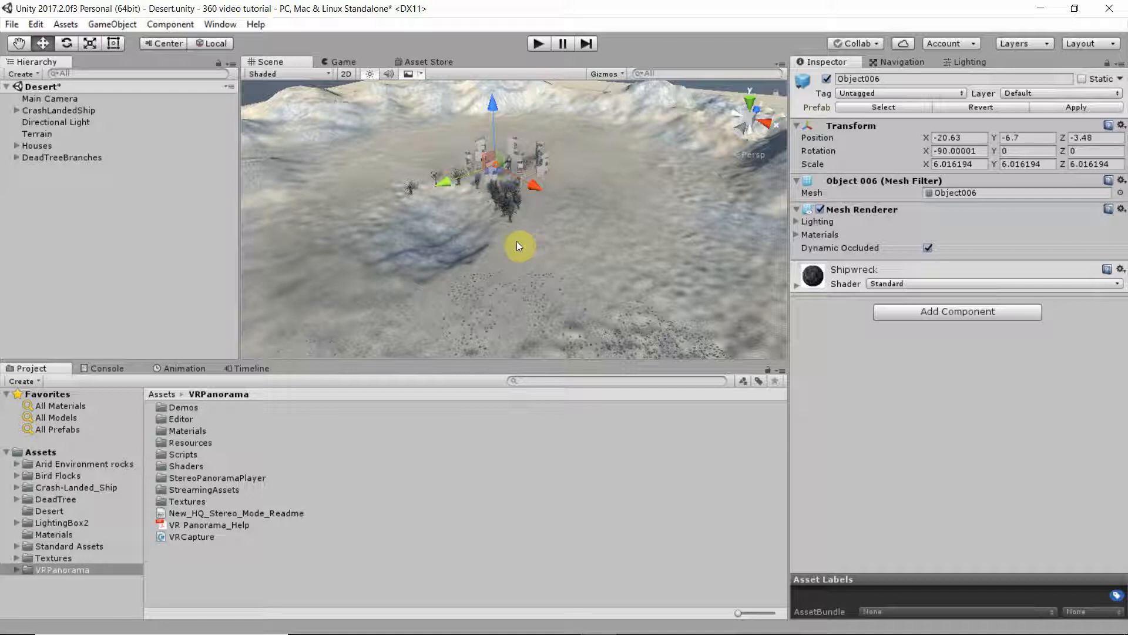
Examine the desert scene from above and up close, covering the houses, crashed ship, dead trees and surrounding terrain.
click(20, 43)
drag(520, 235, 516, 270)
key(w)
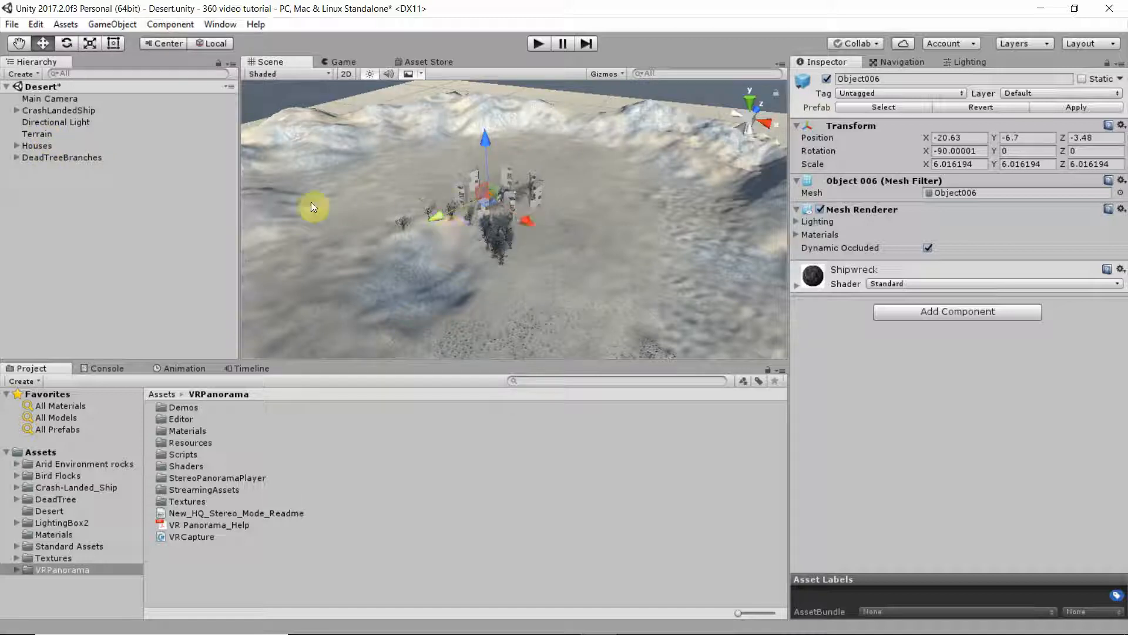
scroll(541, 261, up, 8)
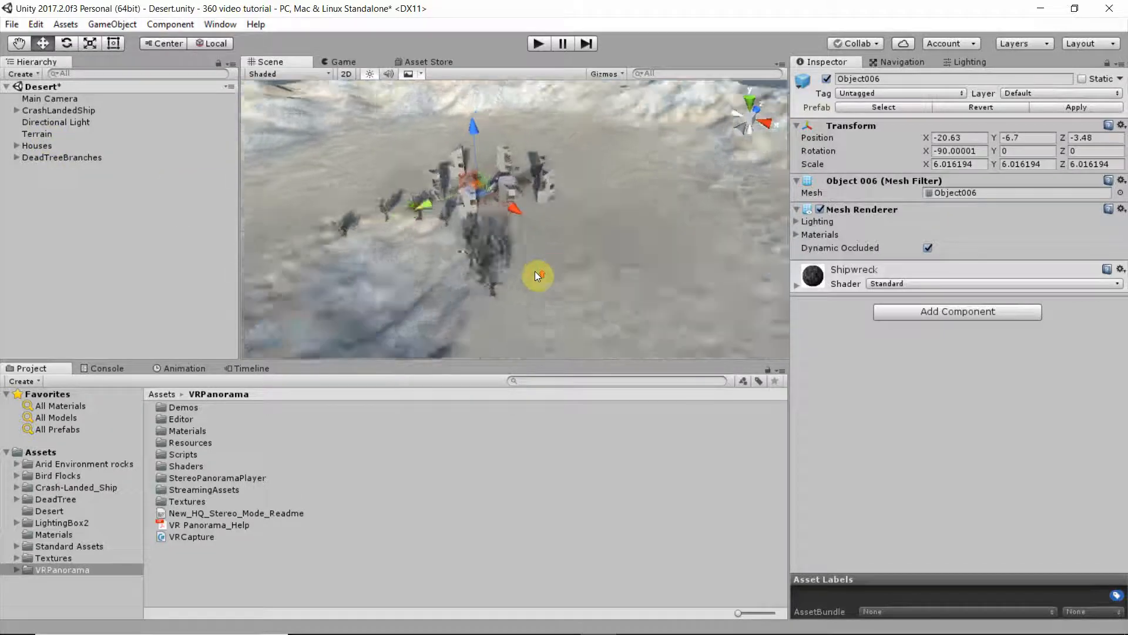
scroll(534, 270, up, 8)
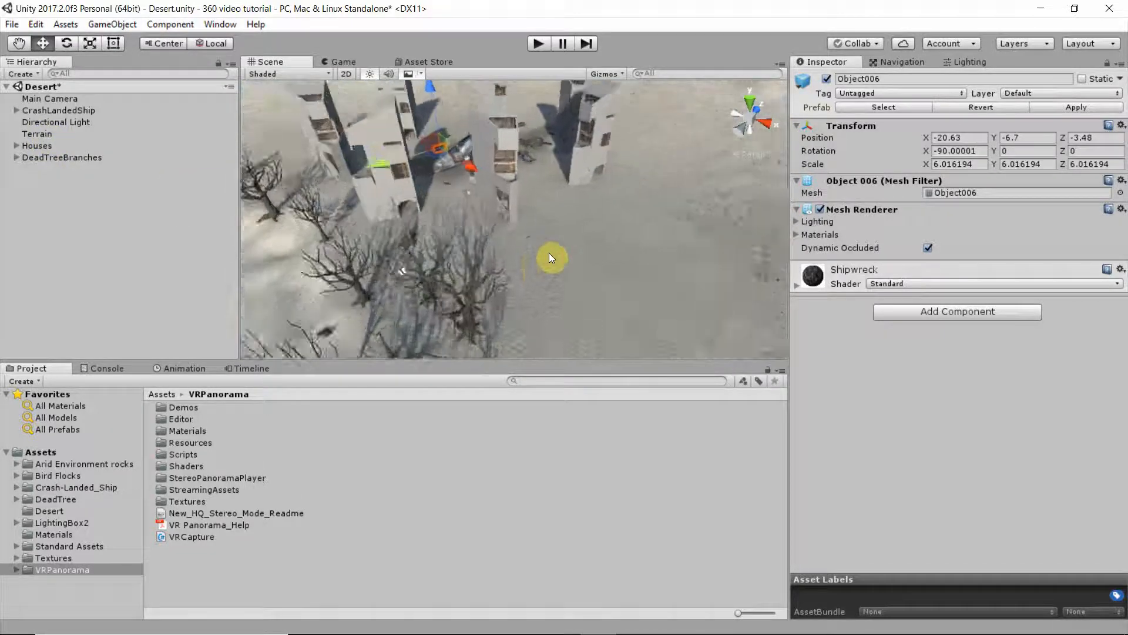
right_drag(567, 269, 510, 199)
scroll(521, 272, up, 4)
mouse_move(530, 256)
right_down()
mouse_move(495, 262)
mouse_move(527, 251)
right_up()
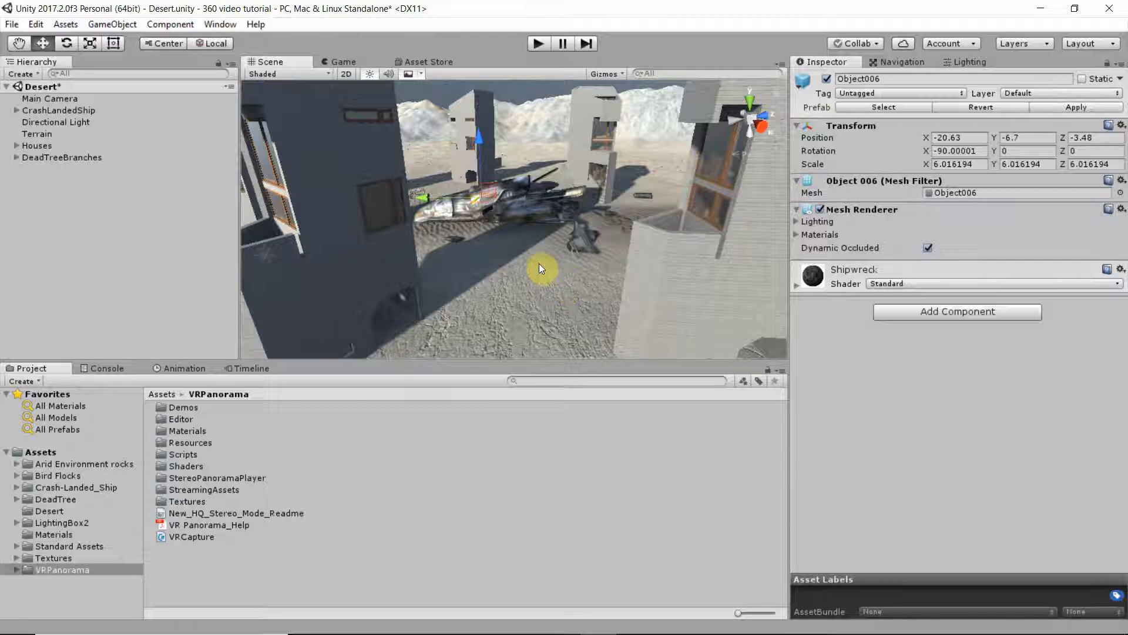
scroll(539, 264, down, 8)
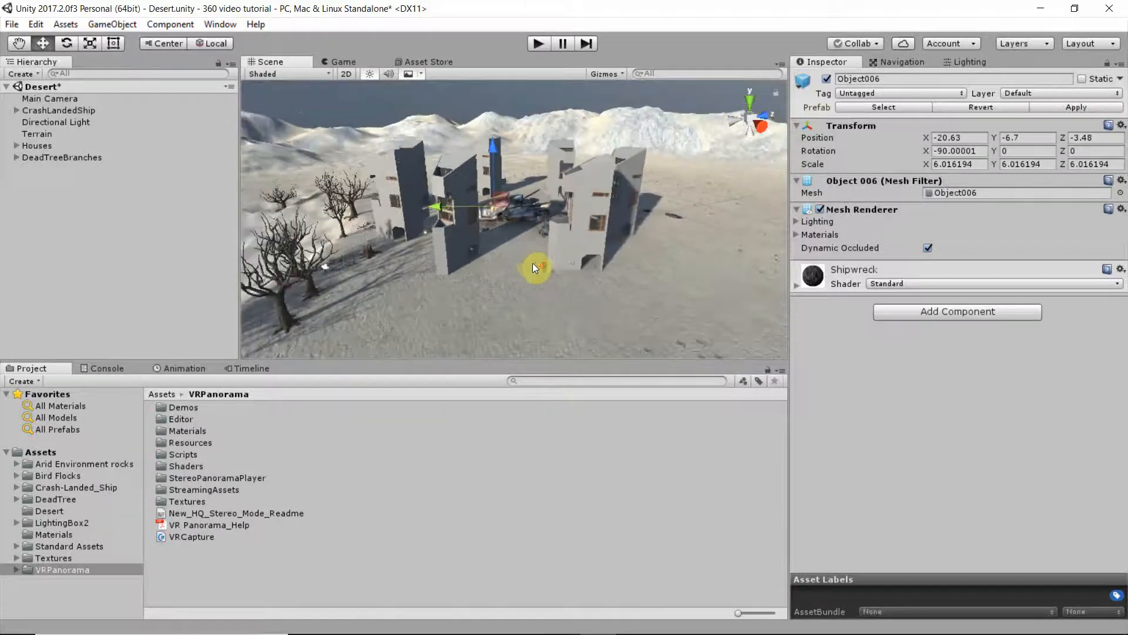
scroll(532, 263, down, 5)
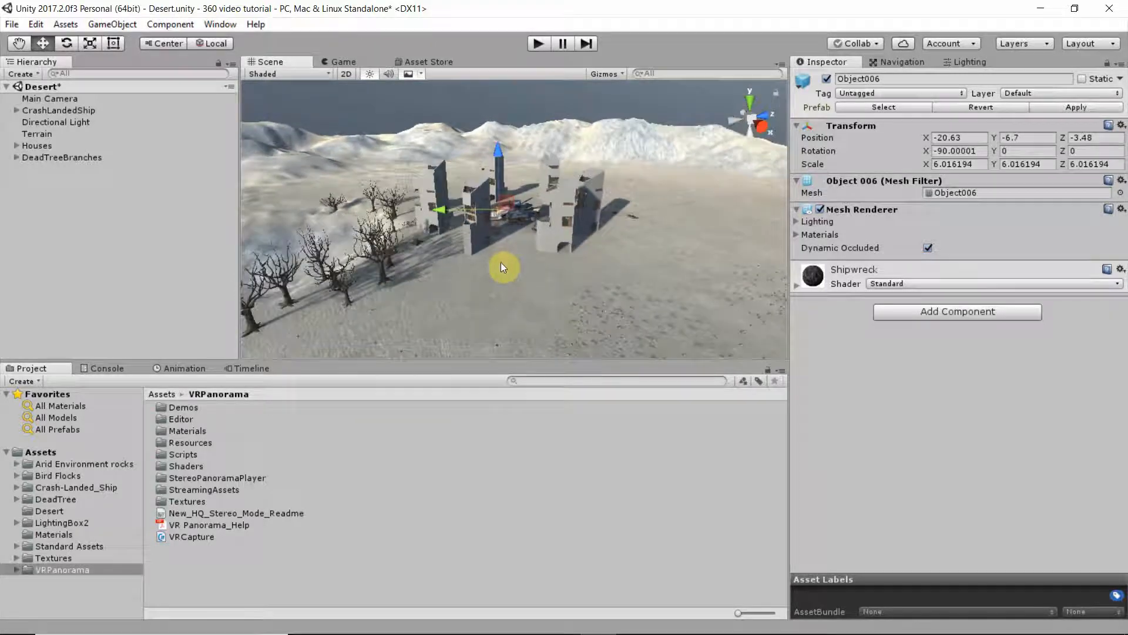
scroll(501, 263, down, 2)
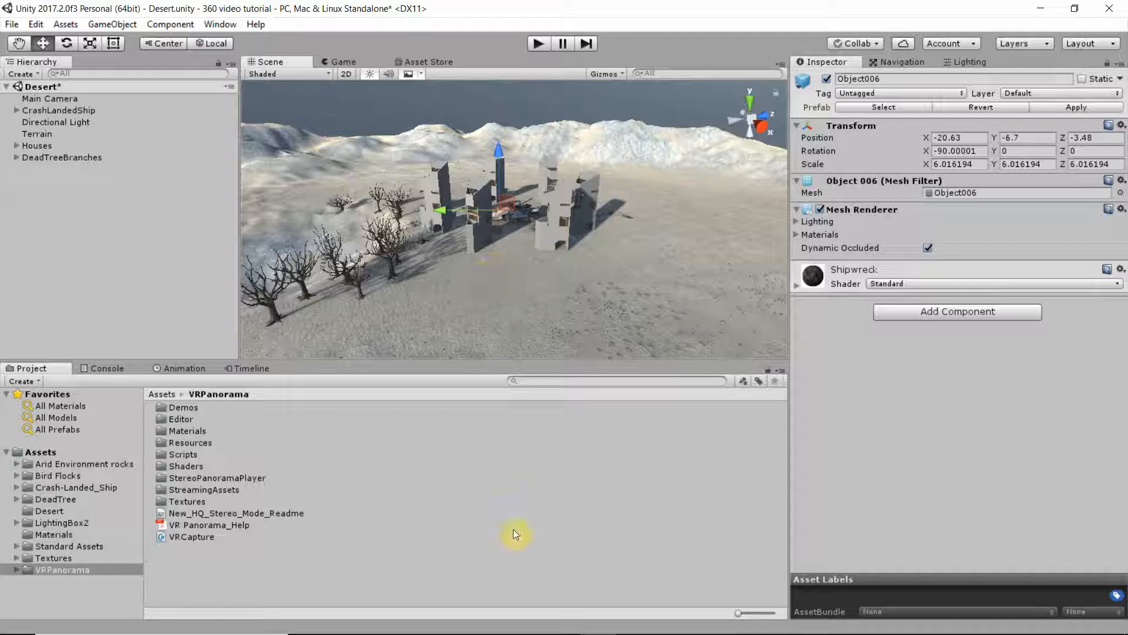
Switch to Chrome and view the Asset Store pages for VR Panorama 360 PRO Renderer, Lighting Box 2 and Bird Flock Bundle.
mouse_move(499, 631)
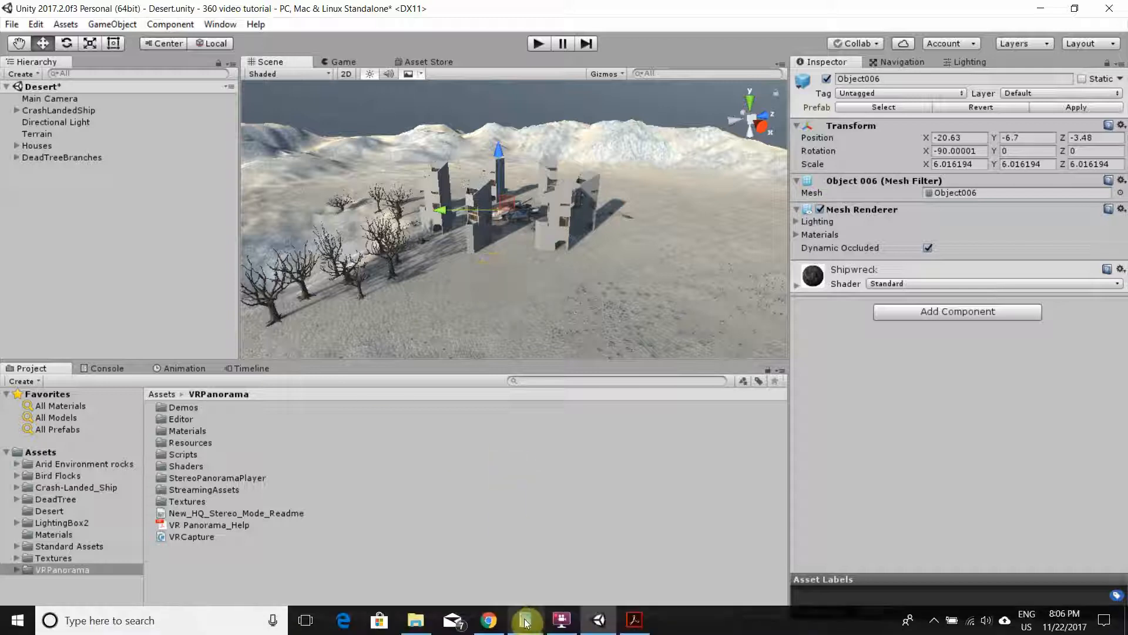
click(491, 621)
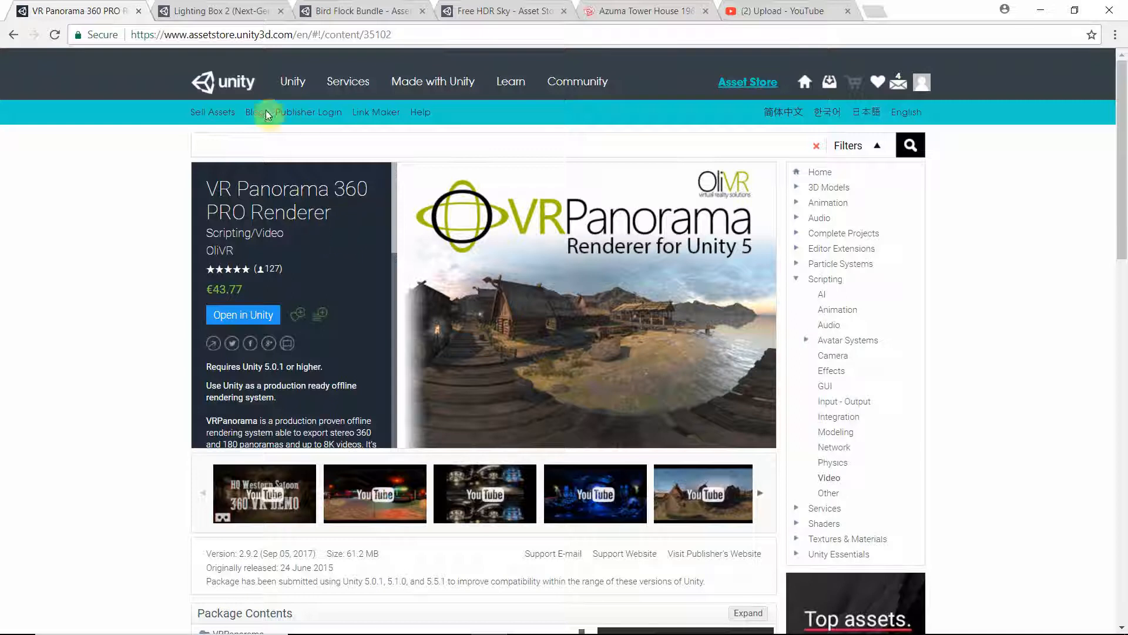
click(233, 13)
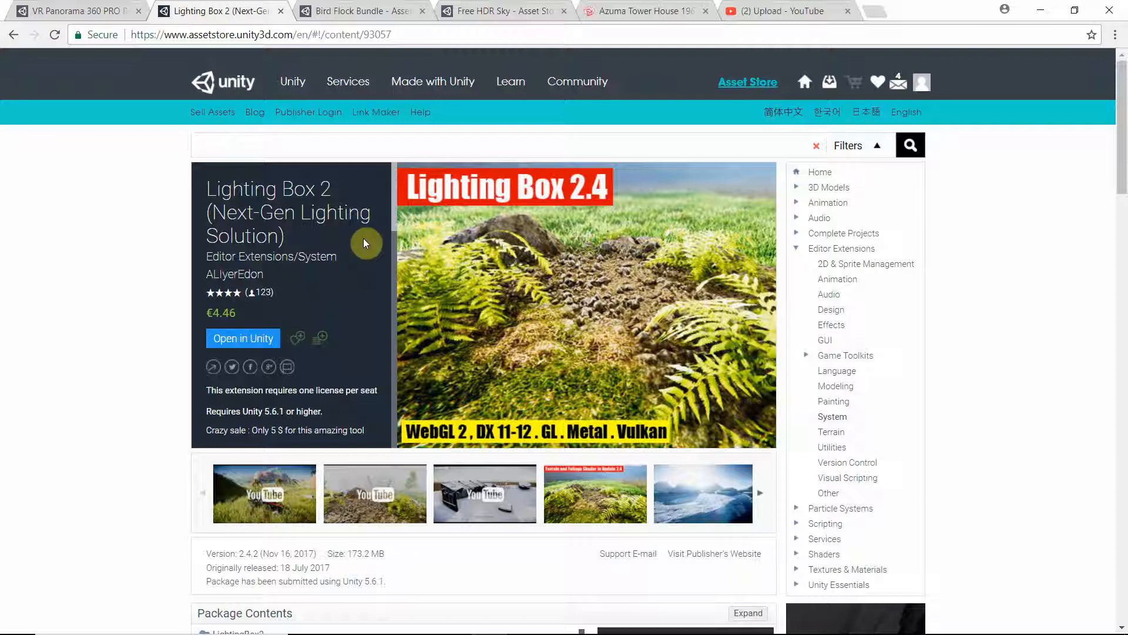
click(370, 12)
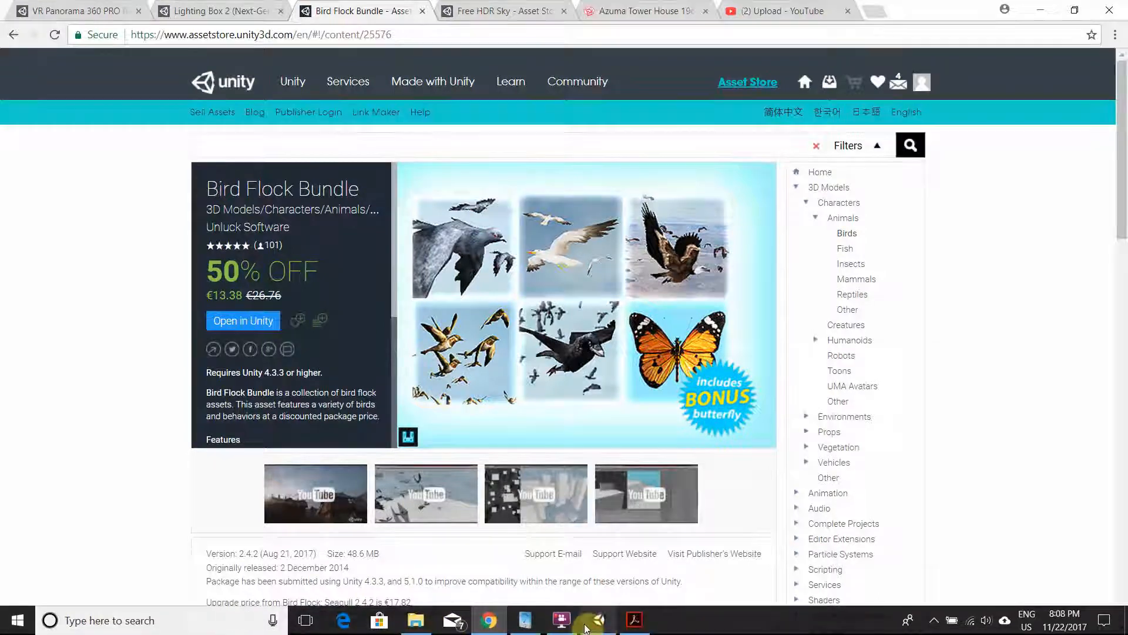
Return to Unity and locate the Bird Flocks, LightingBox2 and VRPanorama folders in the project's root Assets folder.
click(599, 621)
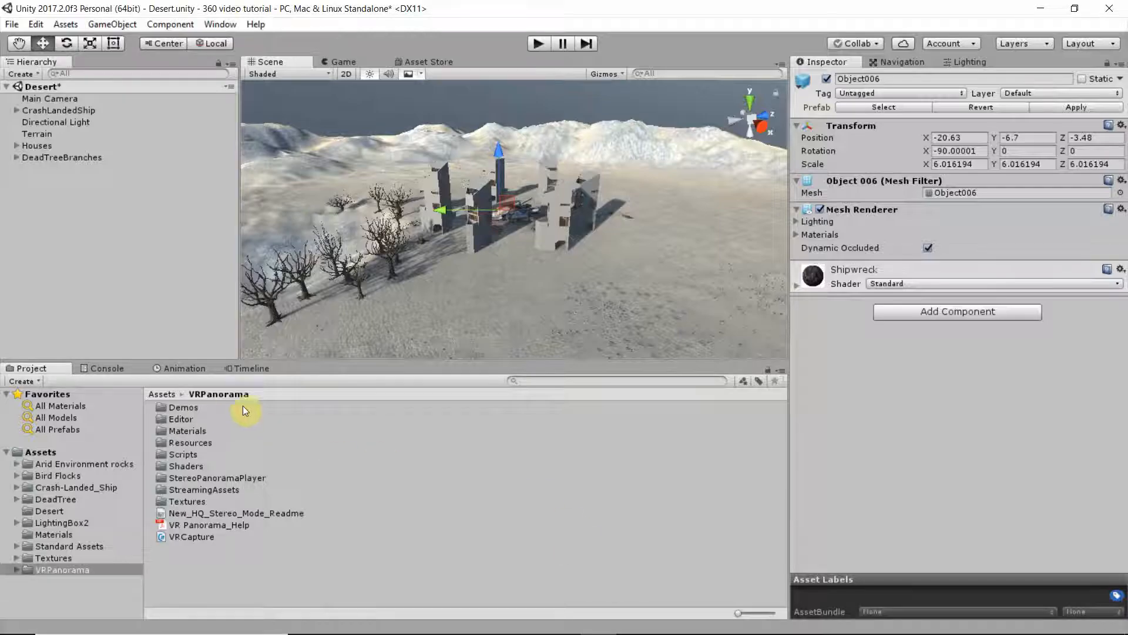
click(41, 452)
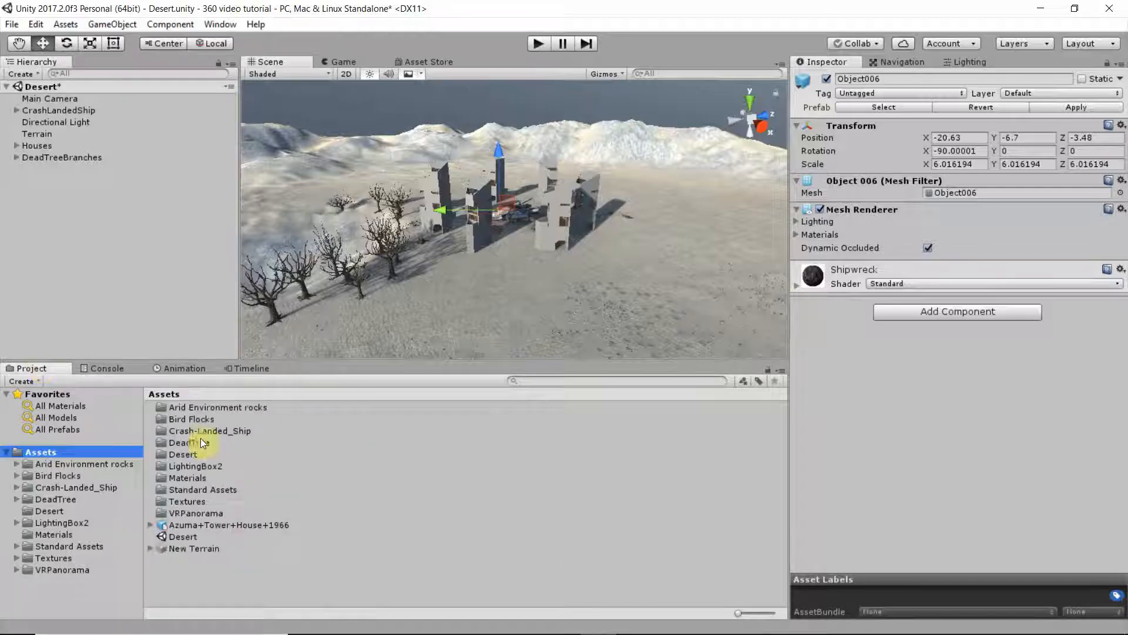
click(197, 418)
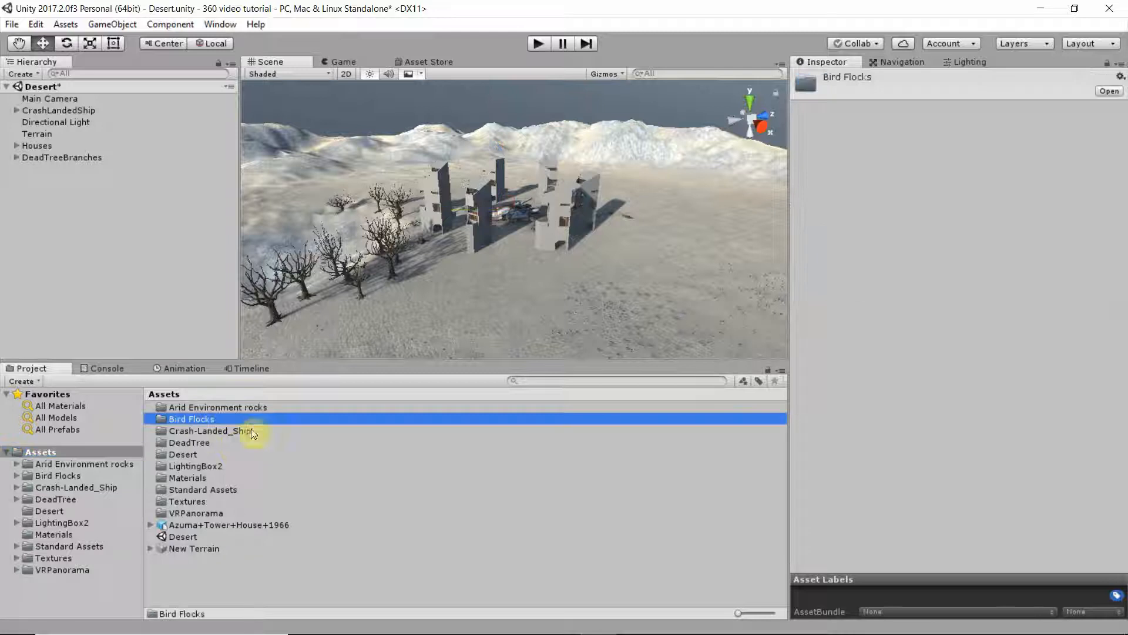
click(213, 466)
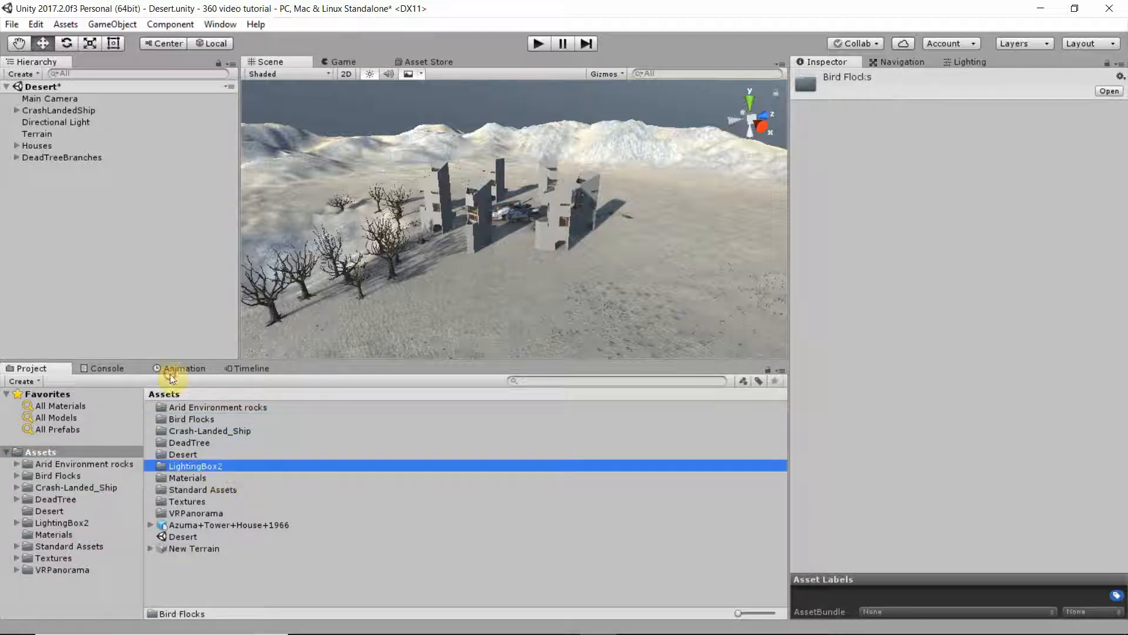
click(209, 513)
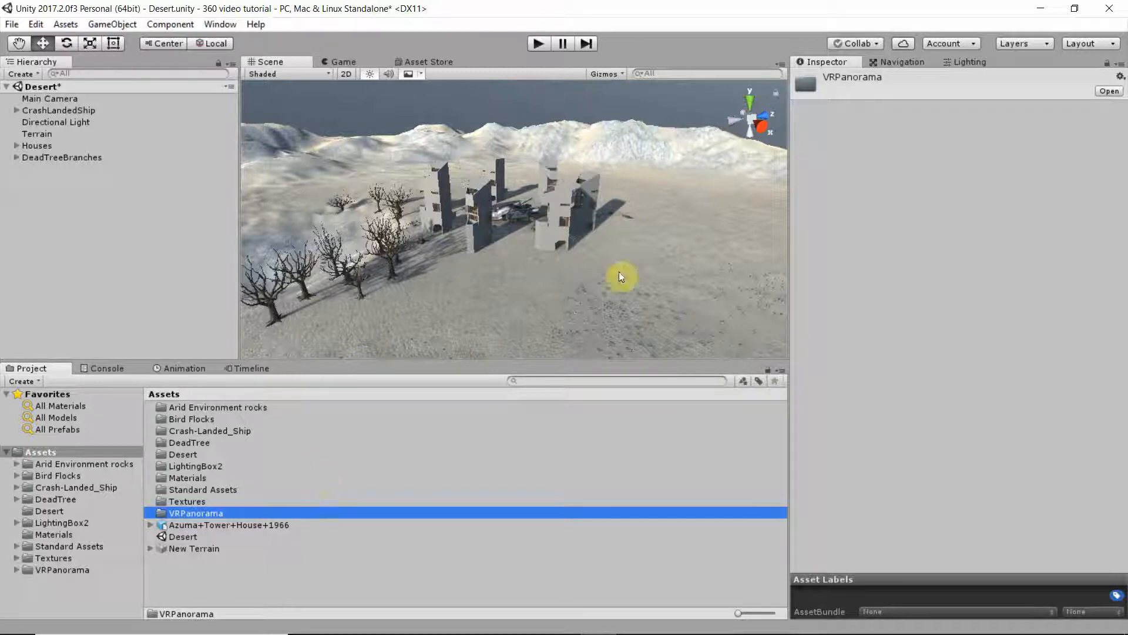
Inspect the tower houses and the ground texture around them at close range in the Scene view.
scroll(548, 282, up, 10)
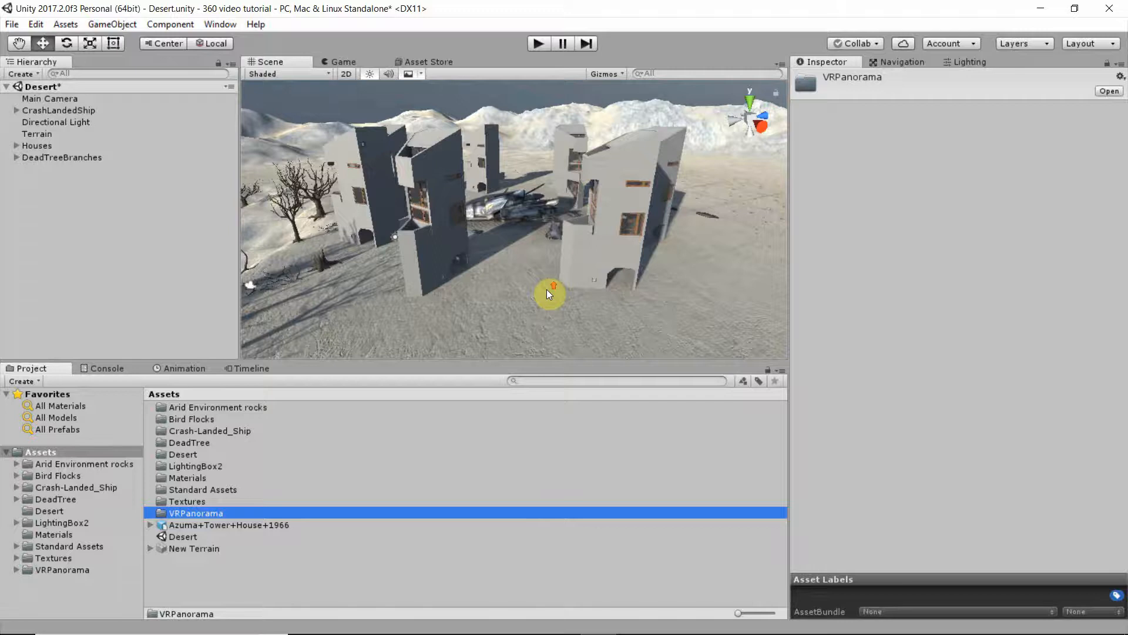
scroll(548, 290, up, 4)
mouse_move(549, 295)
middle_down()
mouse_move(549, 272)
mouse_move(574, 292)
mouse_move(531, 277)
mouse_move(560, 289)
mouse_move(554, 278)
middle_up()
scroll(563, 288, up, 5)
scroll(563, 274, up, 2)
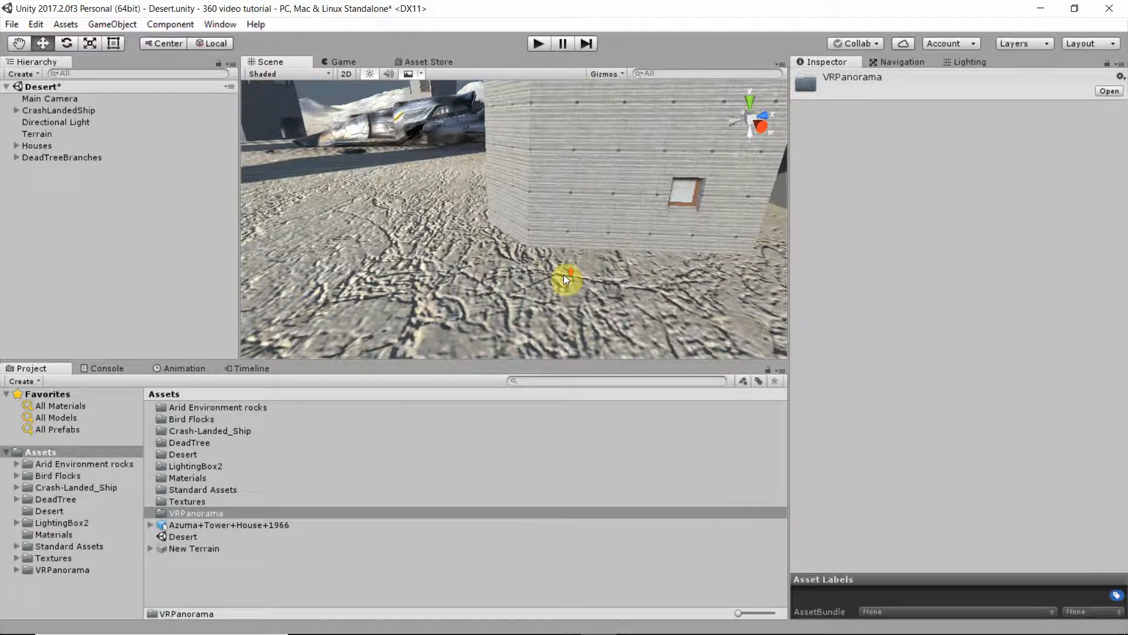
scroll(564, 276, up, 2)
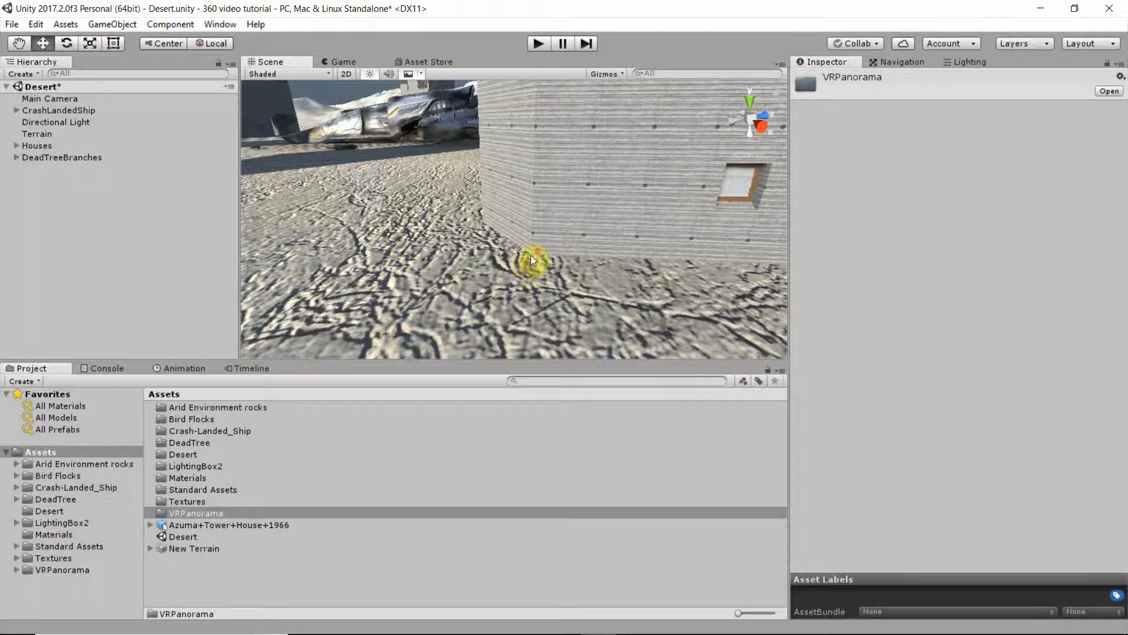
scroll(531, 255, down, 3)
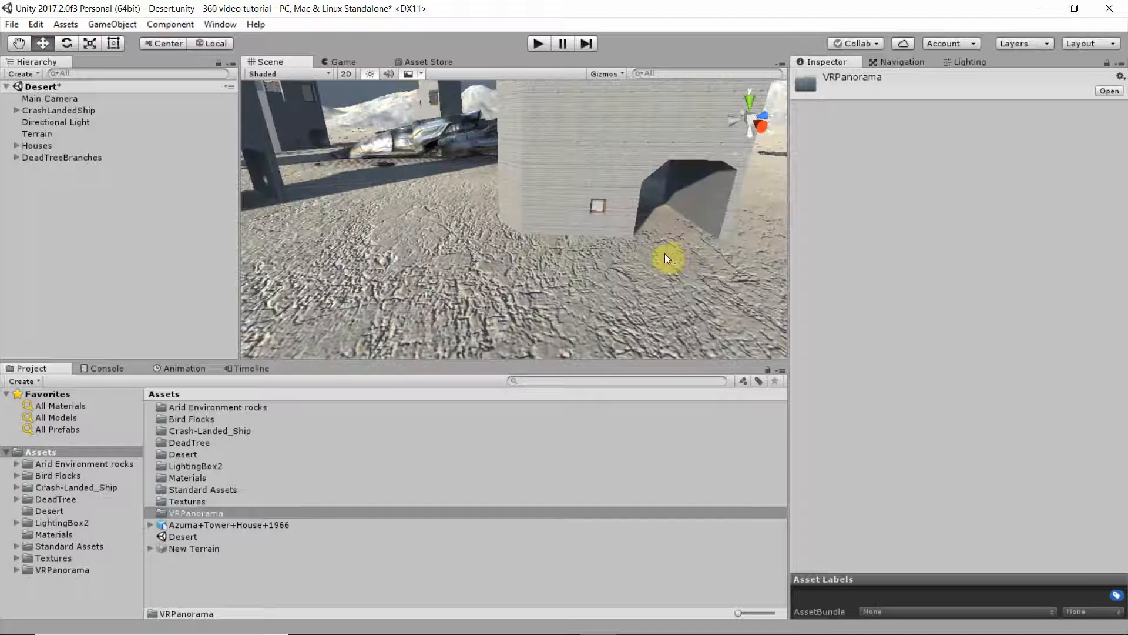
middle_drag(499, 221, 624, 290)
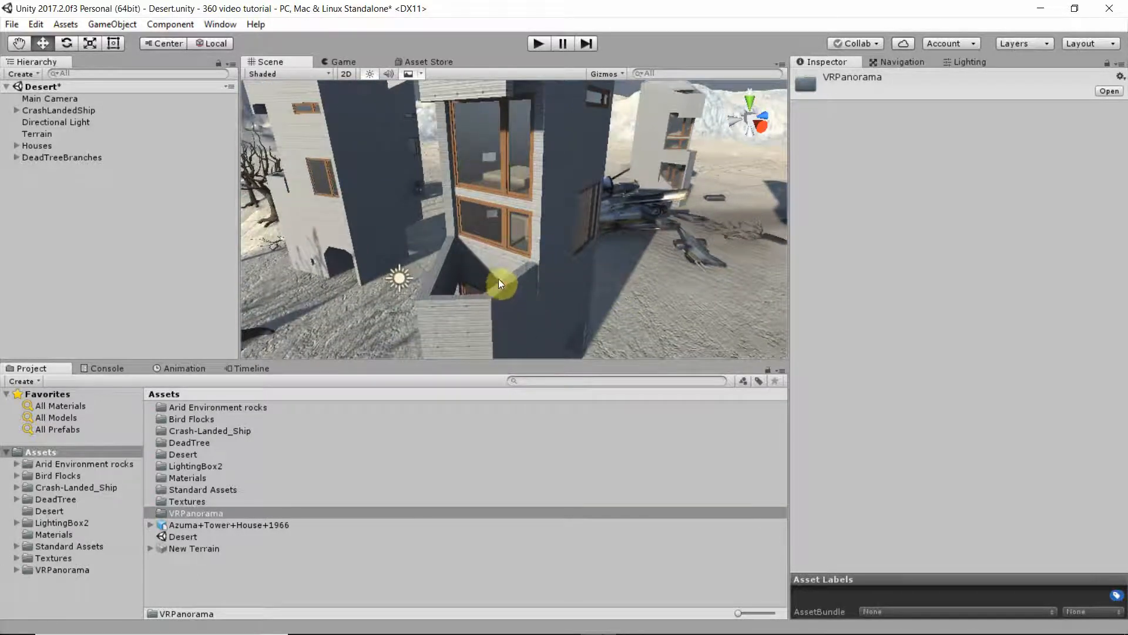
scroll(500, 274, down, 8)
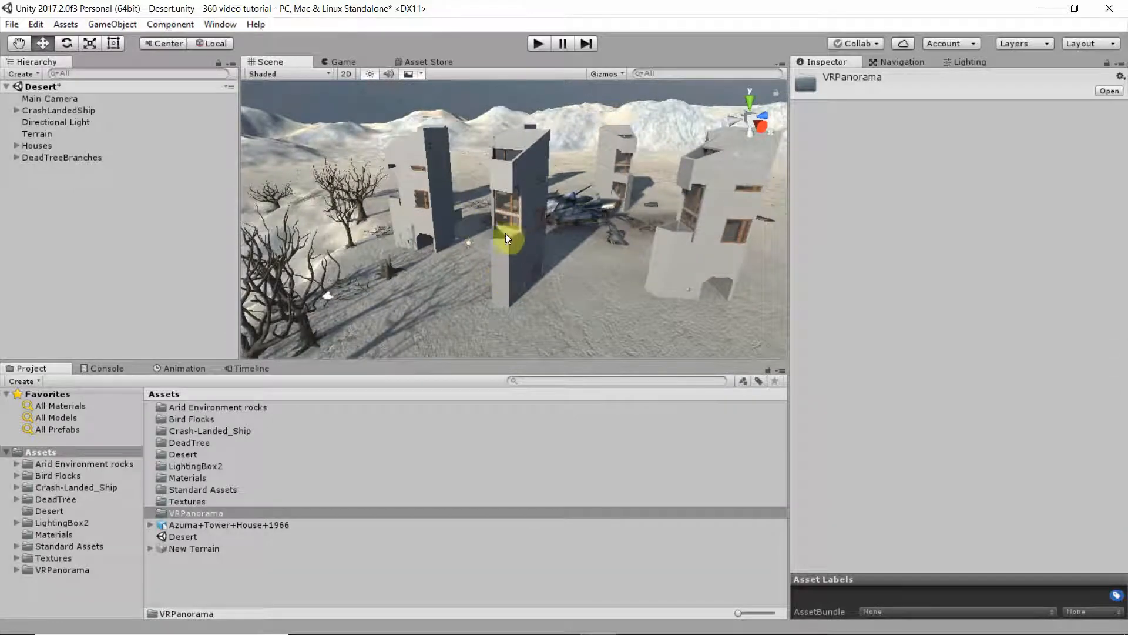
Open the Lighting Box 2 window for the Desert scene.
click(220, 24)
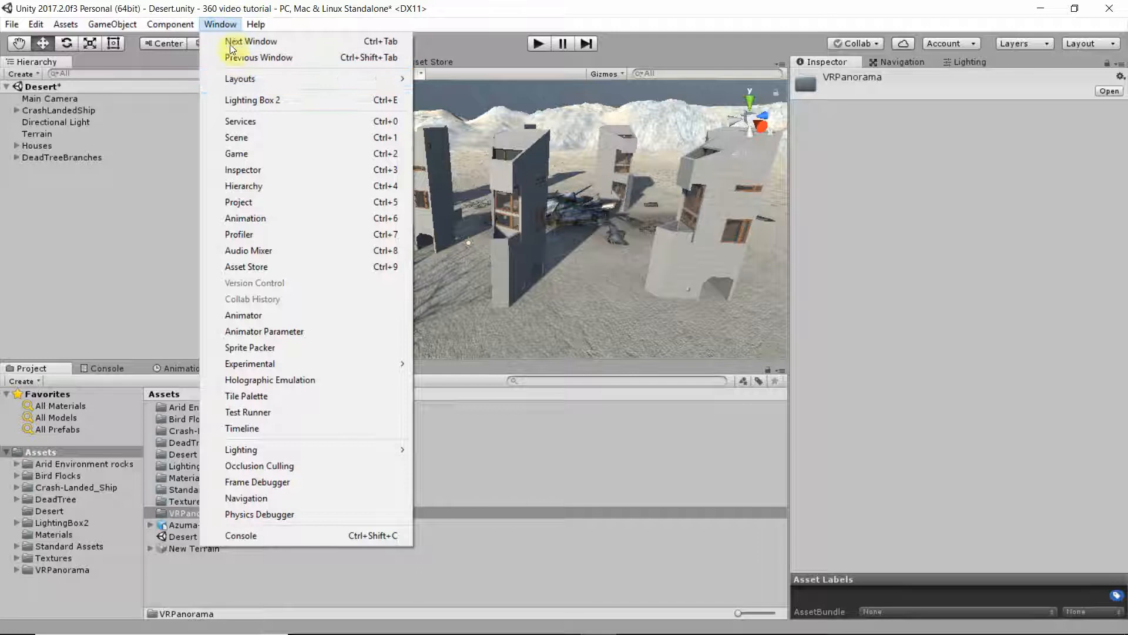
click(245, 101)
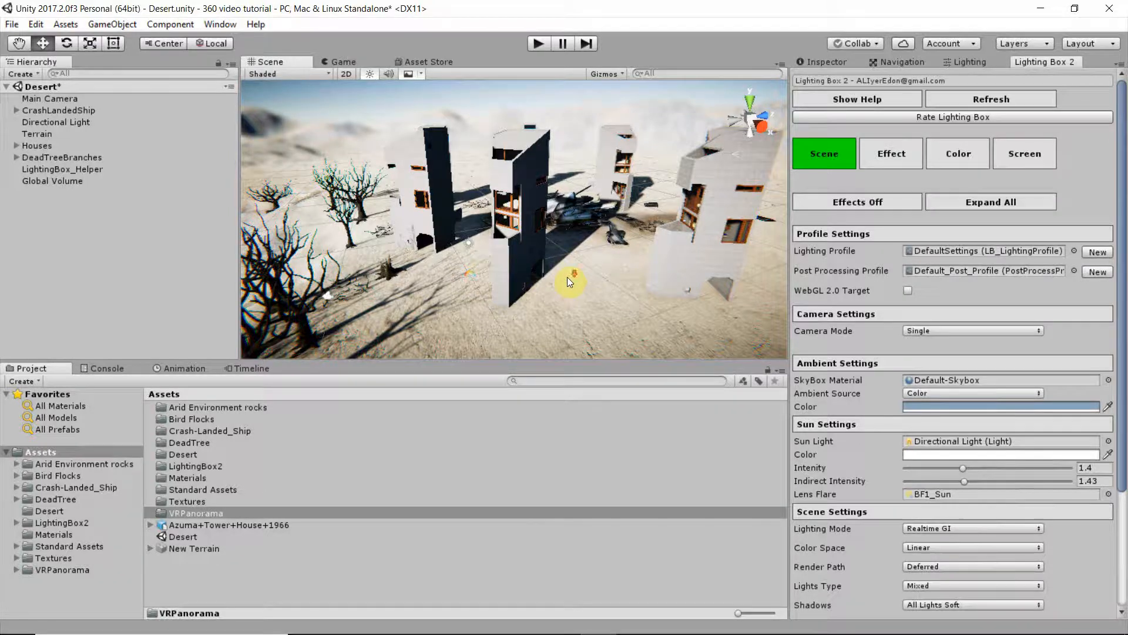
Examine the Lighting Box effects on the houses, ground, crashed ship and trees from several angles and distances.
scroll(566, 276, down, 3)
middle_drag(567, 277, 494, 300)
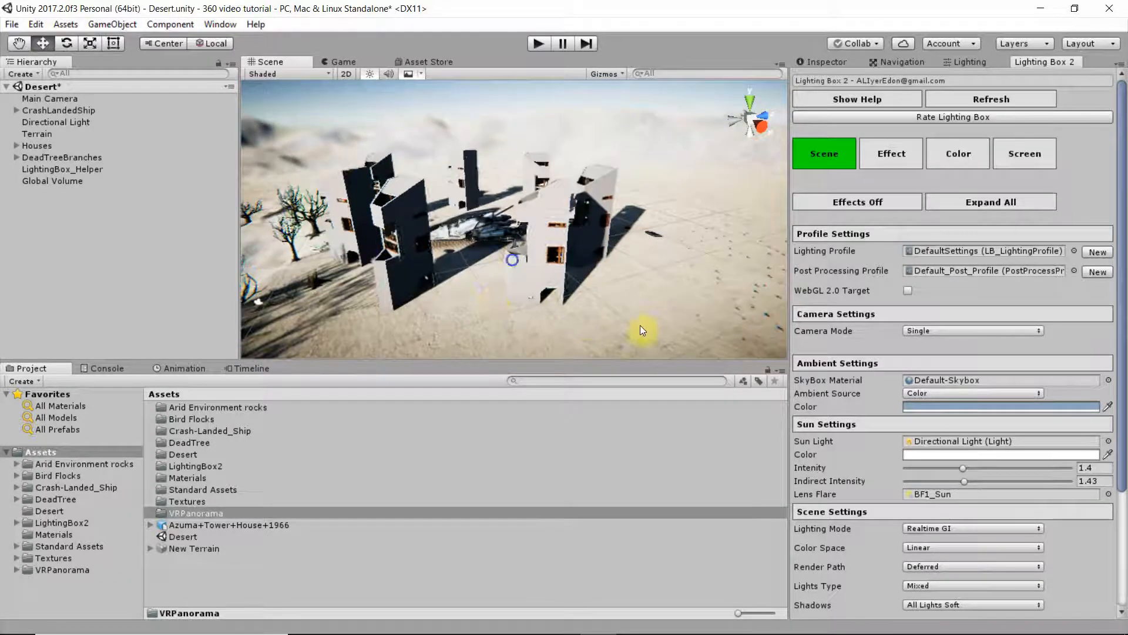
right_drag(640, 325, 504, 312)
middle_drag(504, 312, 488, 283)
scroll(524, 285, up, 1)
scroll(524, 290, up, 6)
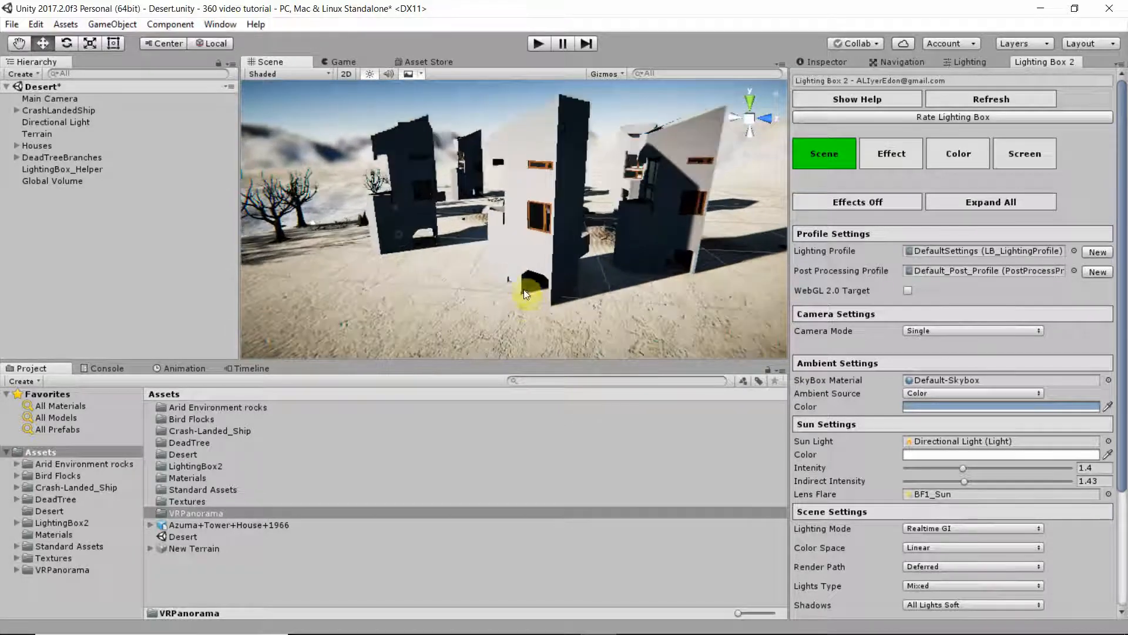
middle_drag(519, 319, 552, 254)
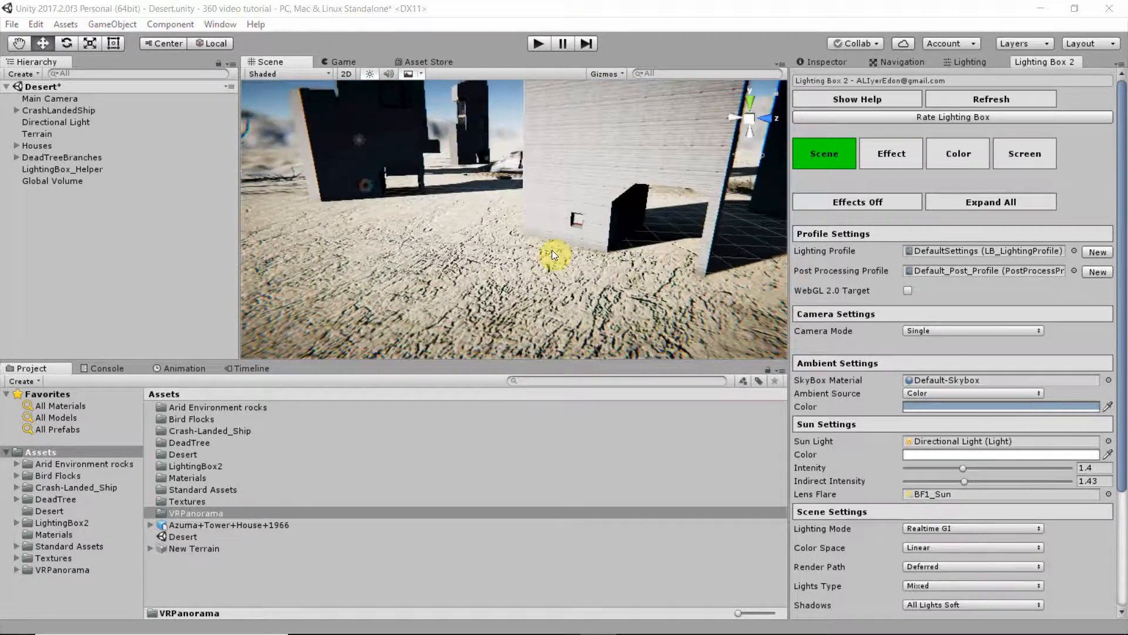
scroll(553, 263, up, 3)
scroll(554, 262, down, 4)
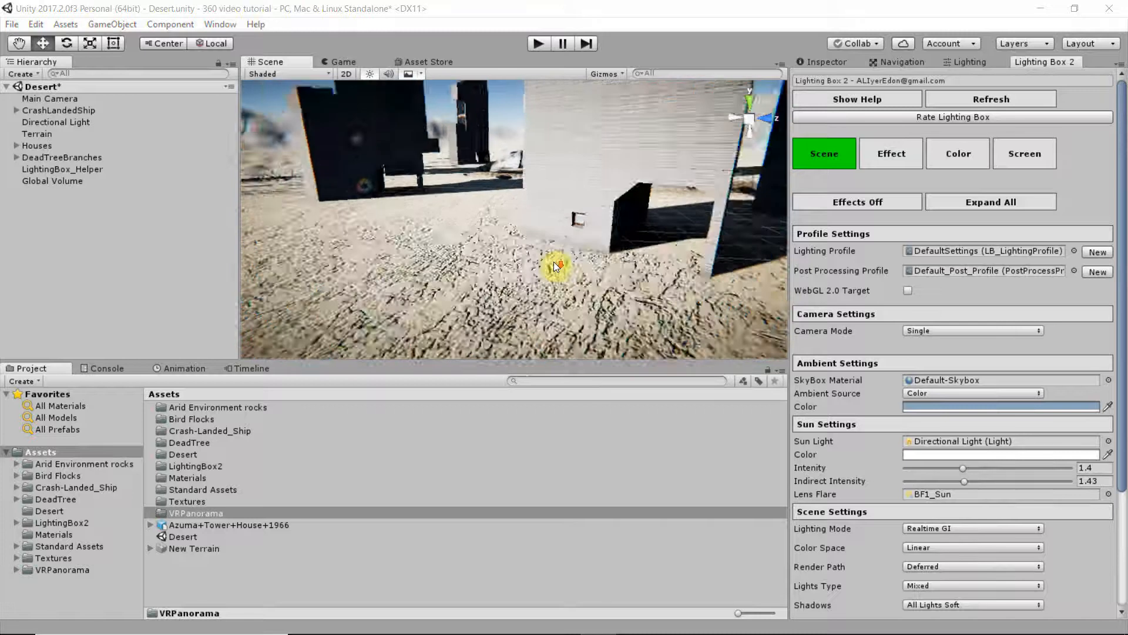
scroll(553, 262, down, 3)
middle_drag(596, 256, 561, 284)
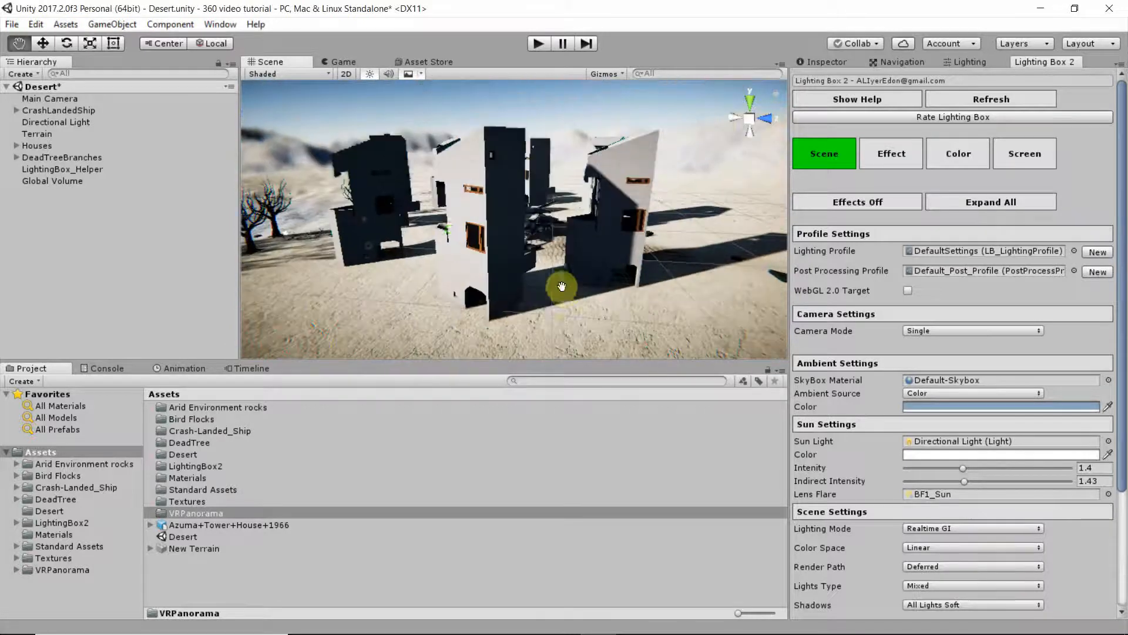
middle_drag(507, 228, 617, 292)
alt+drag(617, 292, 572, 305)
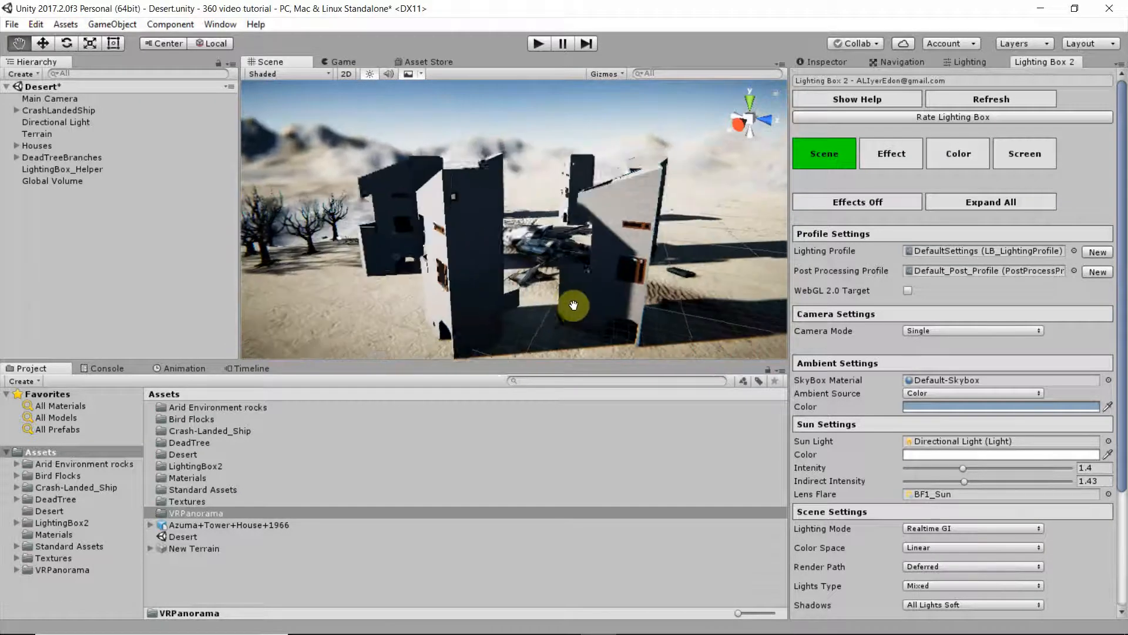
middle_drag(572, 305, 556, 297)
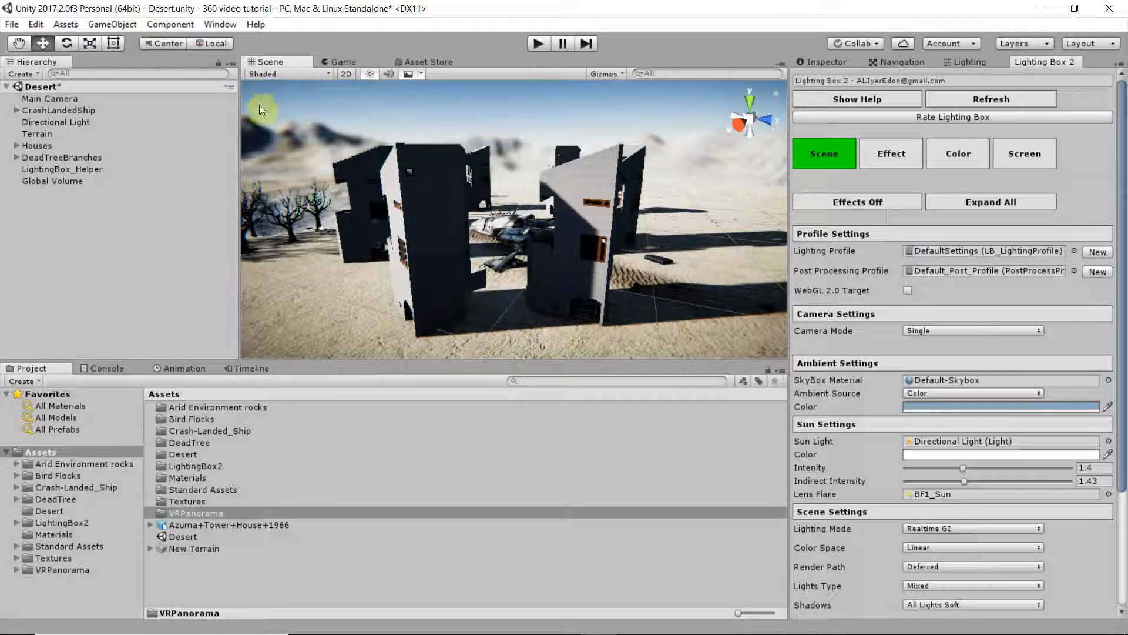
Compare the scene with the Lighting Box effects off and back on, and review the ambient, sun, scene and build settings.
click(853, 201)
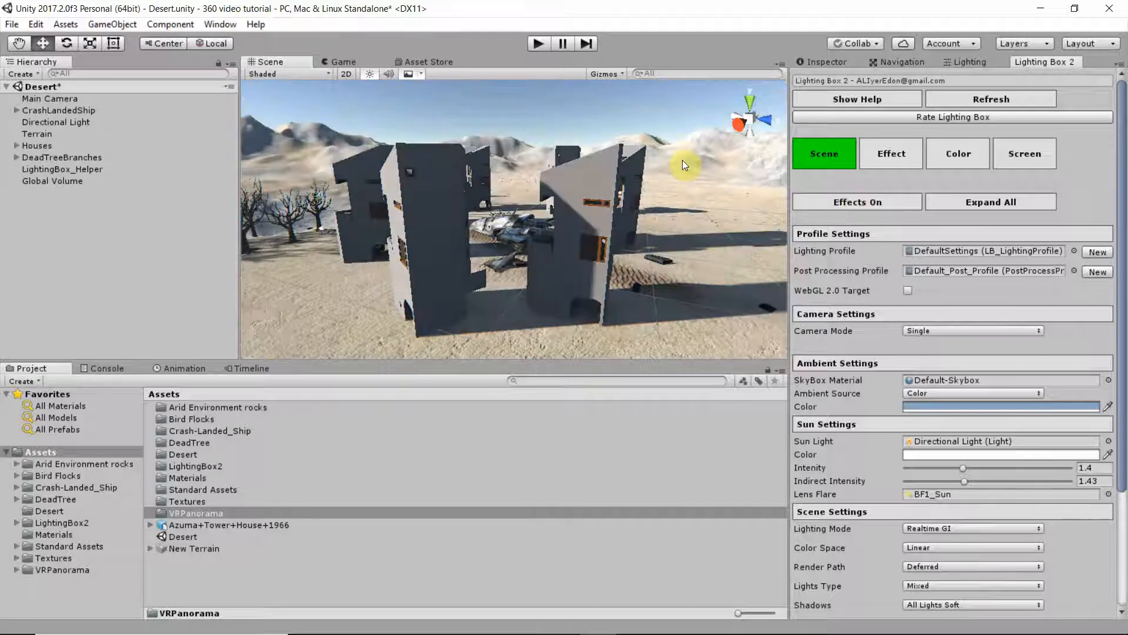
click(851, 201)
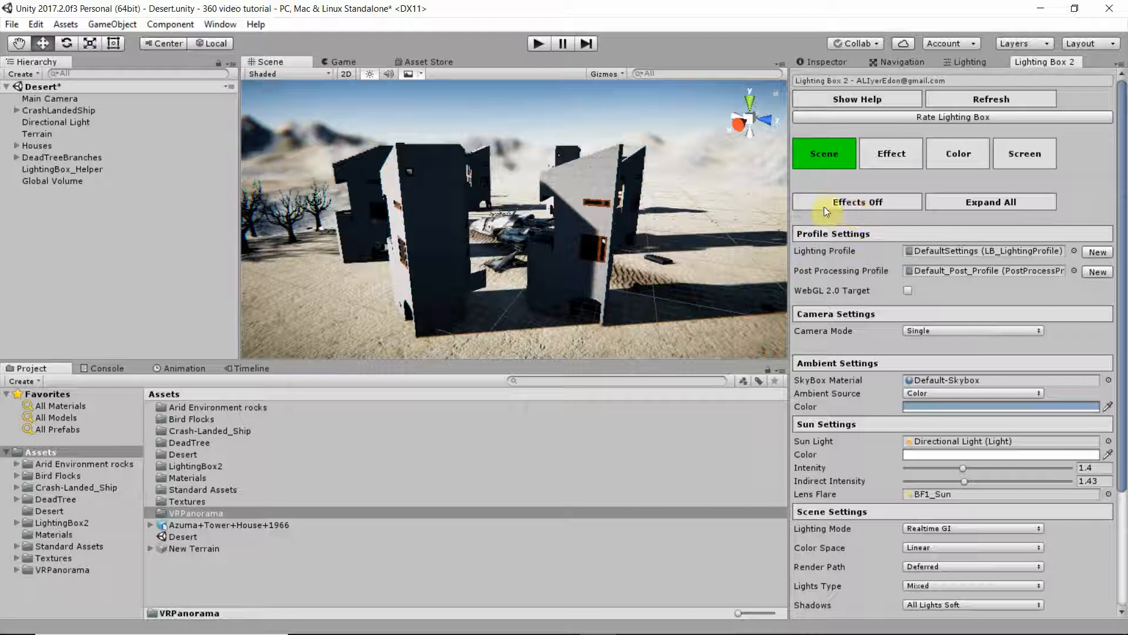
scroll(871, 238, down, 3)
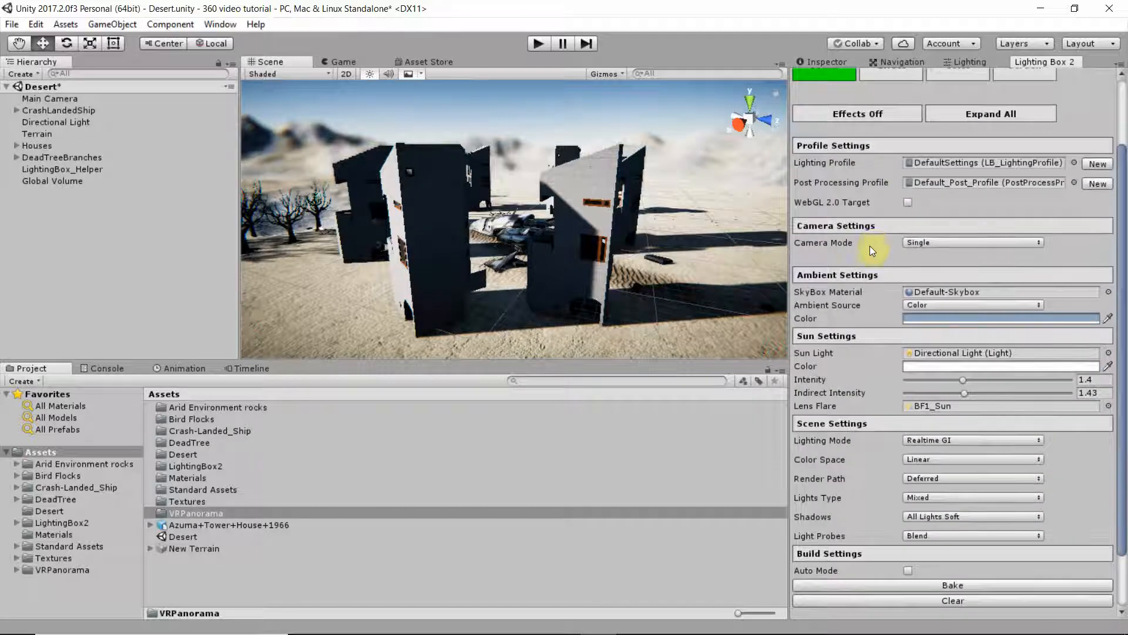
scroll(870, 246, down, 2)
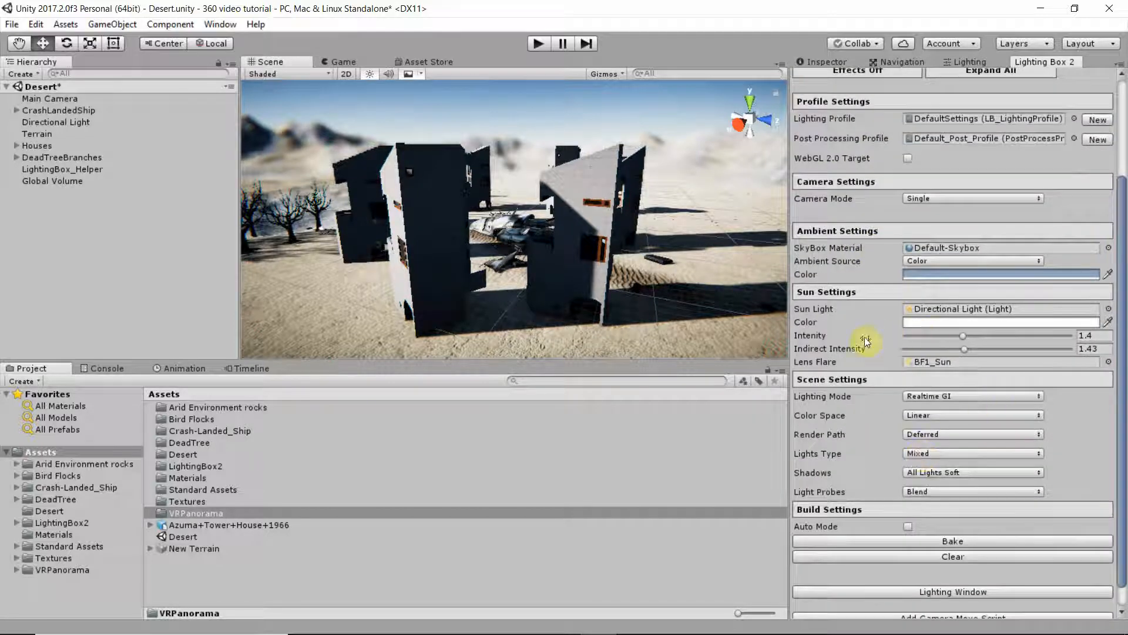
Set both the intensity and the indirect intensity of the sun light to 1 in the Lighting Box sun settings.
scroll(926, 316, up, 5)
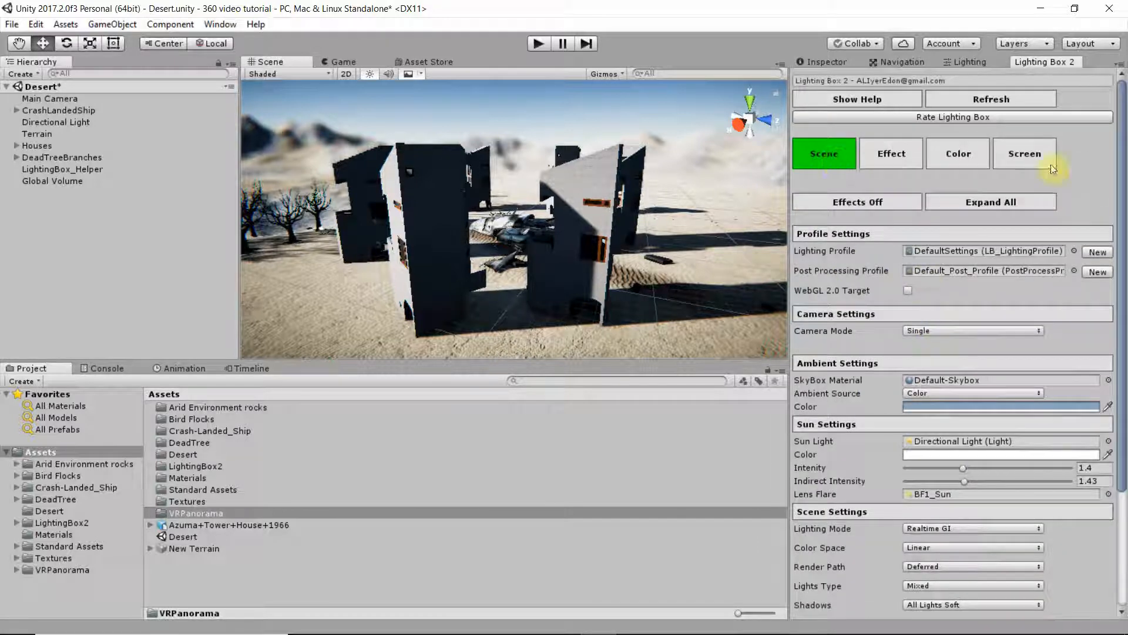
click(668, 125)
scroll(903, 336, down, 3)
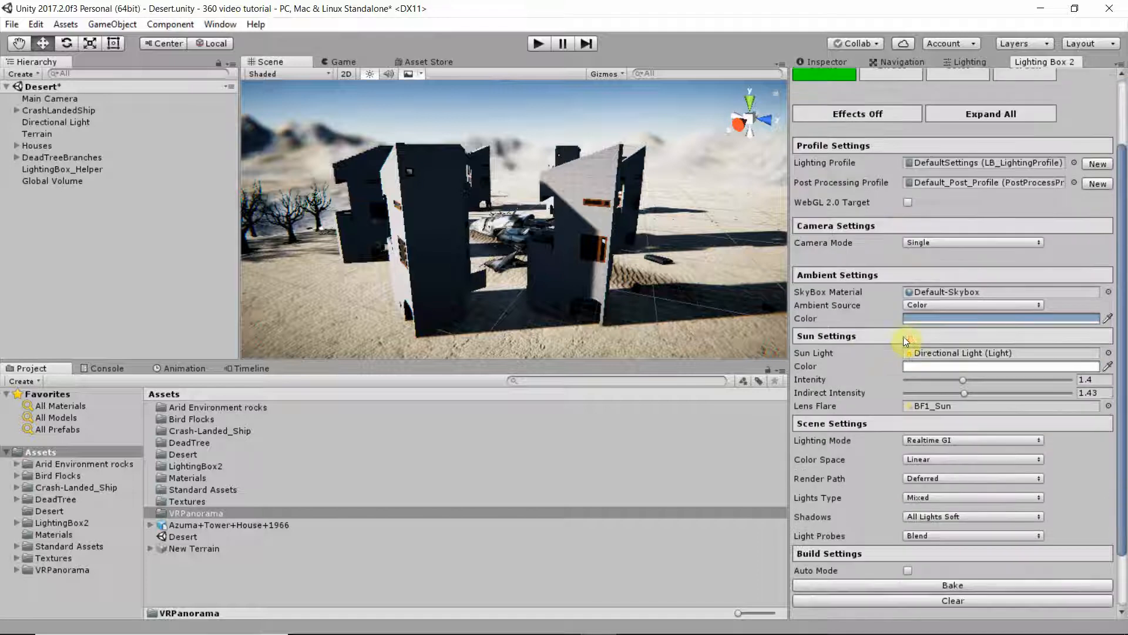
click(1093, 379)
text(1)
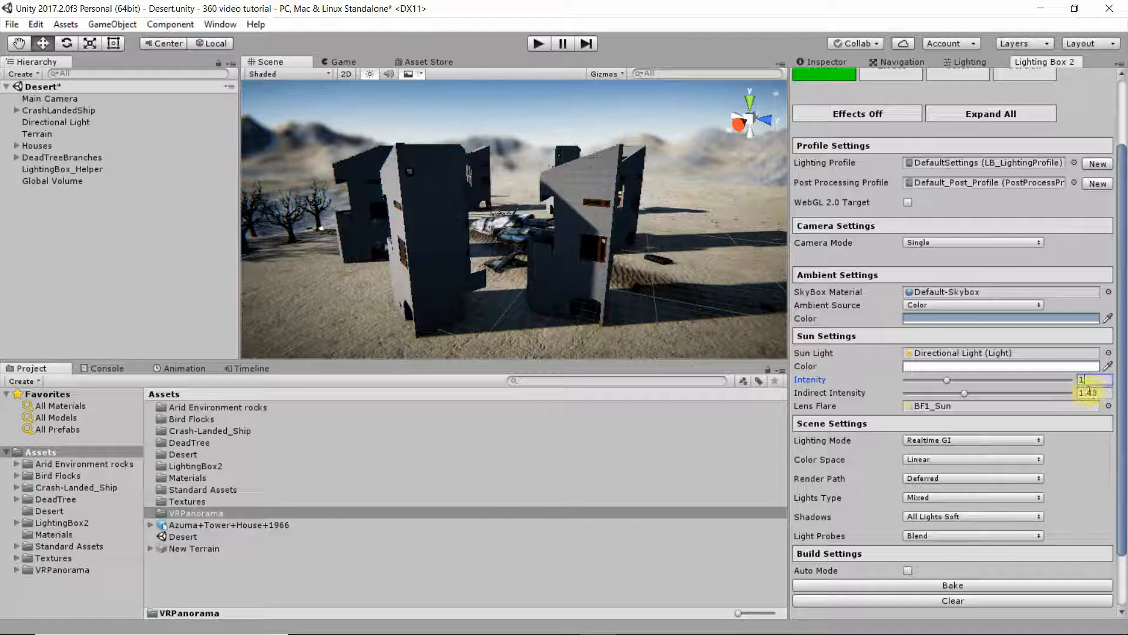
click(1091, 392)
text(1)
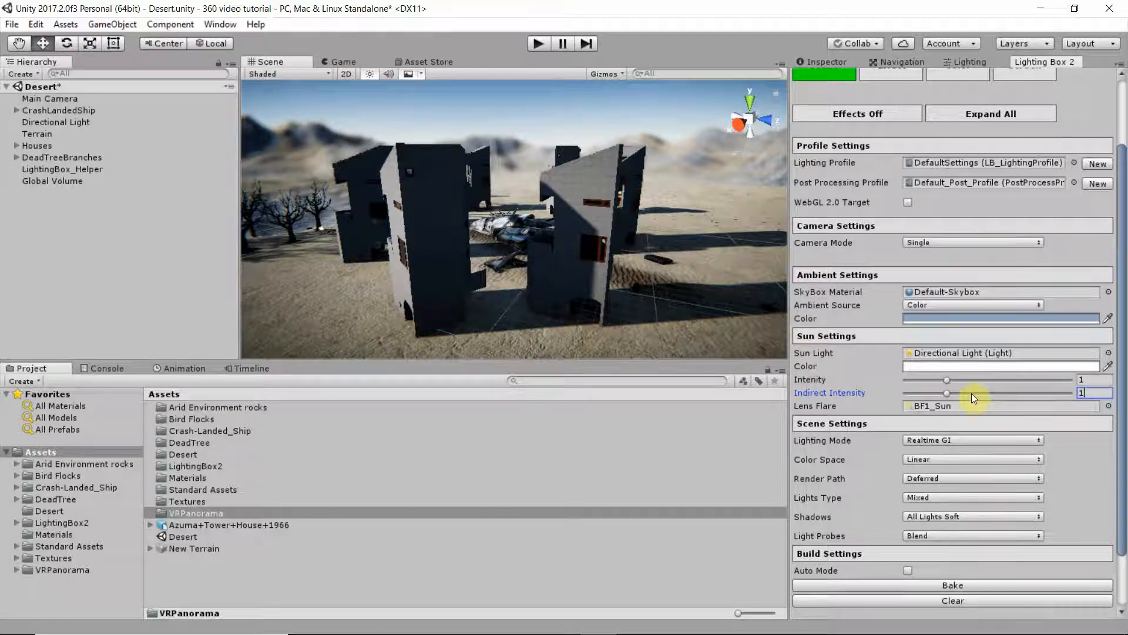
Enable the Sun Shaft effect in Lighting Box and check the sun rays around the tower houses.
scroll(972, 393, down, 3)
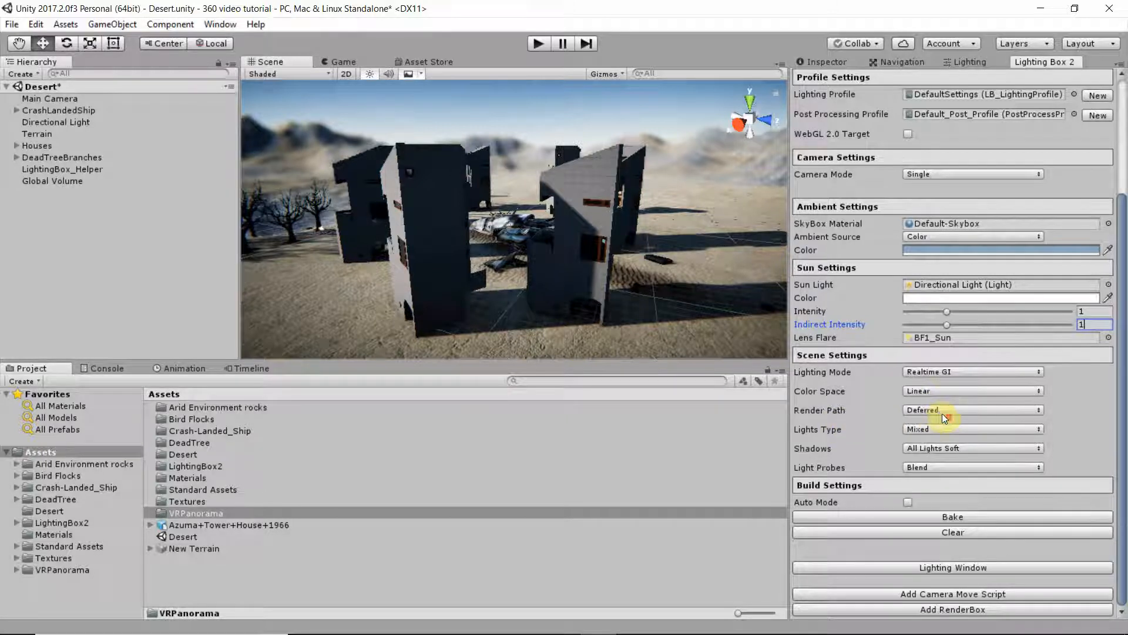
scroll(943, 414, up, 3)
scroll(951, 449, up, 6)
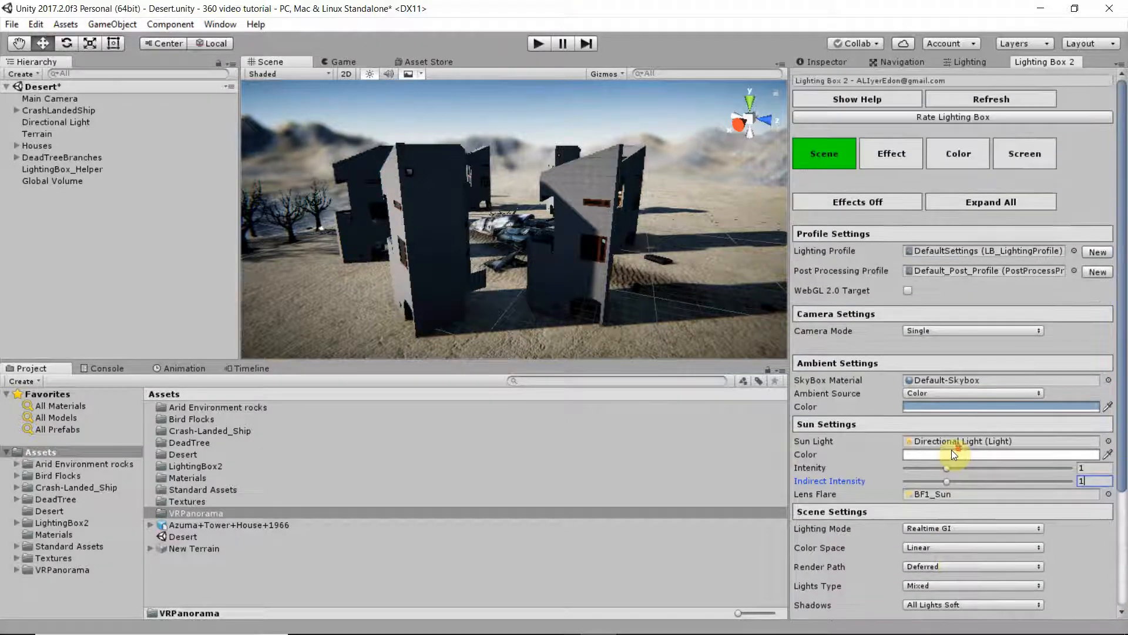
click(892, 156)
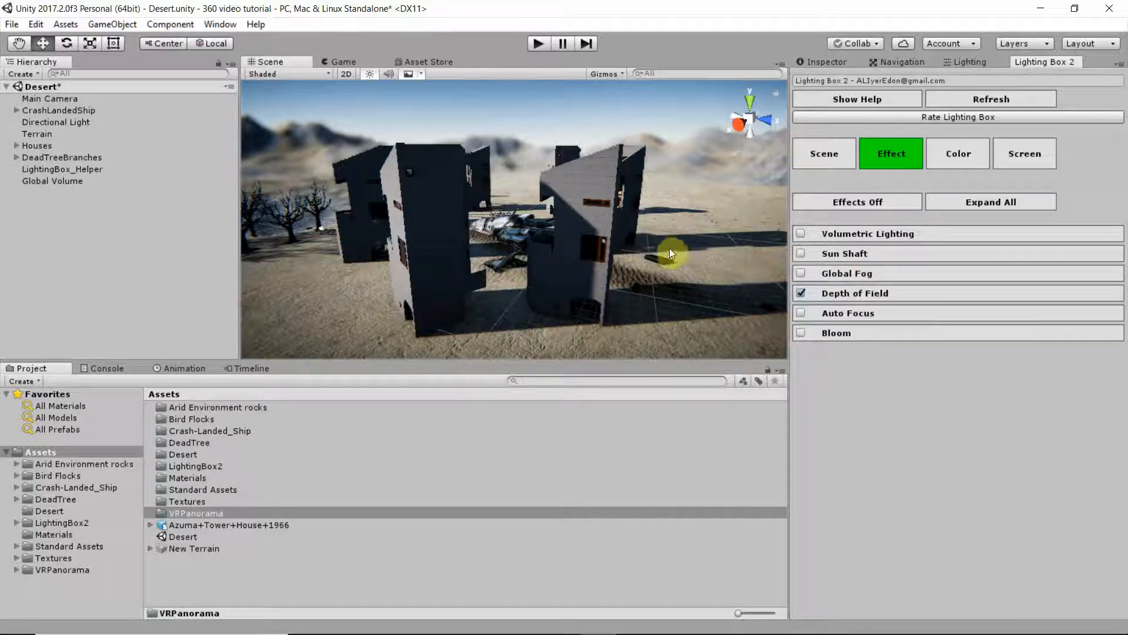
right_drag(676, 242, 434, 156)
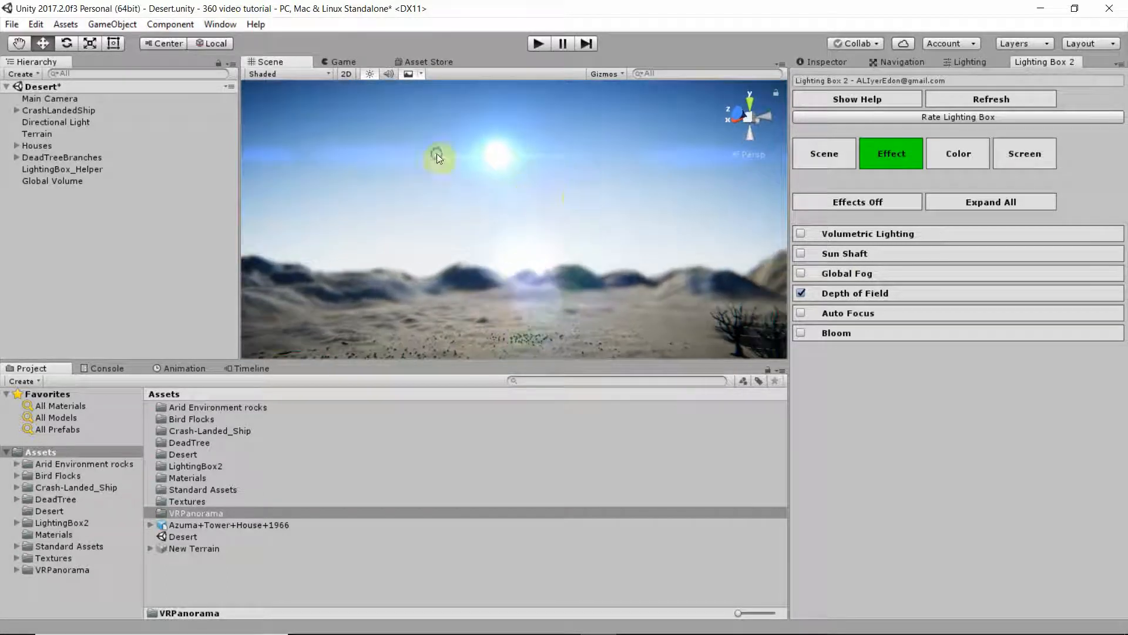
click(800, 252)
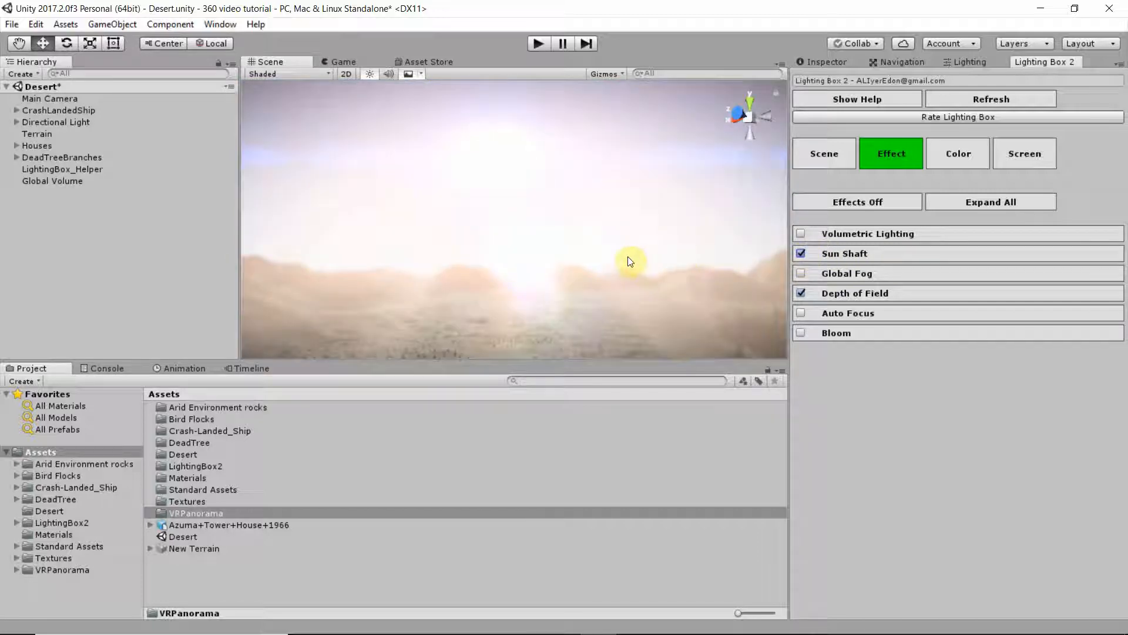
scroll(570, 236, down, 10)
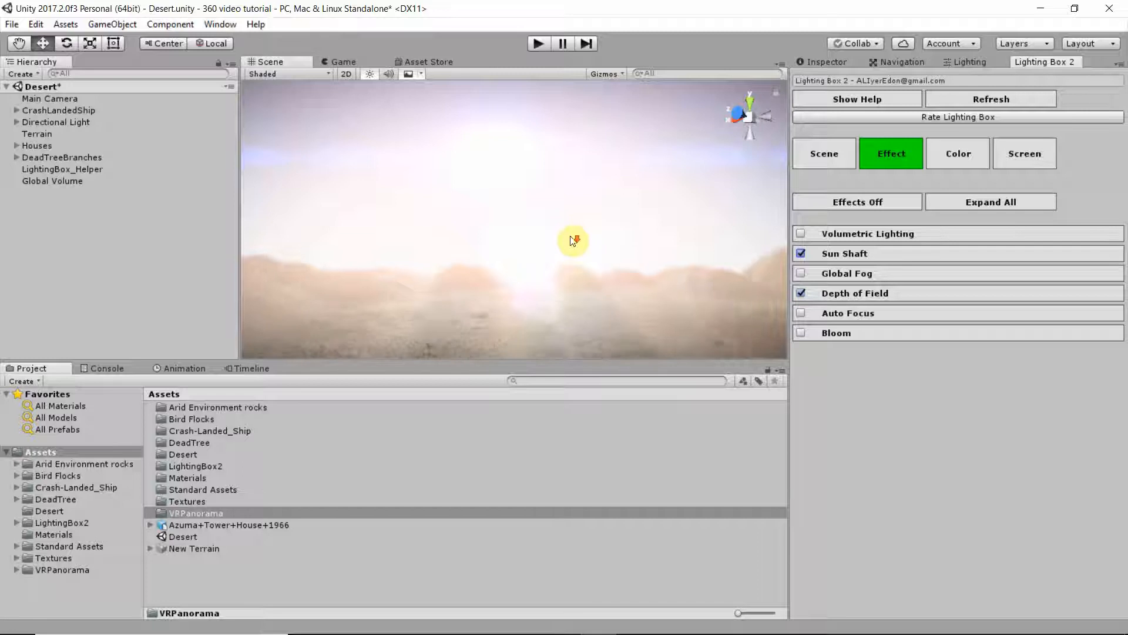
middle_drag(626, 246, 415, 219)
scroll(560, 277, up, 5)
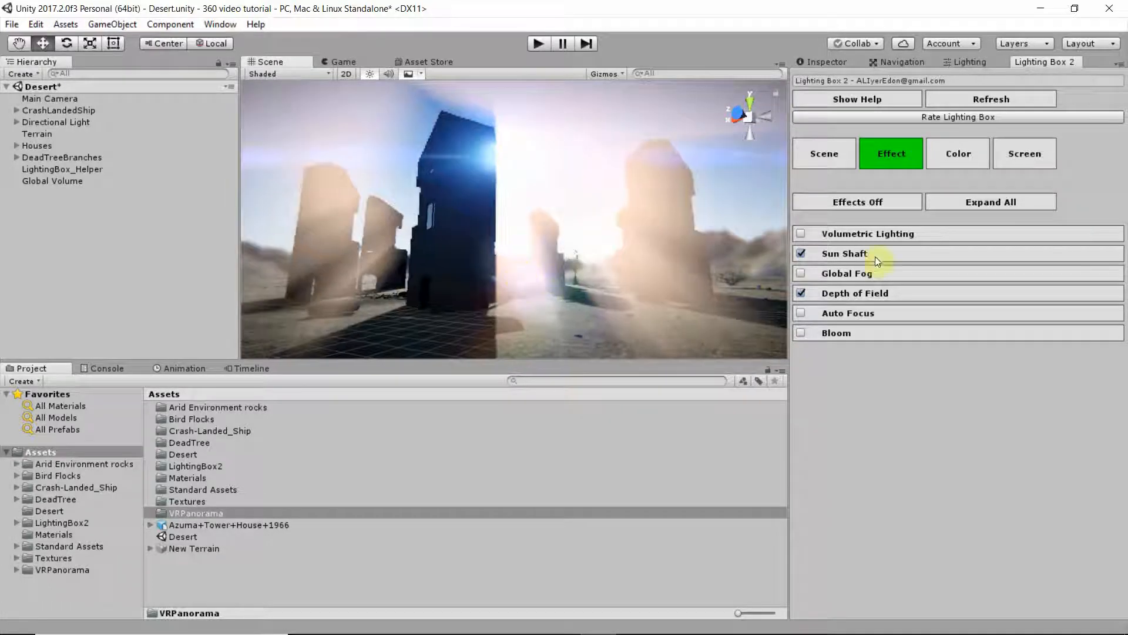
Enable Volumetric Lighting in Lighting Box and check its effect on the houses facing toward and away from the sun.
click(801, 234)
middle_drag(624, 266, 723, 276)
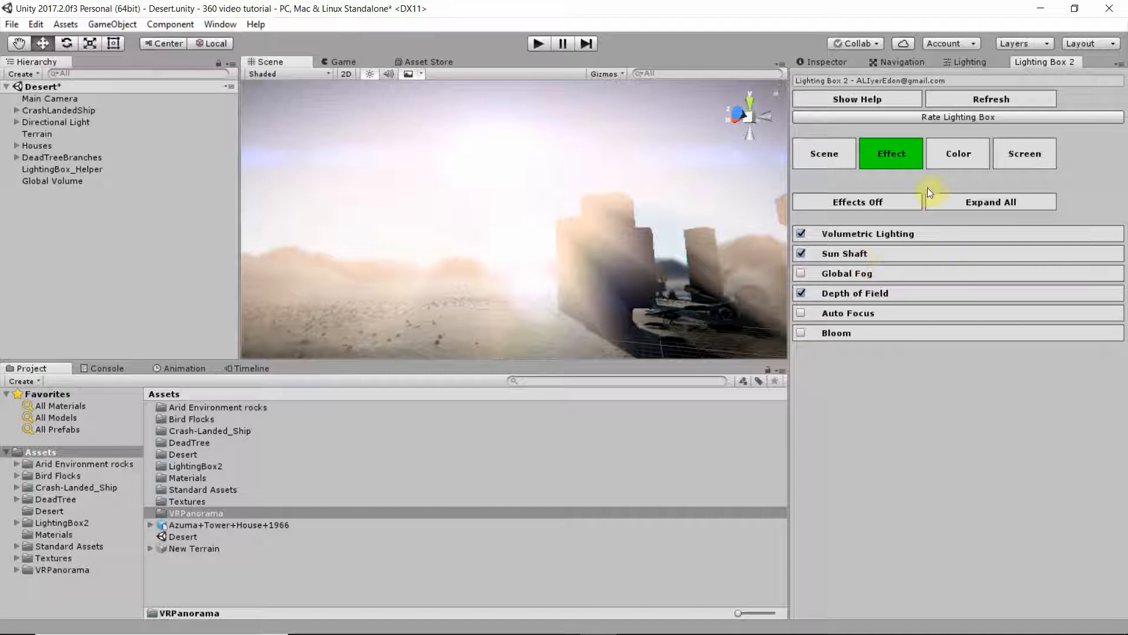
middle_drag(609, 258, 491, 250)
scroll(645, 307, up, 4)
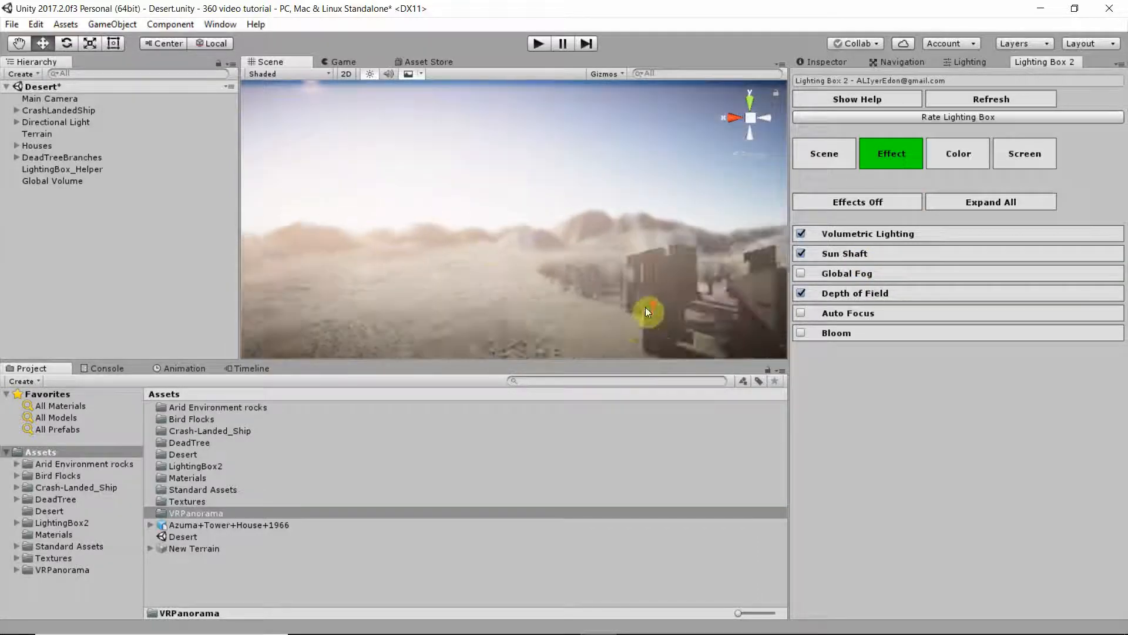
right_drag(470, 229, 758, 321)
scroll(600, 308, down, 2)
mouse_move(599, 310)
middle_down()
mouse_move(631, 288)
mouse_move(591, 290)
middle_up()
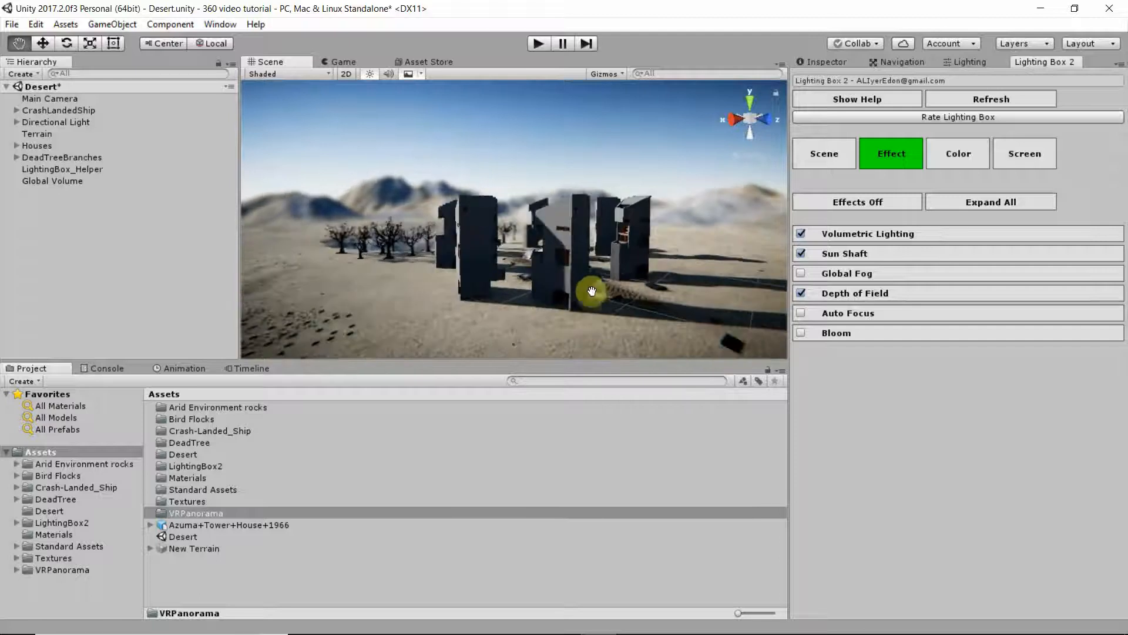
Set the color grading exposure to 0.36 and the contrast to 0.29.
click(952, 153)
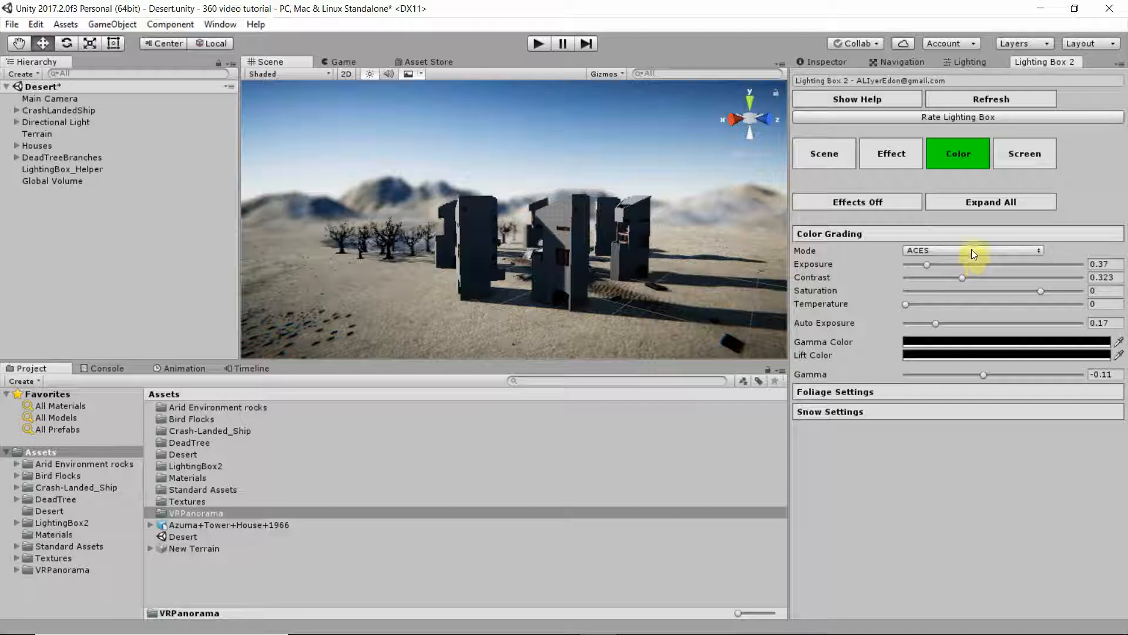
drag(935, 269, 956, 283)
click(961, 277)
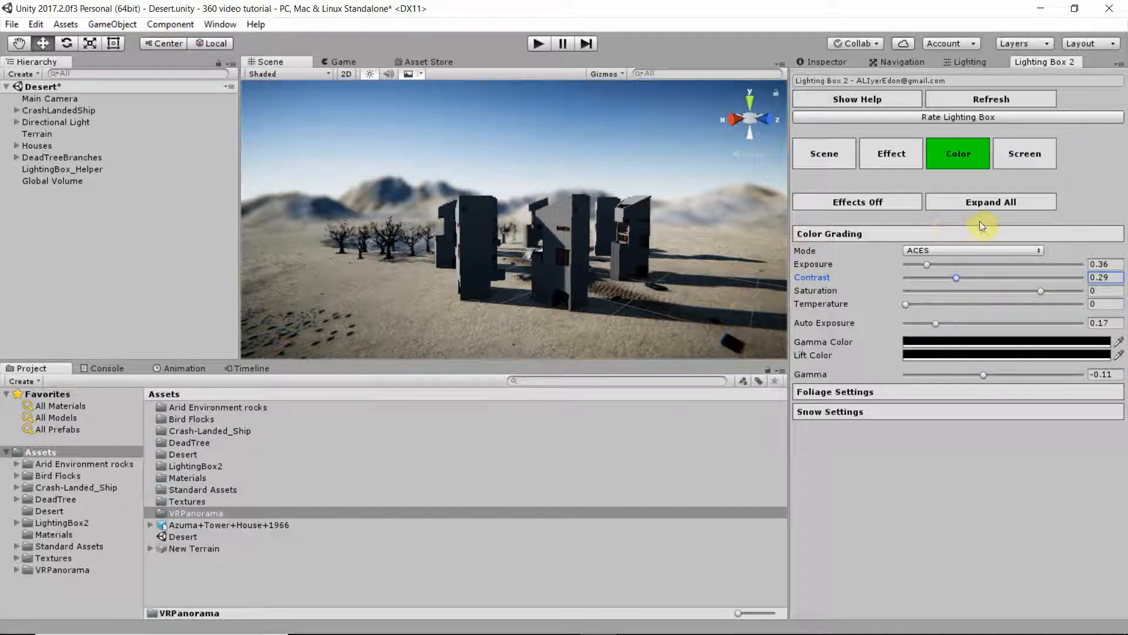
Turn off Motion Blur and Chromatic Aberration in the Lighting Box screen effects.
click(1021, 154)
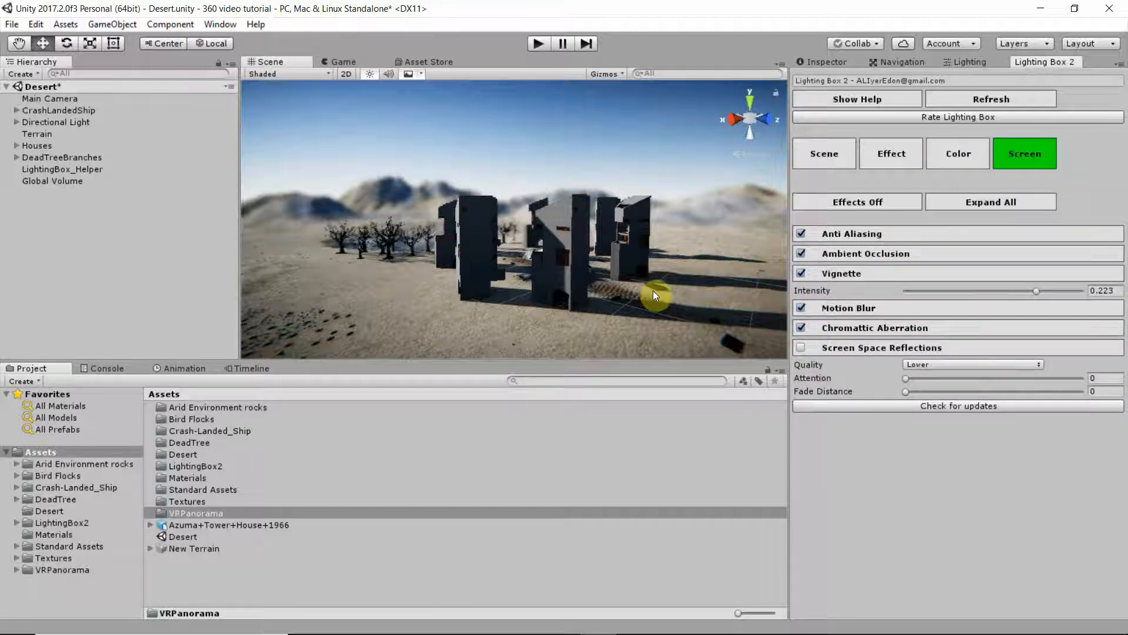
scroll(601, 301, up, 4)
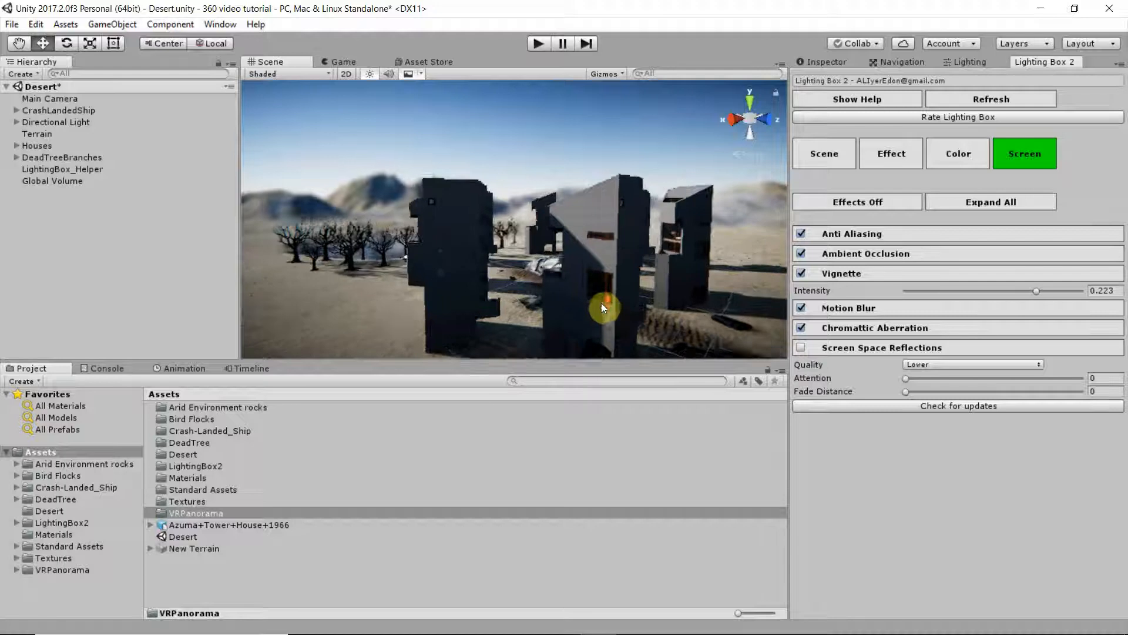
middle_drag(602, 302, 577, 282)
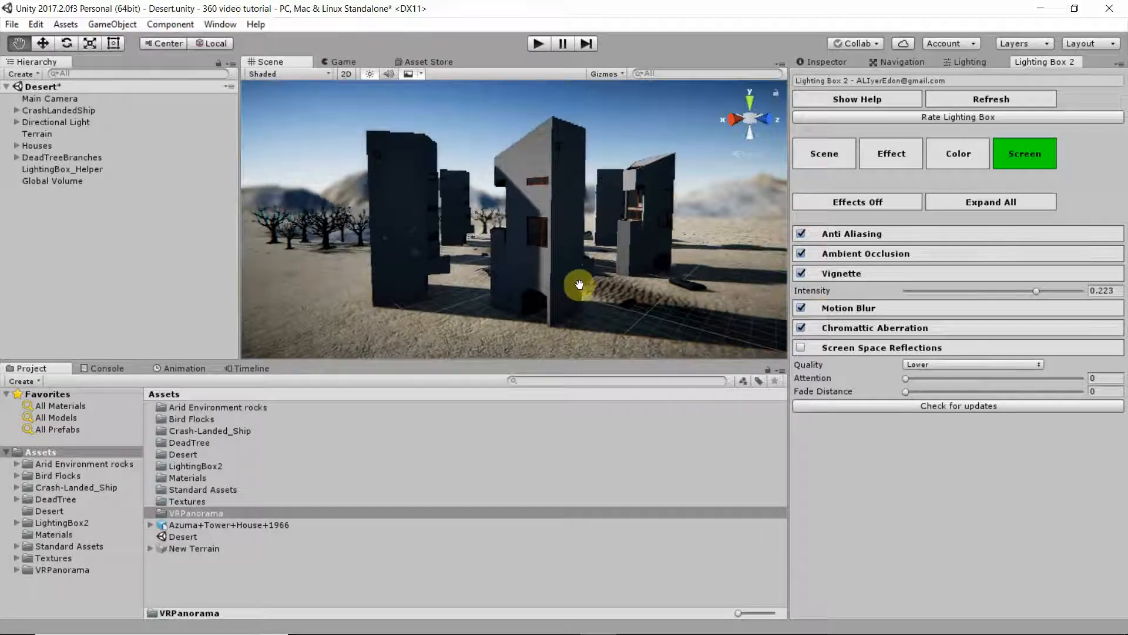
click(801, 308)
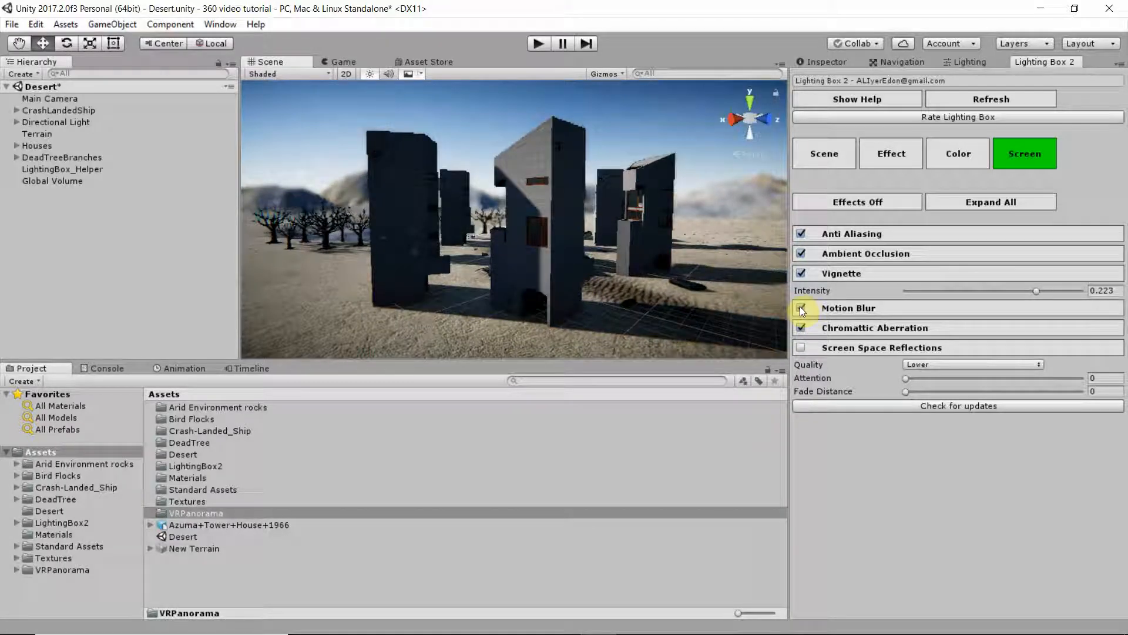
click(800, 307)
click(802, 328)
Compare the scene with the Vignette effect on and off, and leave it off.
click(800, 273)
key(ctrl+z)
click(802, 273)
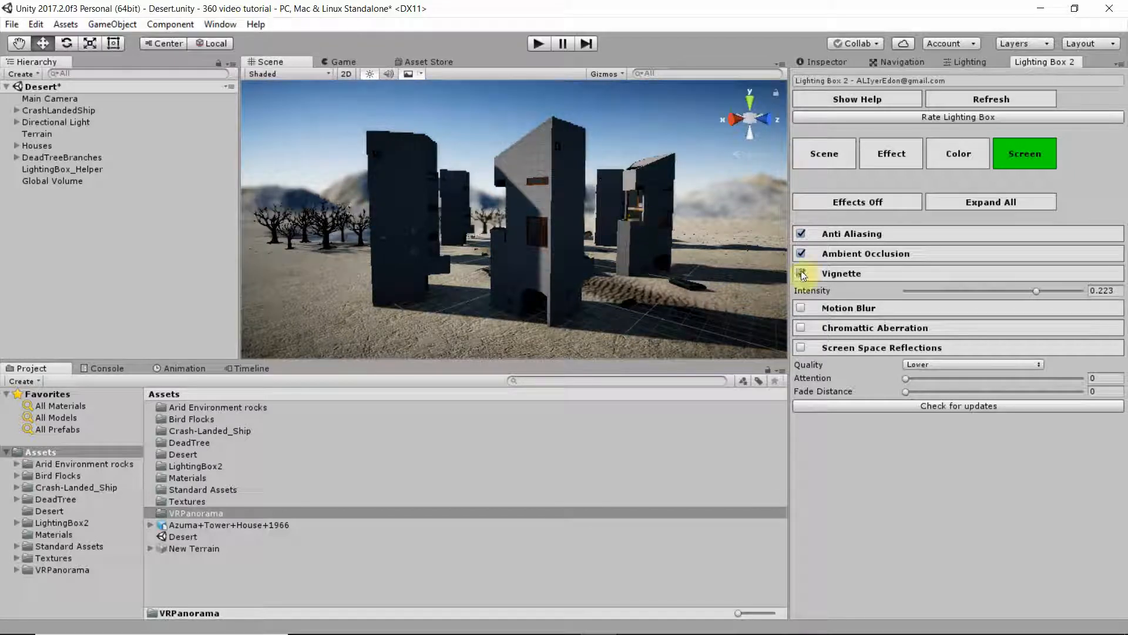
click(801, 274)
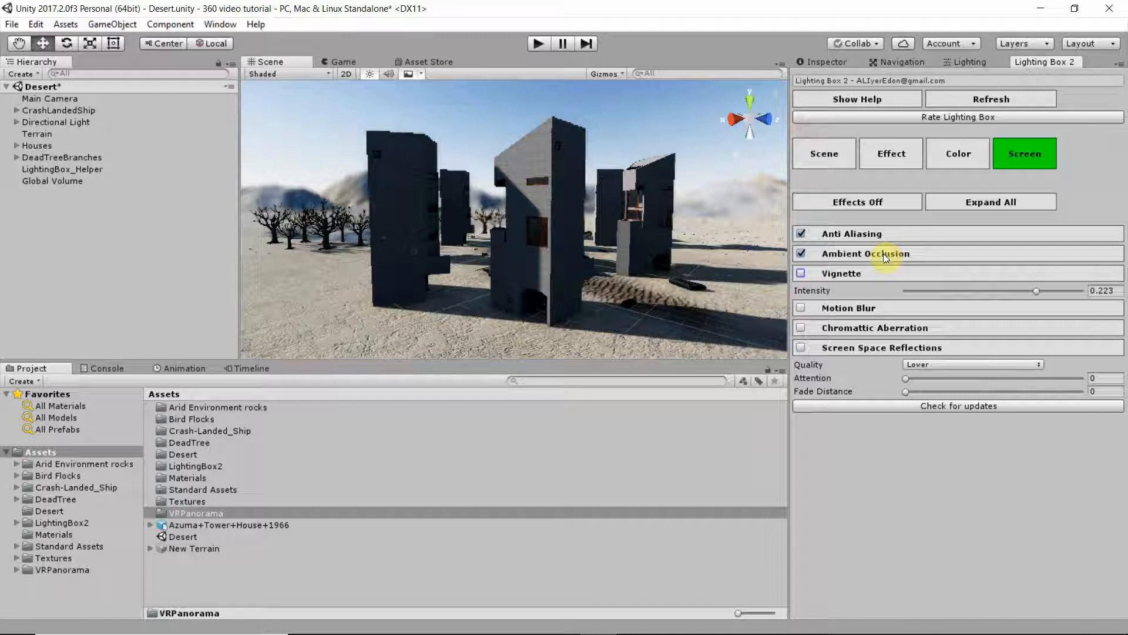
Switch the Ambient Occlusion type to Modern and inspect its shading on the house walls and ground at close range.
click(855, 254)
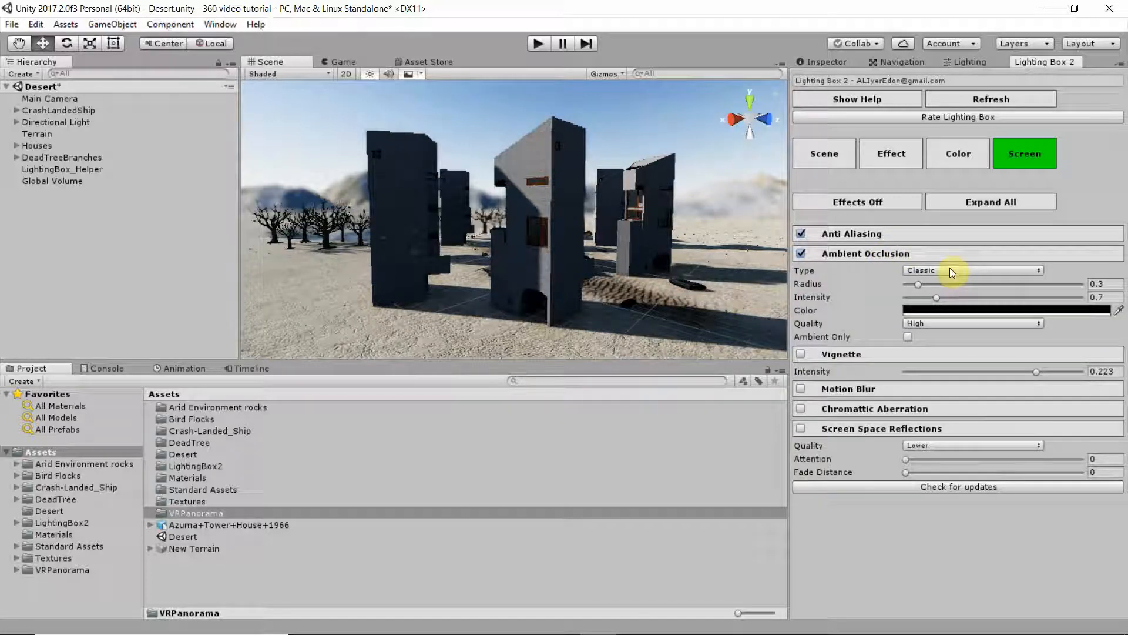
alt+drag(446, 244, 650, 302)
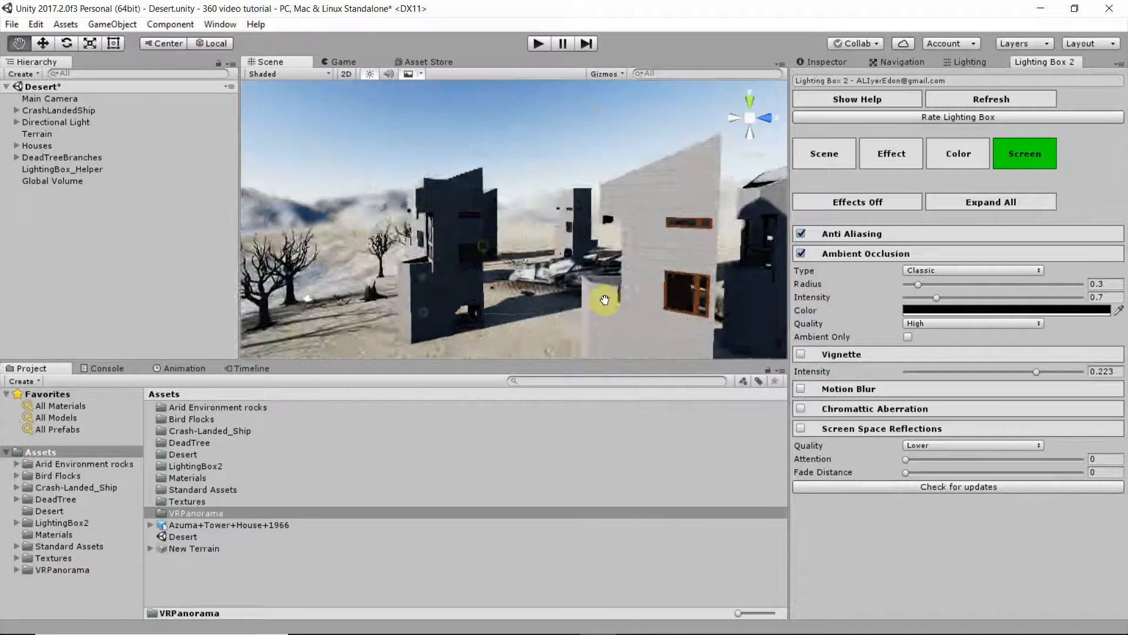
middle_drag(604, 300, 478, 221)
scroll(591, 302, up, 5)
scroll(592, 302, down, 4)
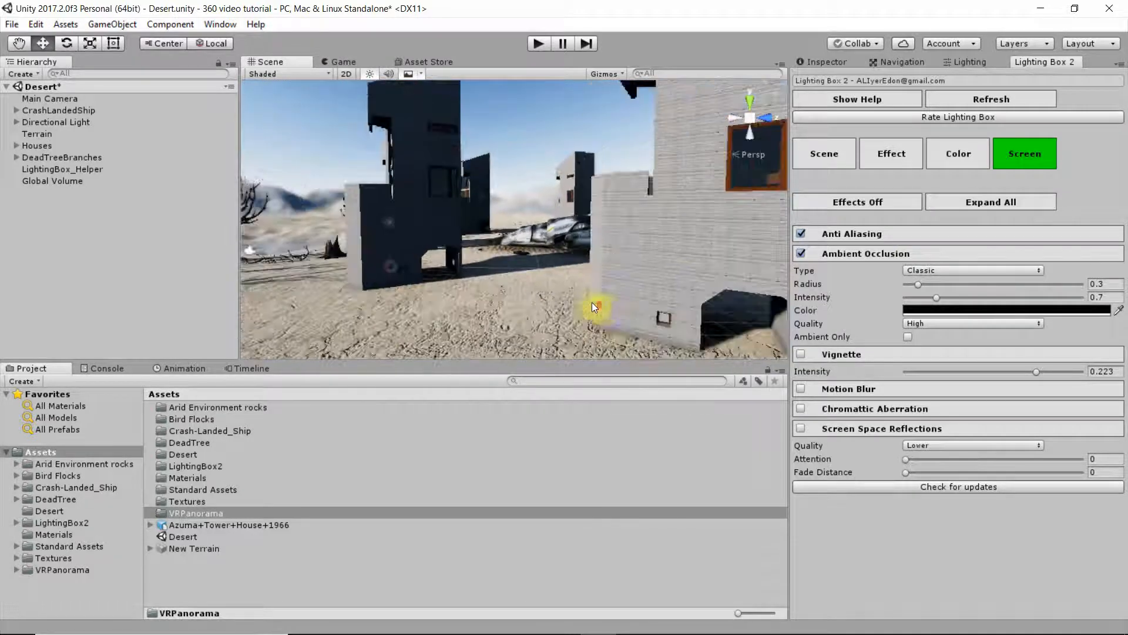
mouse_move(591, 302)
alt+mouse_down()
mouse_move(595, 289)
mouse_move(471, 234)
mouse_move(594, 300)
alt+mouse_up()
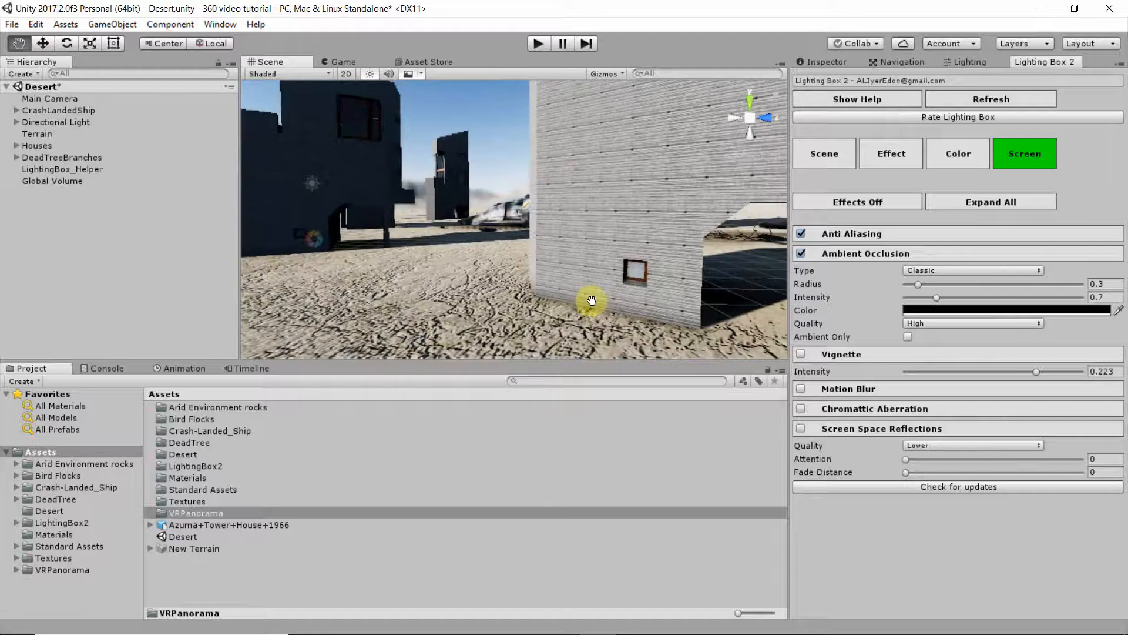
click(968, 271)
click(952, 303)
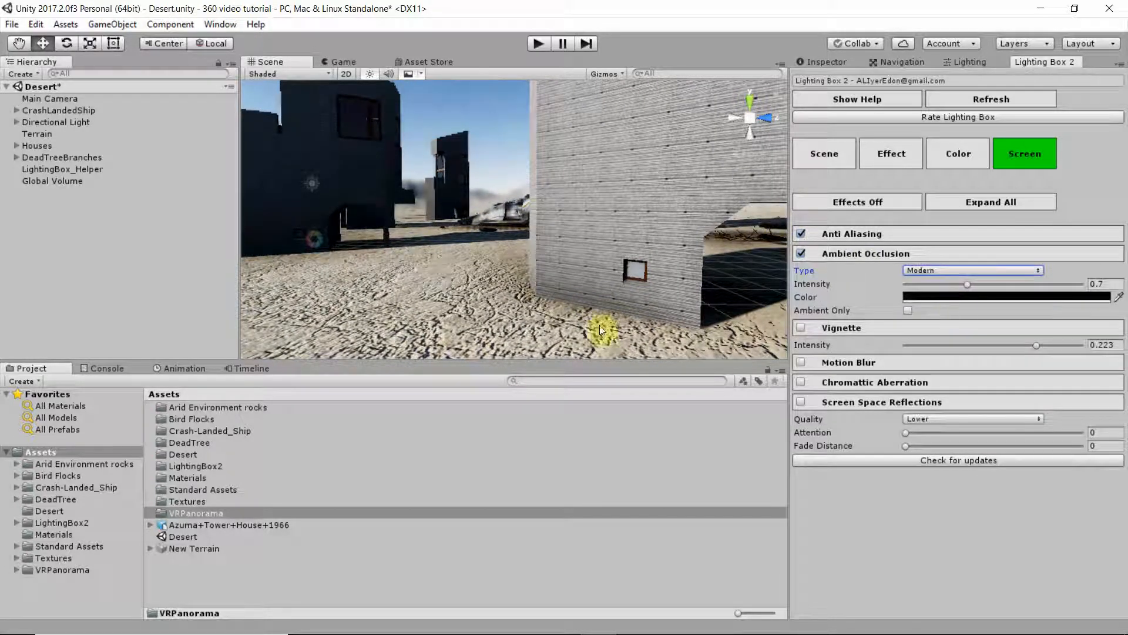
scroll(620, 292, down, 2)
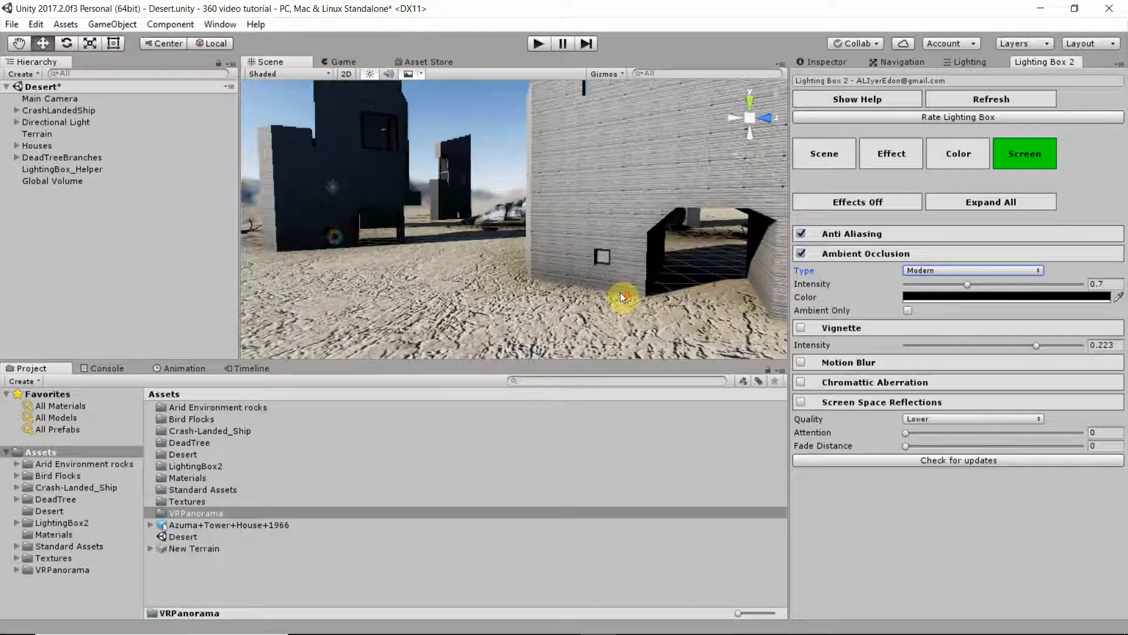
right_drag(538, 274, 651, 290)
middle_drag(506, 292, 605, 318)
right_drag(593, 302, 666, 292)
scroll(686, 293, up, 2)
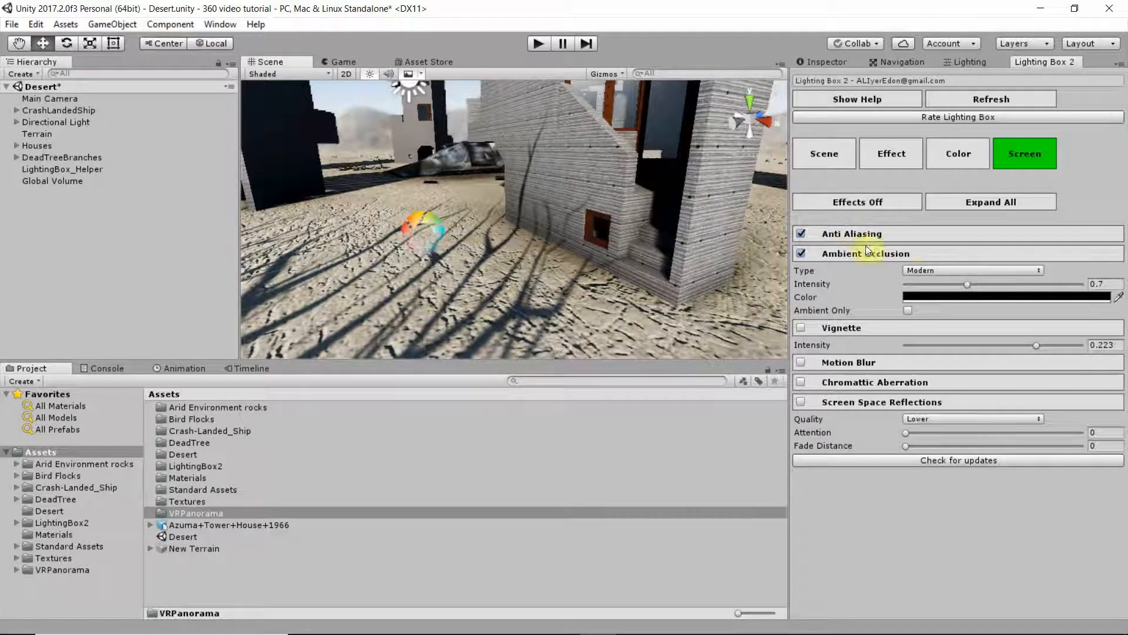
Compare the Classic and Modern Ambient Occlusion types on the house and ground, and keep Classic.
click(942, 271)
click(942, 288)
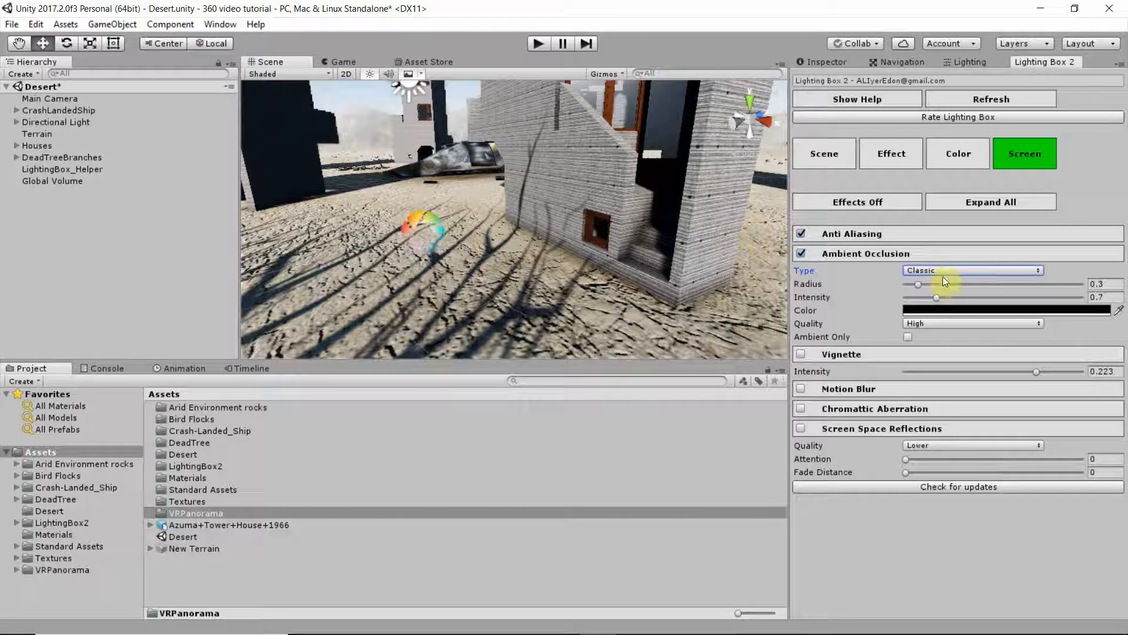
click(943, 271)
click(940, 300)
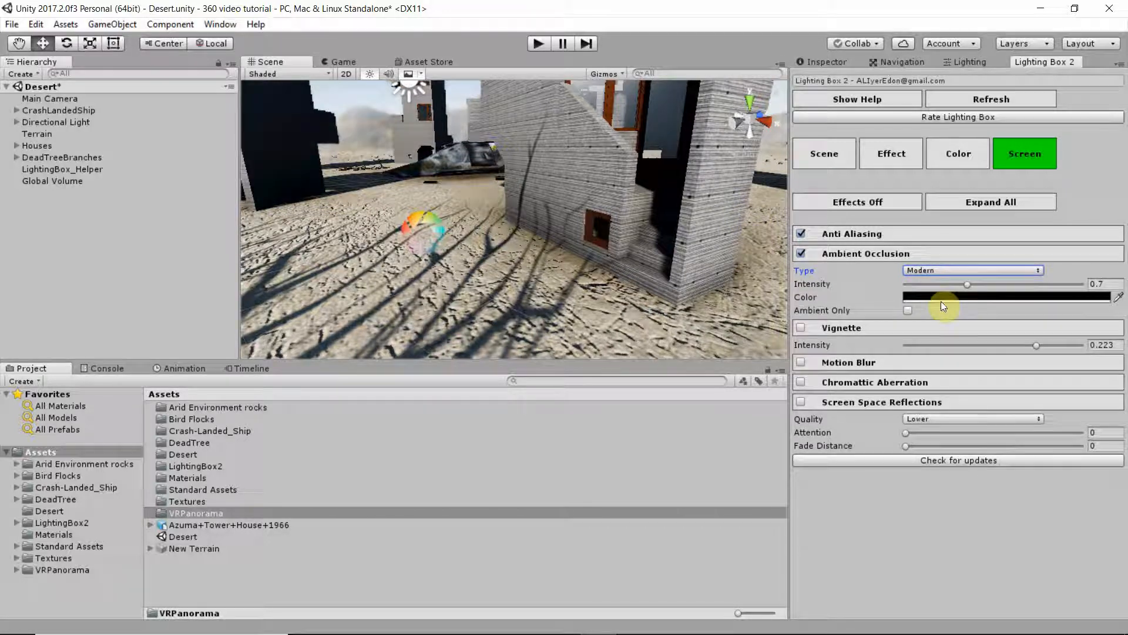
click(941, 271)
click(940, 288)
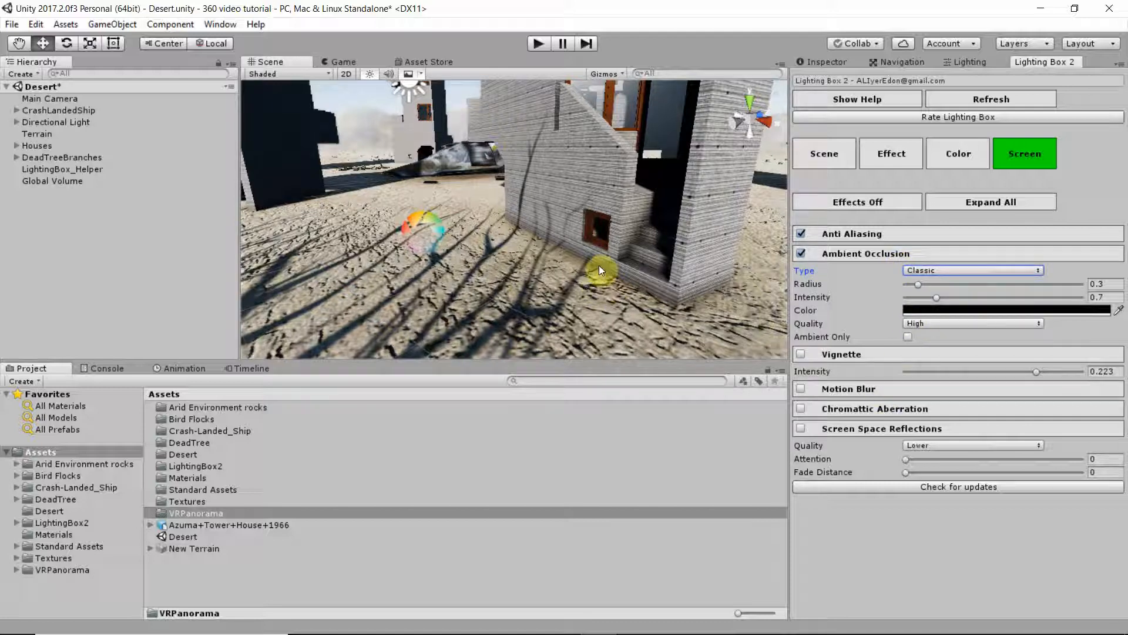
scroll(584, 266, down, 4)
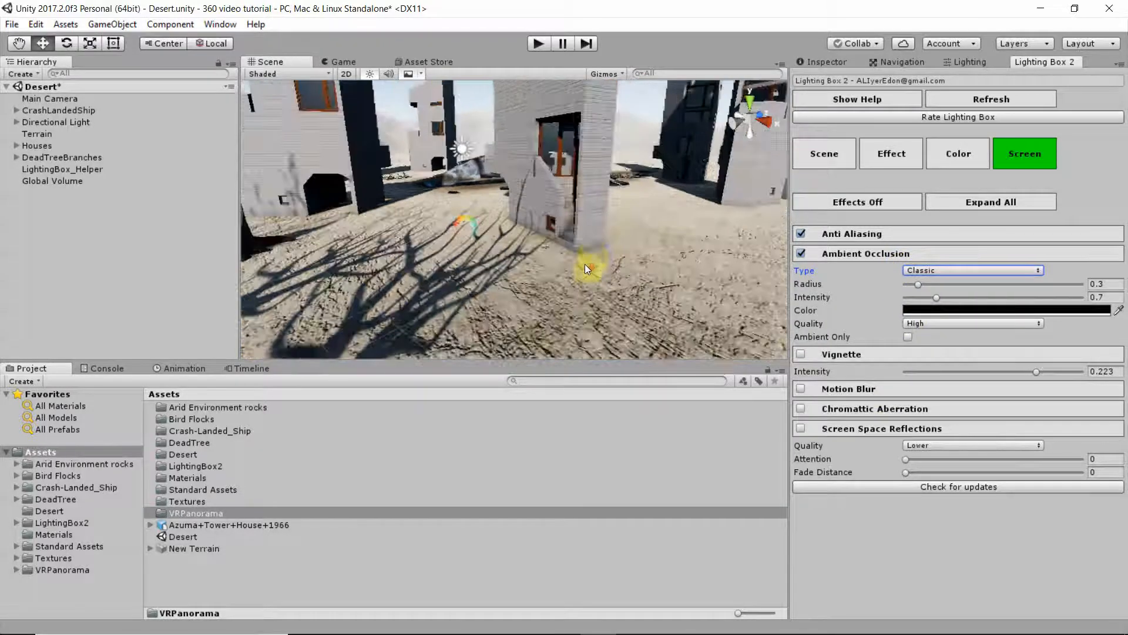
middle_drag(587, 277, 577, 294)
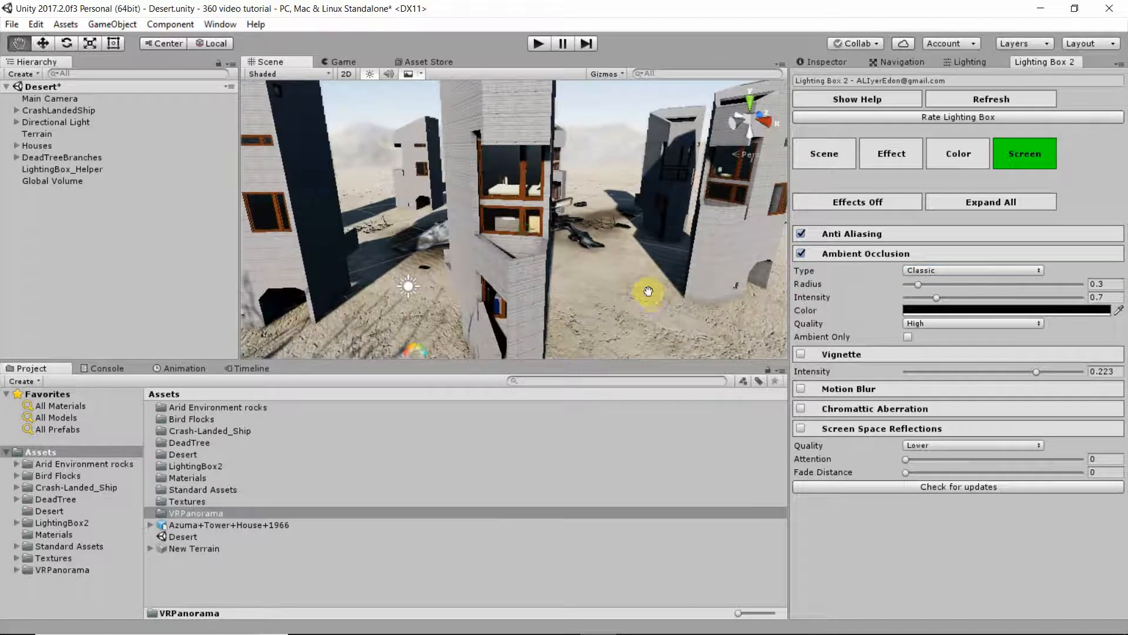
alt+drag(647, 290, 454, 241)
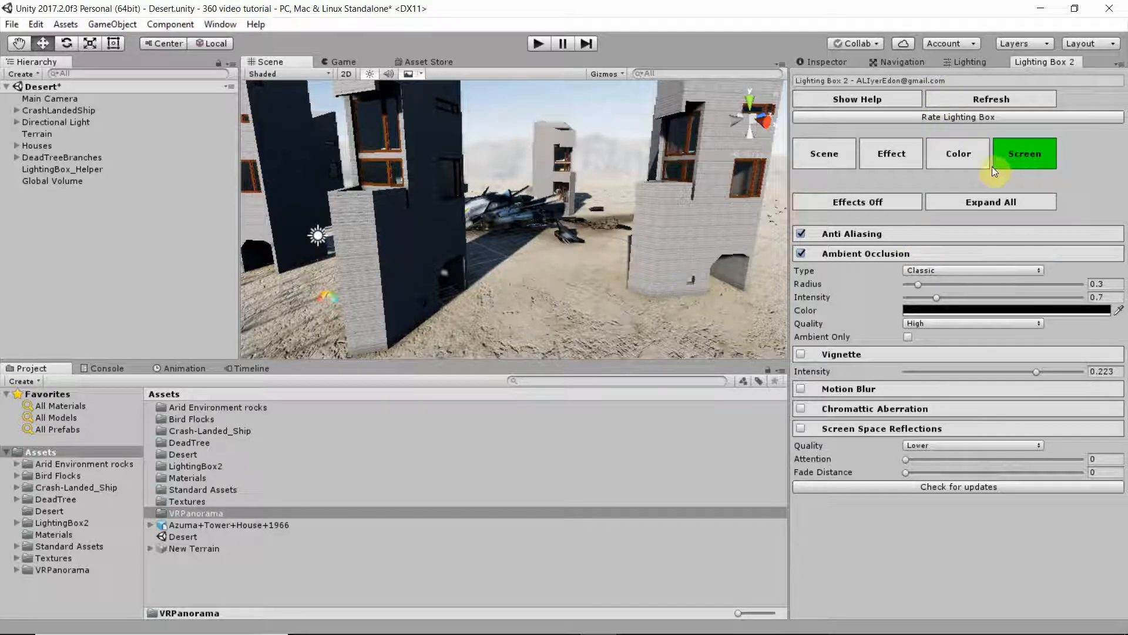
Review the Color, Screen, Effect and Scene settings in Lighting Box 2, including the scene's lighting and build options.
click(958, 156)
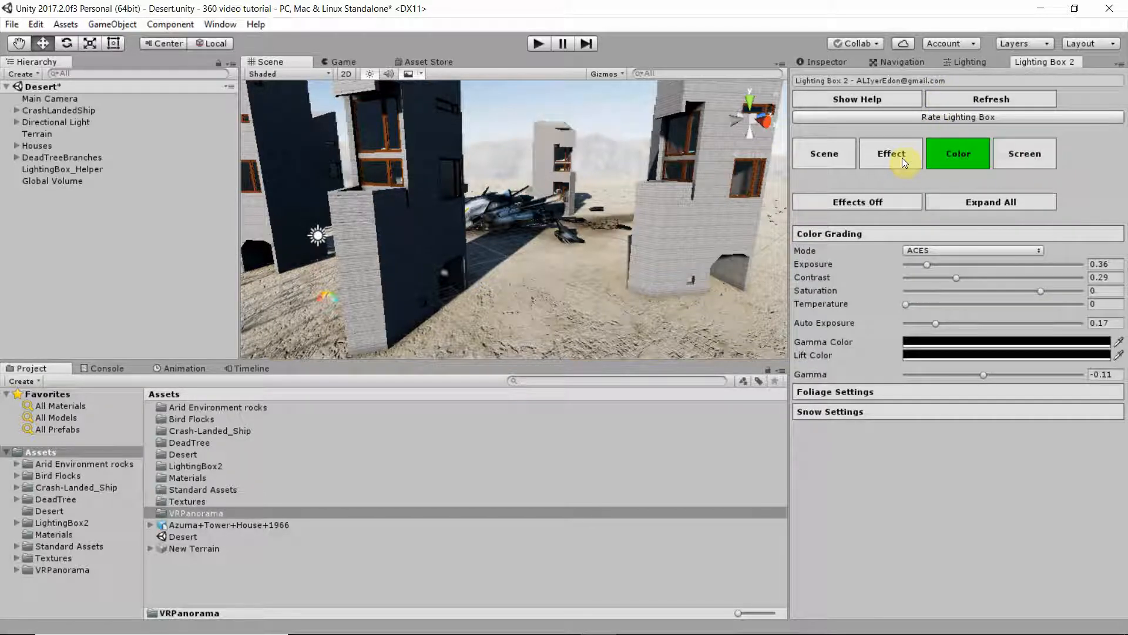
click(1024, 156)
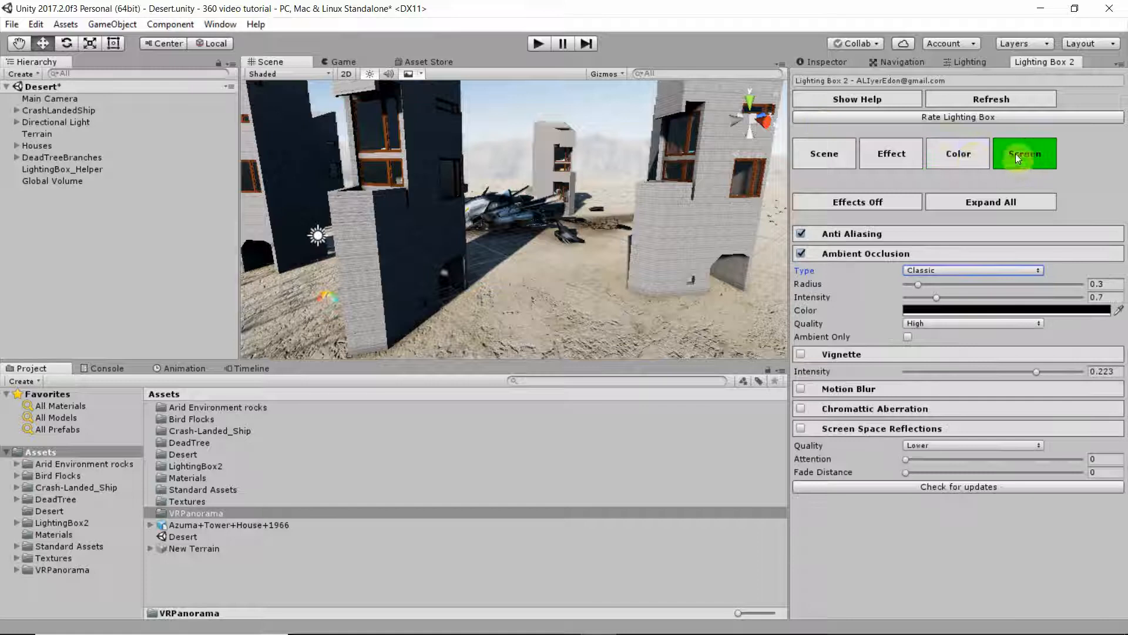
click(977, 154)
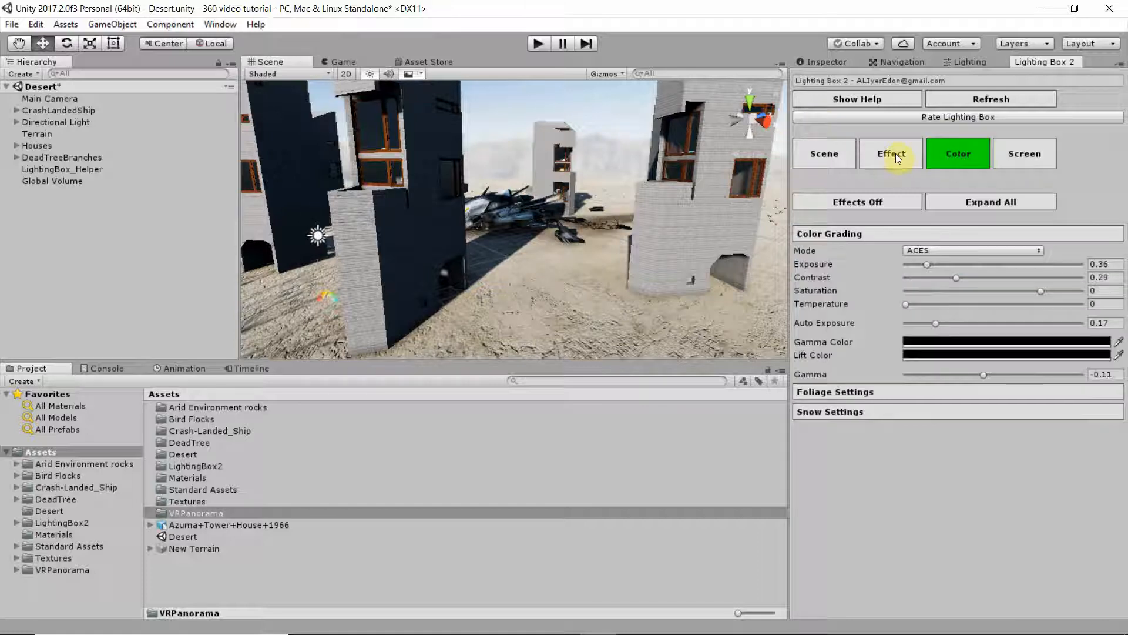
click(892, 154)
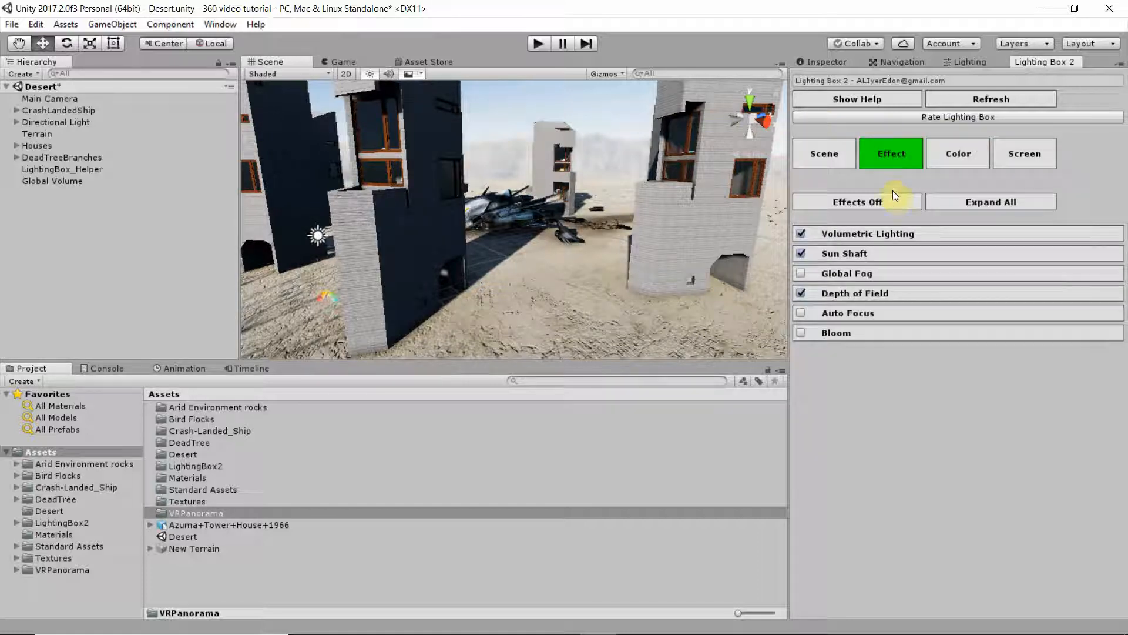
click(839, 156)
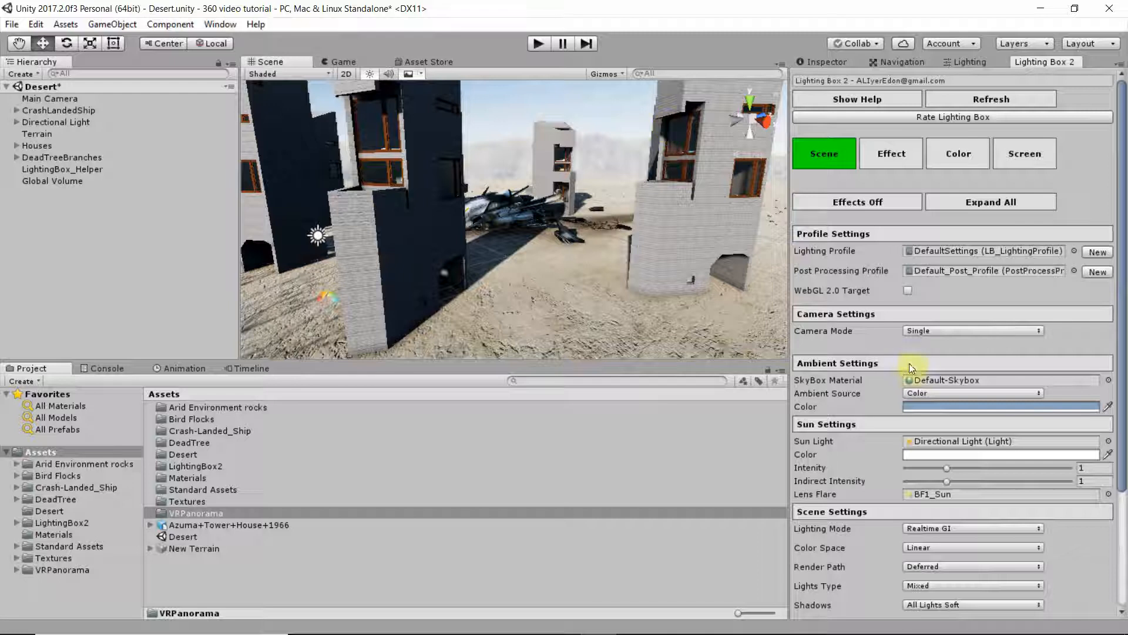
scroll(909, 359, down, 5)
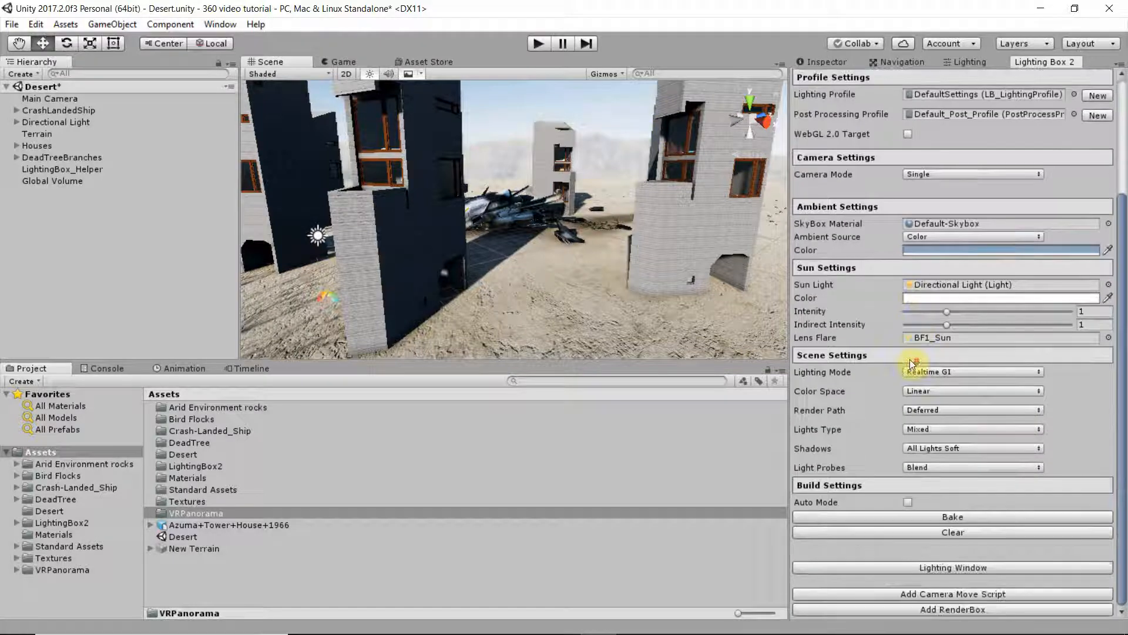
scroll(912, 363, up, 5)
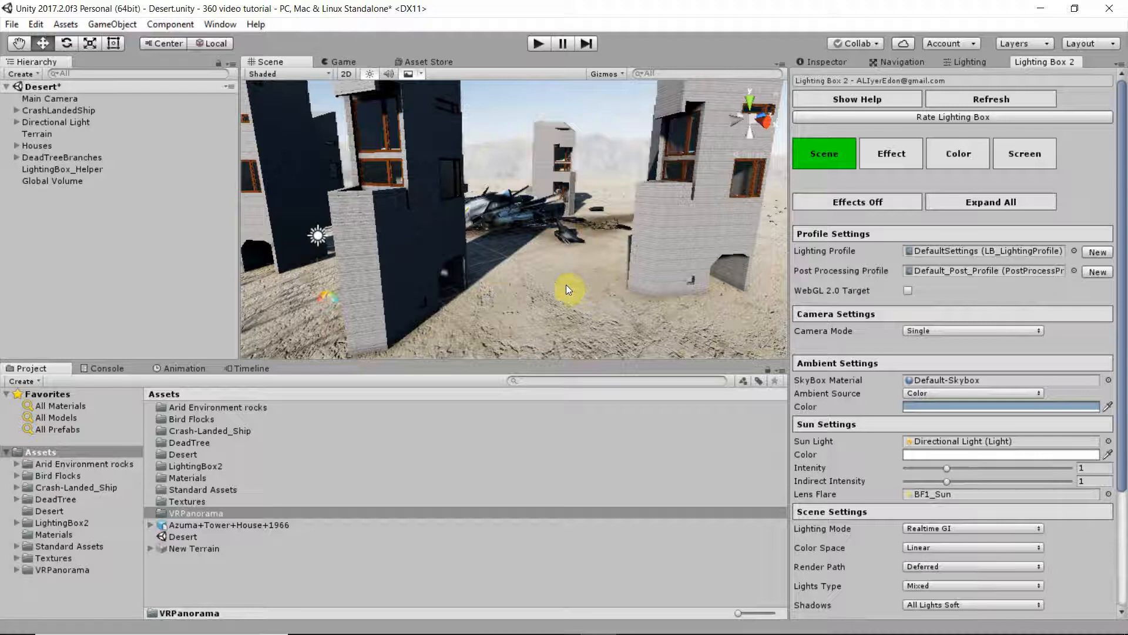
Reduce the Directional Light's realtime shadow Strength to 0.668 while viewing the shaded house wall at close range.
scroll(557, 288, up, 4)
right_drag(566, 283, 572, 308)
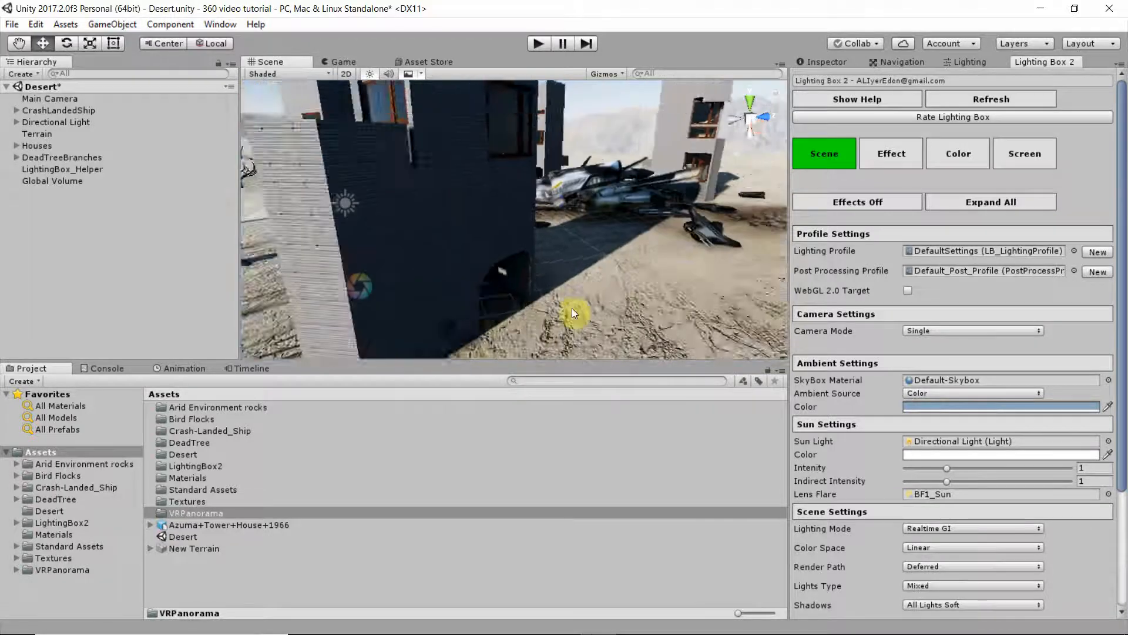
mouse_move(572, 308)
middle_down()
mouse_move(563, 322)
mouse_move(559, 311)
middle_up()
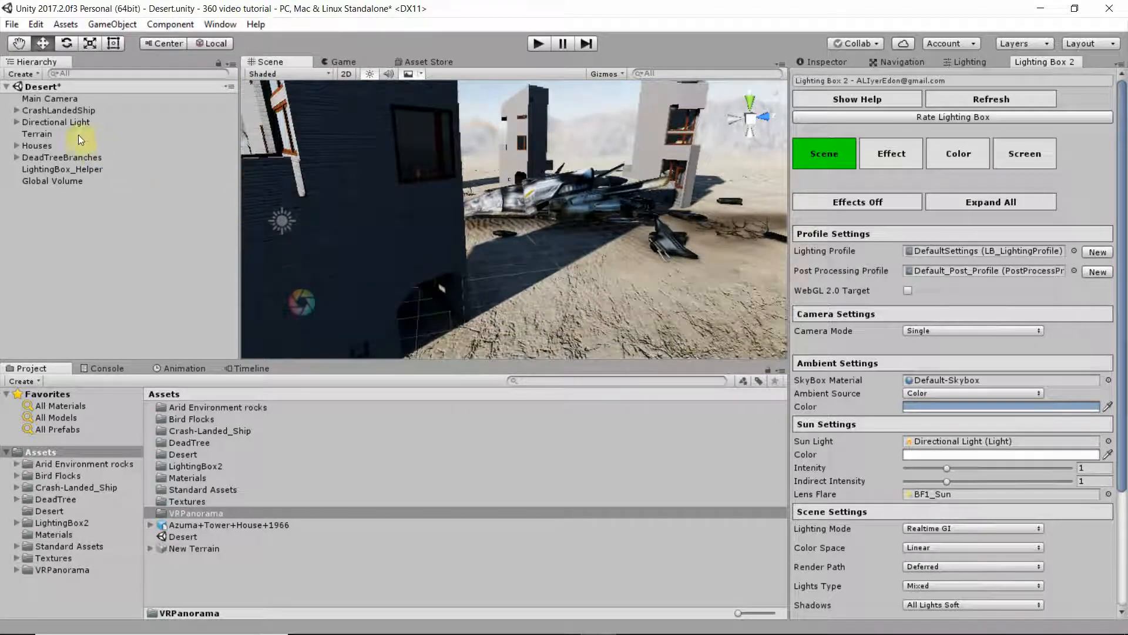
click(69, 122)
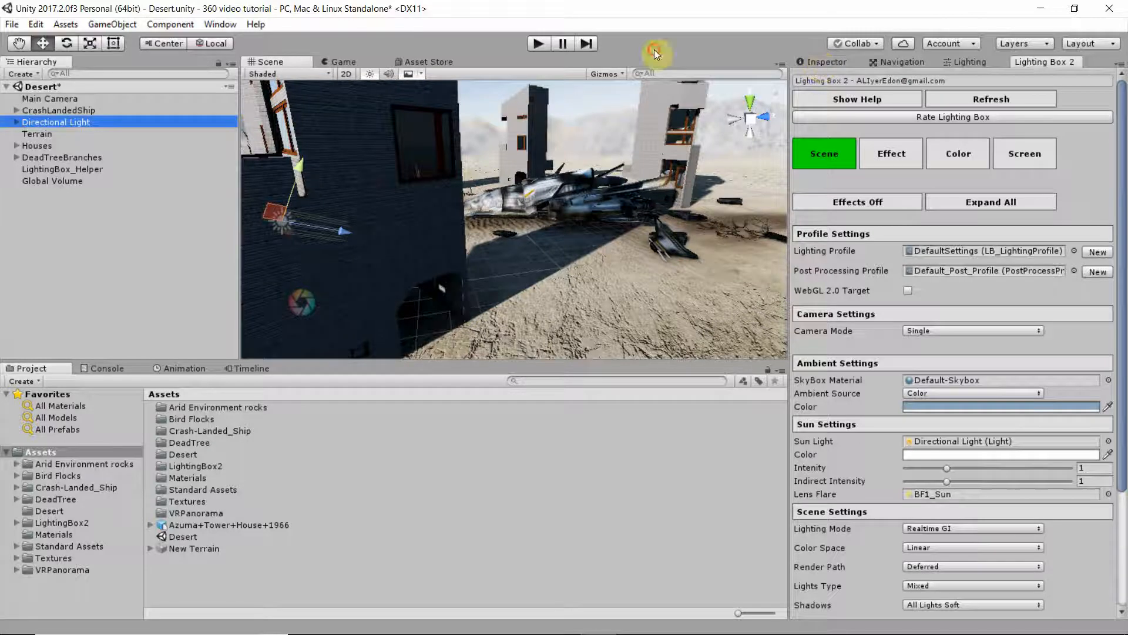
click(816, 62)
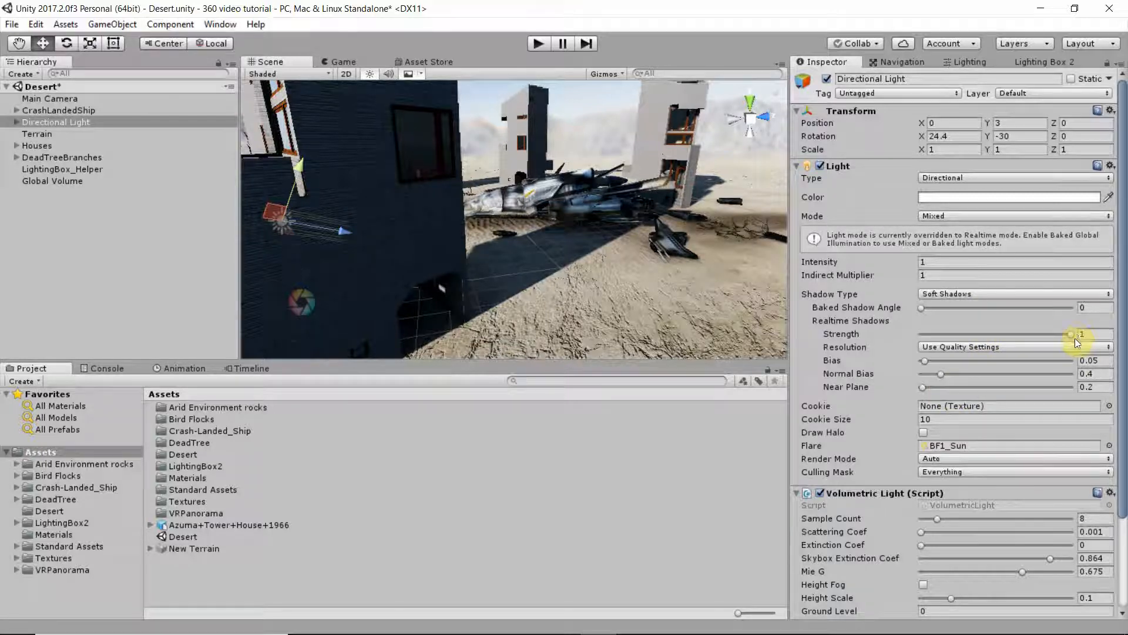
drag(1070, 334, 996, 337)
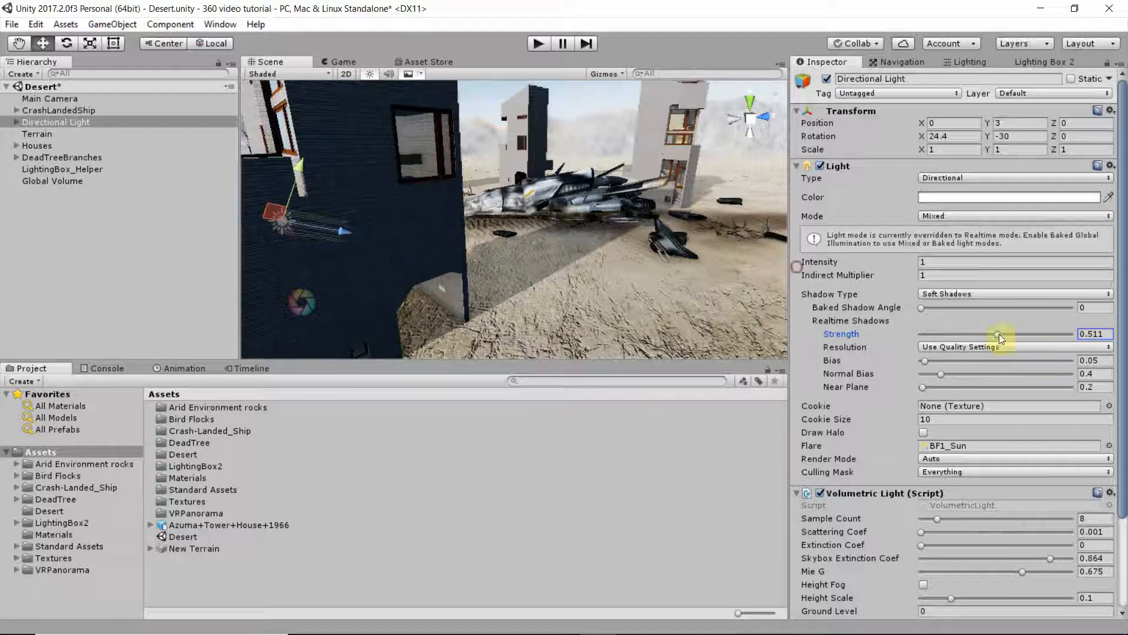
drag(999, 334, 1020, 334)
Examine the softened shadows on the houses and terrain from close up, from a distance and from behind the dead trees.
scroll(583, 247, down, 5)
middle_drag(604, 255, 557, 260)
alt+drag(603, 274, 533, 276)
alt+drag(611, 285, 569, 283)
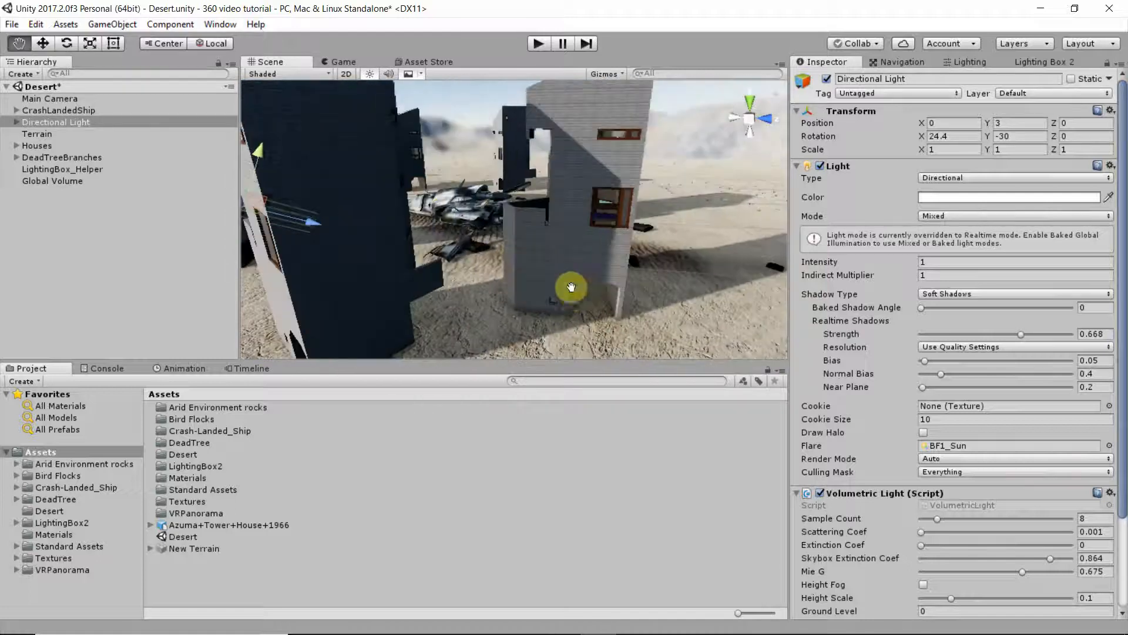
mouse_move(575, 289)
middle_down()
mouse_move(576, 277)
mouse_move(582, 285)
middle_up()
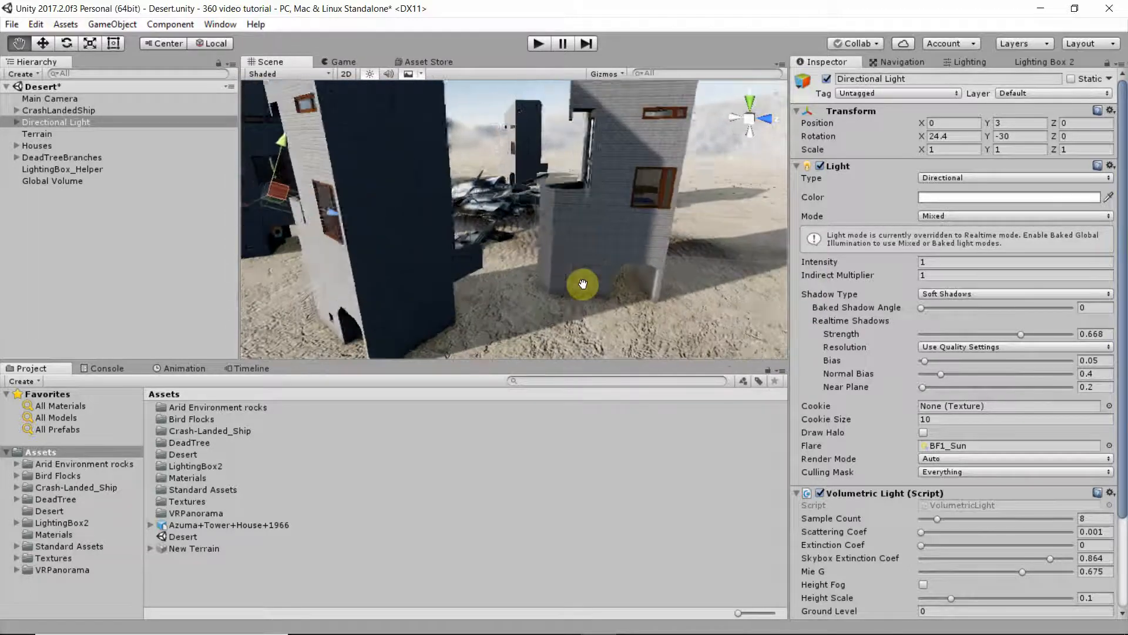
middle_drag(433, 227, 475, 227)
scroll(596, 273, down, 10)
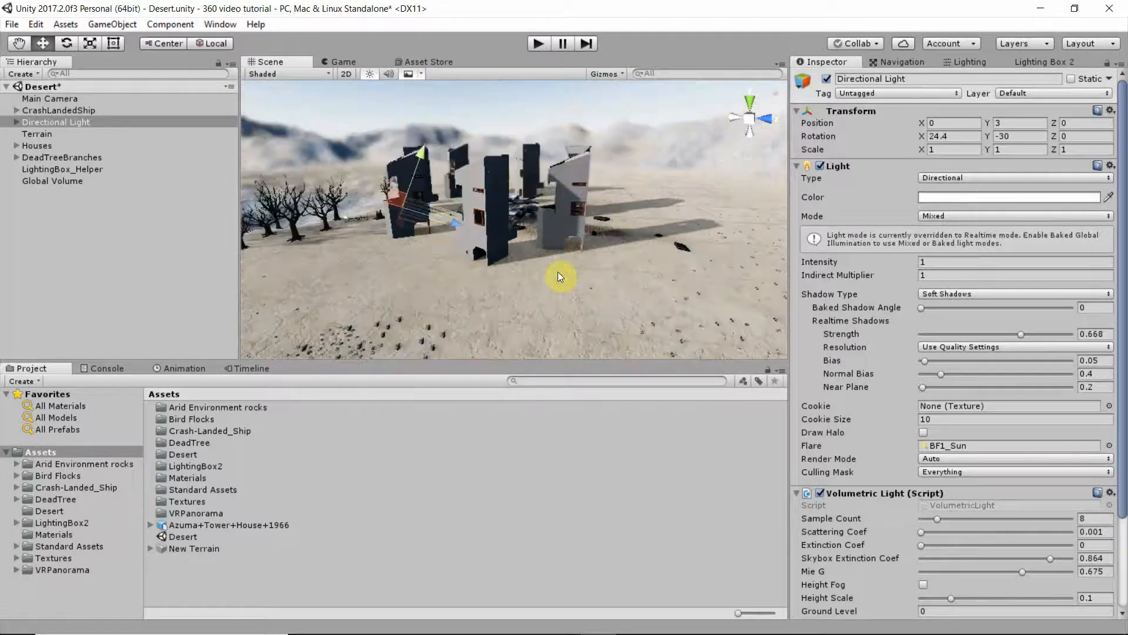
scroll(559, 280, up, 4)
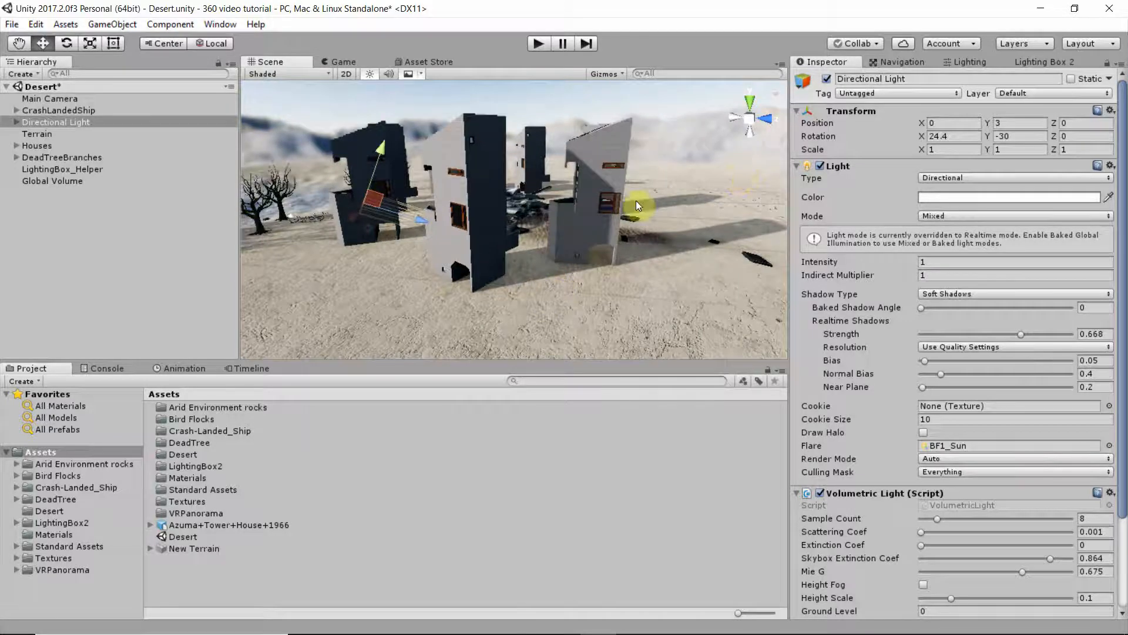
right_drag(514, 290, 563, 304)
middle_drag(428, 242, 761, 310)
middle_drag(562, 293, 763, 301)
right_drag(394, 210, 746, 230)
scroll(662, 239, up, 5)
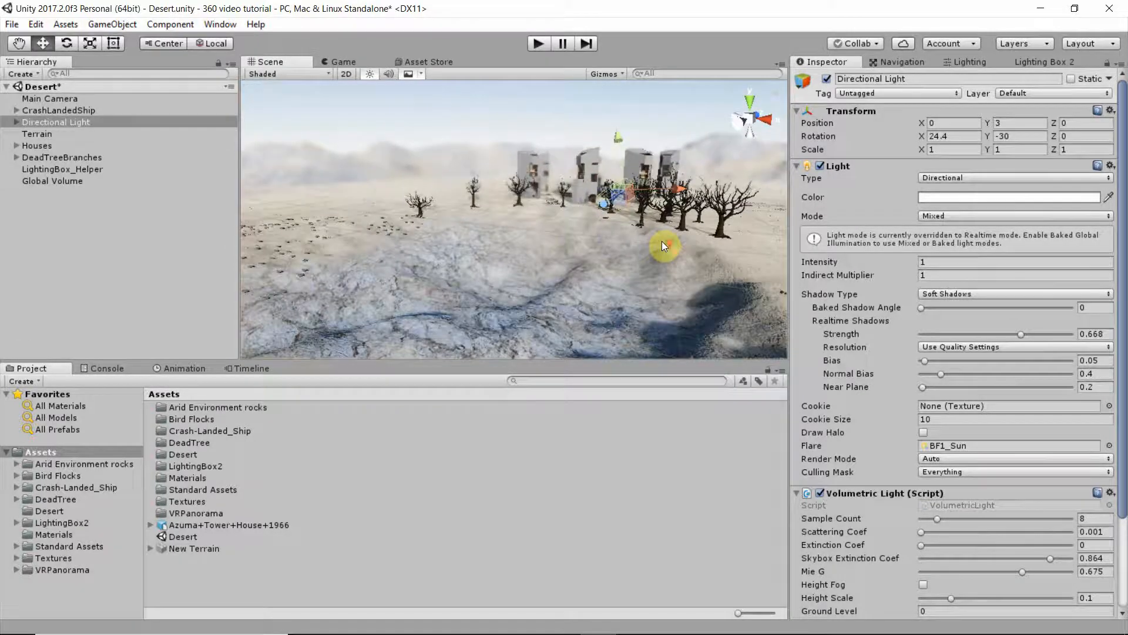
middle_drag(662, 240, 519, 299)
scroll(572, 241, up, 3)
scroll(571, 241, up, 2)
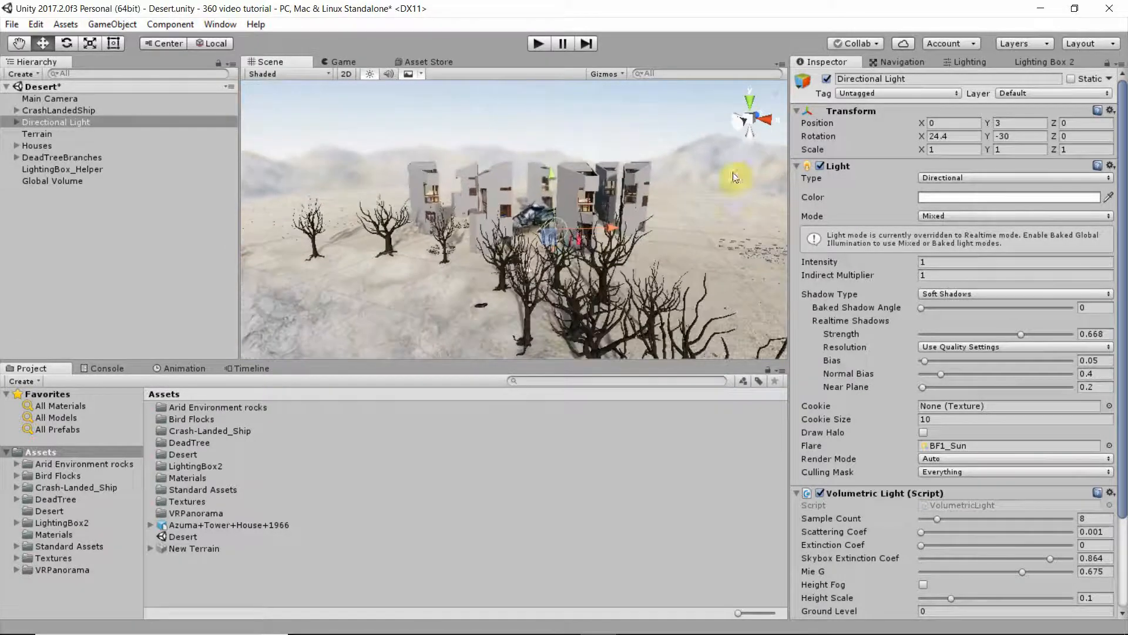
Compare the distant mountains and houses with the Lighting Box Depth of Field effect off and on.
click(1042, 62)
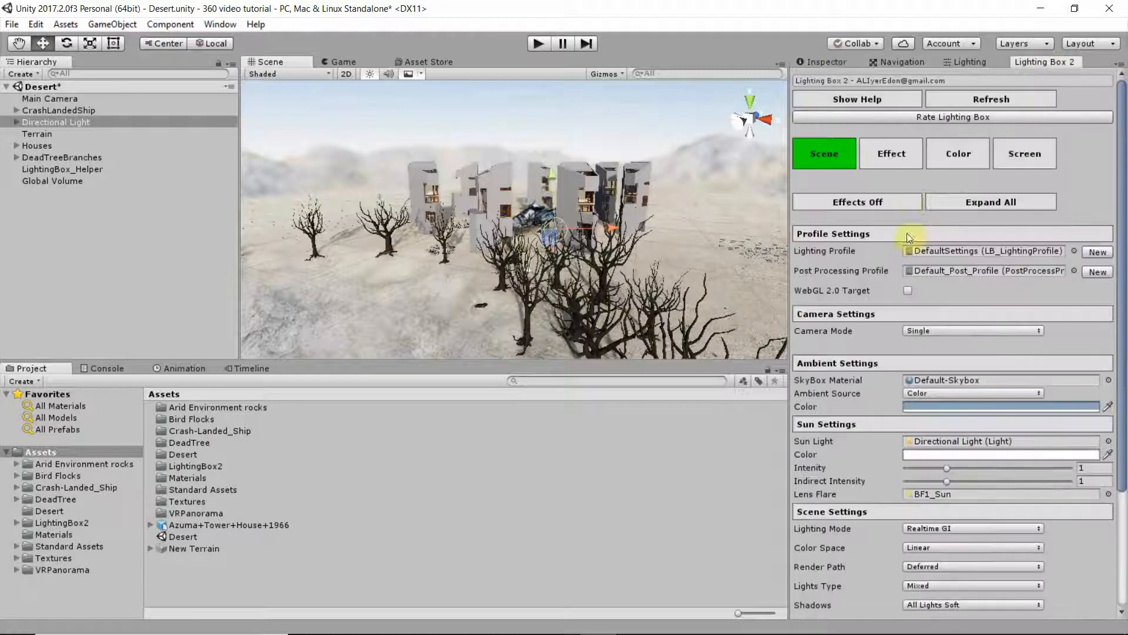
click(887, 154)
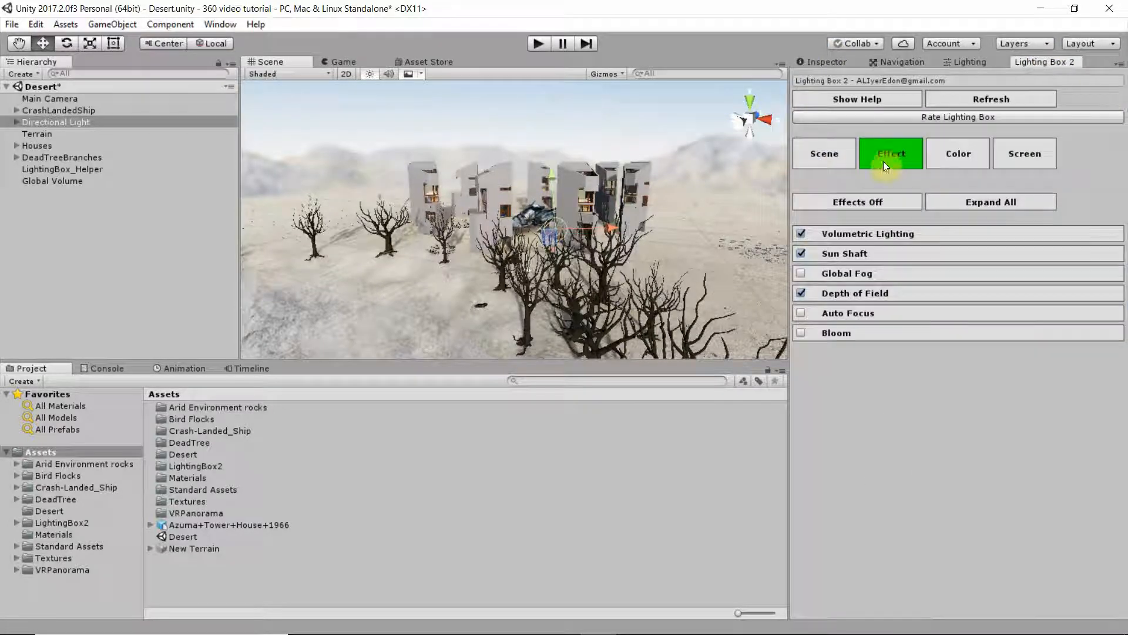
click(800, 293)
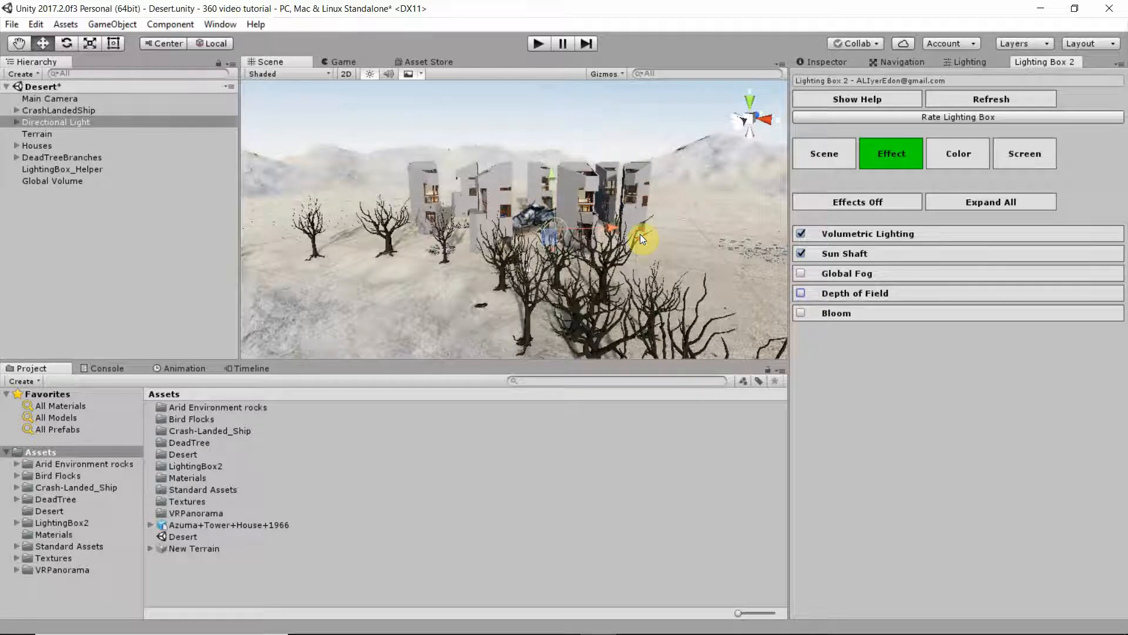
click(801, 292)
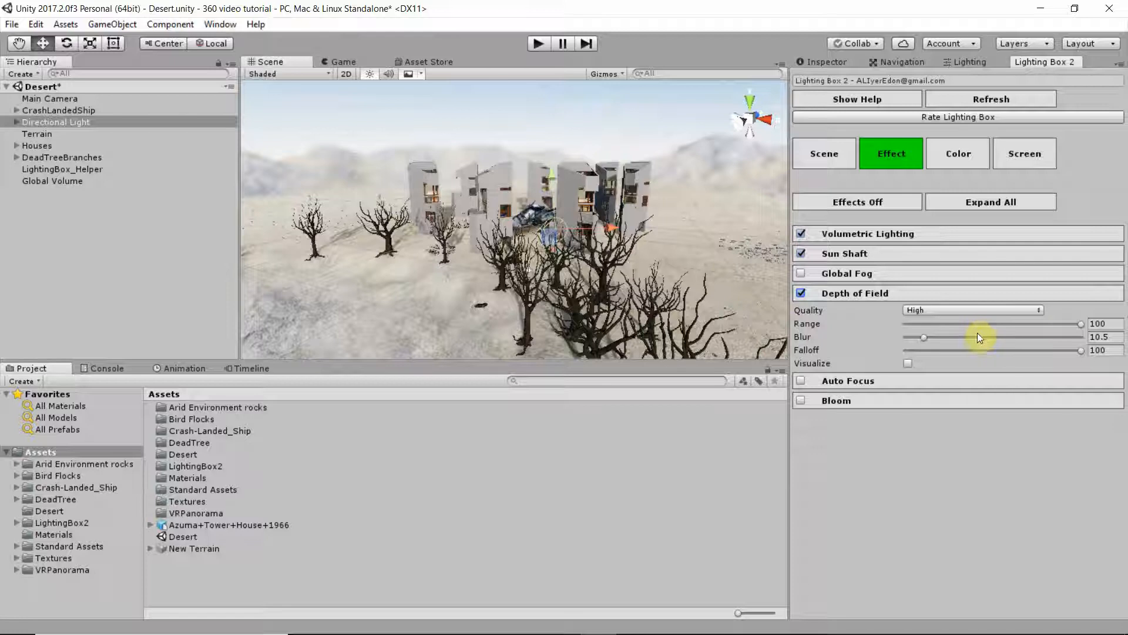
Set the Depth of Field Blur to 0 and turn the Depth of Field effect off.
mouse_move(1081, 323)
mouse_down()
mouse_move(846, 330)
mouse_move(1064, 329)
mouse_up()
drag(924, 339, 739, 269)
mouse_move(894, 337)
mouse_down()
mouse_move(869, 333)
mouse_move(1017, 337)
mouse_move(897, 341)
mouse_up()
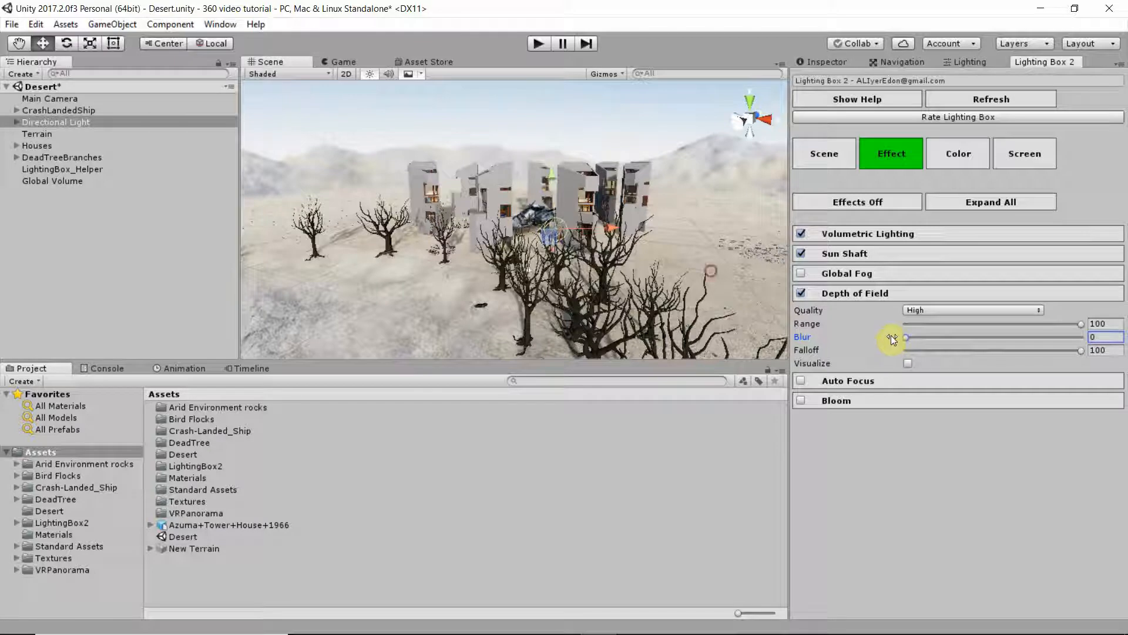
click(801, 292)
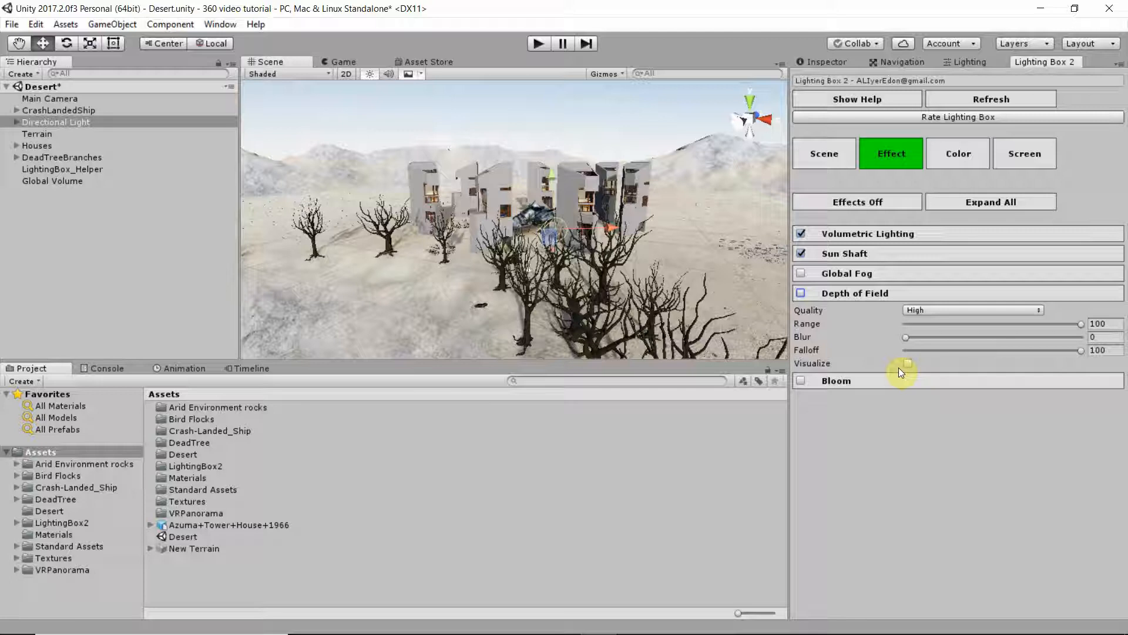
Inspect the dead trees, houses and background mountains from several viewpoints without Depth of Field.
scroll(618, 289, up, 3)
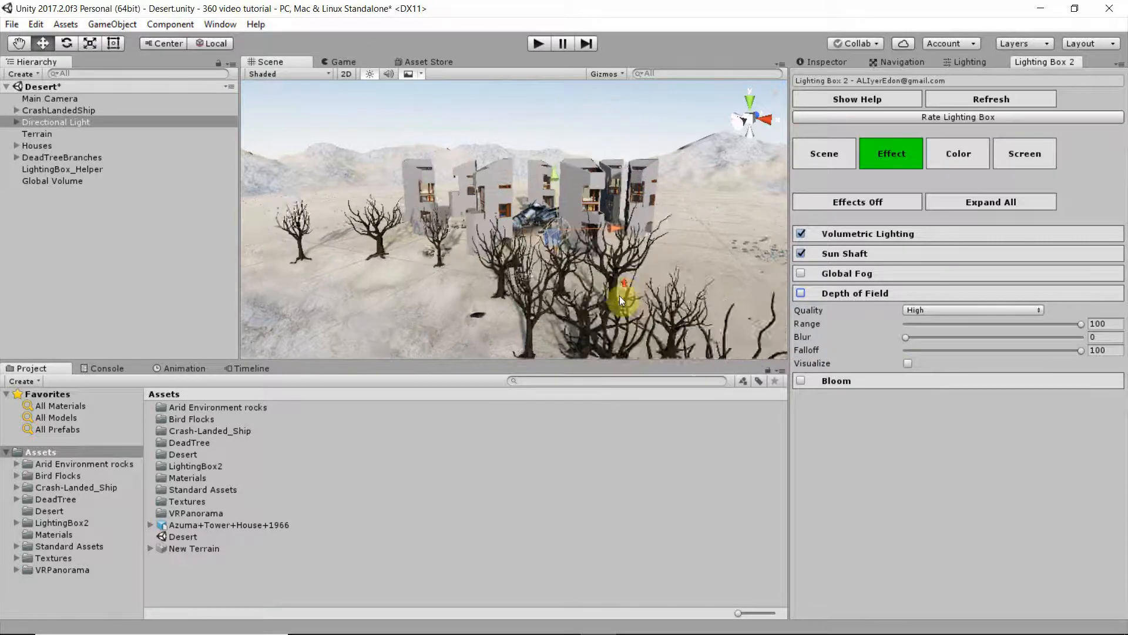
scroll(495, 241, up, 3)
middle_drag(500, 240, 411, 177)
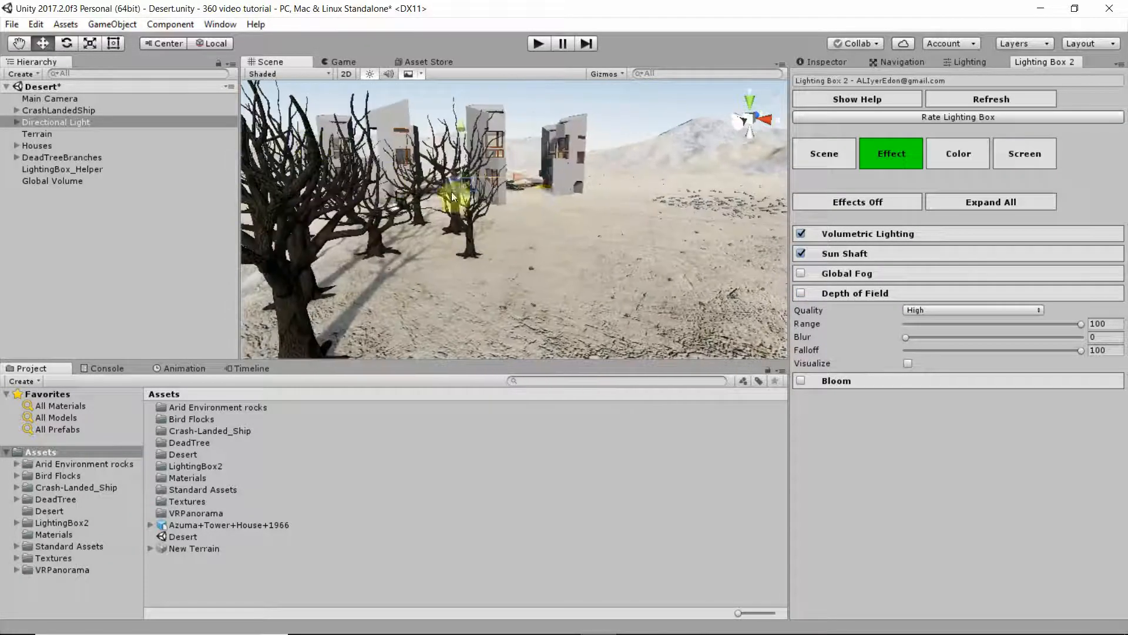
scroll(541, 204, up, 5)
middle_drag(546, 222, 308, 233)
right_drag(576, 226, 510, 230)
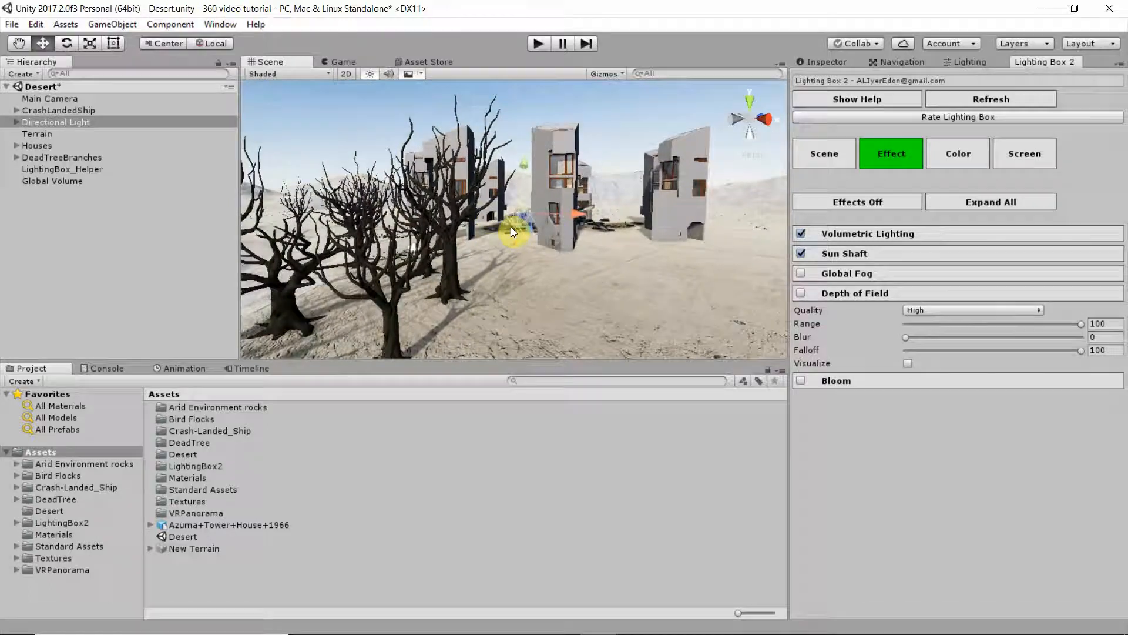
scroll(634, 190, down, 1)
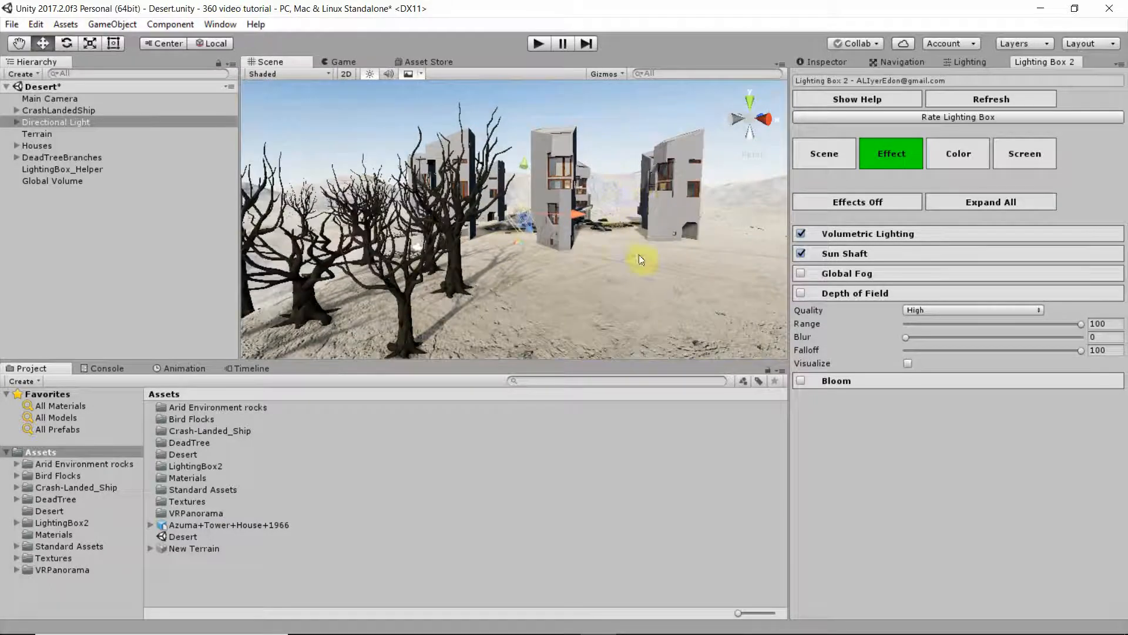
scroll(639, 258, down, 1)
scroll(593, 268, down, 1)
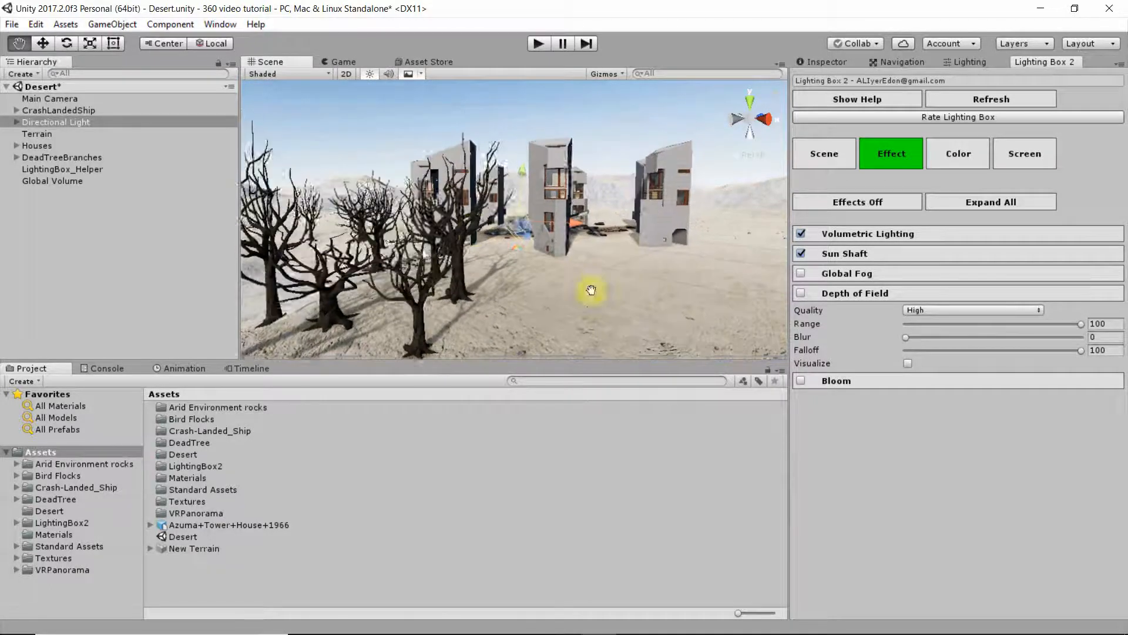
right_drag(592, 290, 626, 265)
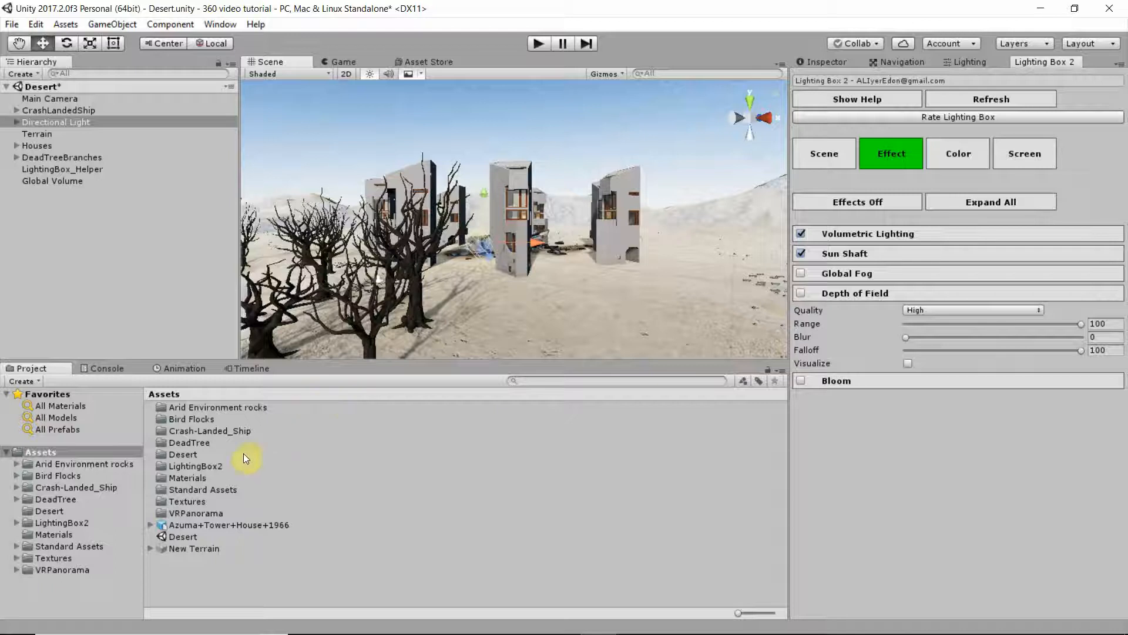
Find the Overcast2 Skybox material in the Standard Assets Skyboxes folder and show its properties.
click(207, 465)
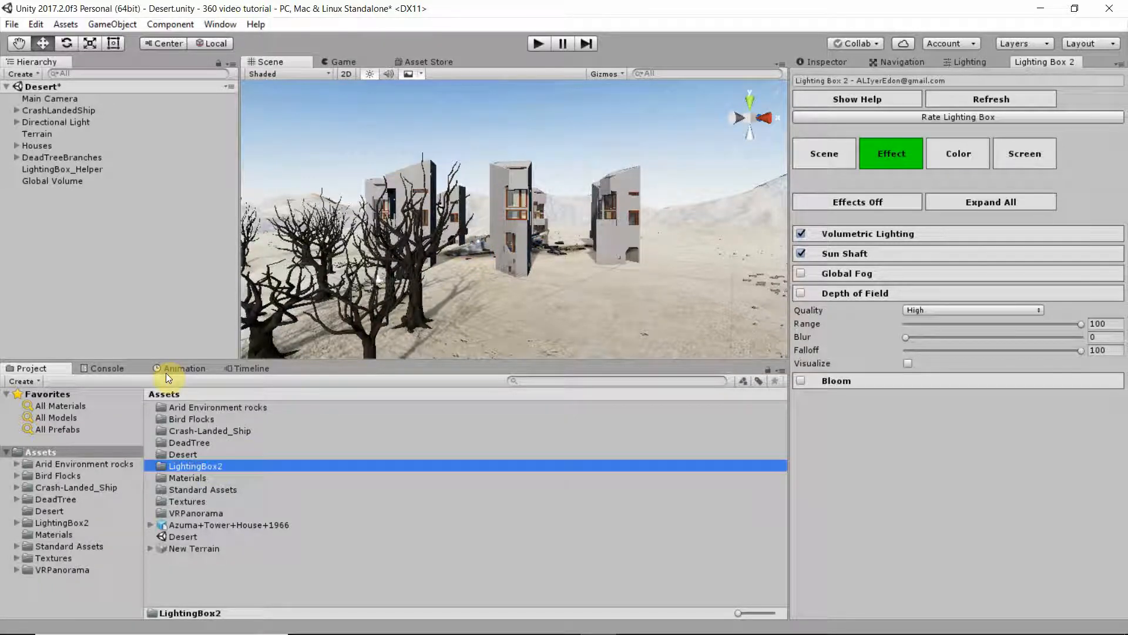
click(211, 489)
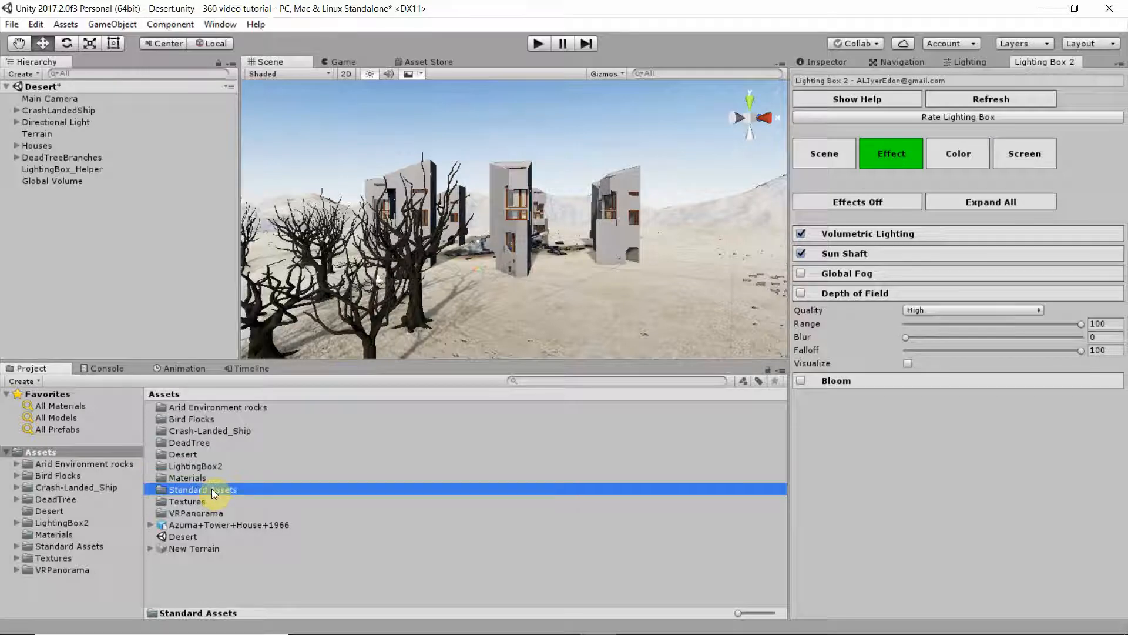
double_click(212, 488)
double_click(194, 408)
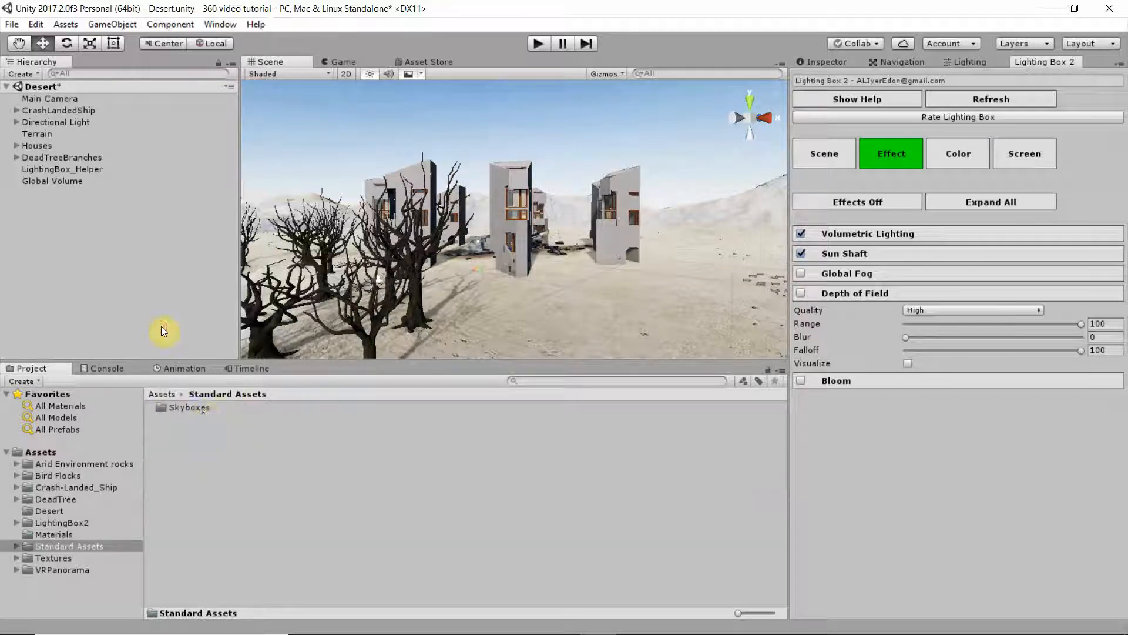
click(209, 421)
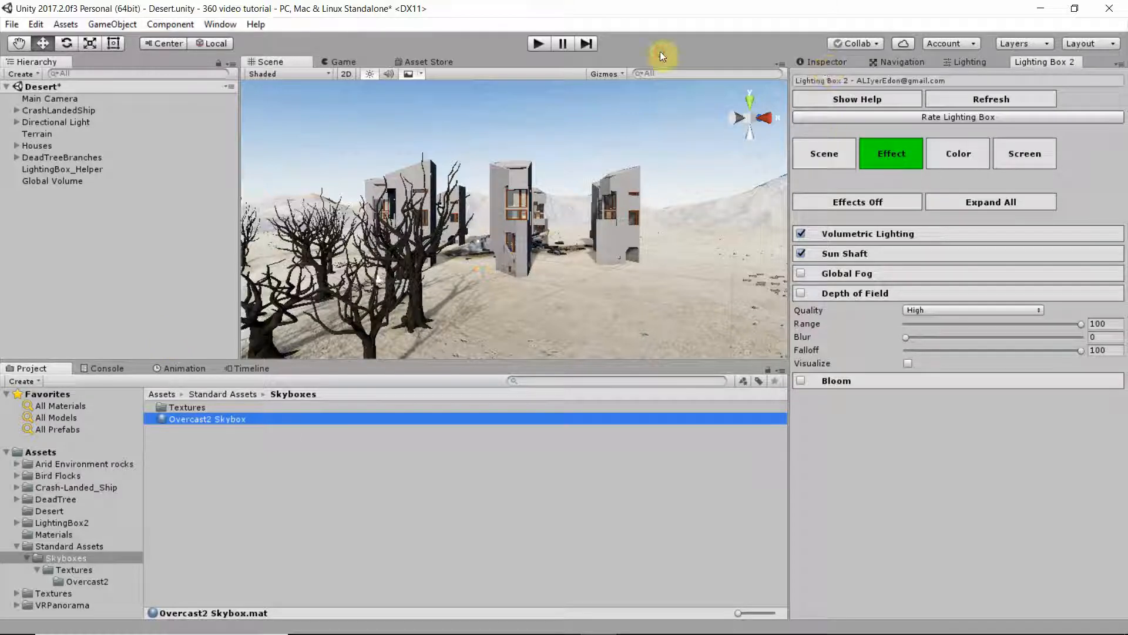
click(825, 63)
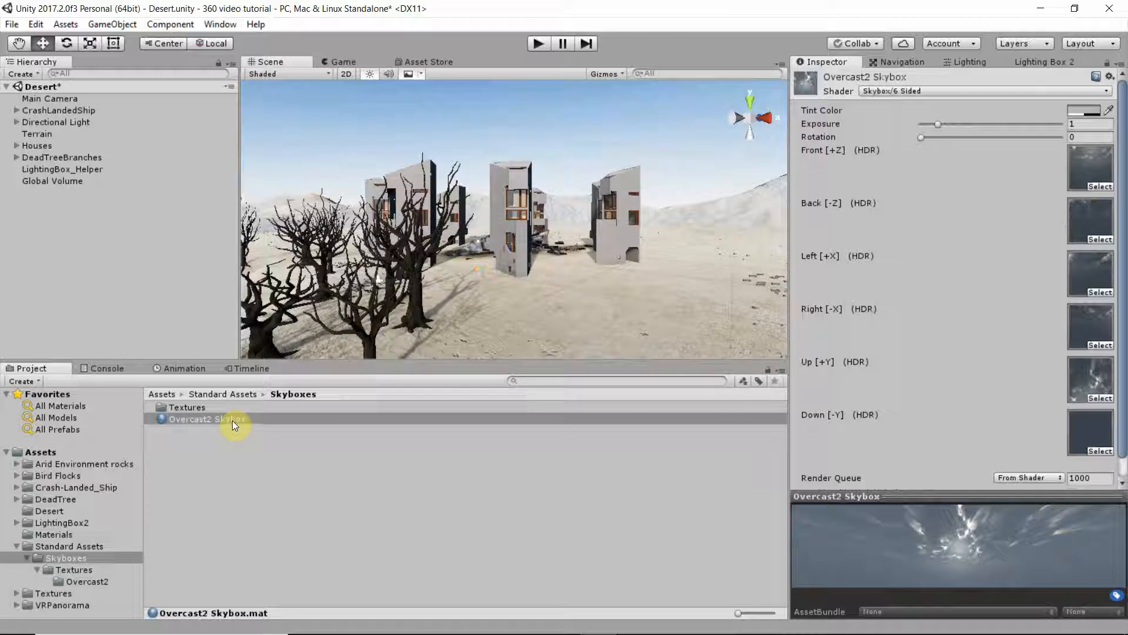
Apply the Overcast2 Skybox material to the desert scene's sky and check the clouds above the houses.
drag(231, 420, 483, 149)
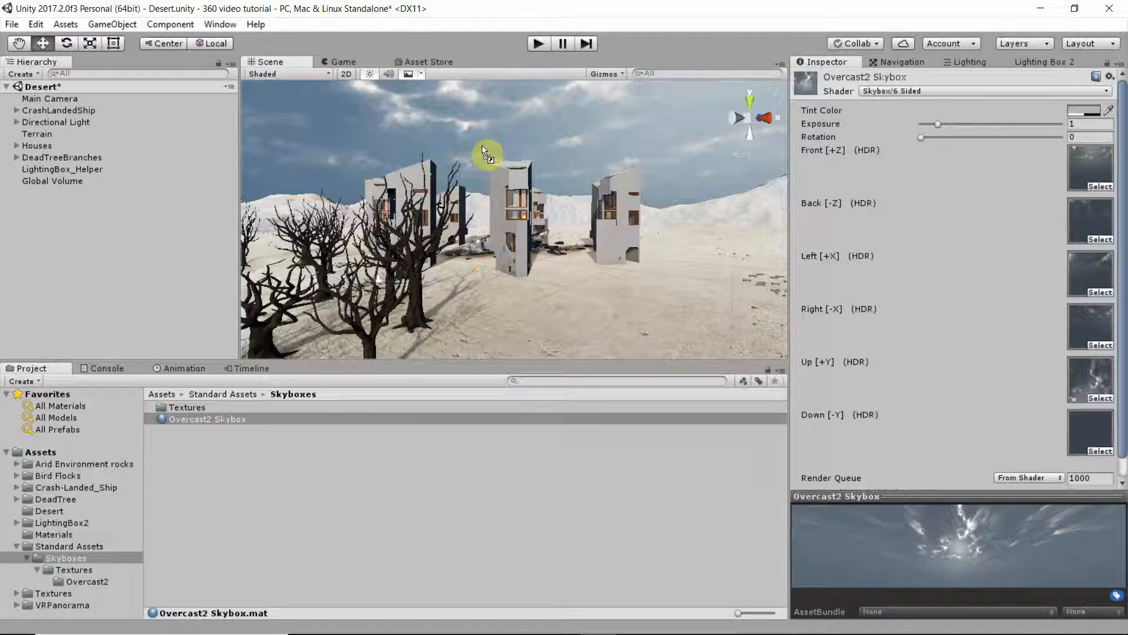
drag(482, 147, 395, 120)
right_drag(537, 186, 674, 202)
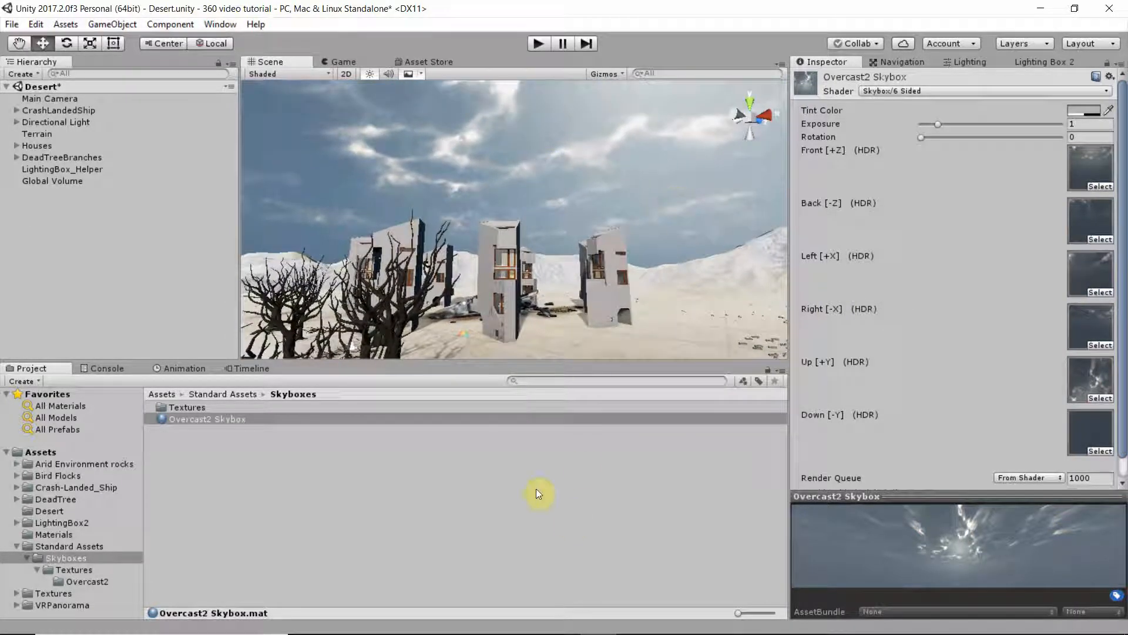
Switch to Chrome, search the Unity Asset Store for "skybox" and limit the results to free assets only.
click(492, 625)
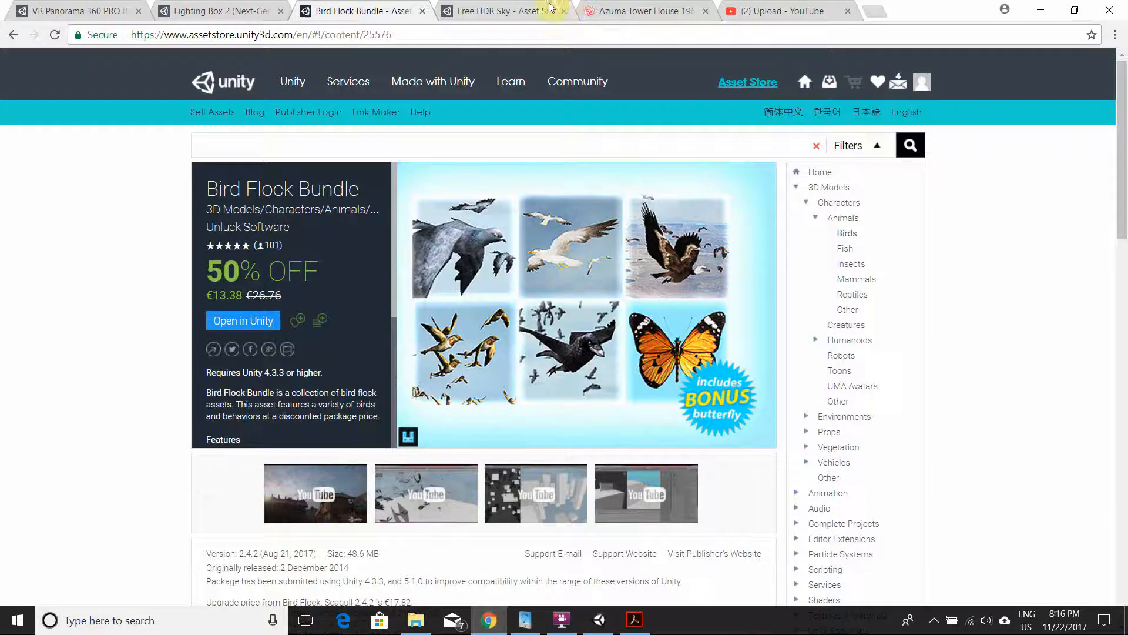
click(513, 10)
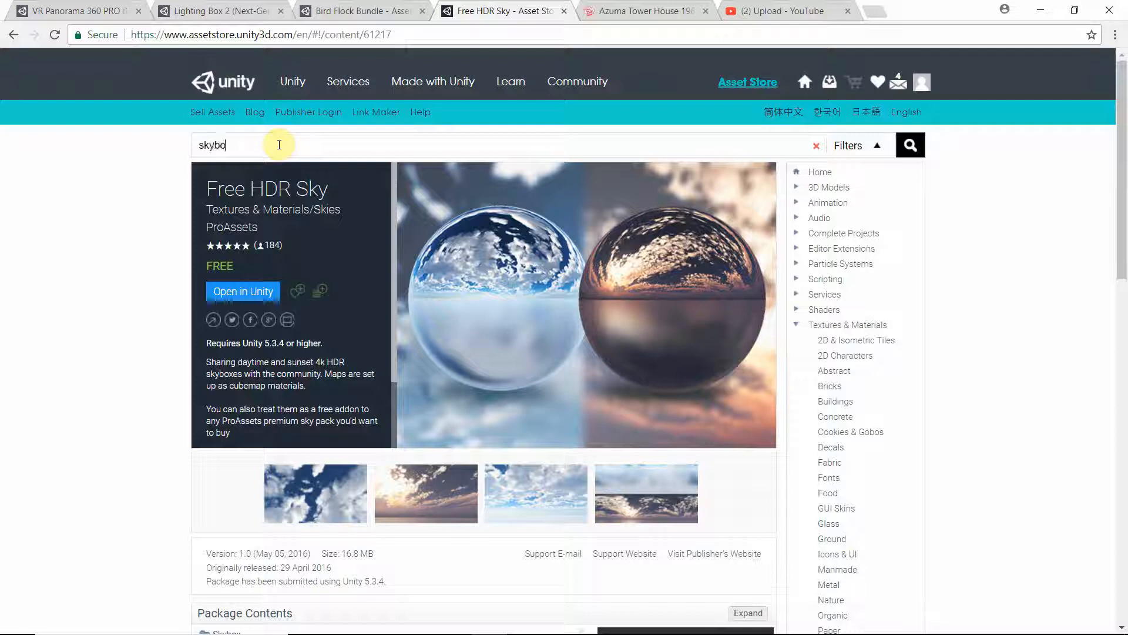
text(x)
key(Return)
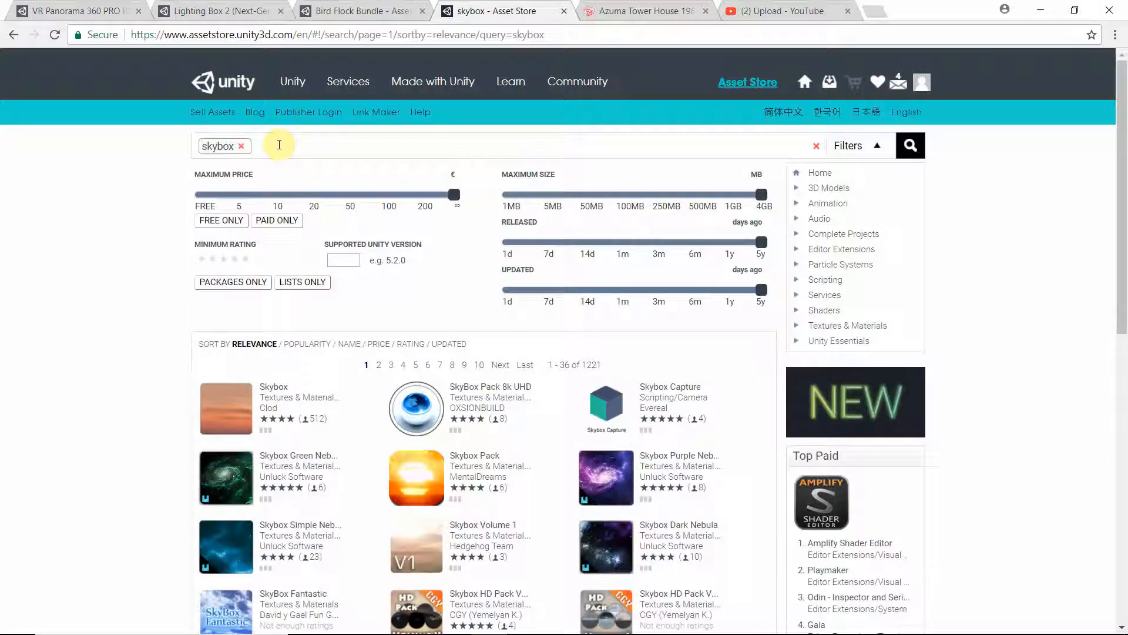
click(233, 225)
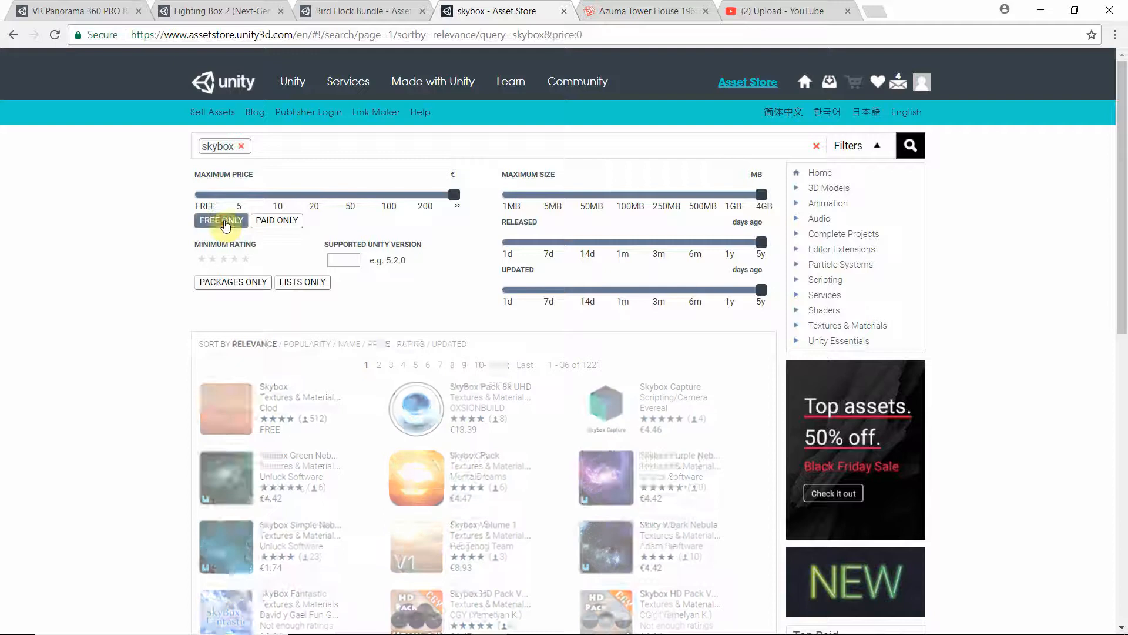
scroll(357, 243, down, 4)
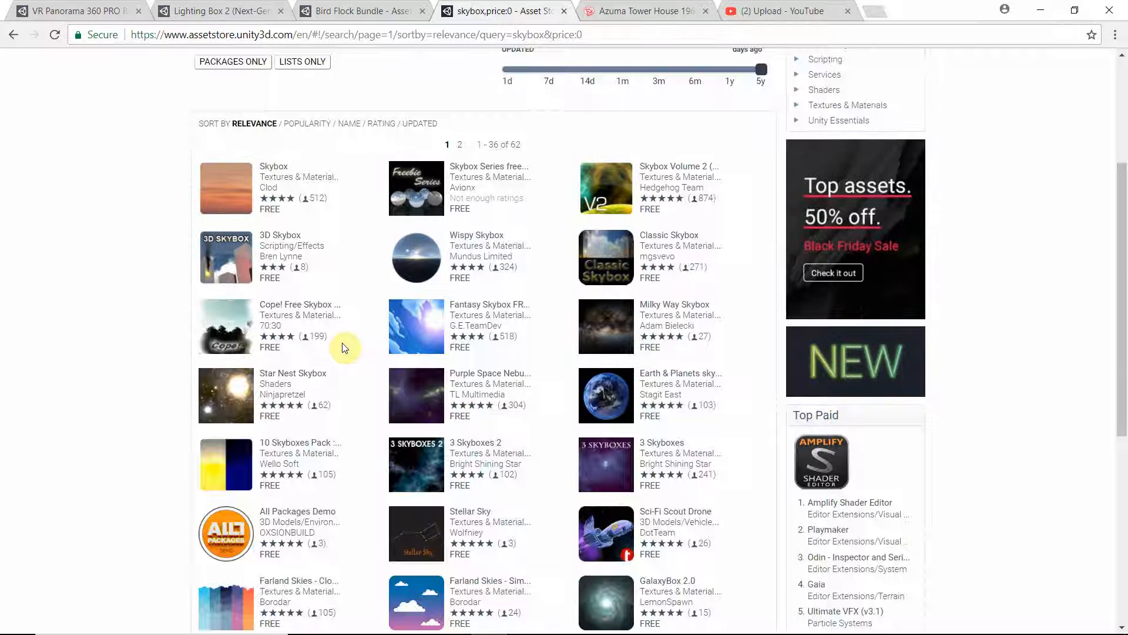
scroll(345, 347, up, 4)
Switch back to Unity and examine the Main Camera's properties and its surroundings in the desert scene.
mouse_move(581, 626)
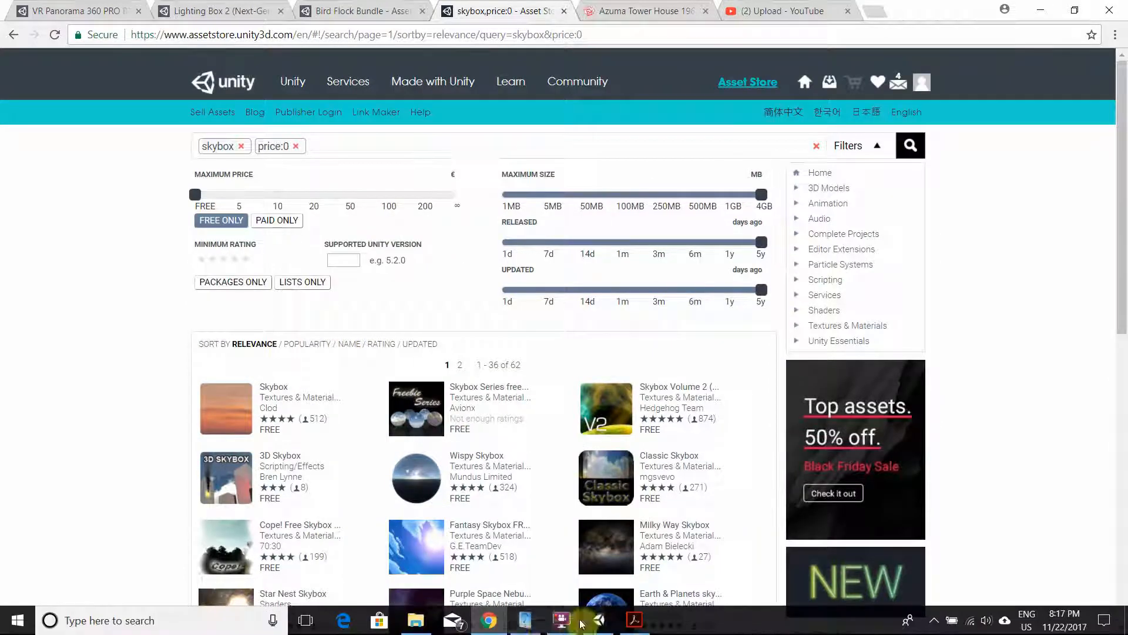
click(597, 622)
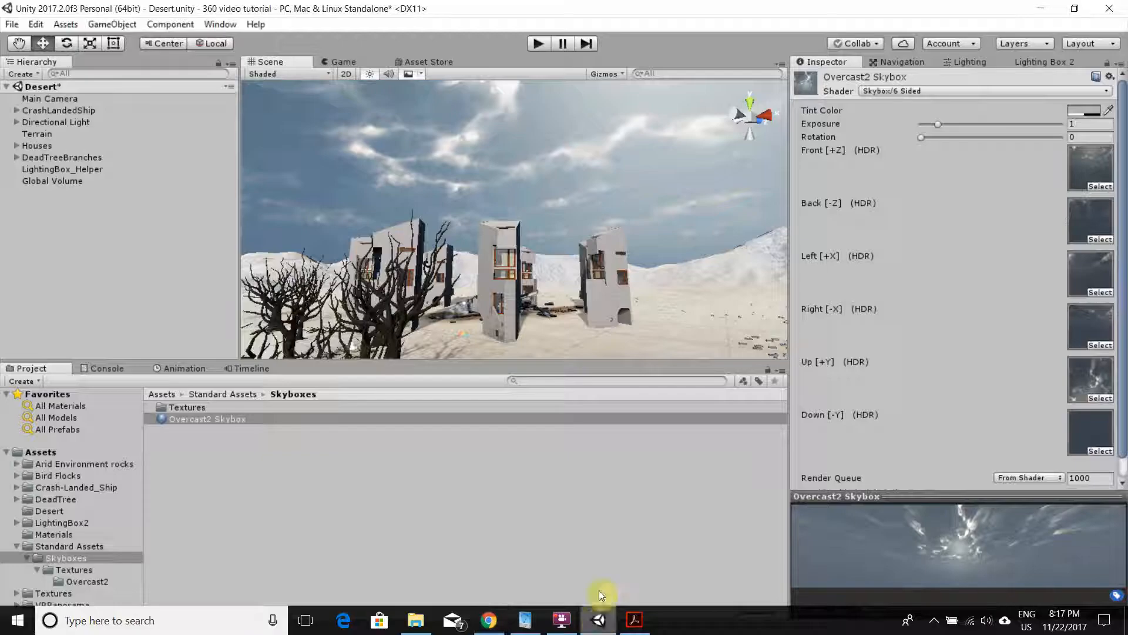
scroll(513, 229, down, 3)
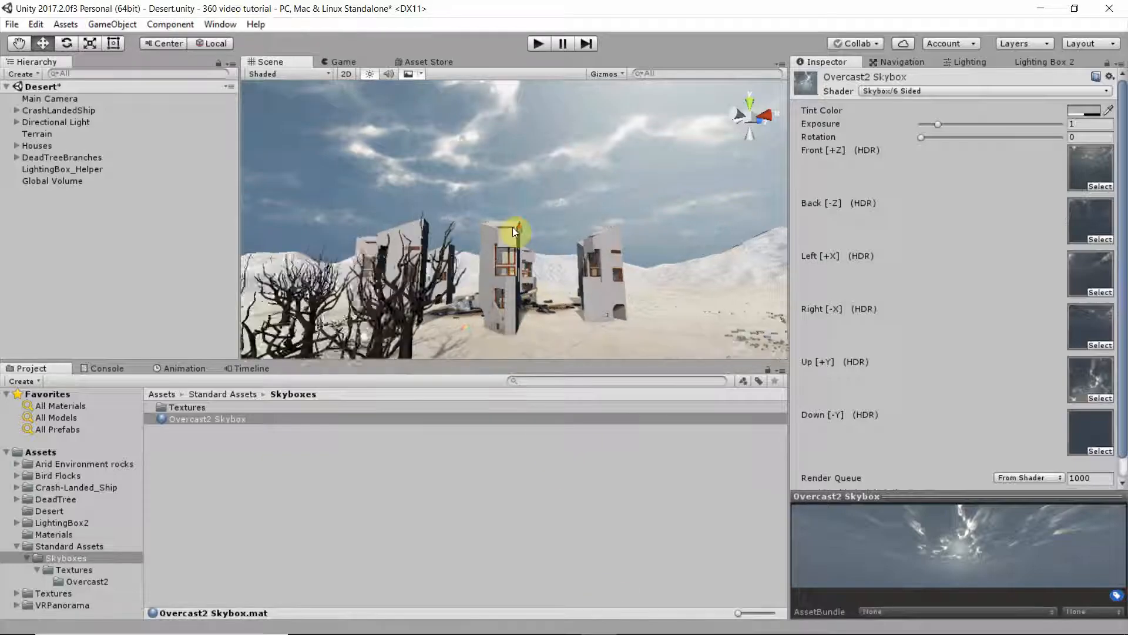
right_drag(530, 242, 515, 310)
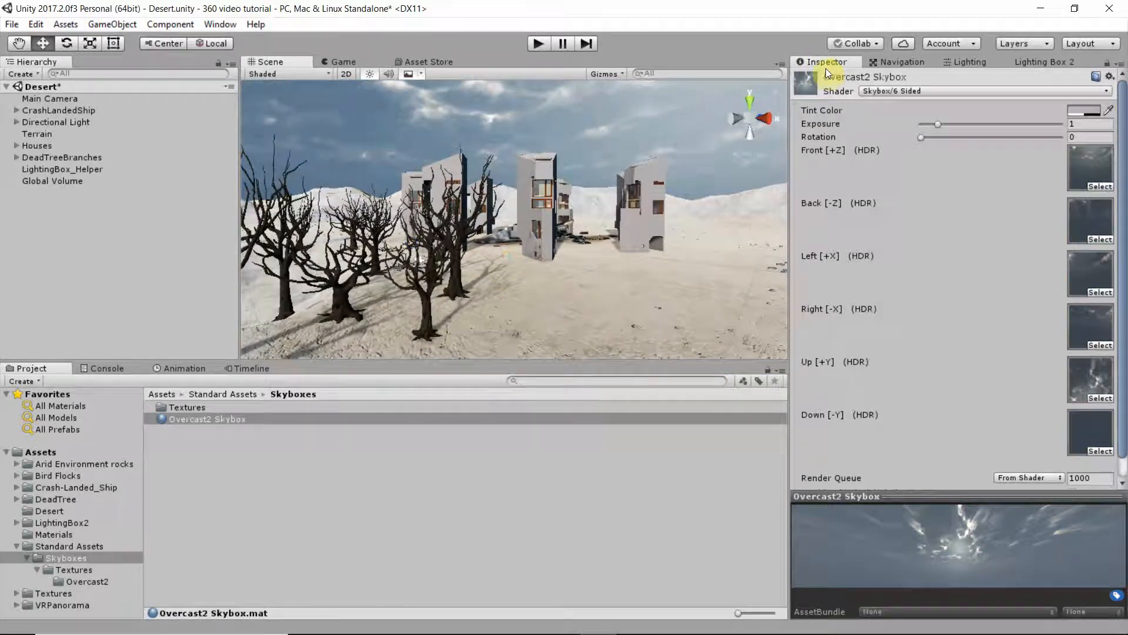
click(49, 100)
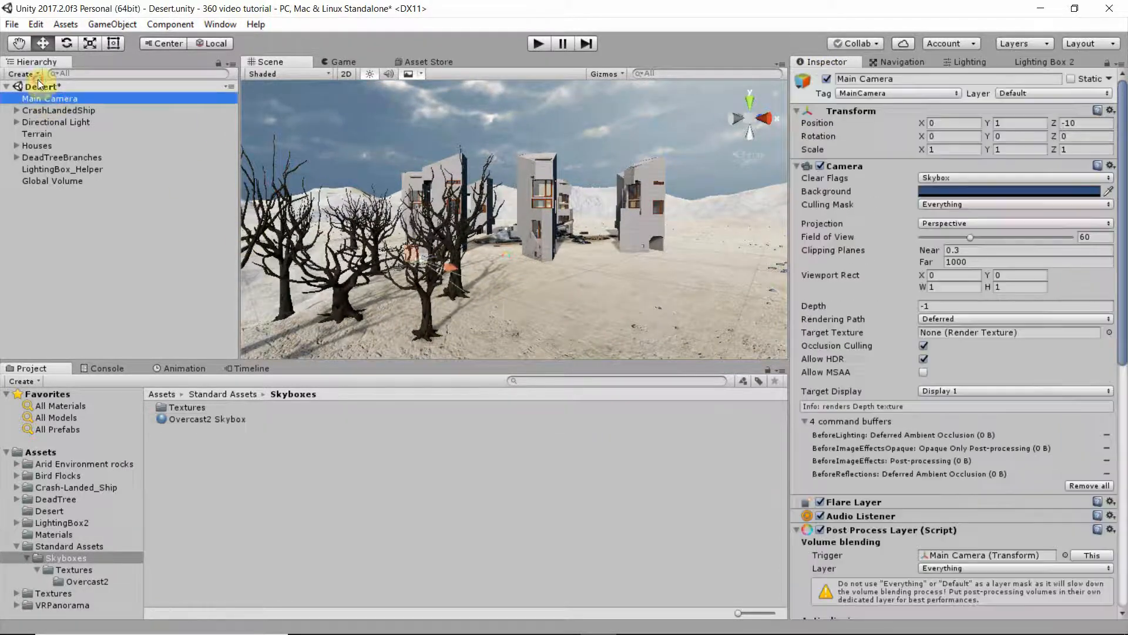
scroll(517, 275, down, 3)
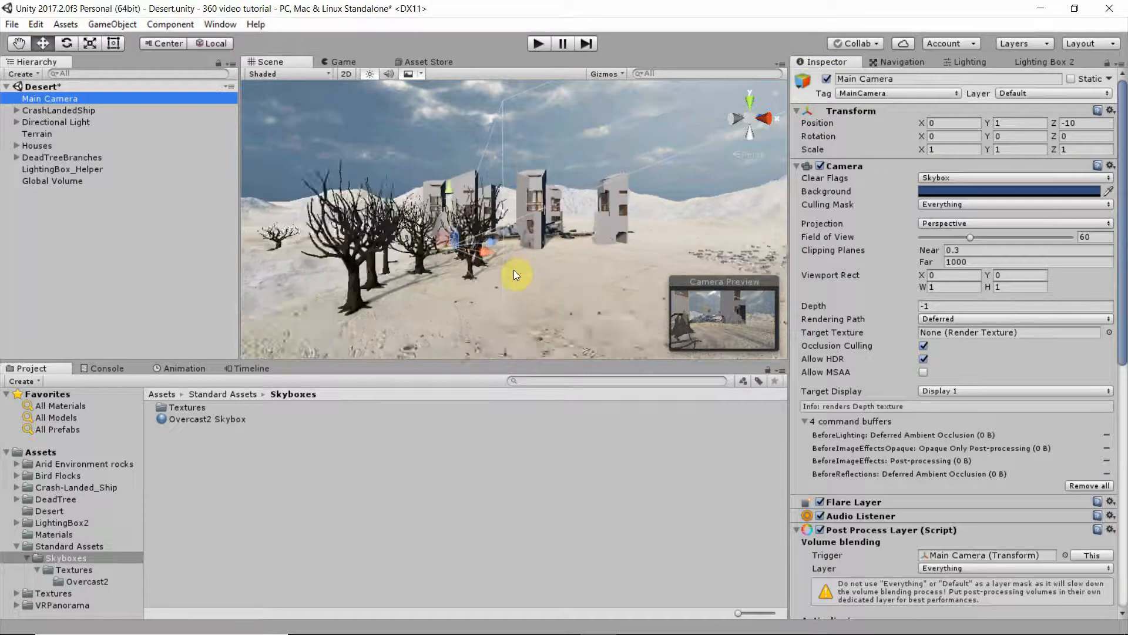
right_drag(513, 269, 516, 306)
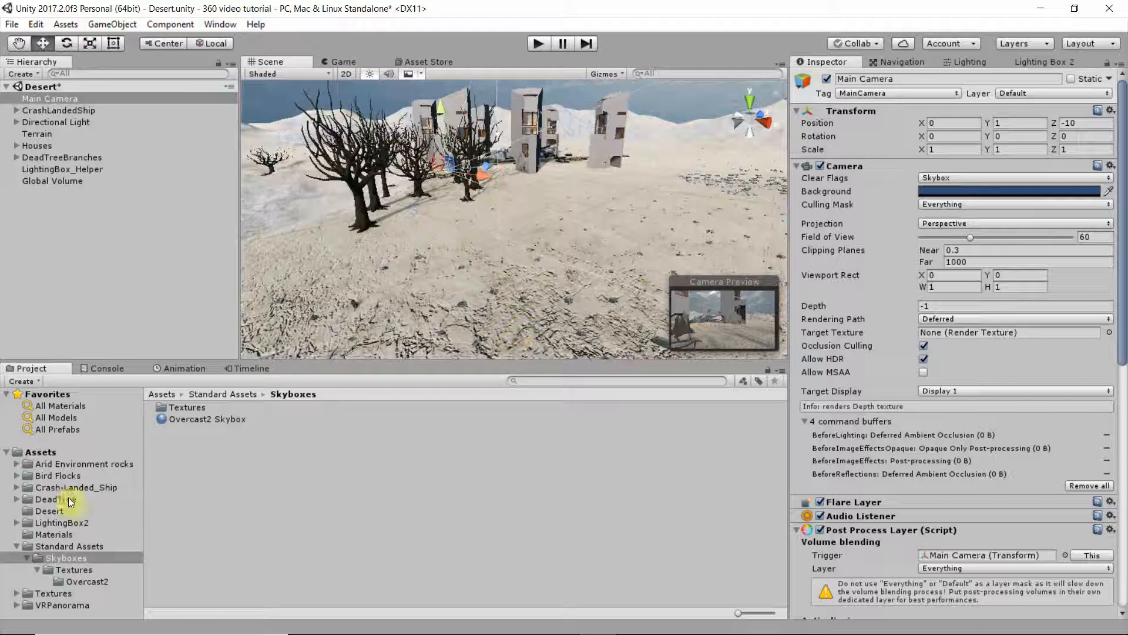
Collapse the Standard Assets folder and open the Prefabs folder of Bird Flock Vulture within Bird Flocks.
click(17, 545)
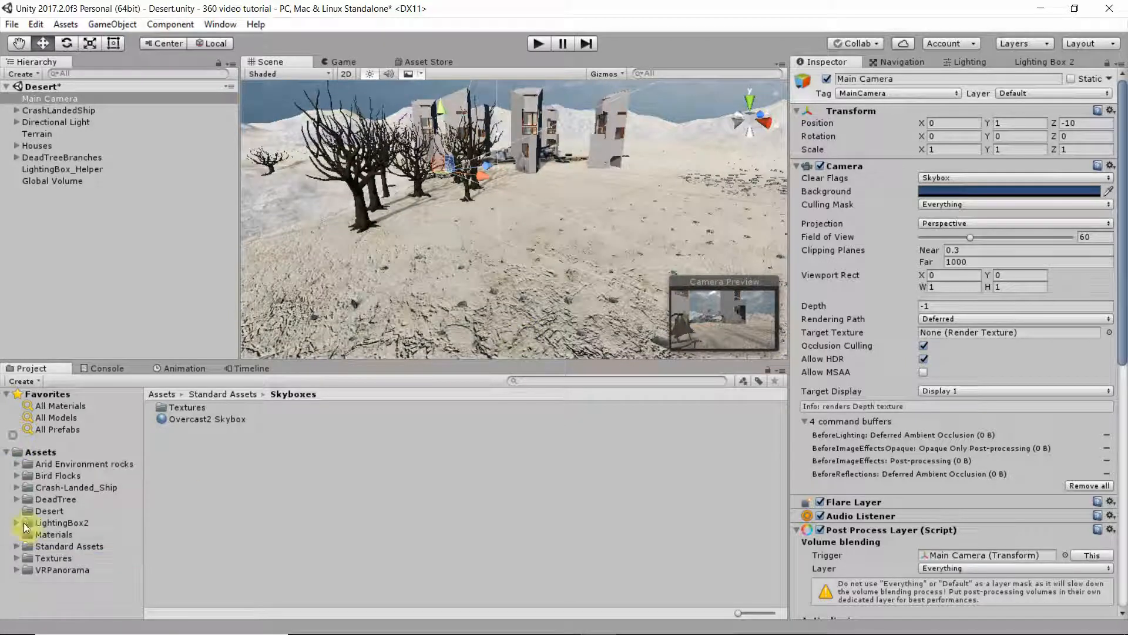
click(53, 477)
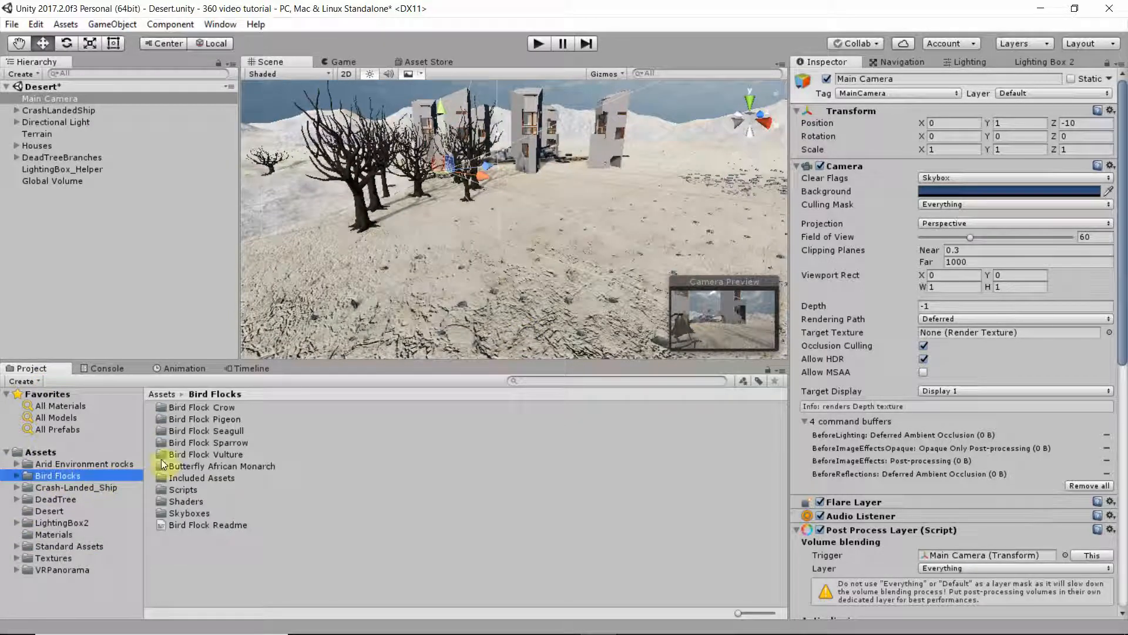
scroll(535, 311, down, 3)
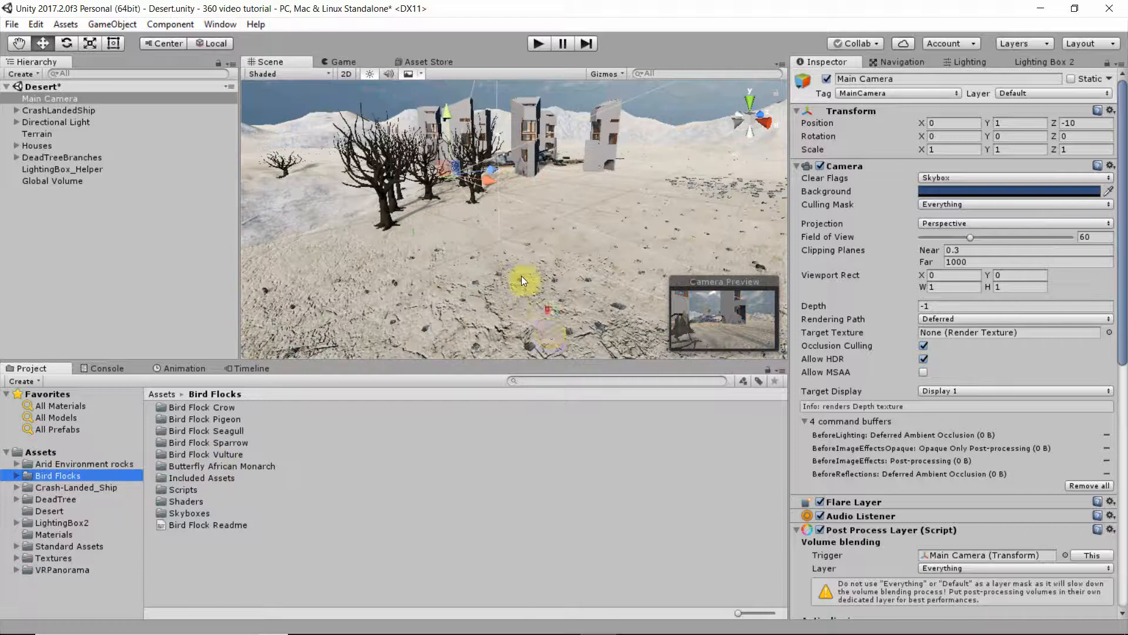
middle_drag(523, 281, 576, 382)
middle_drag(554, 317, 582, 329)
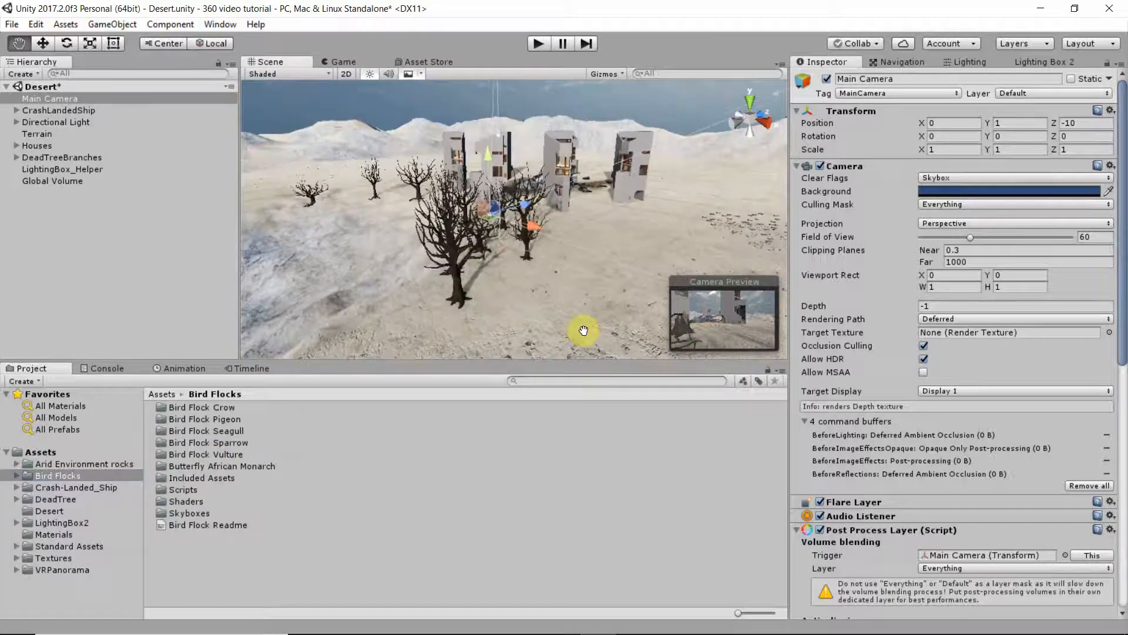
double_click(214, 454)
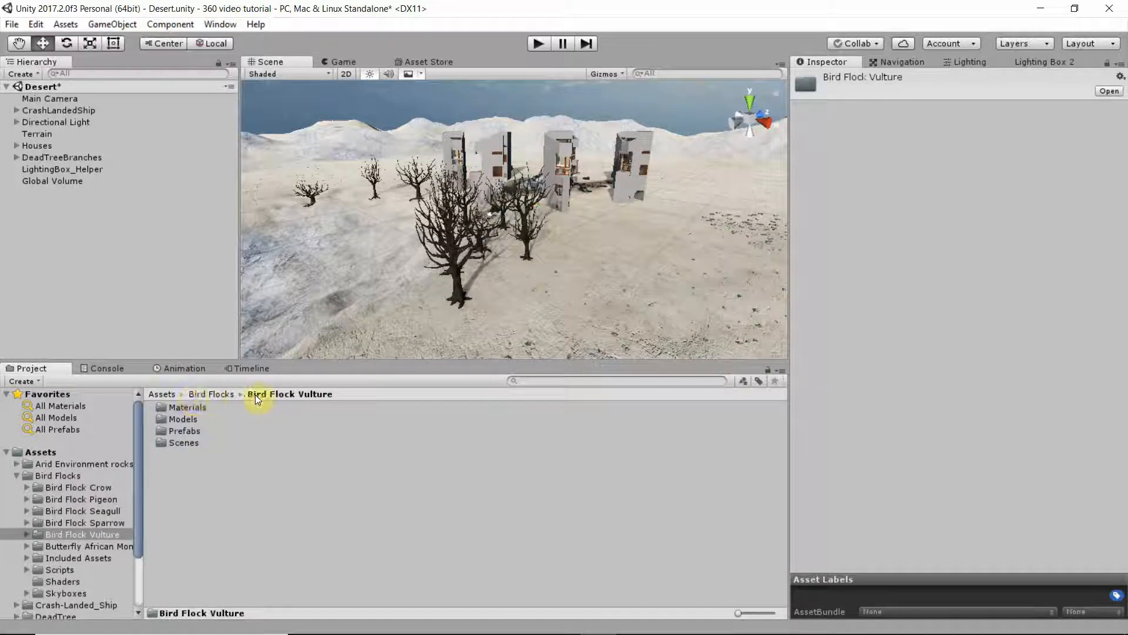
double_click(189, 432)
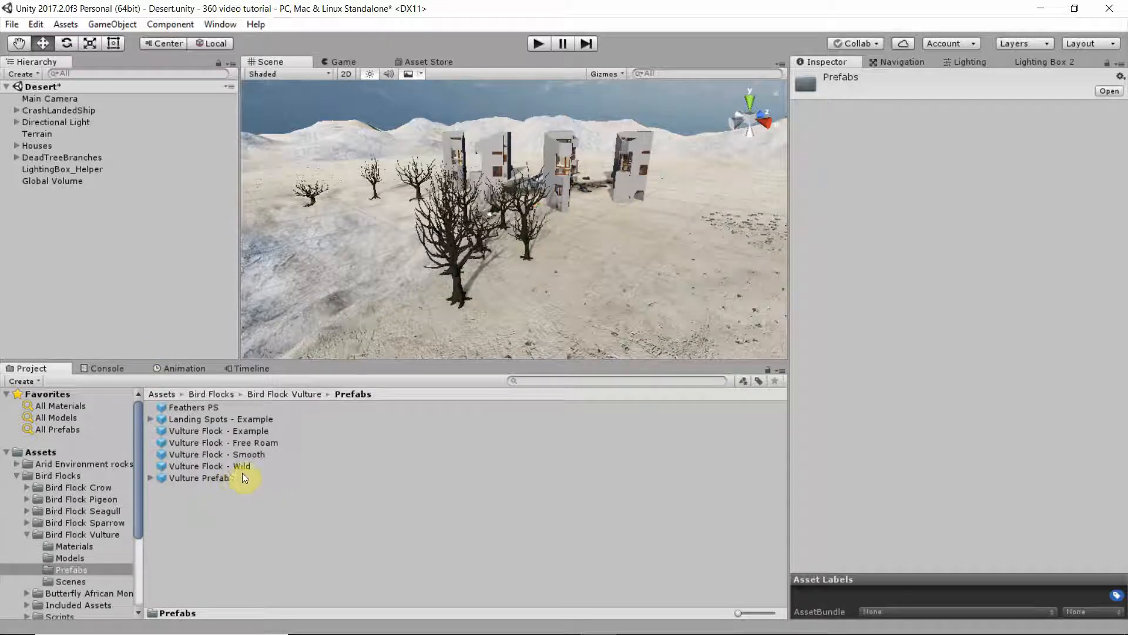
Try the Vulture Flock - Free Roam prefab above the houses at a Y position of about 14.4, and delete it.
click(217, 444)
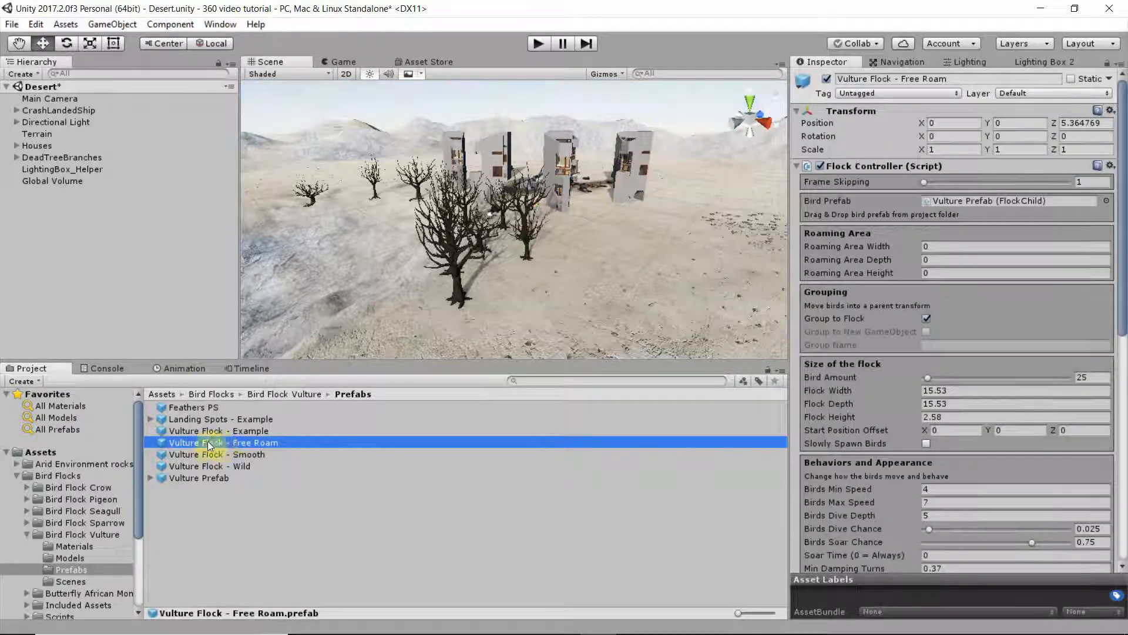
drag(207, 442, 455, 180)
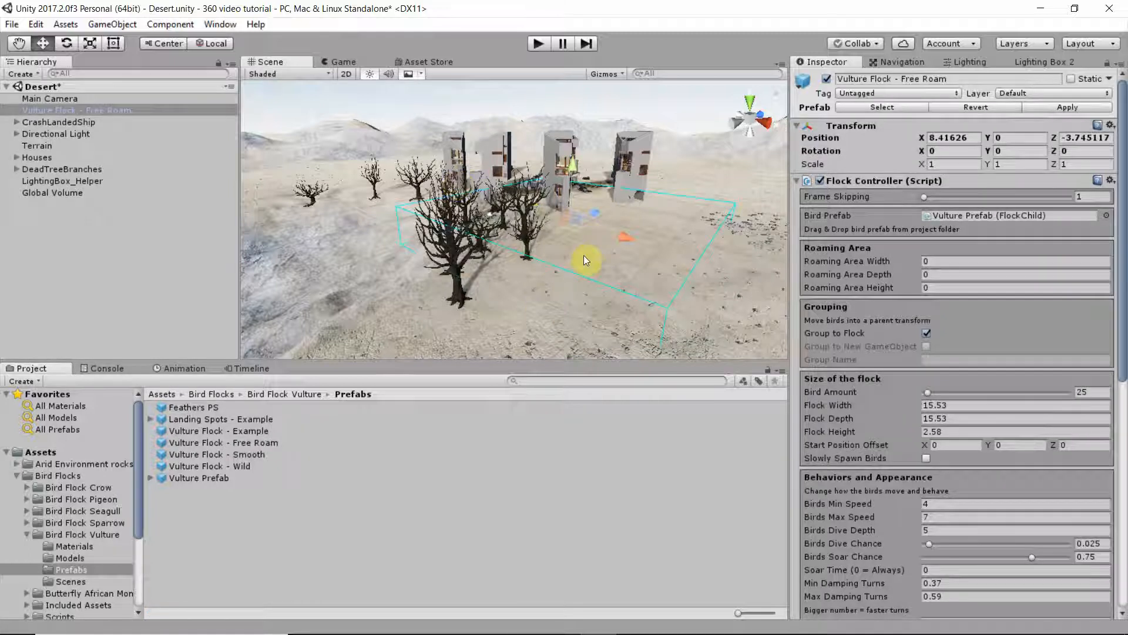
scroll(583, 255, down, 3)
drag(564, 165, 589, 89)
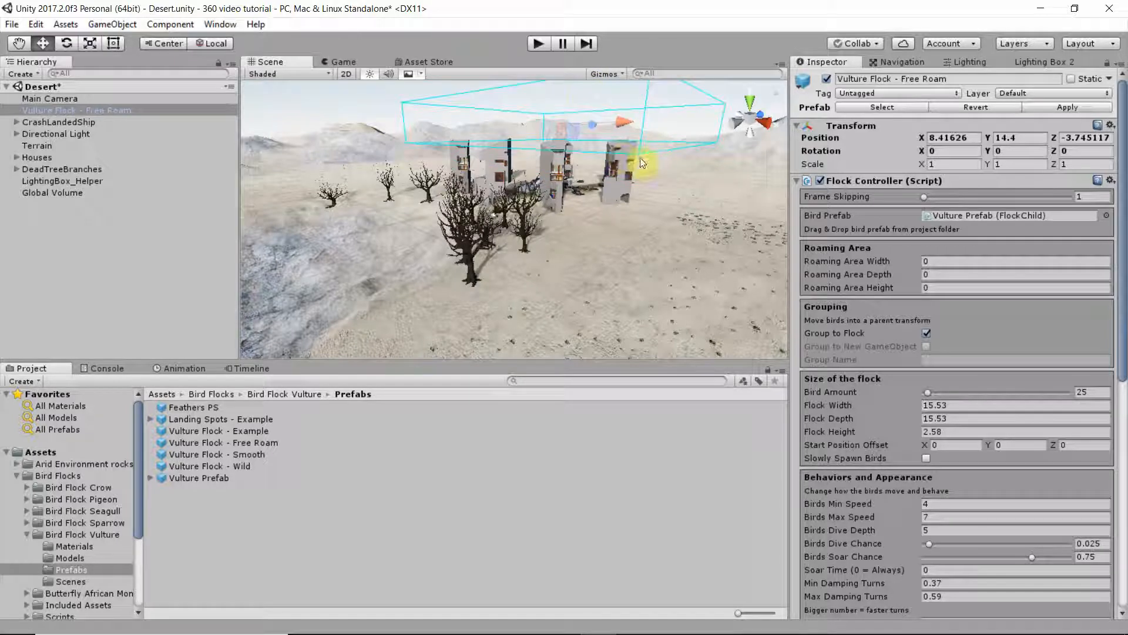
key(Delete)
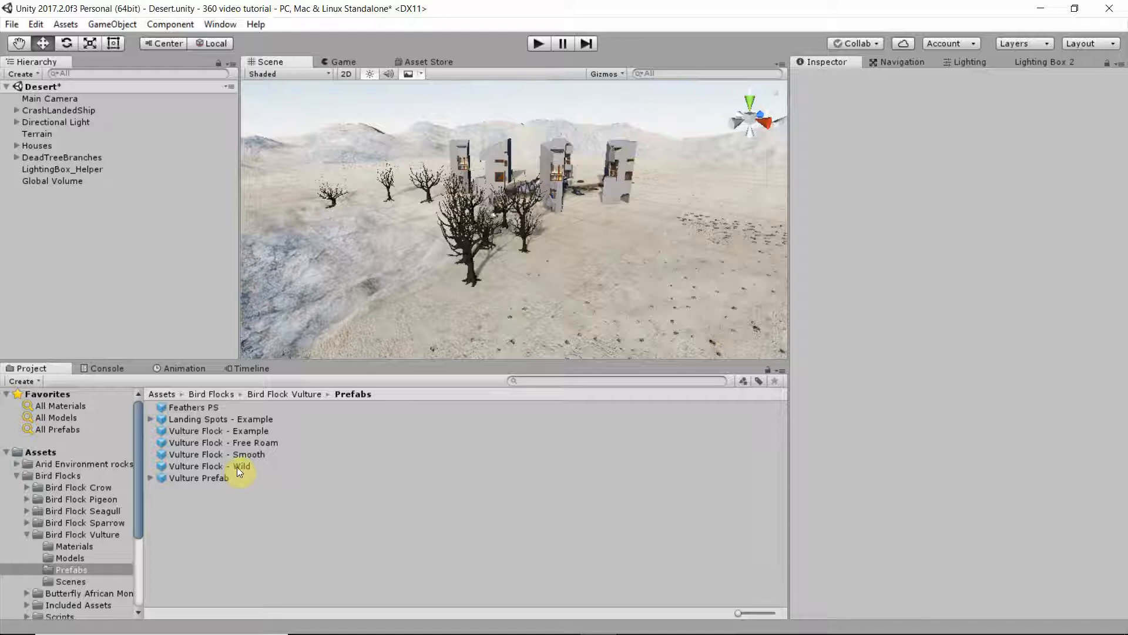
Add the Vulture Flock - Smooth prefab to the scene on the ground in front of the houses.
click(237, 455)
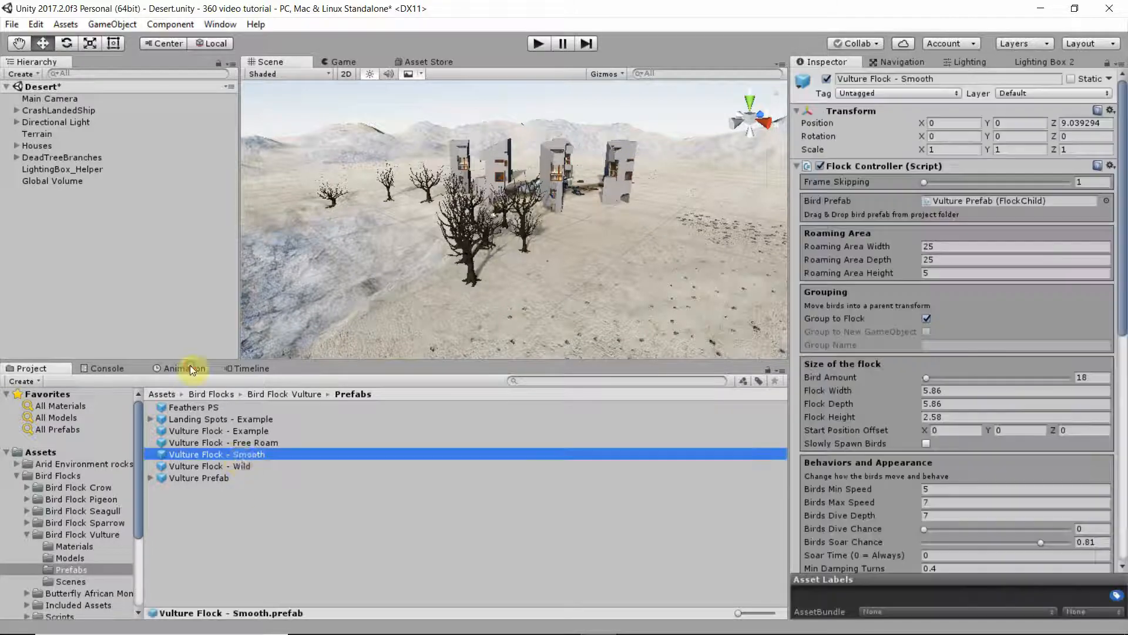
drag(238, 457, 565, 216)
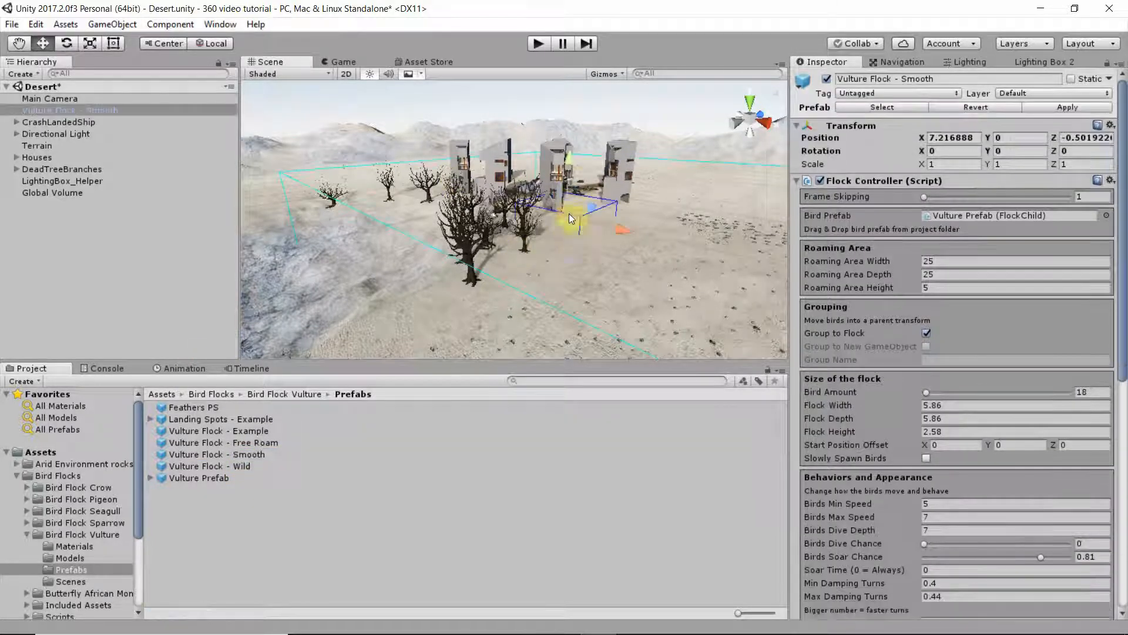
scroll(569, 286, down, 3)
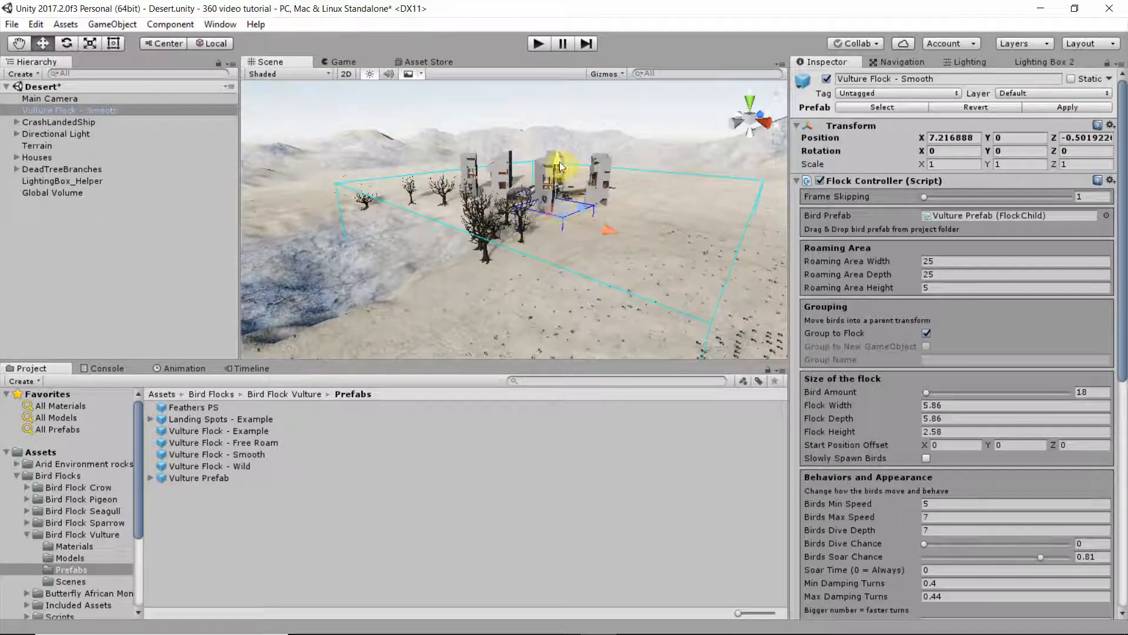
scroll(568, 270, up, 1)
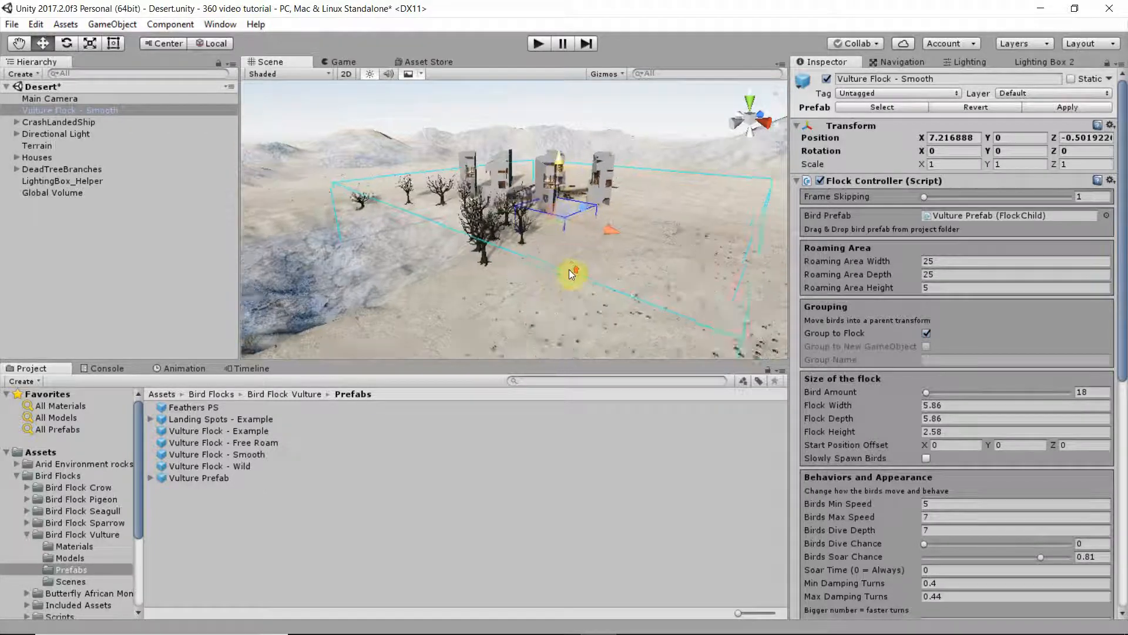
Raise the Vulture Flock - Smooth object above the houses to a Y position of about 19.5.
right_drag(569, 269, 653, 267)
middle_drag(652, 267, 744, 210)
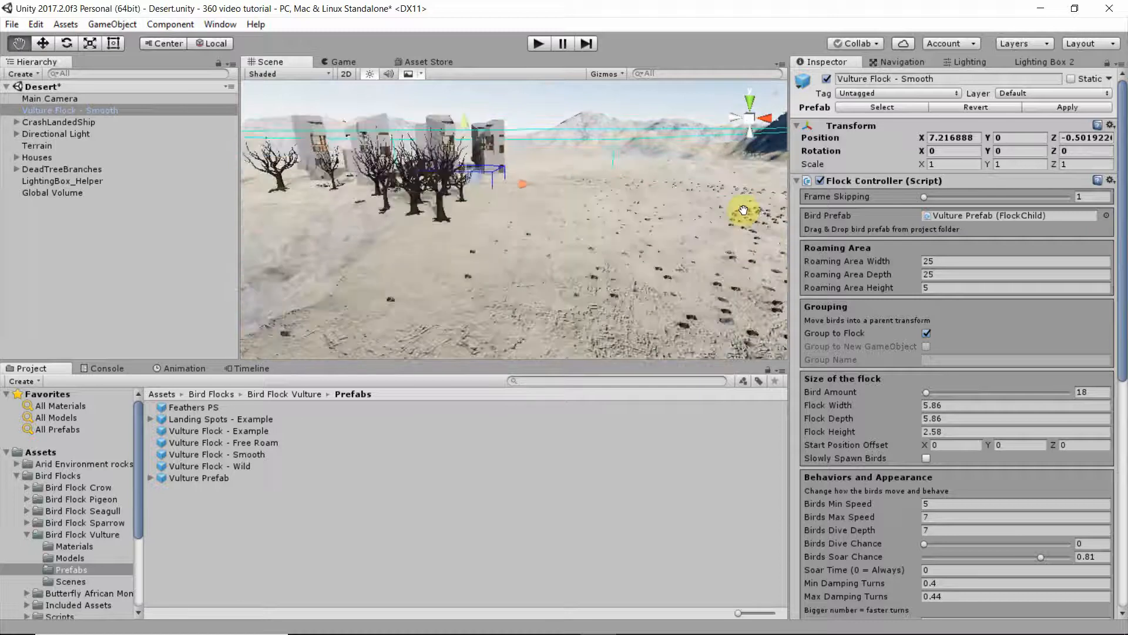
alt+drag(744, 210, 496, 206)
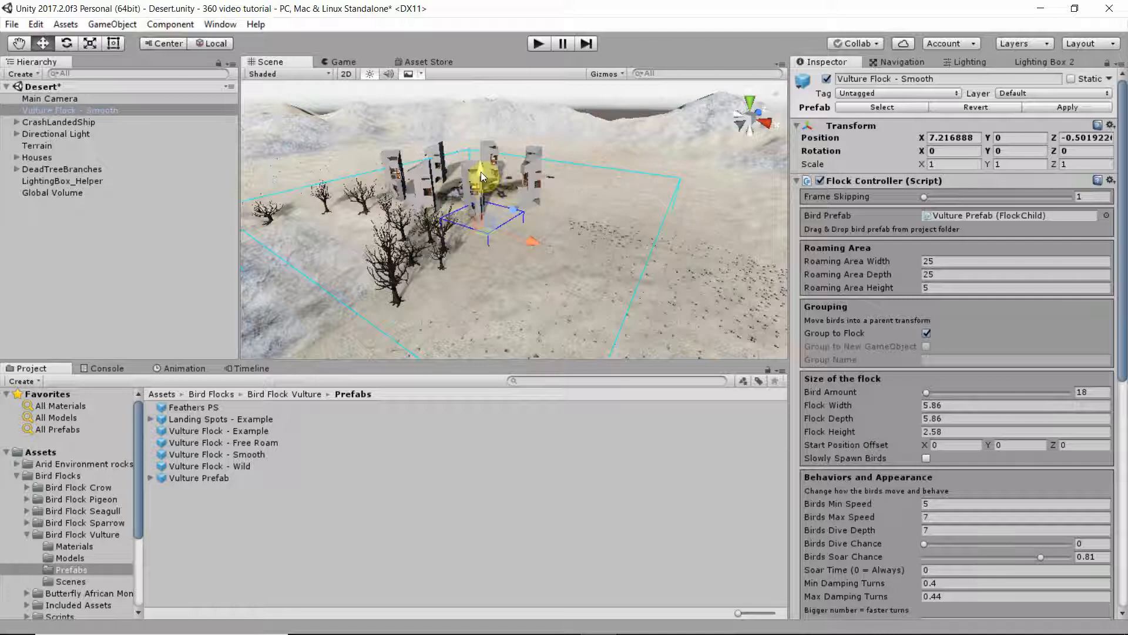
drag(481, 172, 488, 85)
alt+drag(539, 210, 564, 201)
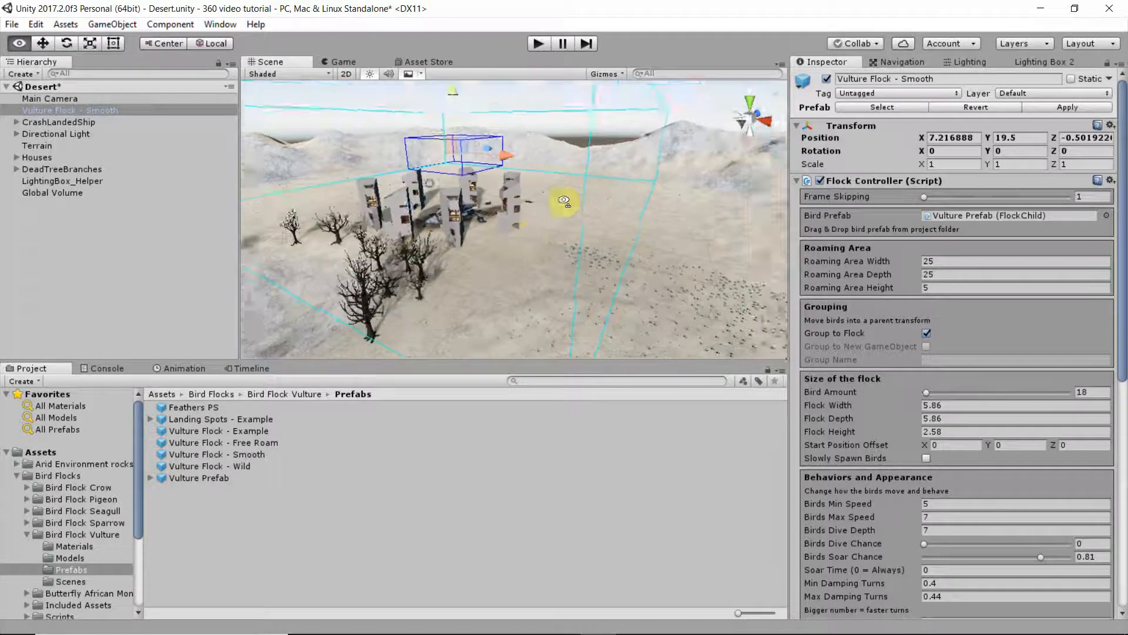
From a top-down view, move the vulture flock over the crashed ship to about X -5.6 and Z 5.7.
right_drag(564, 201, 559, 187)
middle_drag(550, 276, 713, 162)
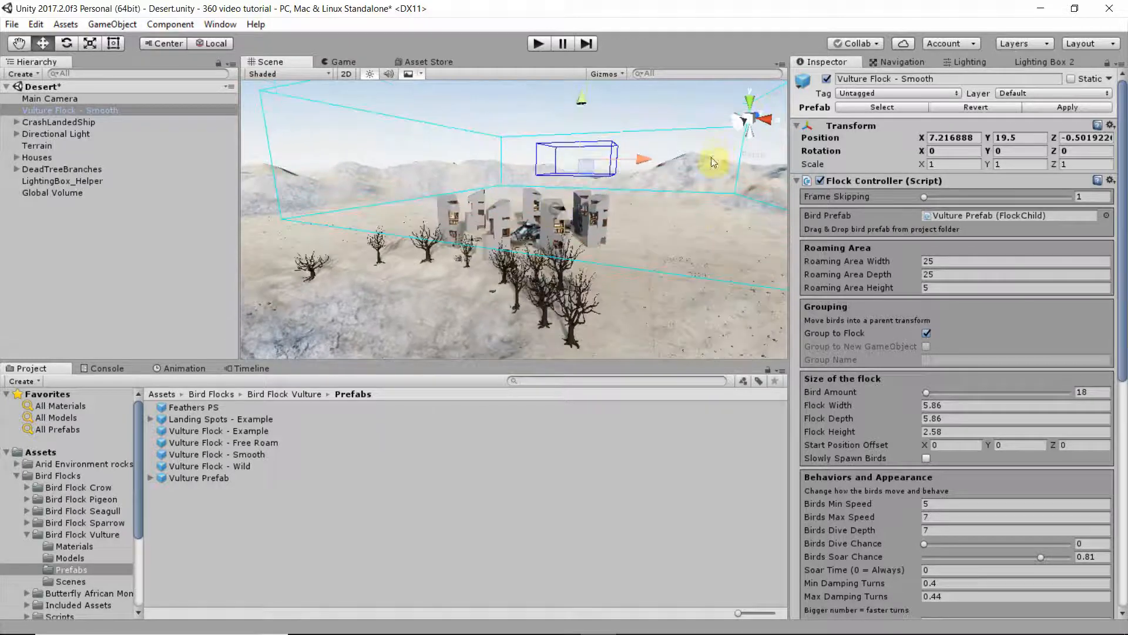
click(750, 98)
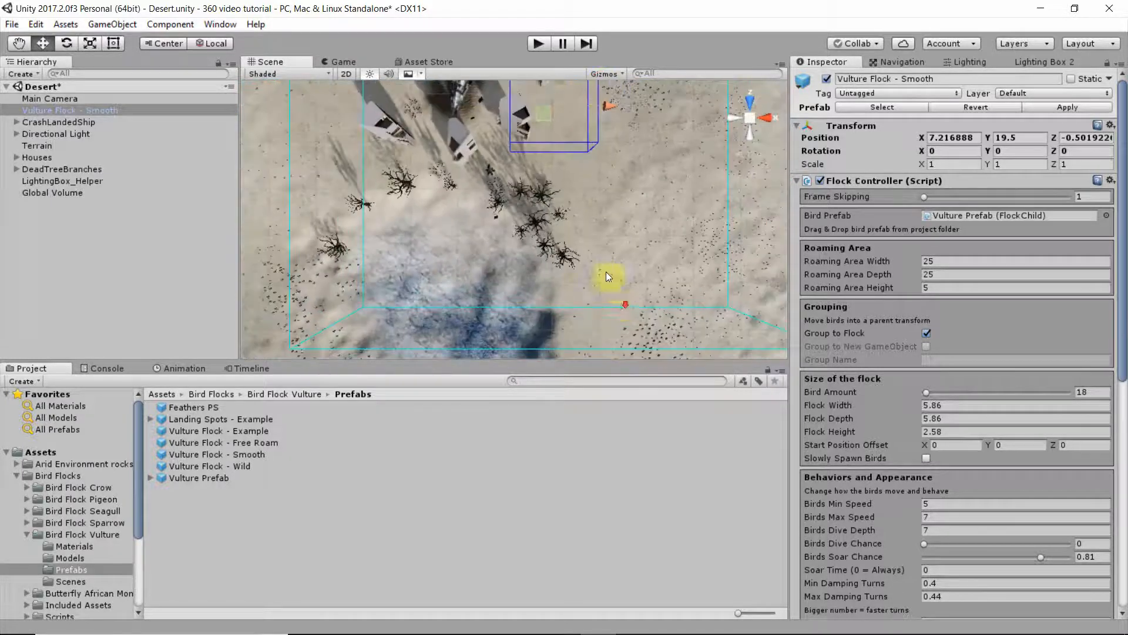
scroll(602, 266, down, 10)
middle_drag(587, 221, 598, 243)
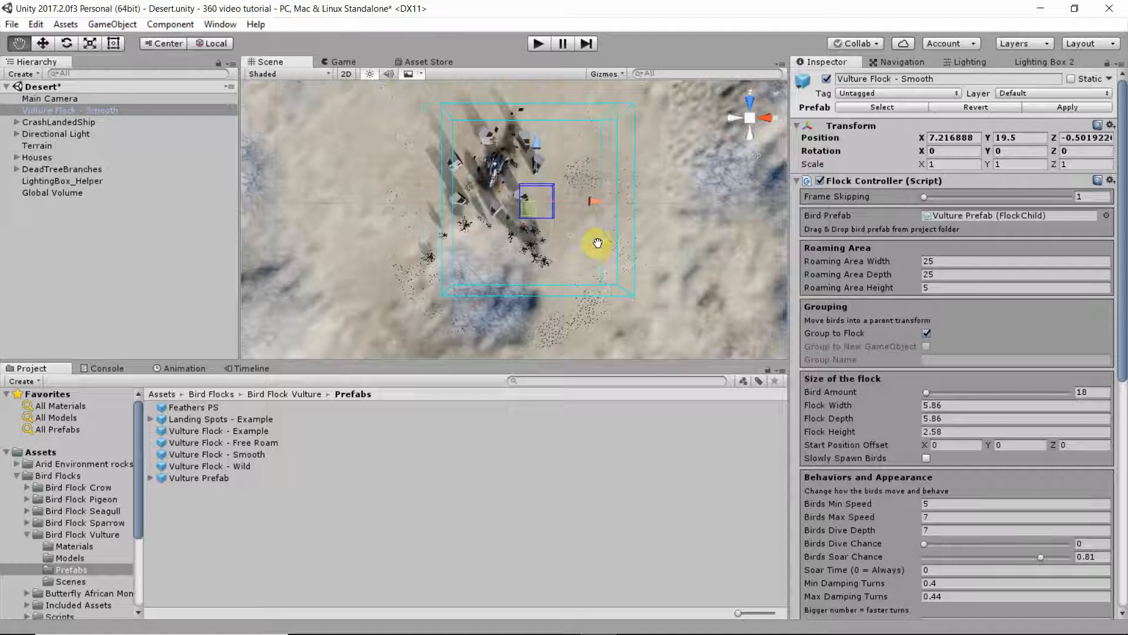
drag(594, 198, 498, 125)
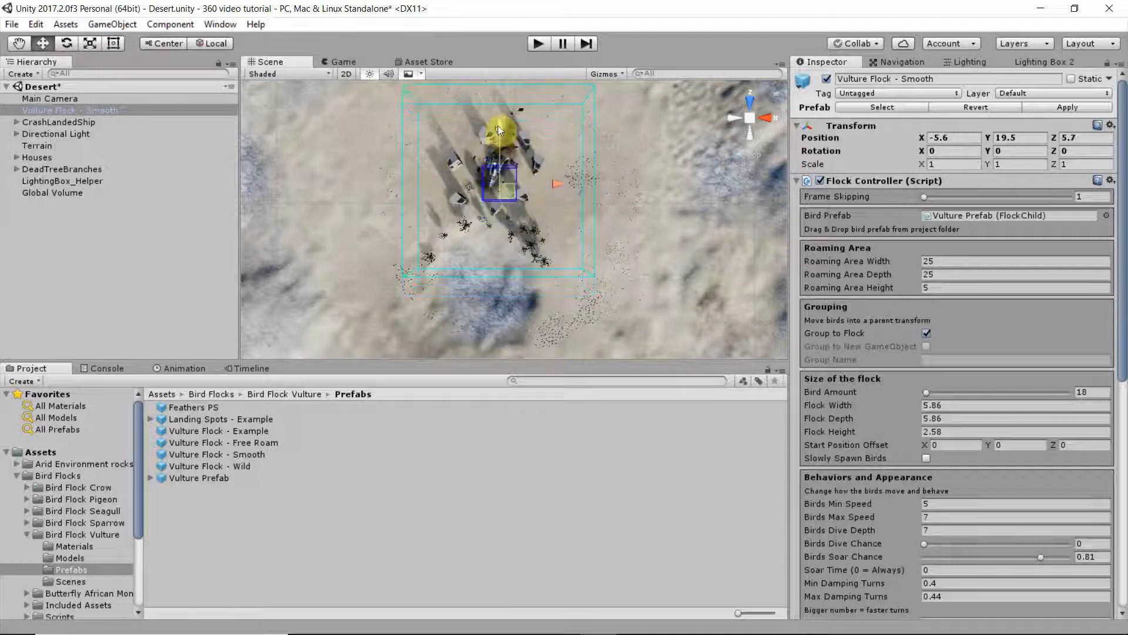
Duplicate the Vulture Flock - Smooth object and move the copy away from the ship to about X 30.2 and Z -140.
middle_drag(498, 126, 502, 228)
scroll(516, 231, down, 6)
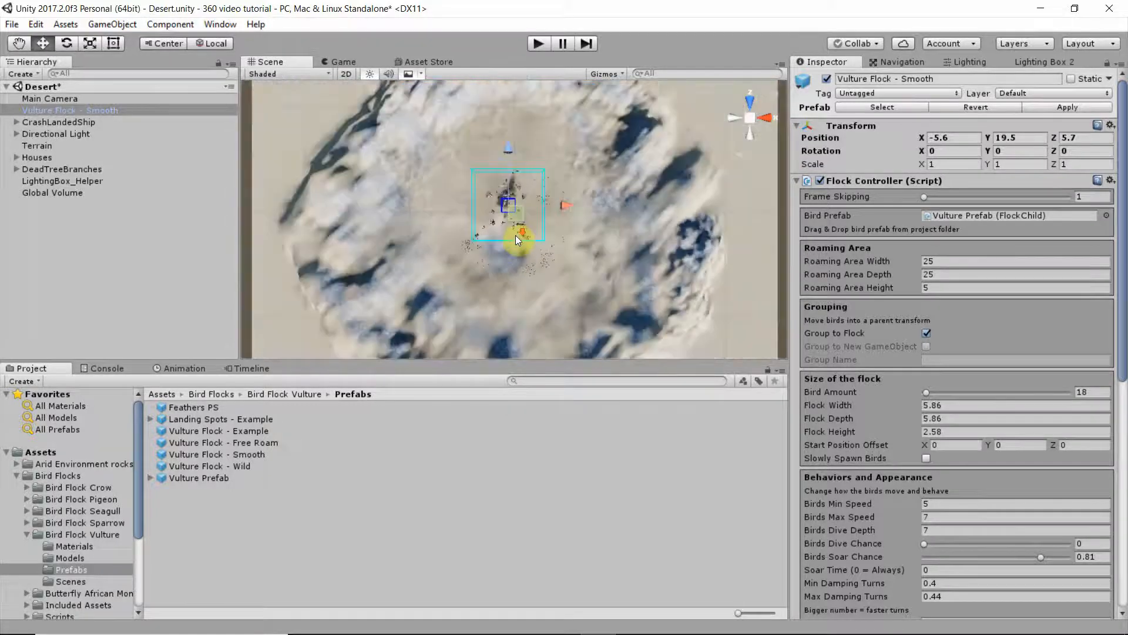
scroll(516, 235, down, 2)
middle_drag(522, 241, 515, 202)
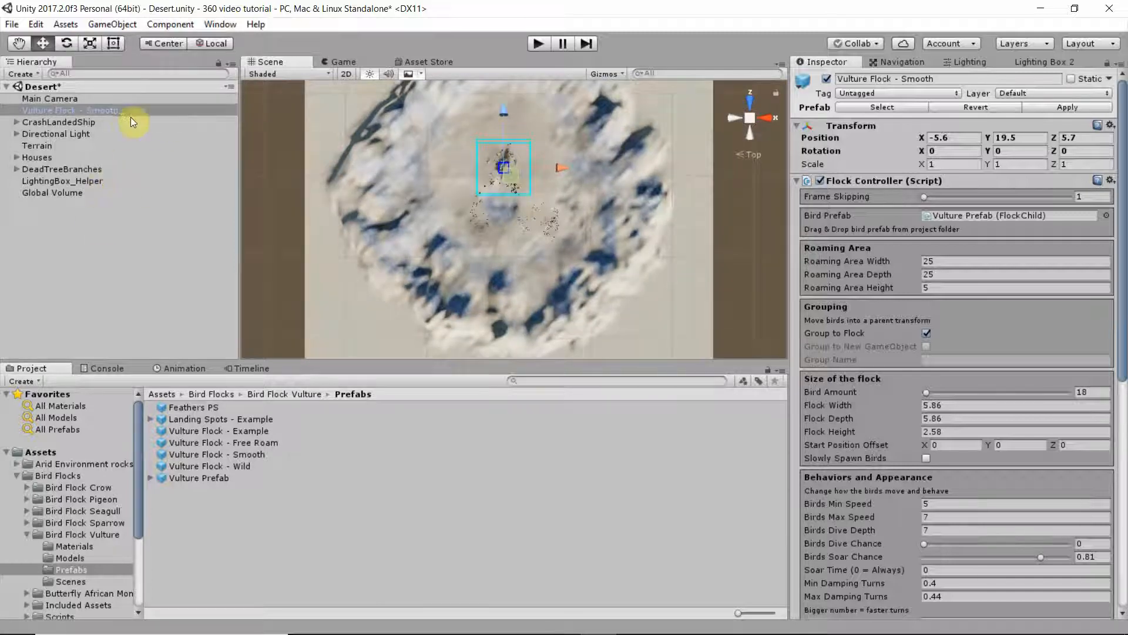
key(ctrl+d)
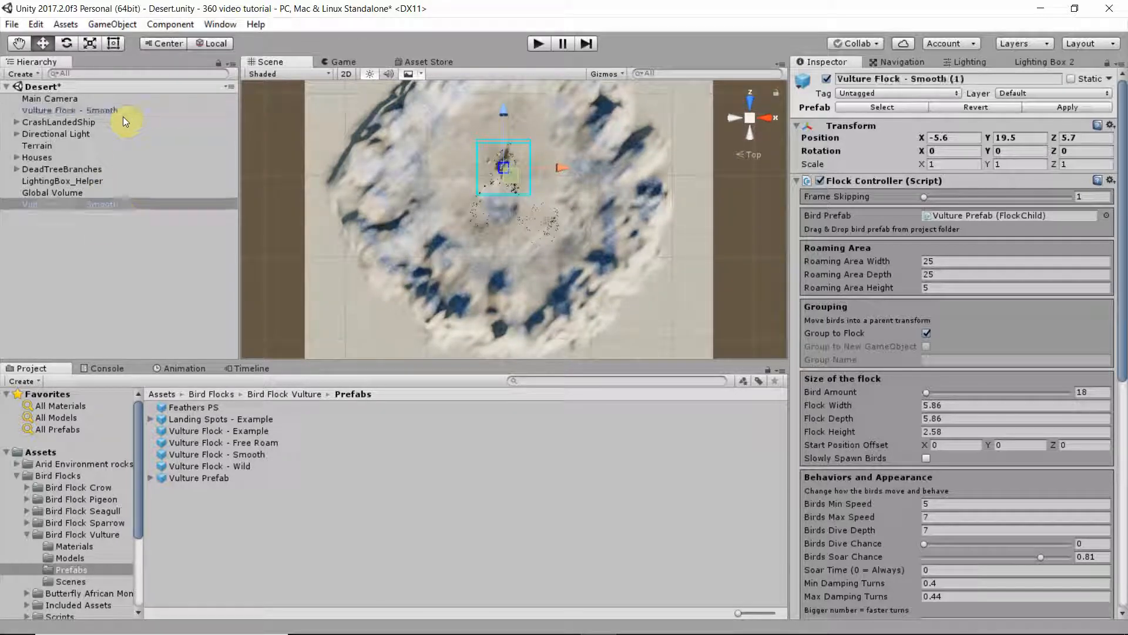
drag(503, 108, 503, 233)
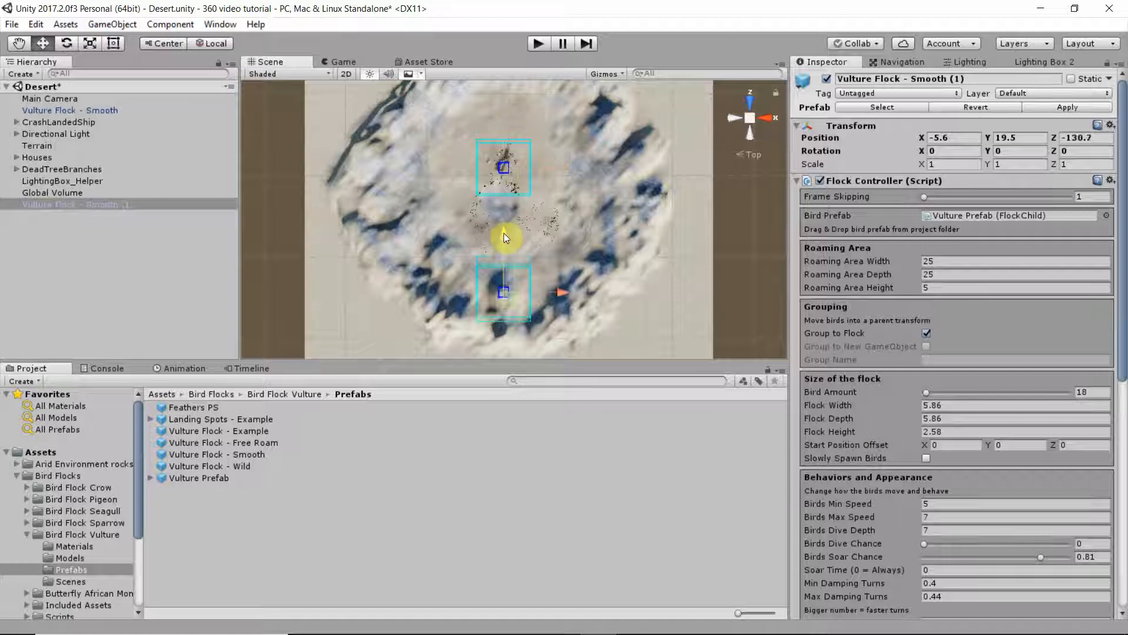
drag(562, 295, 499, 191)
Raise the duplicated vulture flock above the terrain to a Y position of about 23.1.
middle_drag(574, 239, 568, 128)
scroll(530, 248, up, 5)
scroll(530, 246, up, 5)
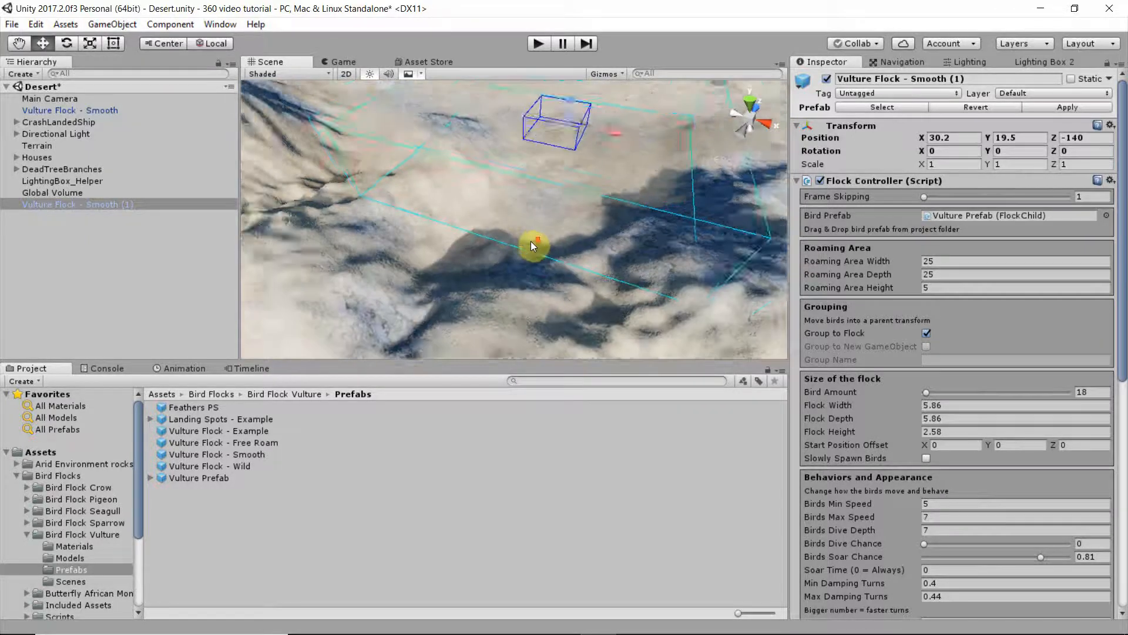
mouse_move(531, 247)
middle_down()
mouse_move(425, 196)
mouse_move(521, 236)
middle_up()
middle_drag(500, 252, 508, 276)
drag(482, 133, 482, 119)
alt+drag(573, 237, 566, 268)
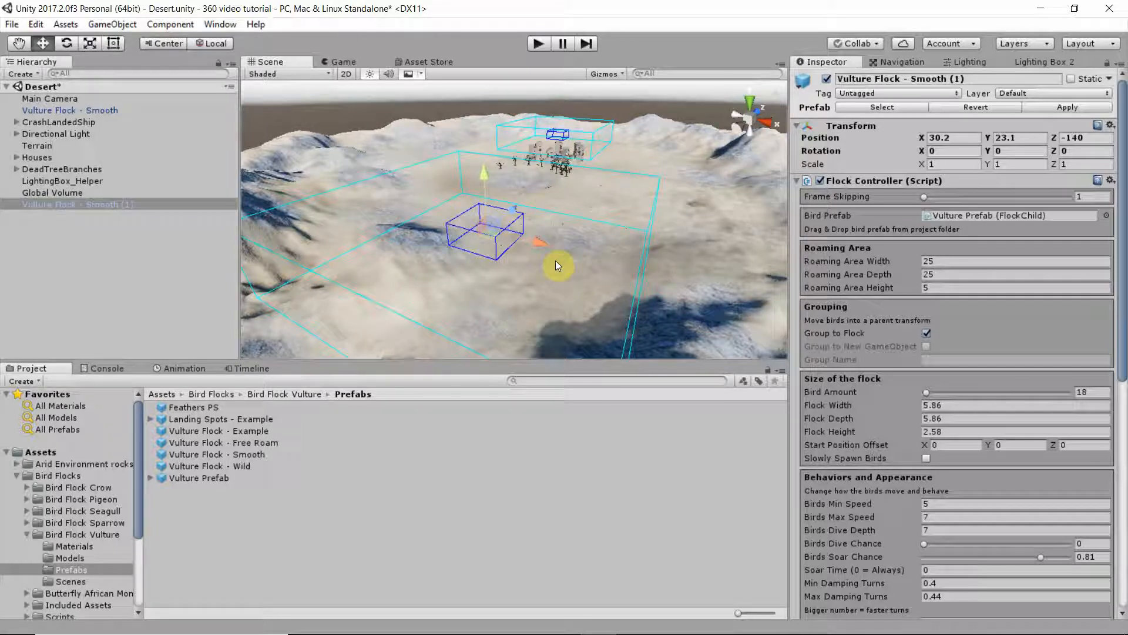
alt+drag(546, 249, 544, 251)
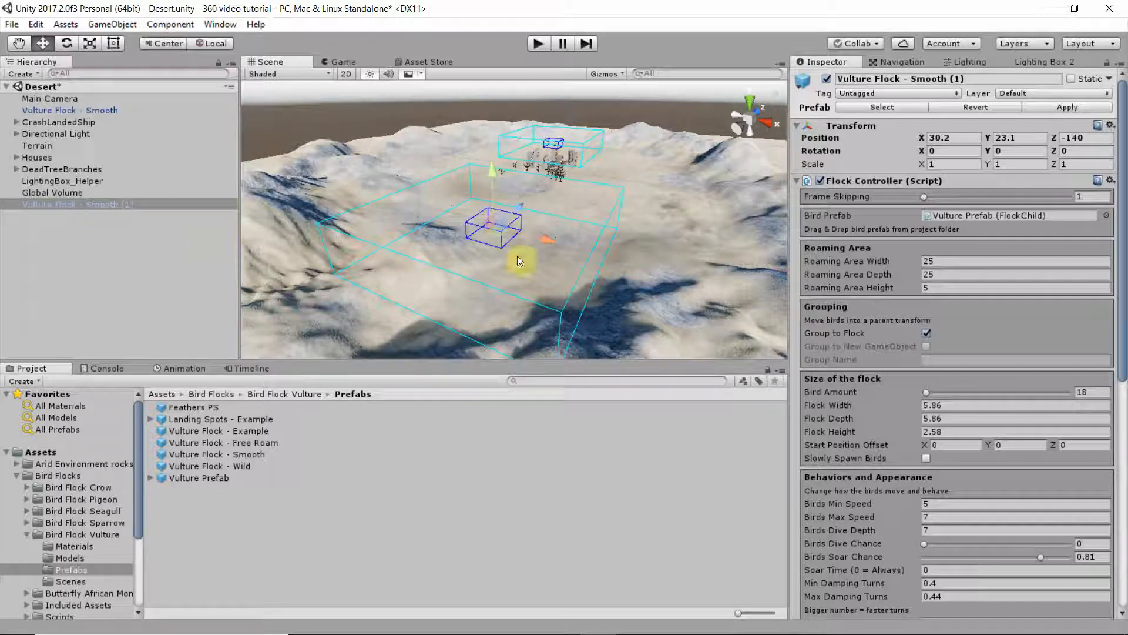
Create an empty game object in the scene and name it Timeline.
click(98, 233)
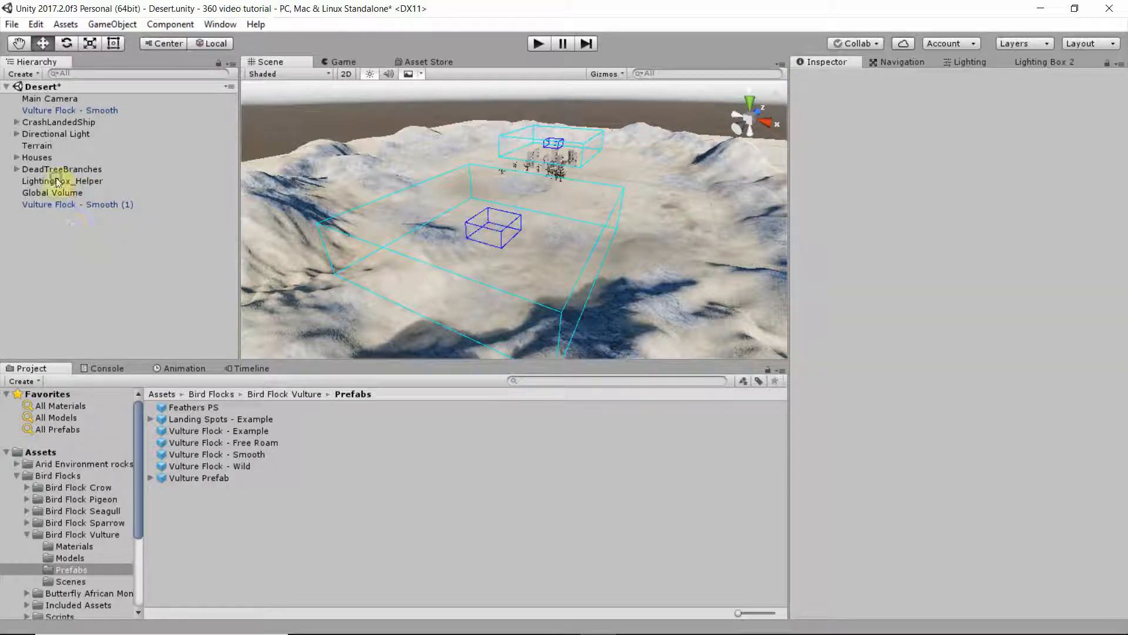
right_click(70, 223)
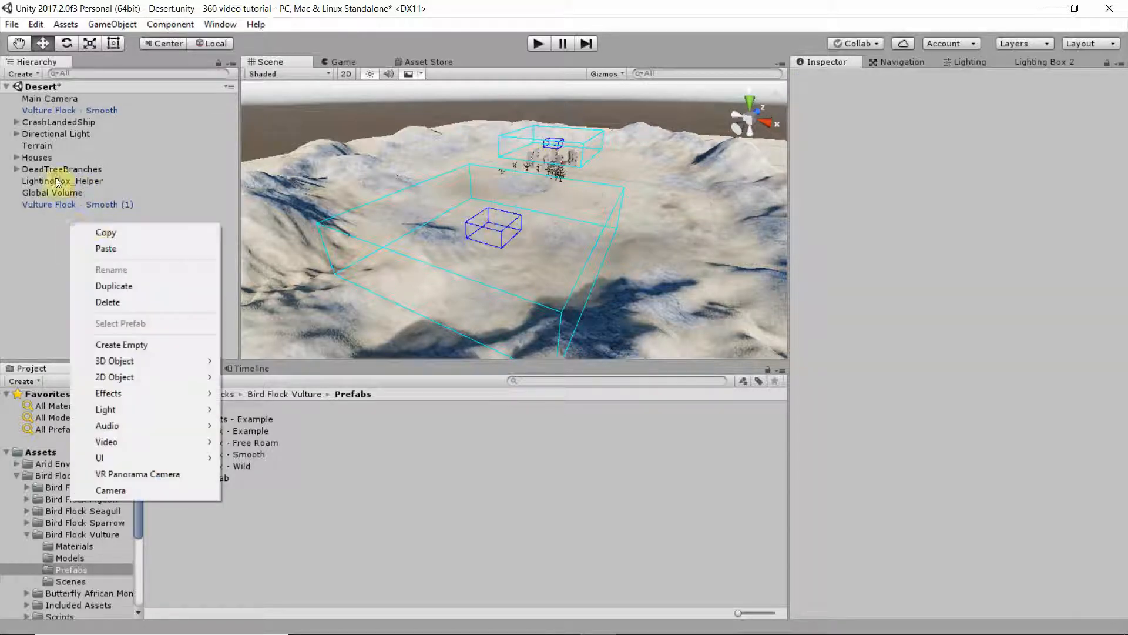
click(120, 347)
click(73, 216)
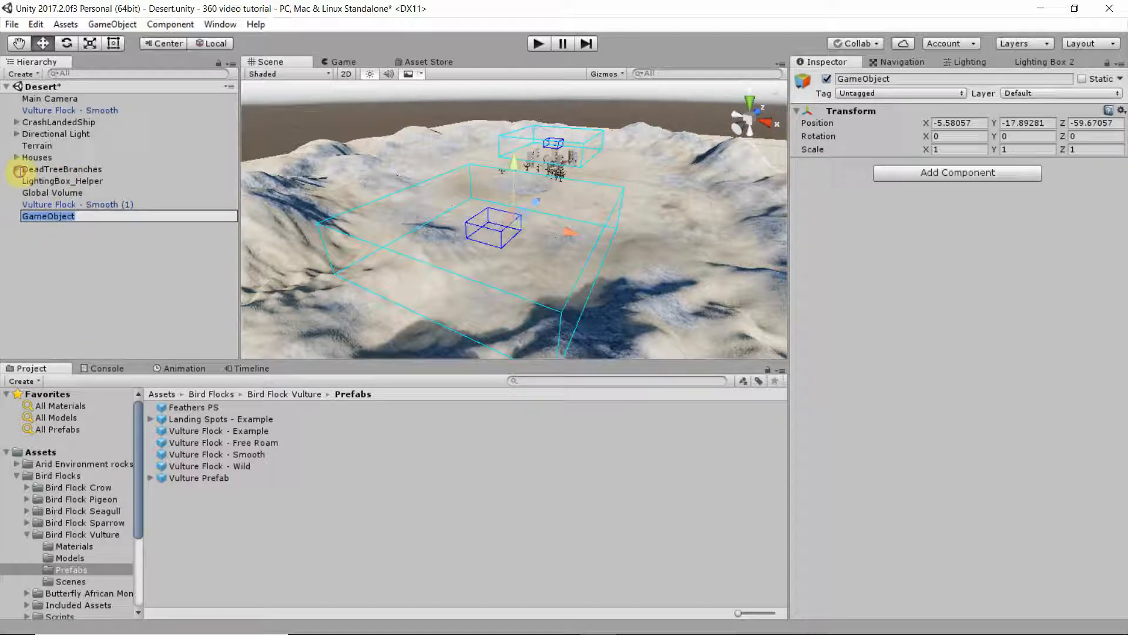
text(Timeline)
key(Return)
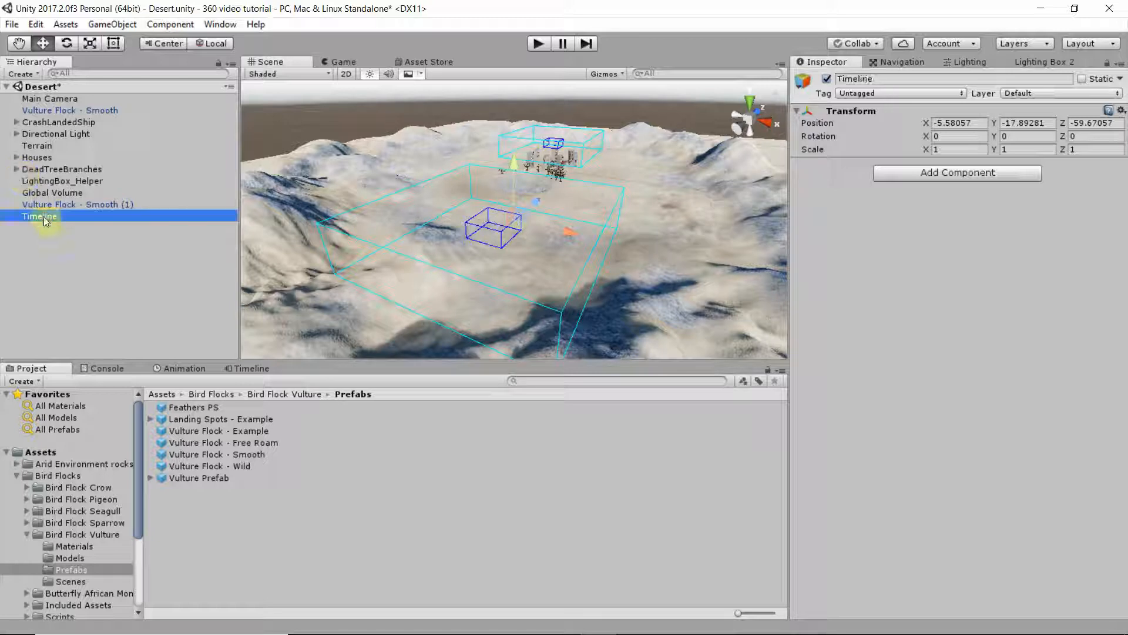
Create a timeline asset for the Timeline object and save it as VRClip.playable in the project's Assets folder.
click(256, 368)
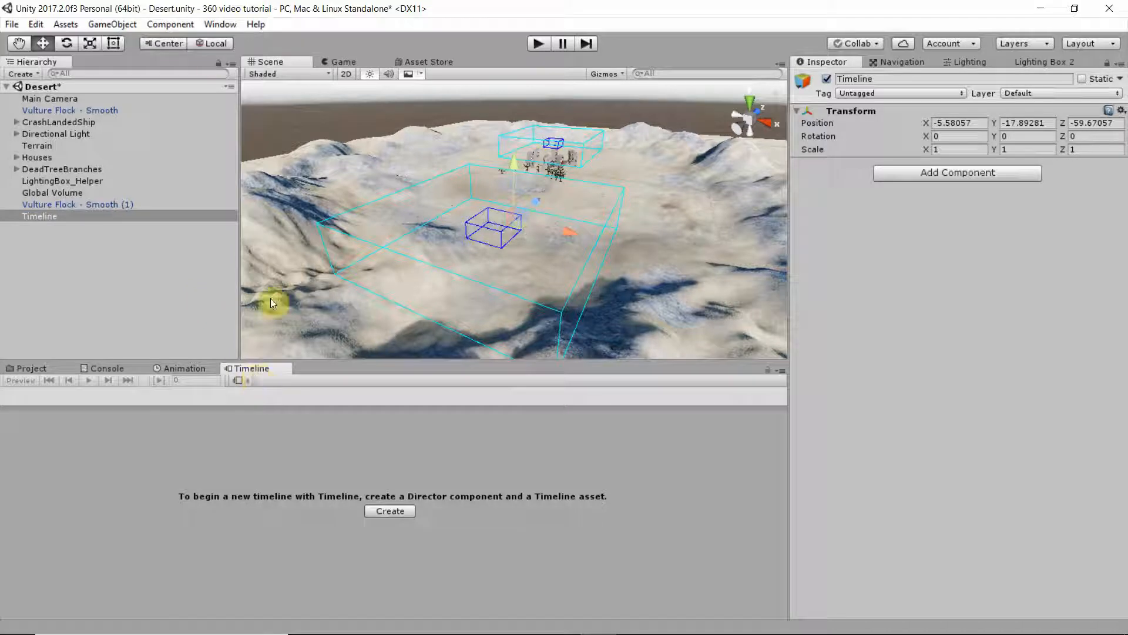
click(222, 25)
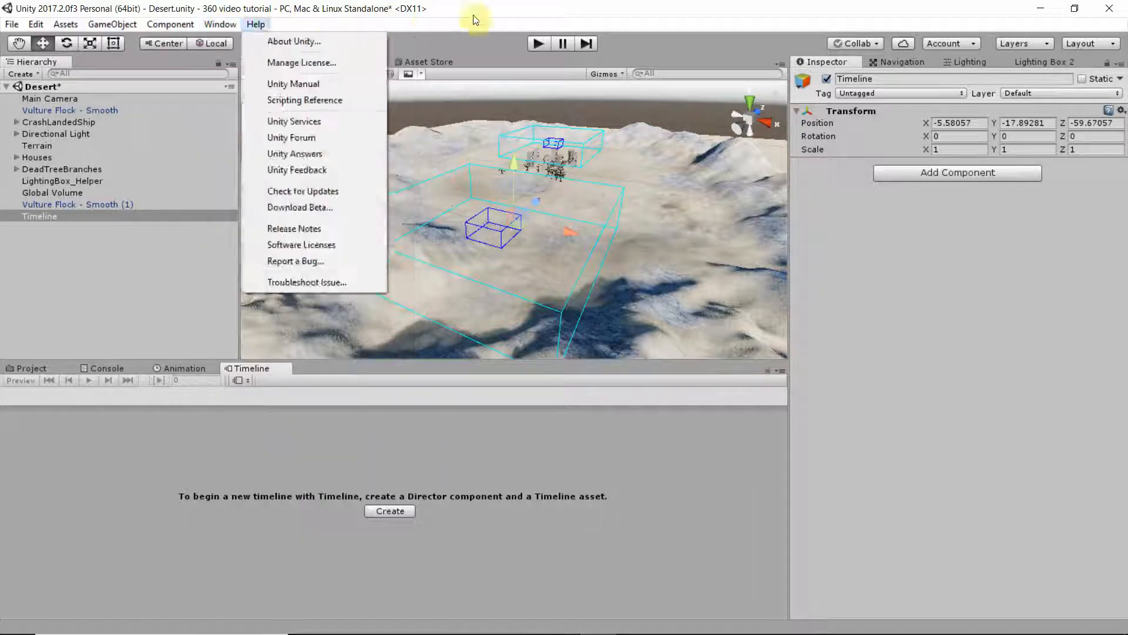
click(474, 15)
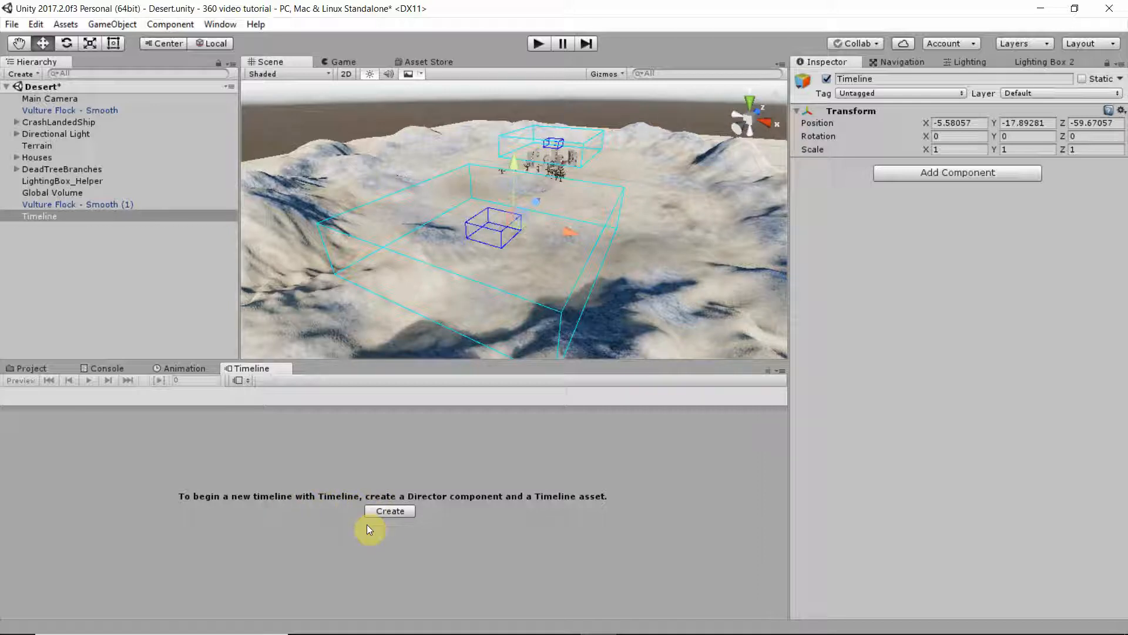
click(394, 512)
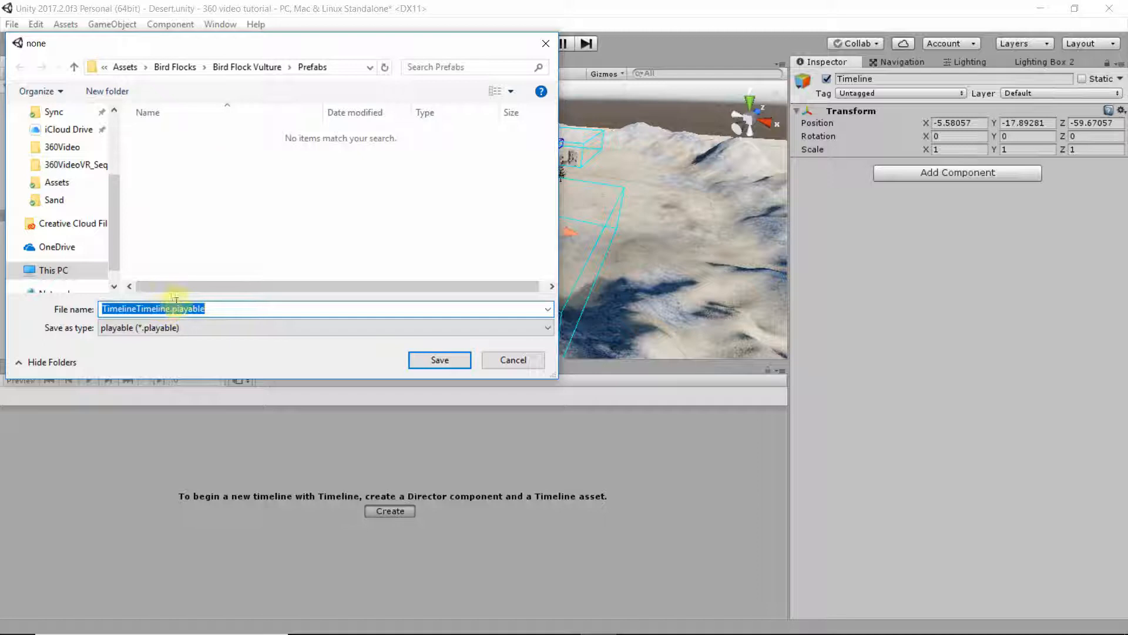
click(125, 68)
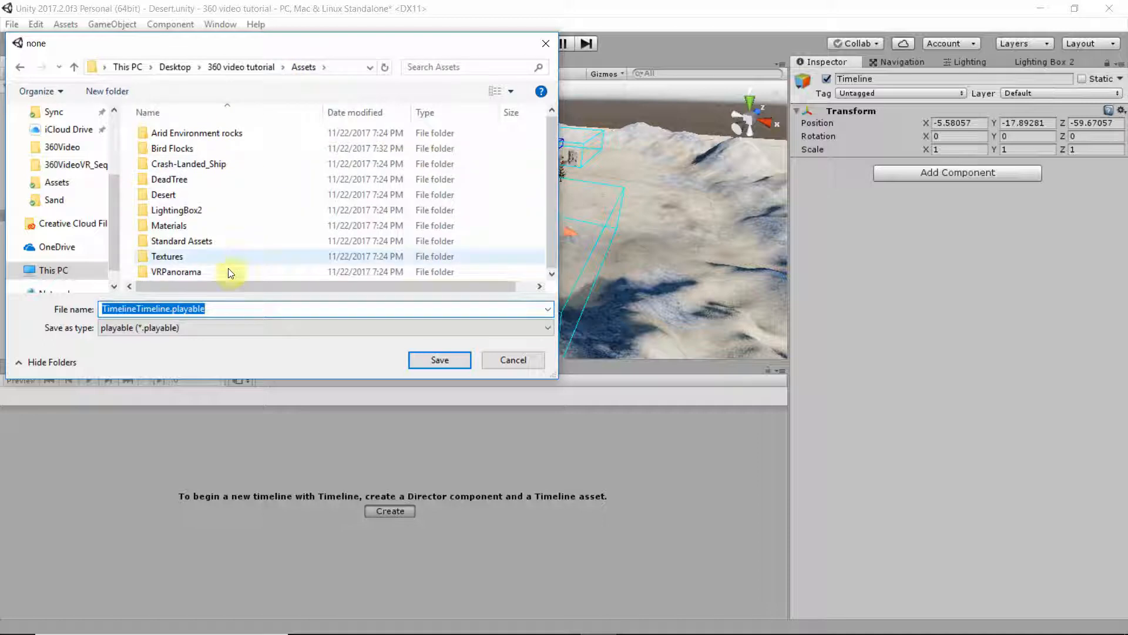
click(206, 309)
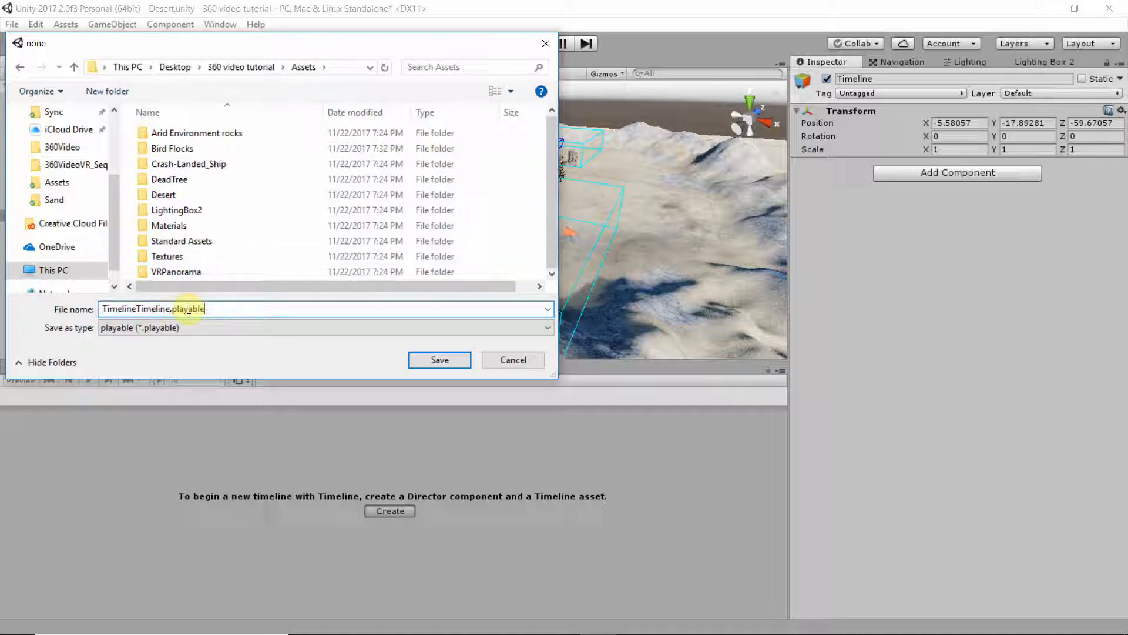
double_click(168, 309)
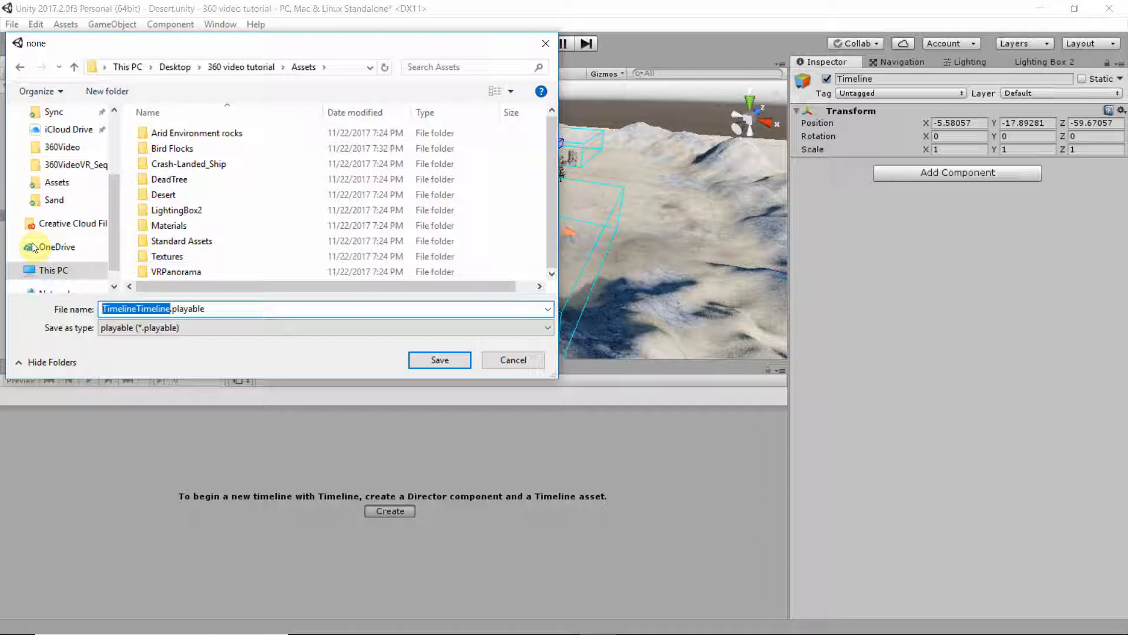
text(VRClip)
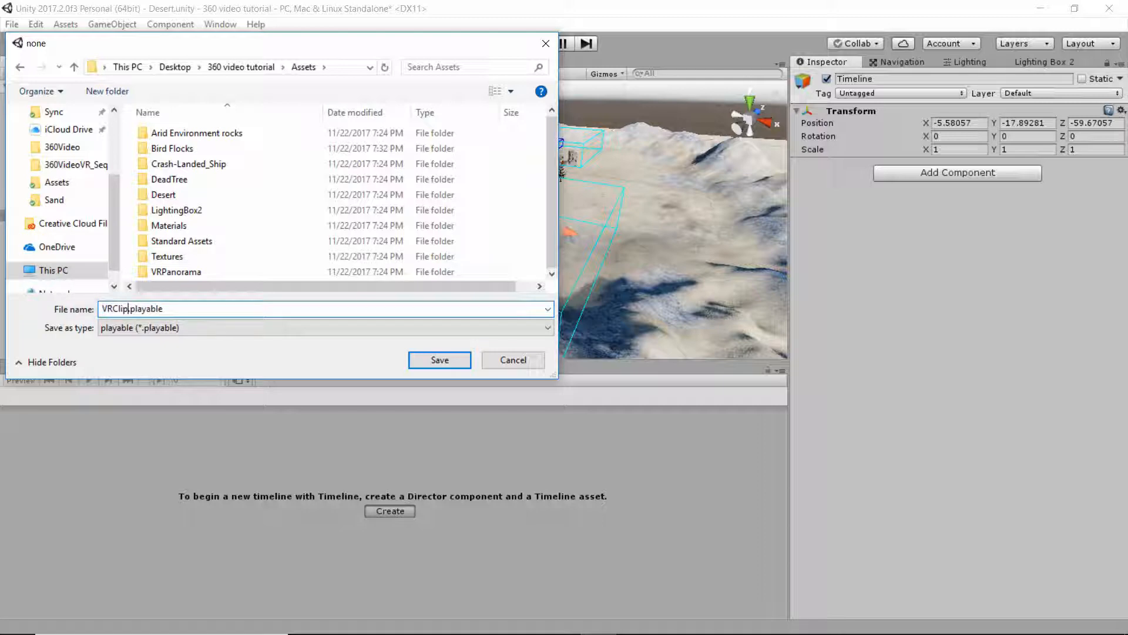
click(440, 359)
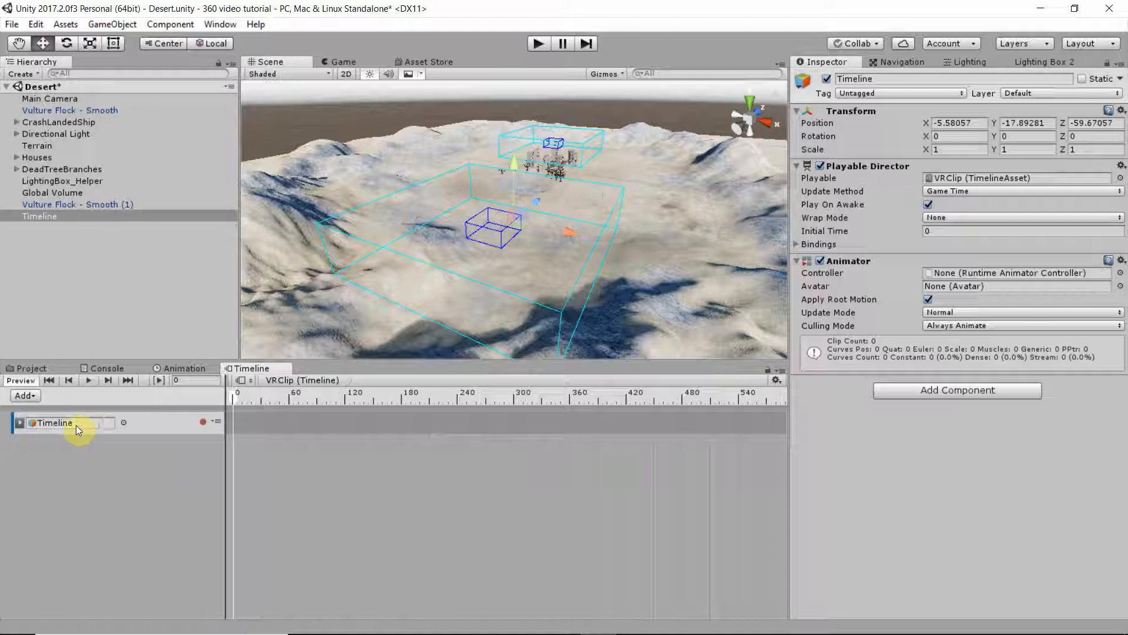
Replace the default Timeline track with an Animation Track bound to the Main Camera, creating an Animator on the camera.
click(217, 421)
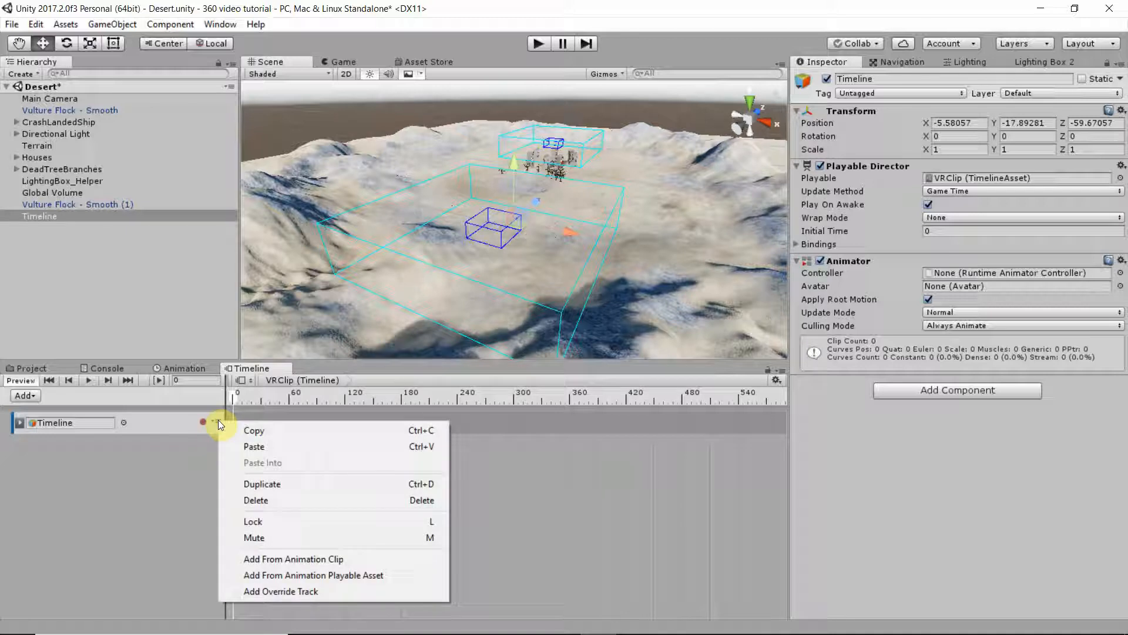
click(257, 499)
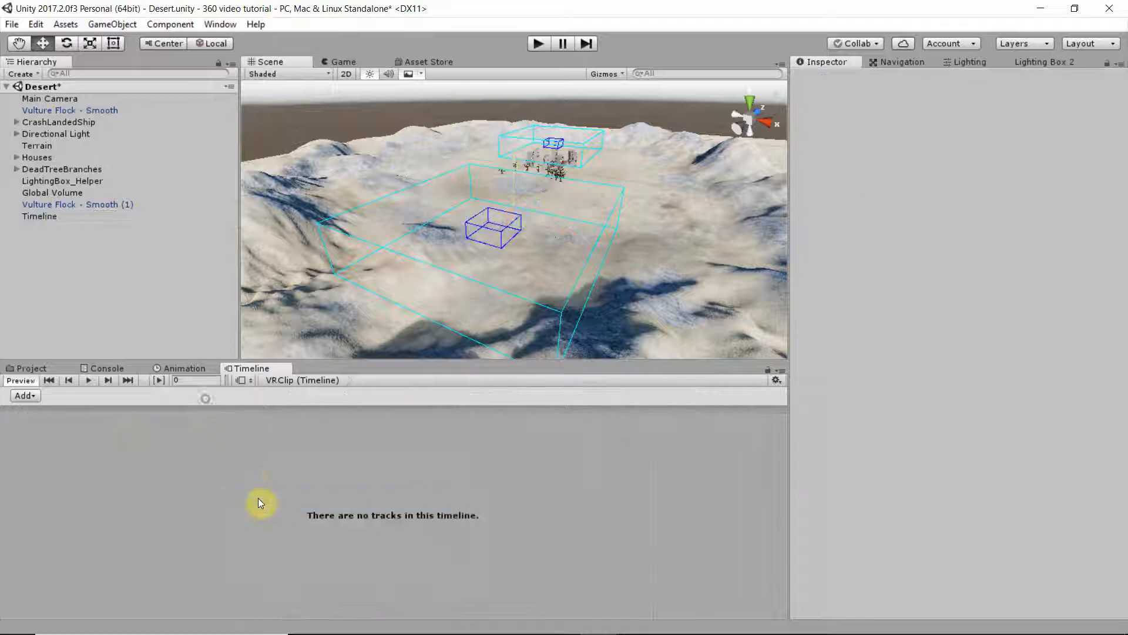
click(33, 394)
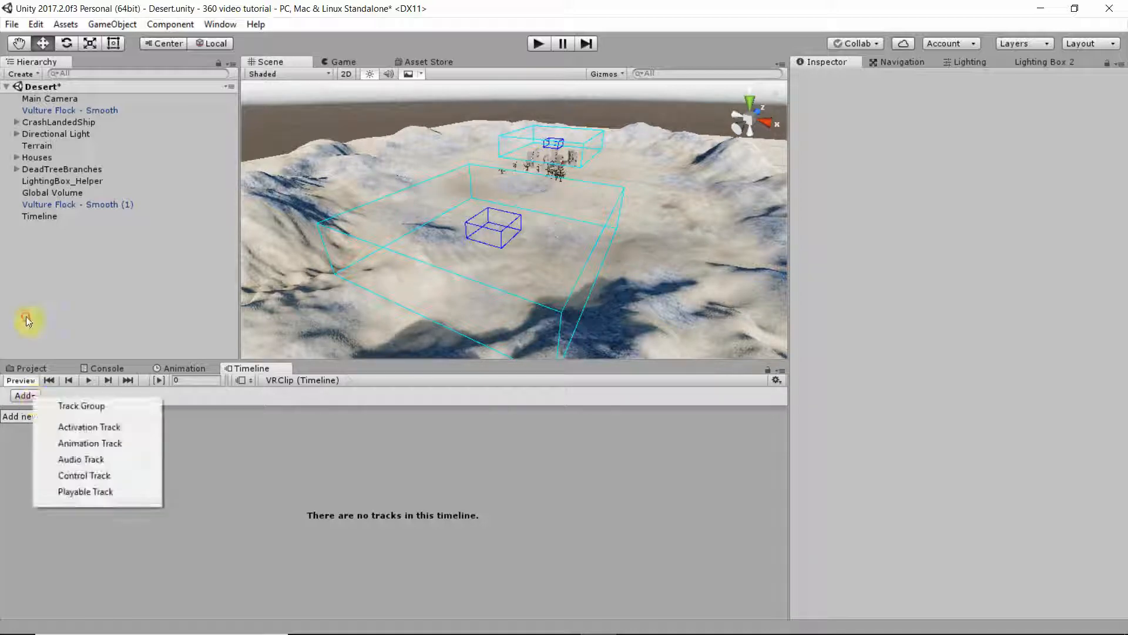
click(90, 443)
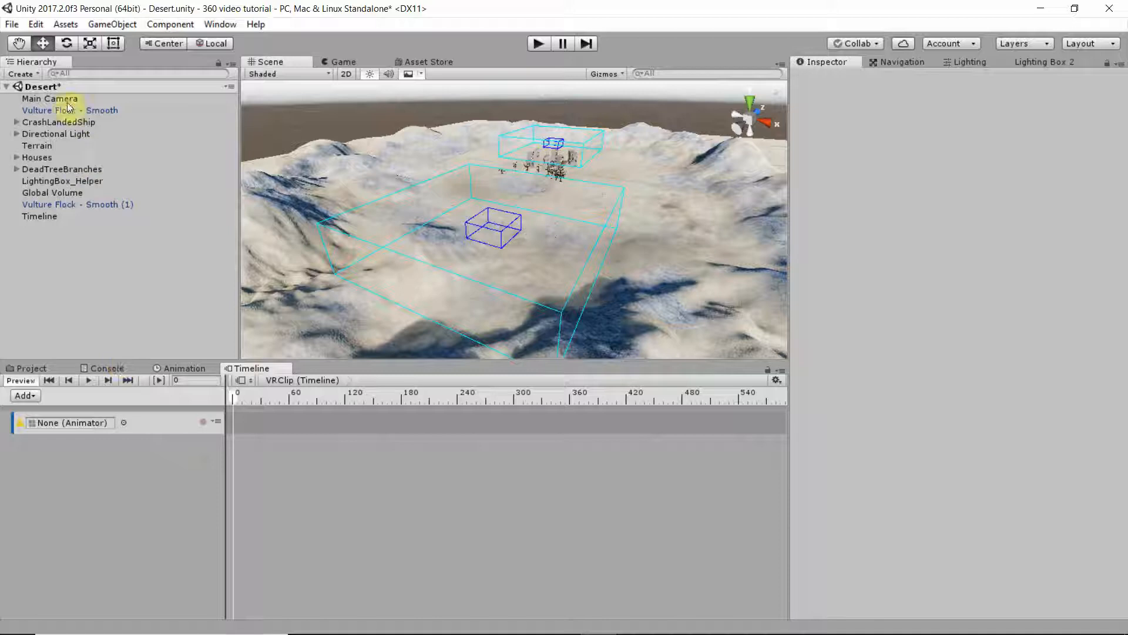
click(52, 95)
drag(51, 78, 64, 339)
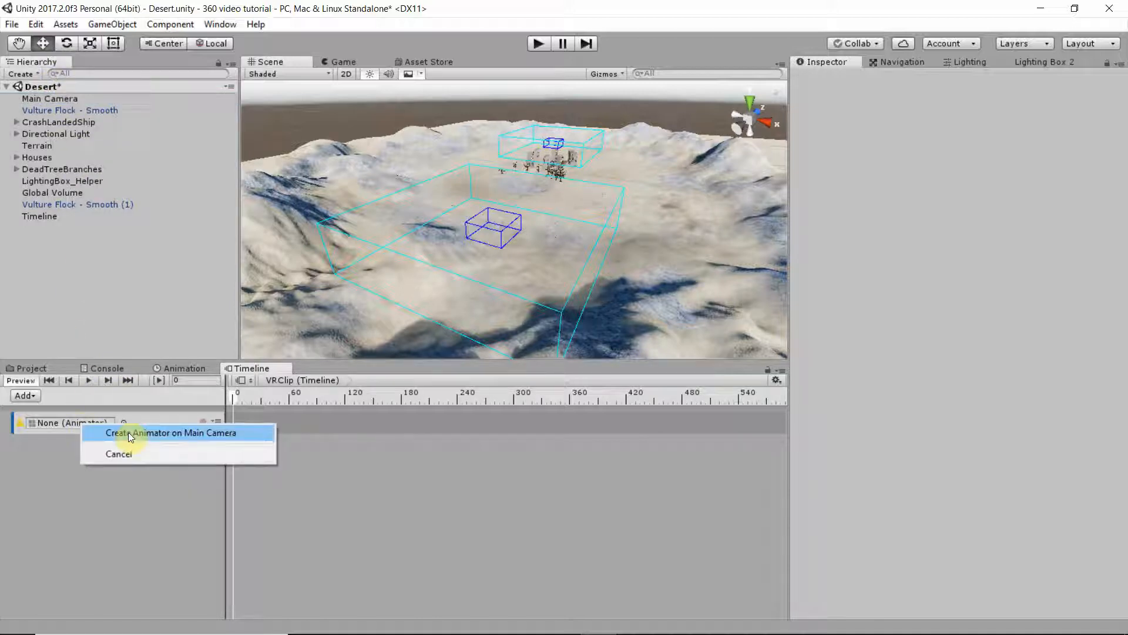
click(127, 433)
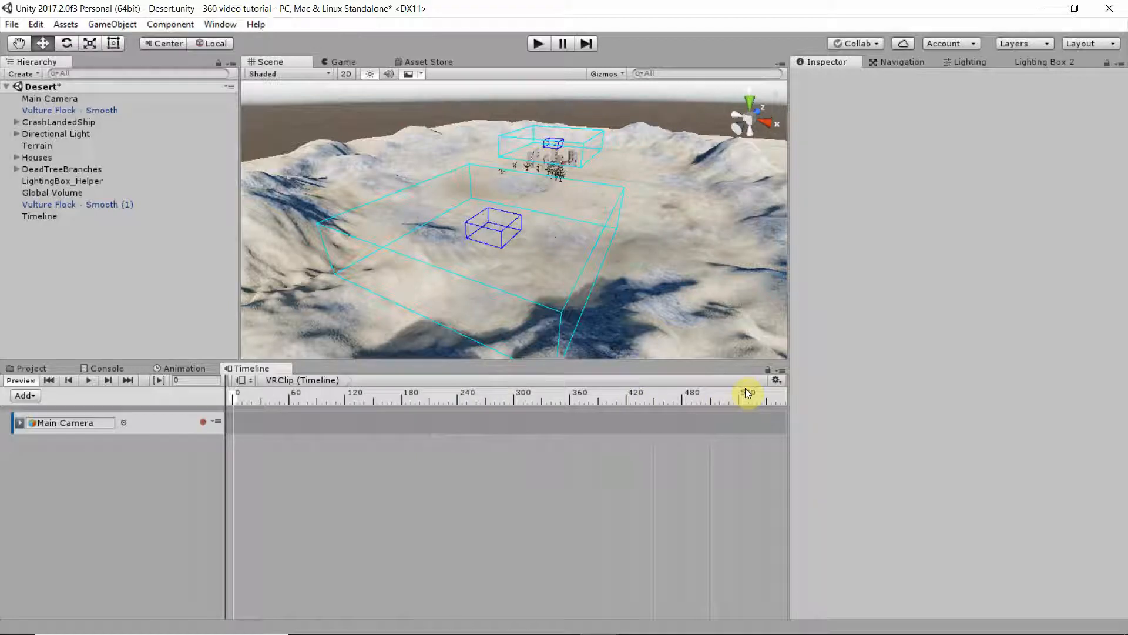
Switch the VRClip timeline ruler from frames to seconds and fit about 17 seconds in view.
click(776, 380)
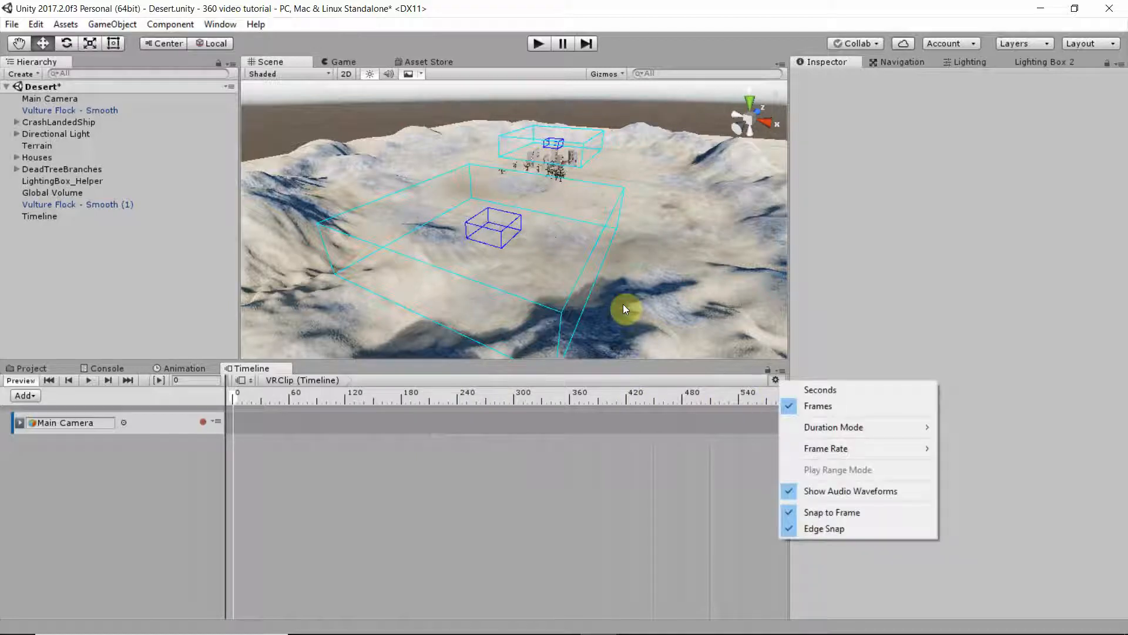
click(821, 390)
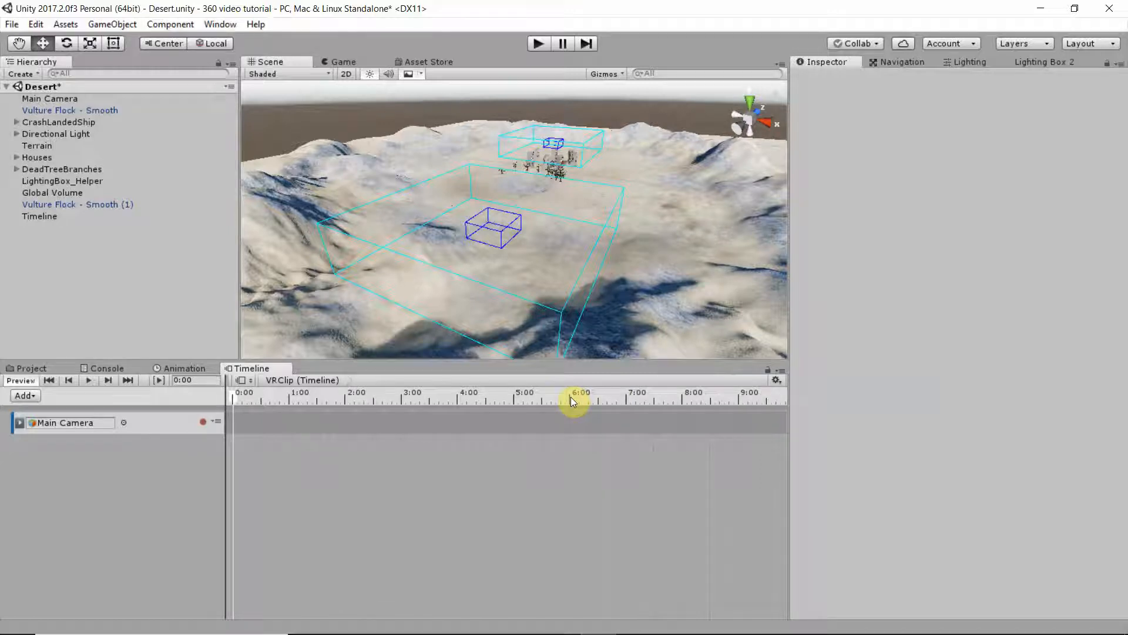
scroll(570, 397, down, 5)
scroll(570, 397, down, 3)
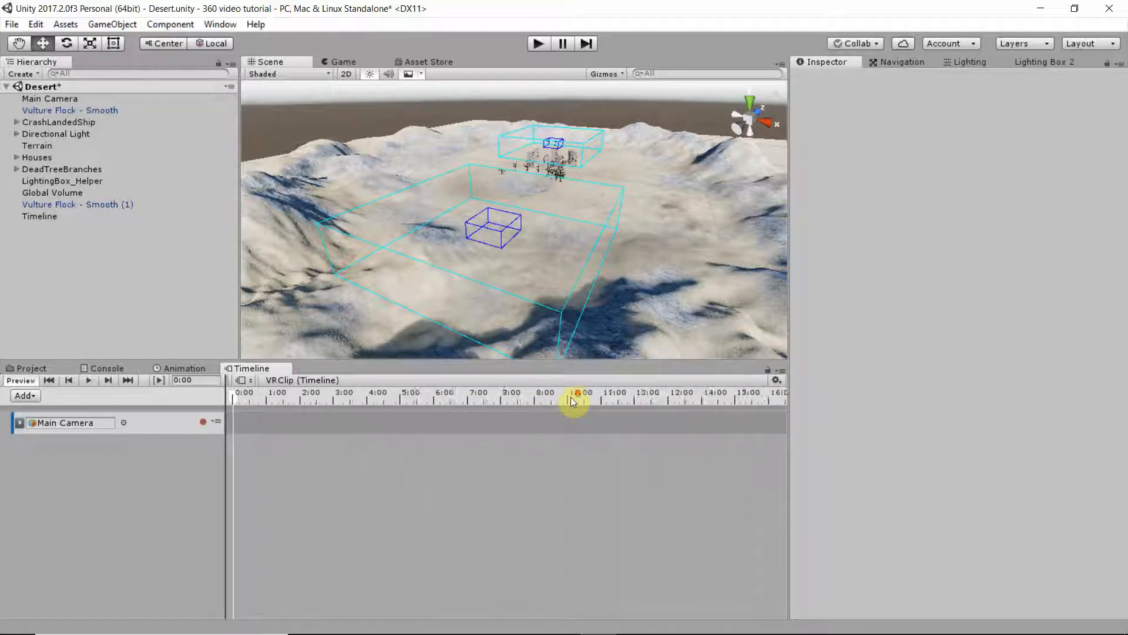
scroll(570, 397, up, 4)
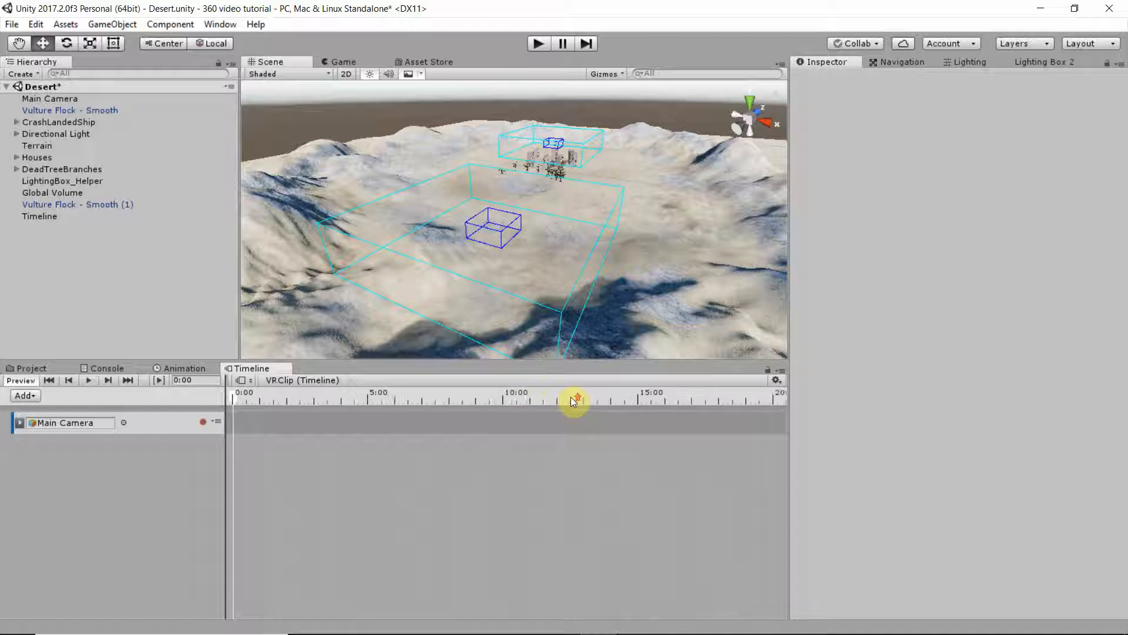
scroll(573, 399, down, 5)
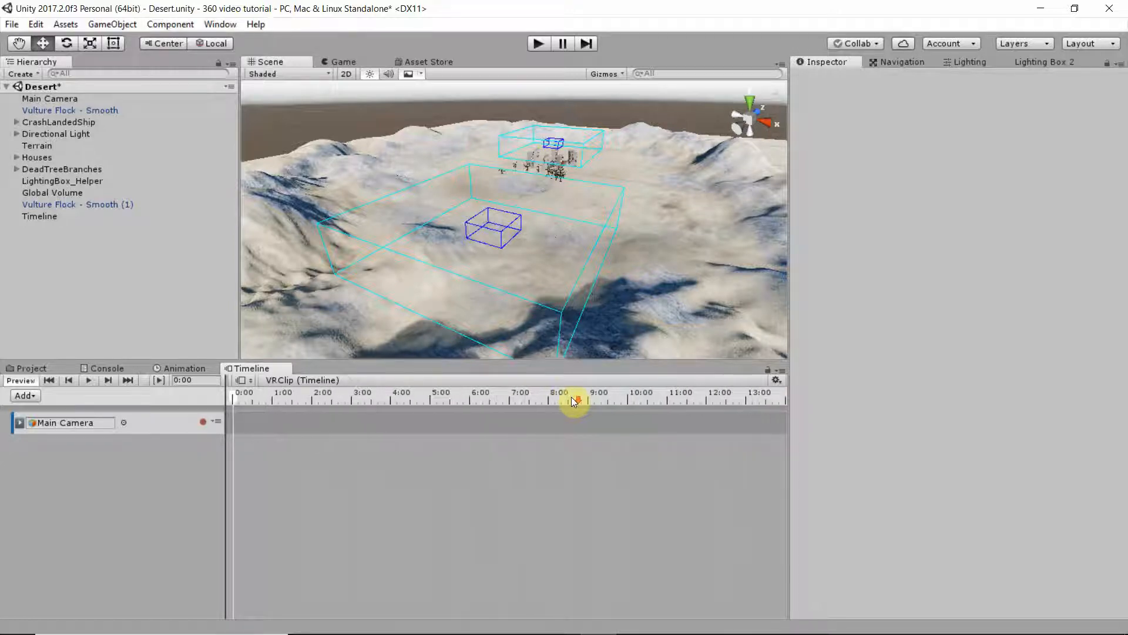
scroll(572, 397, up, 2)
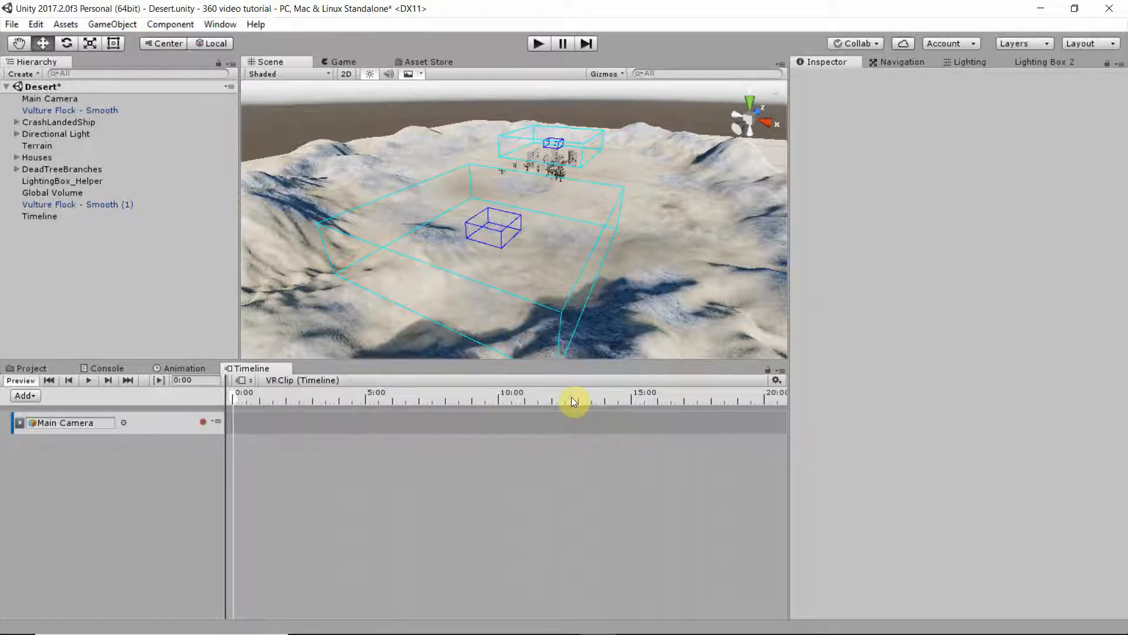
Review the available frame rate options for the VRClip timeline.
click(776, 379)
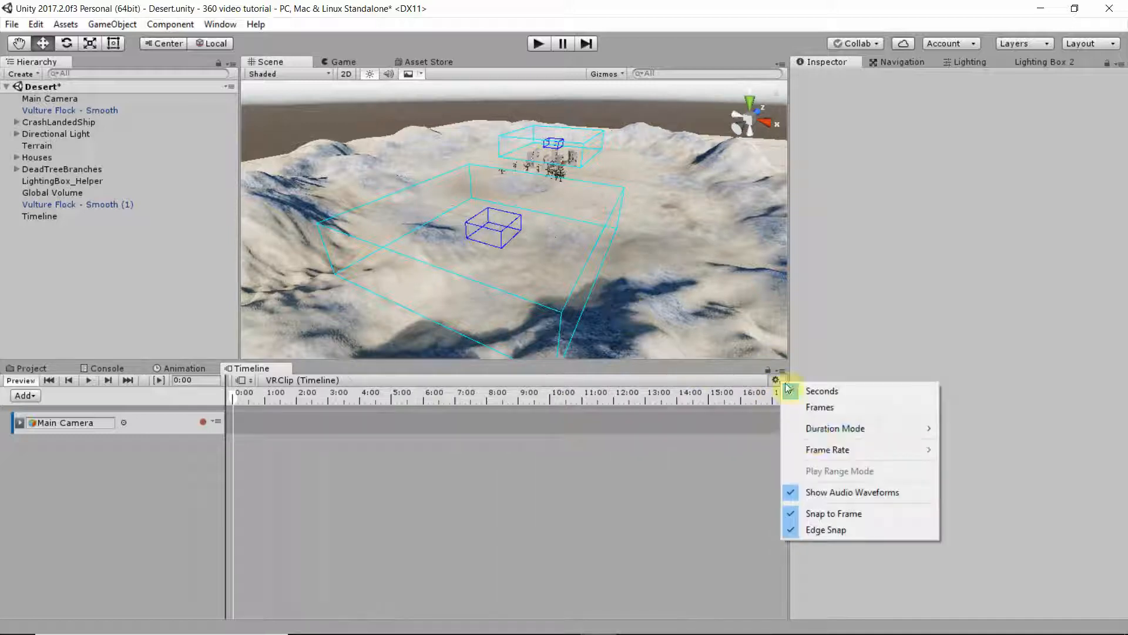
mouse_move(816, 449)
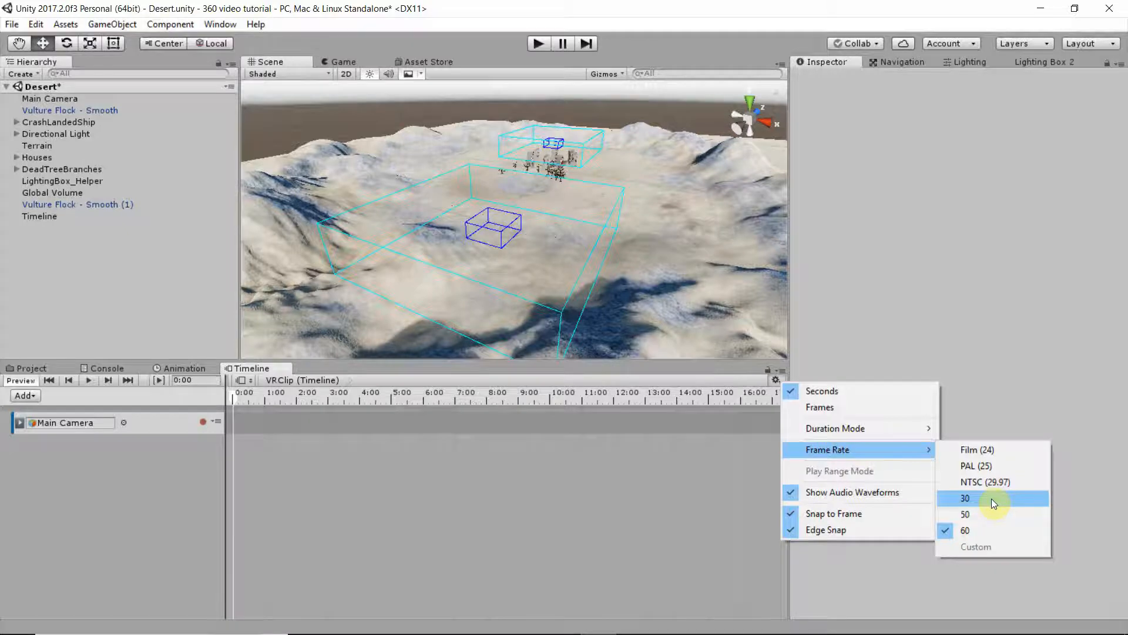
click(776, 381)
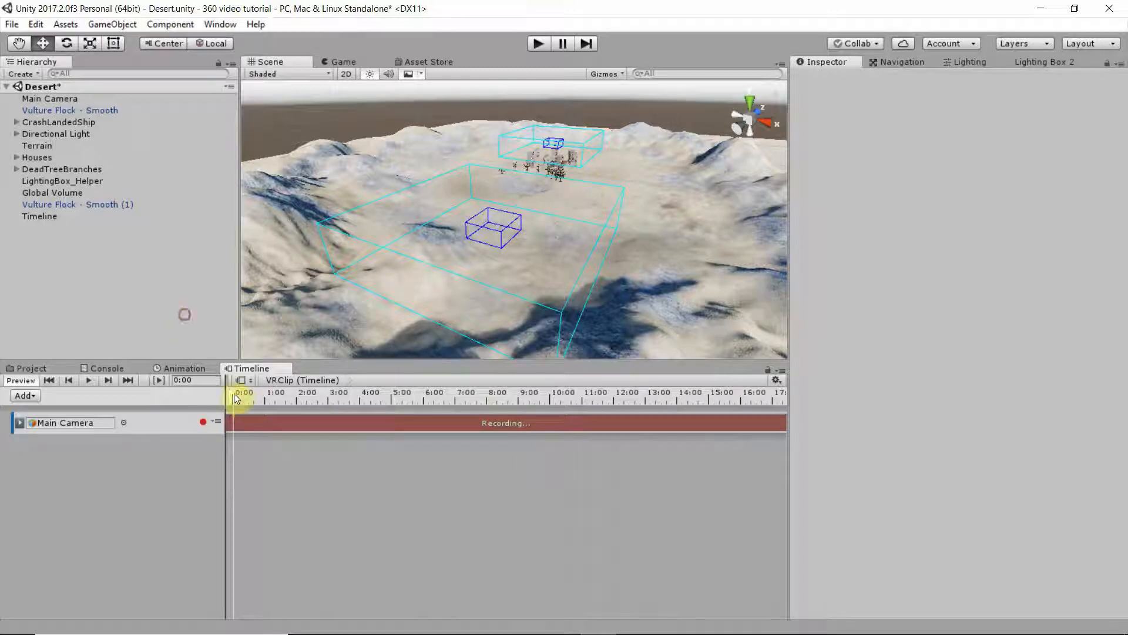
Key the Main Camera at 0 seconds by aligning it with a distant ground-level view of the houses, position about (42.7, 6.3, -149.4).
mouse_move(234, 393)
mouse_down()
mouse_move(457, 398)
mouse_move(234, 410)
mouse_move(474, 400)
mouse_move(234, 410)
mouse_up()
middle_drag(580, 308, 464, 234)
scroll(510, 300, up, 5)
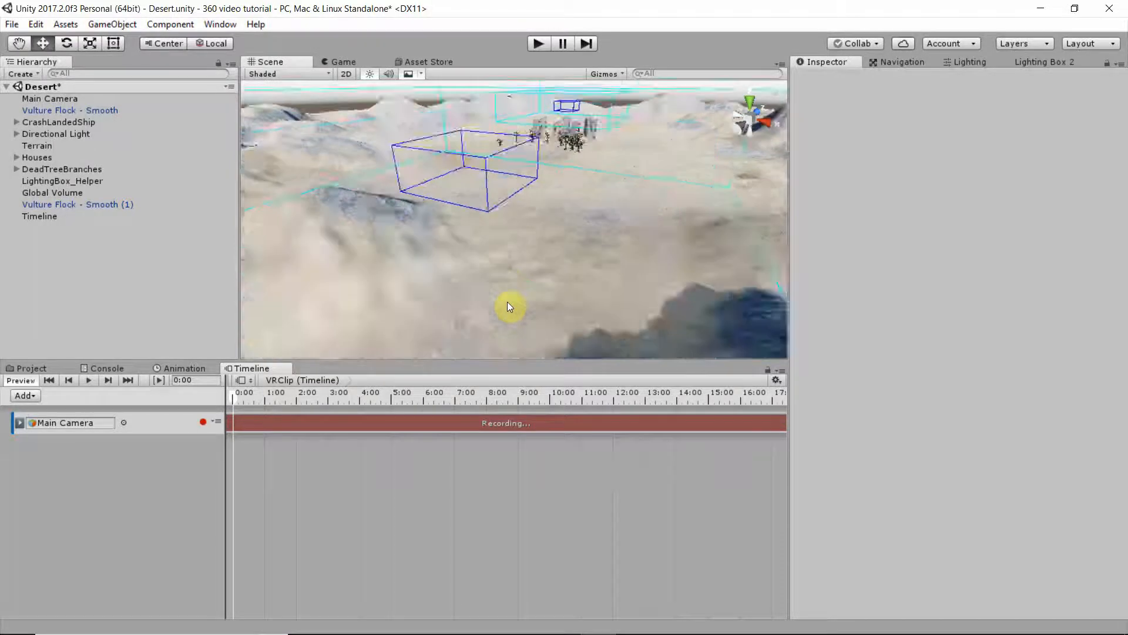
middle_drag(513, 305, 525, 275)
scroll(525, 275, up, 3)
right_drag(525, 275, 557, 204)
mouse_move(568, 259)
middle_down()
mouse_move(552, 257)
mouse_move(561, 259)
middle_up()
mouse_move(561, 259)
right_down()
mouse_move(564, 118)
mouse_move(572, 253)
mouse_move(746, 247)
mouse_move(493, 252)
mouse_move(71, 235)
mouse_move(584, 253)
mouse_move(558, 239)
mouse_move(557, 257)
mouse_move(548, 251)
right_up()
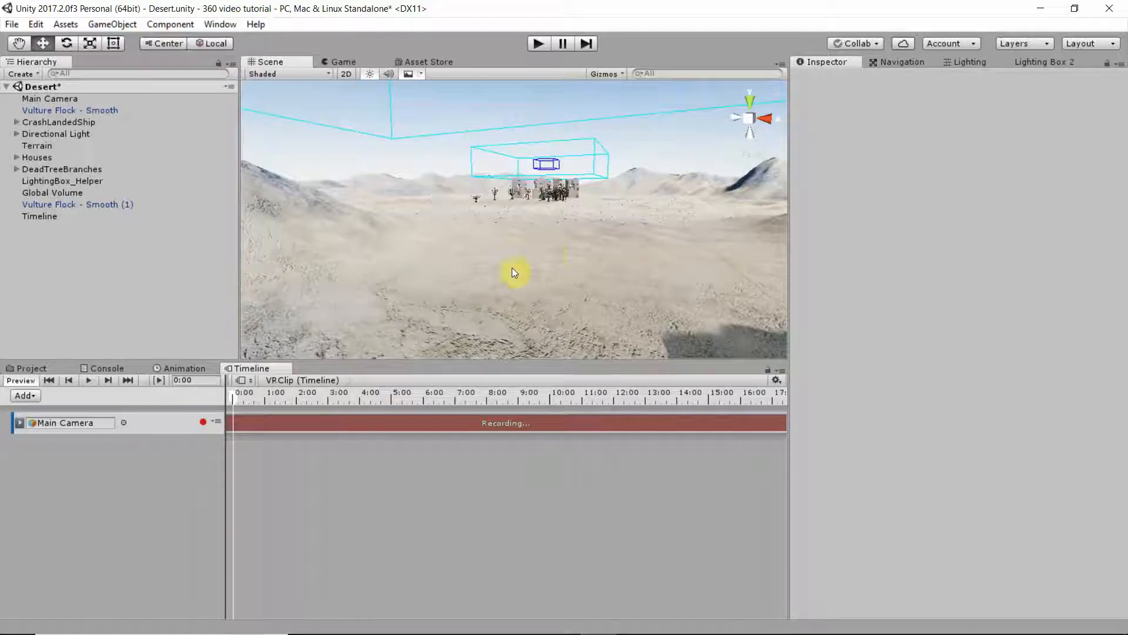
click(72, 98)
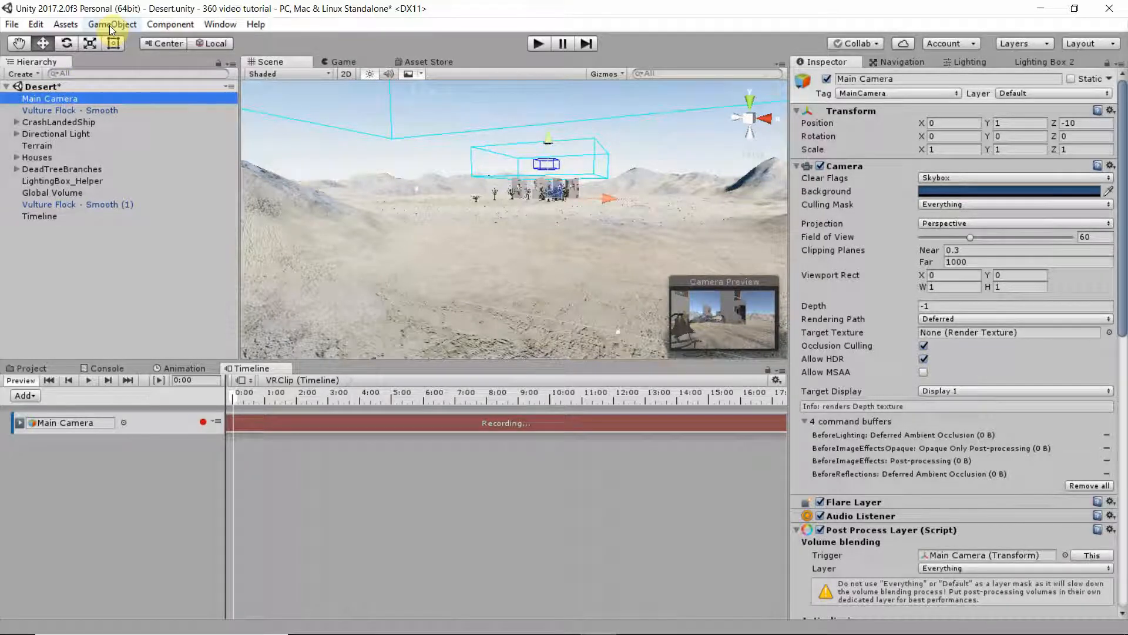
click(91, 25)
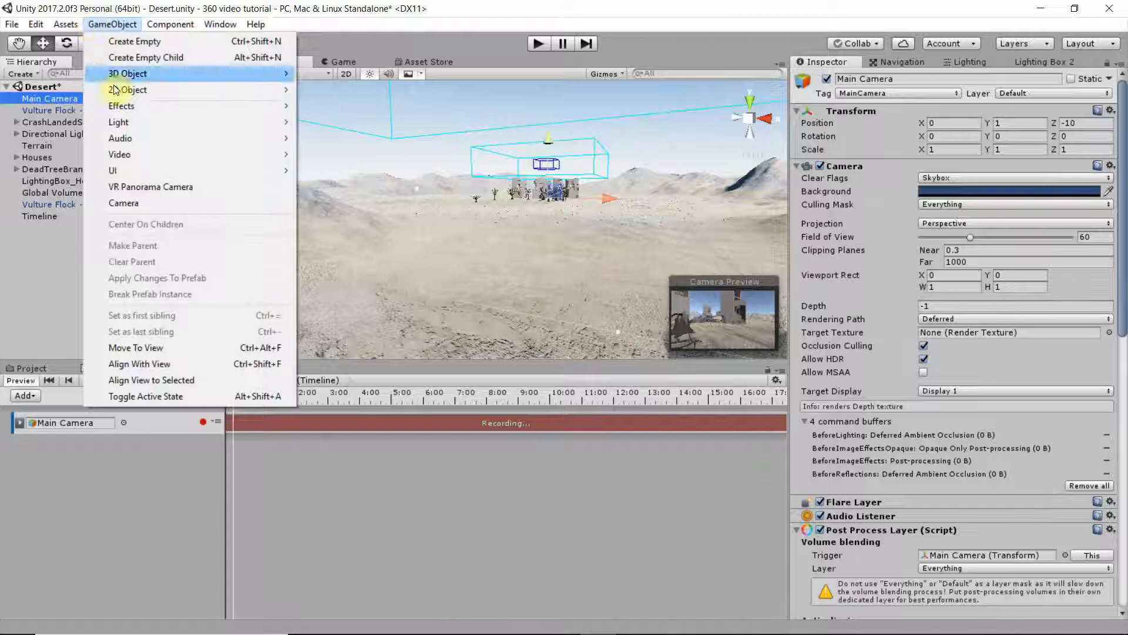
click(139, 362)
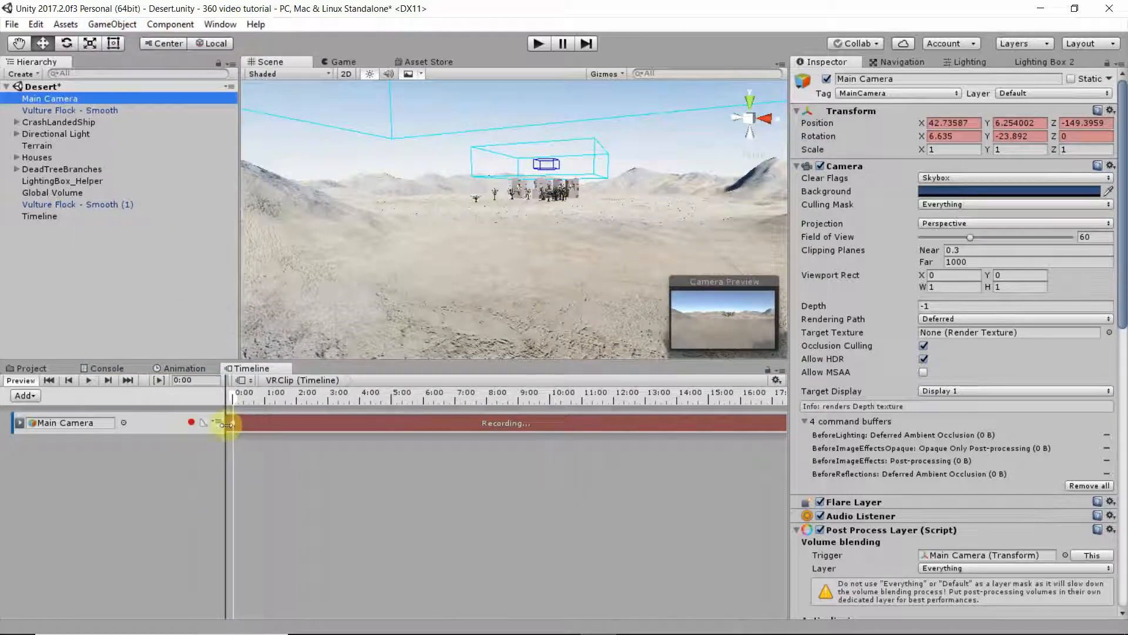
Set the Main Camera's X and Y rotation to 0 at the 0-second keyframe.
click(960, 136)
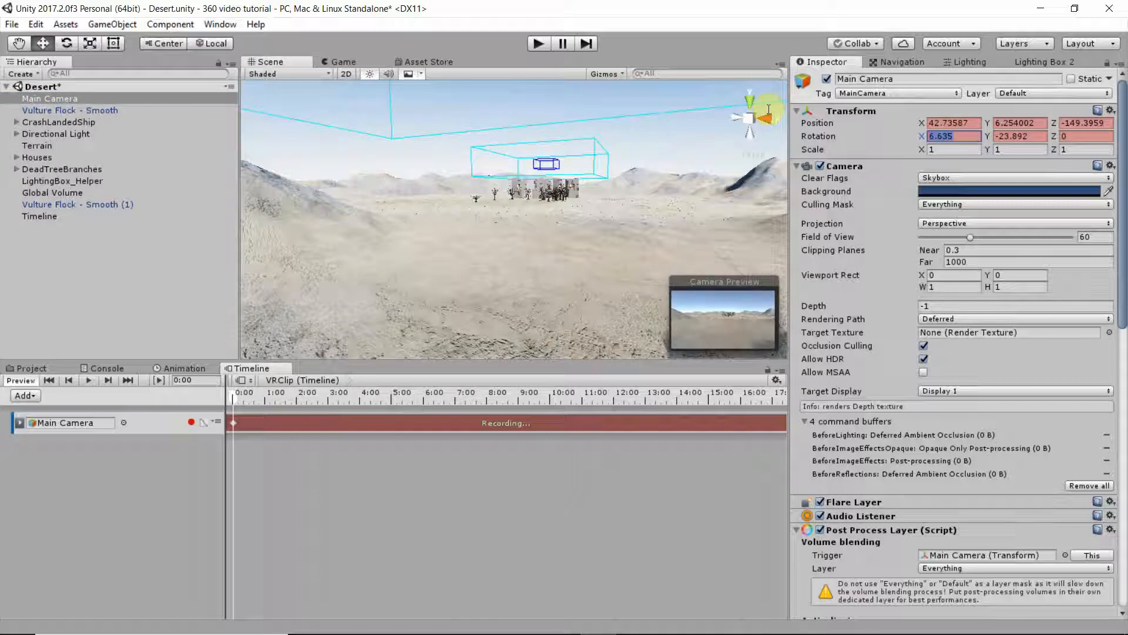
text(0)
key(Tab)
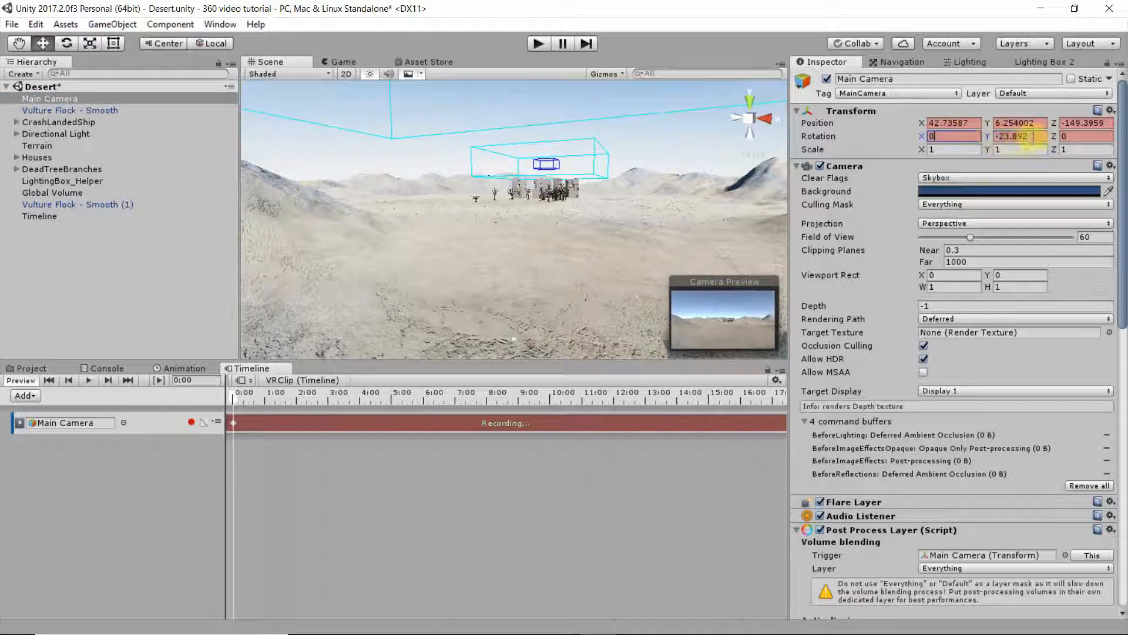
text(0)
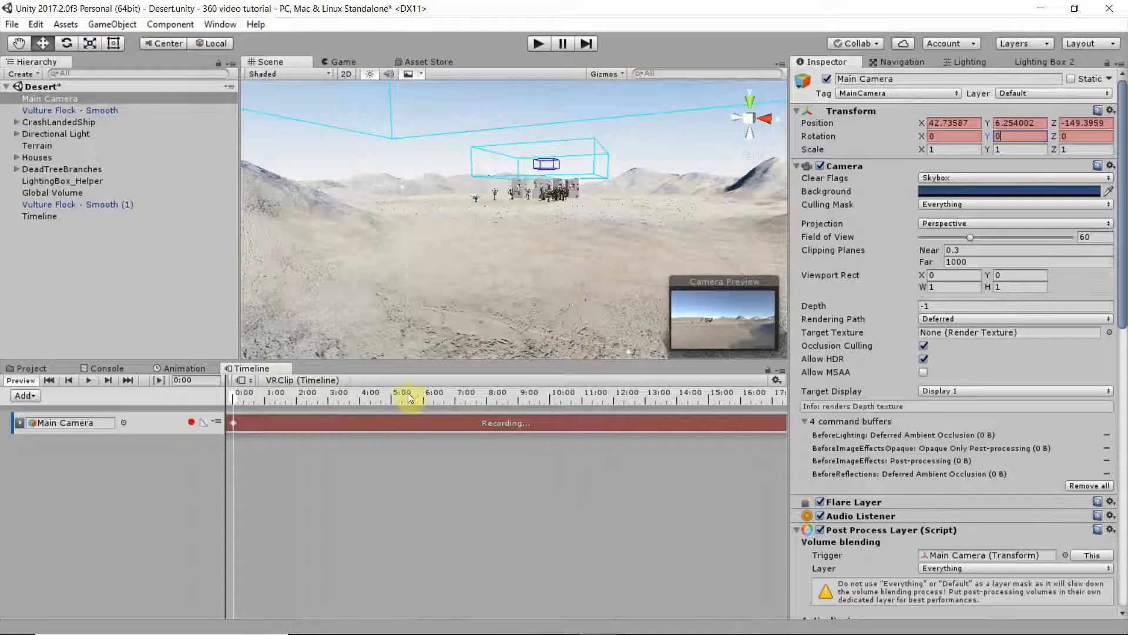
Key the Main Camera at 15 seconds by aligning it with a view just outside the houses, position about (-4.8, 2.3, -20.2).
scroll(544, 271, up, 8)
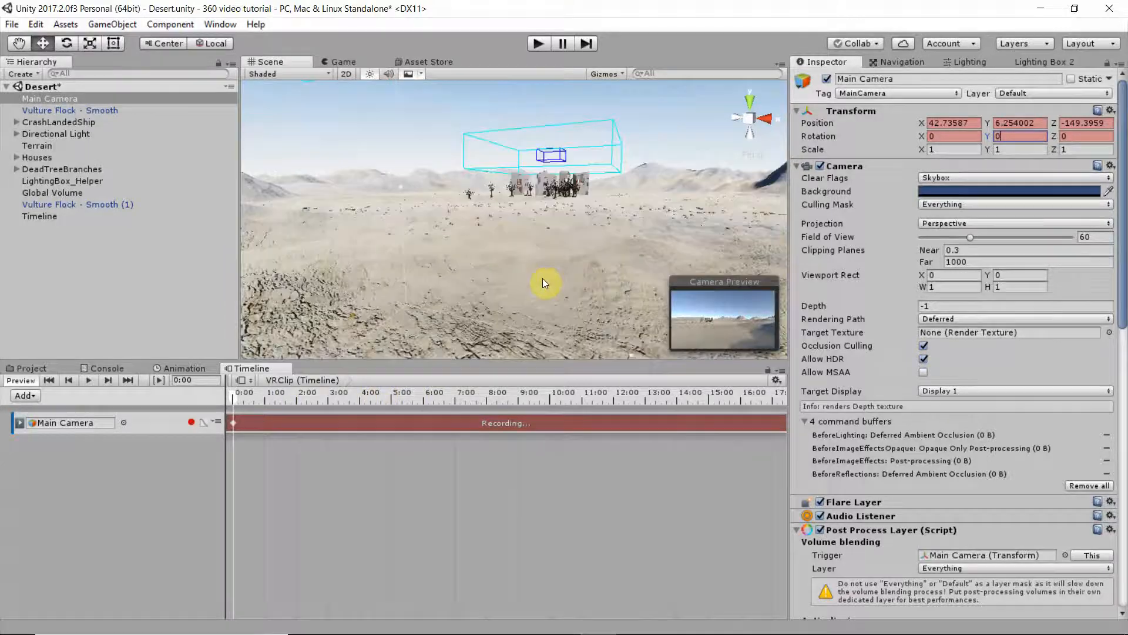
middle_drag(548, 344, 548, 343)
scroll(547, 343, down, 5)
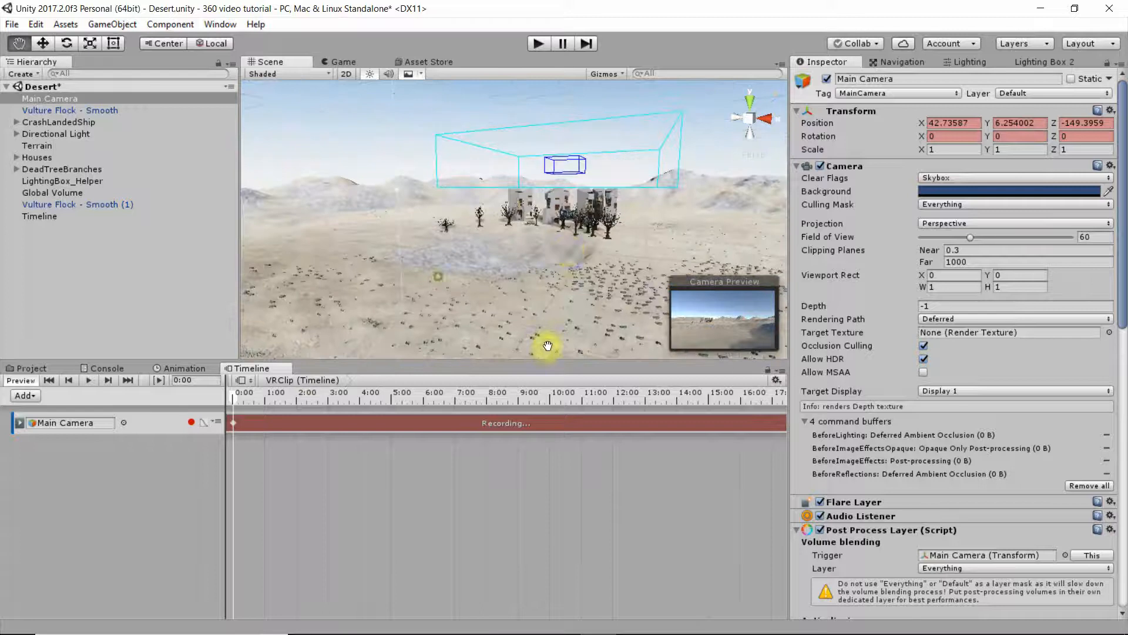
scroll(566, 246, up, 4)
scroll(567, 258, up, 5)
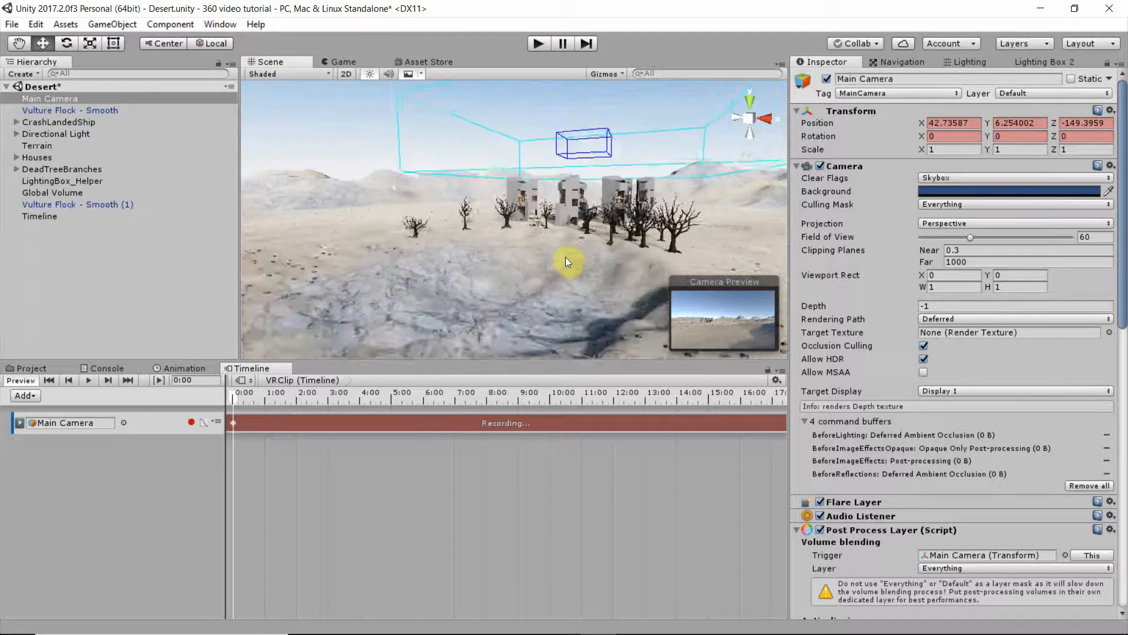
scroll(569, 270, up, 5)
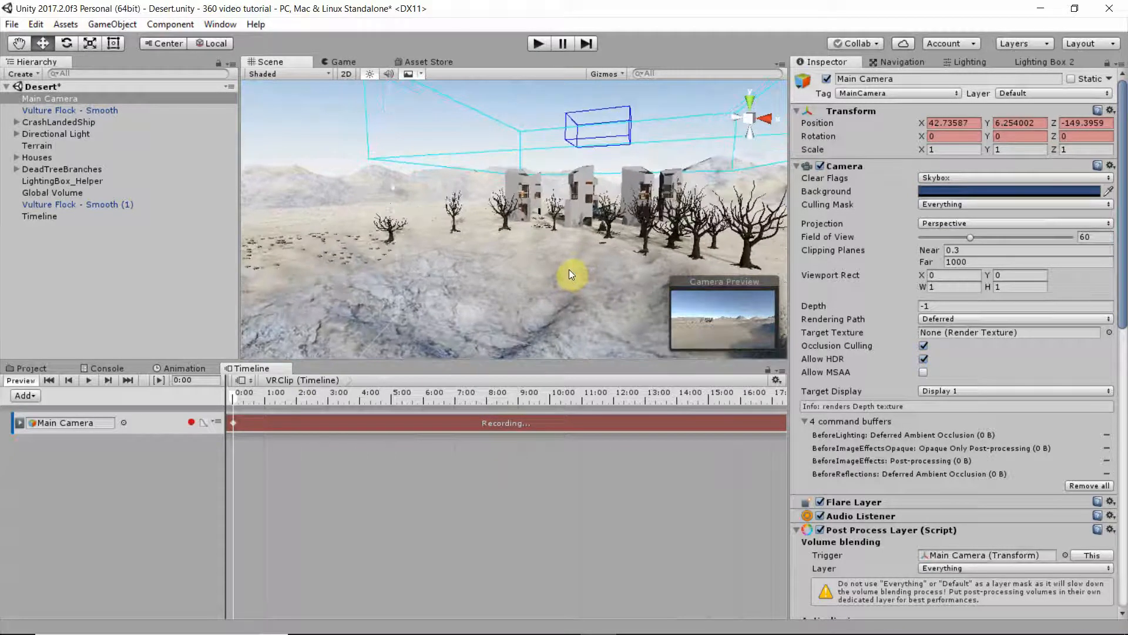
right_drag(563, 277, 521, 262)
scroll(500, 256, up, 5)
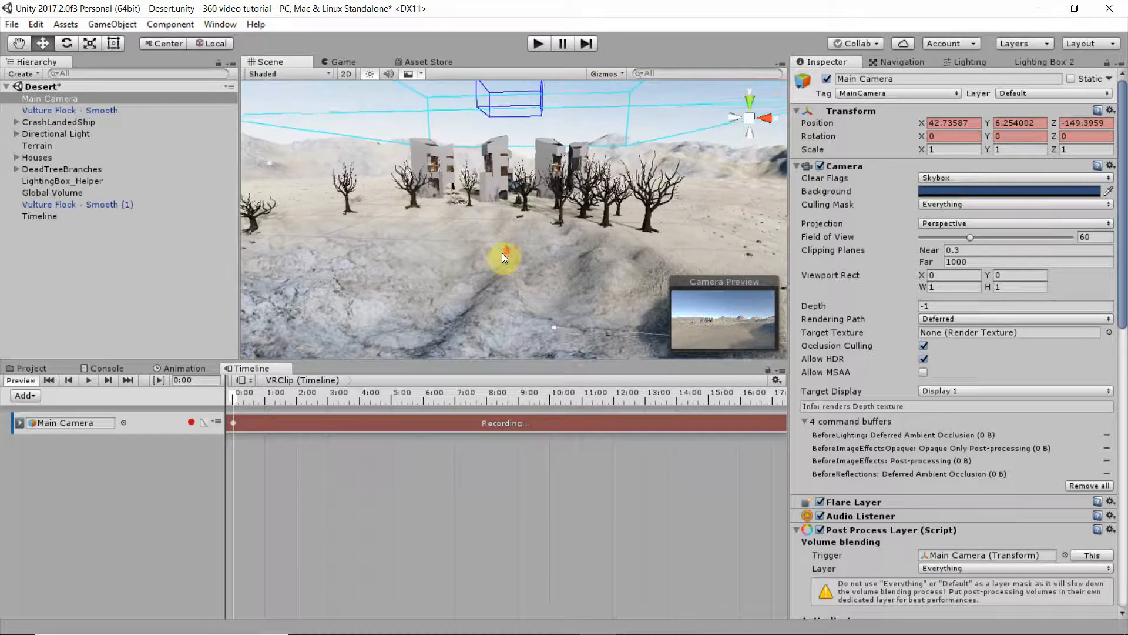
scroll(509, 267, up, 5)
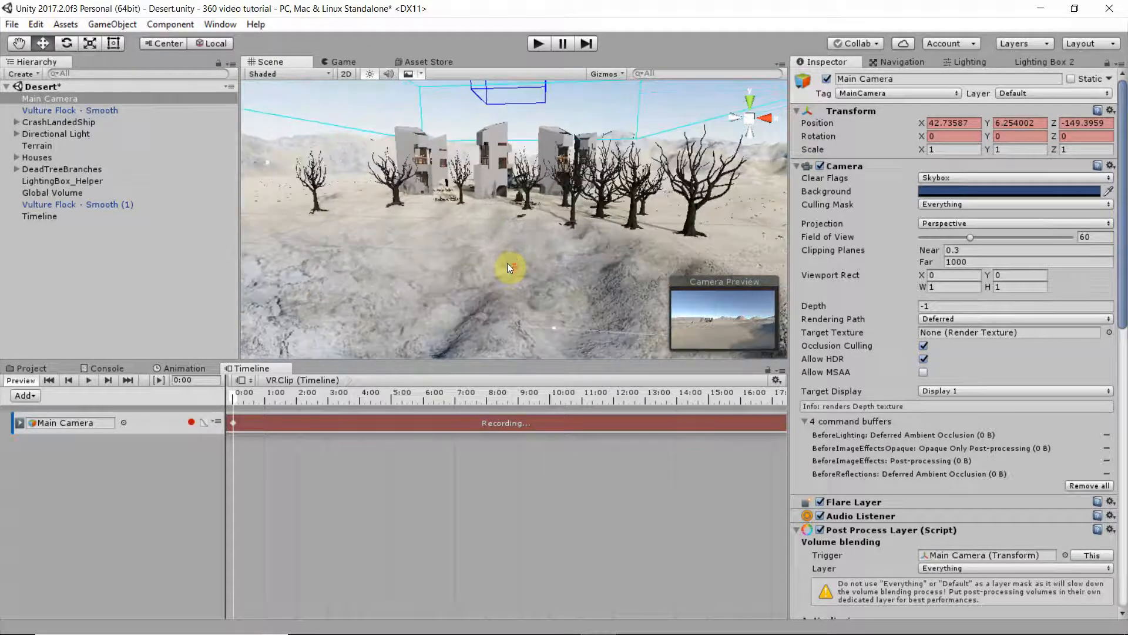
scroll(512, 270, up, 6)
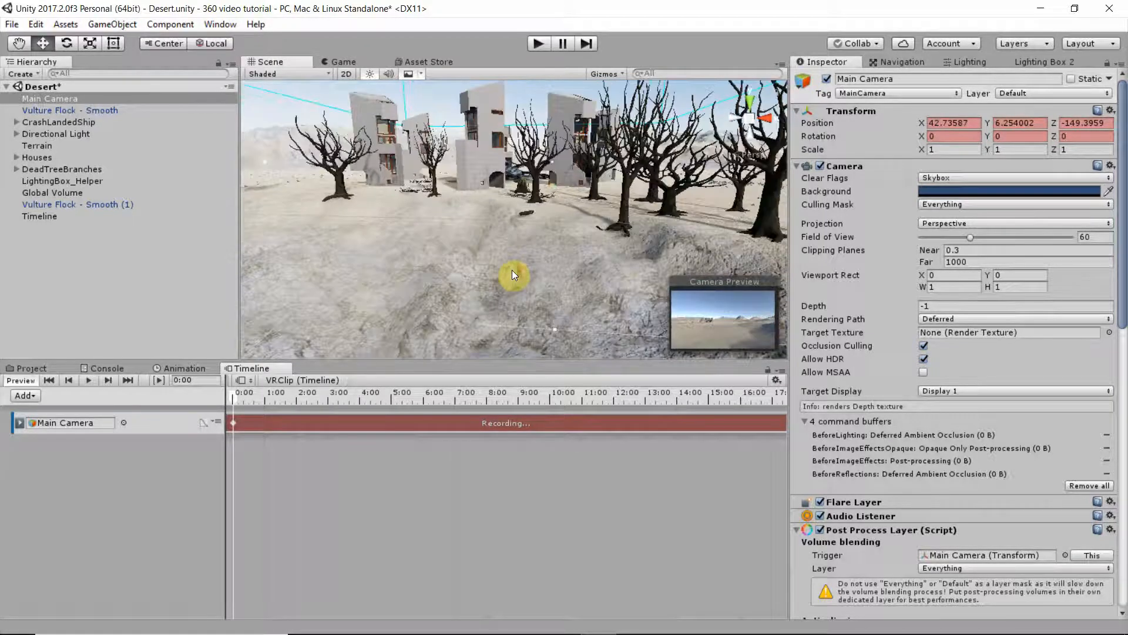
mouse_move(533, 270)
middle_down()
mouse_move(575, 292)
mouse_move(529, 275)
middle_up()
right_drag(548, 230, 547, 230)
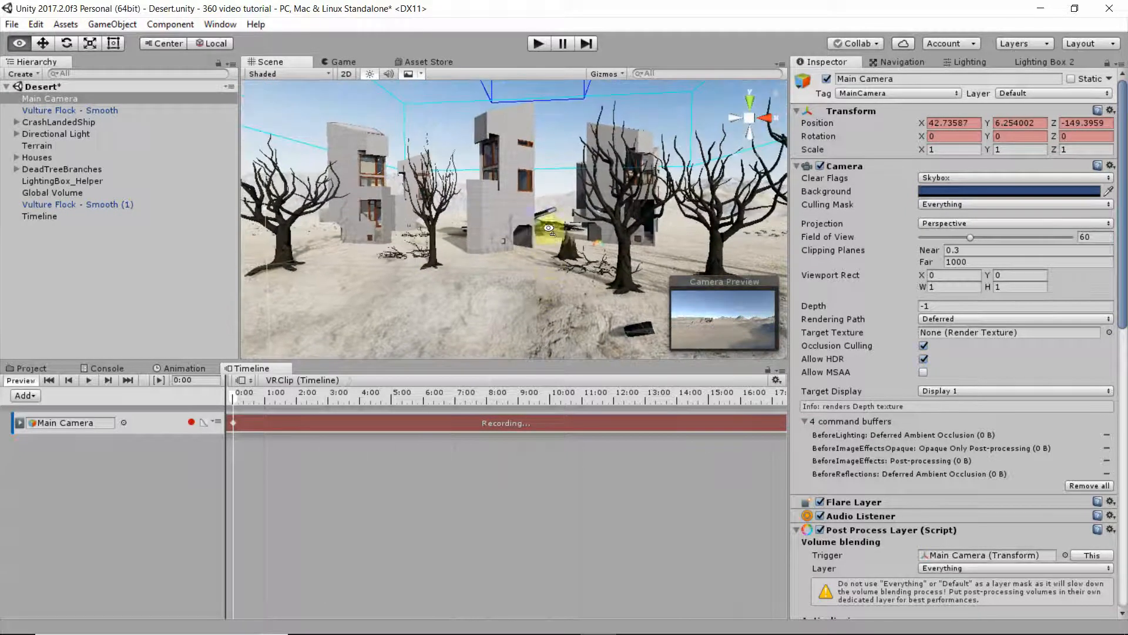
scroll(542, 281, up, 3)
scroll(540, 281, up, 2)
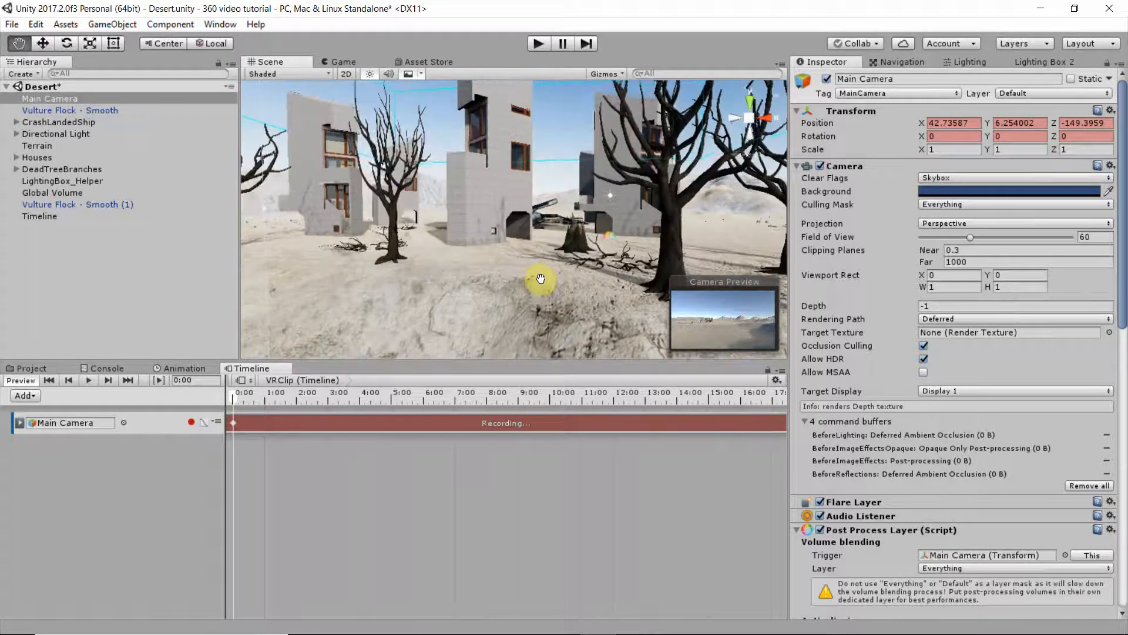
scroll(542, 281, up, 2)
scroll(541, 281, up, 1)
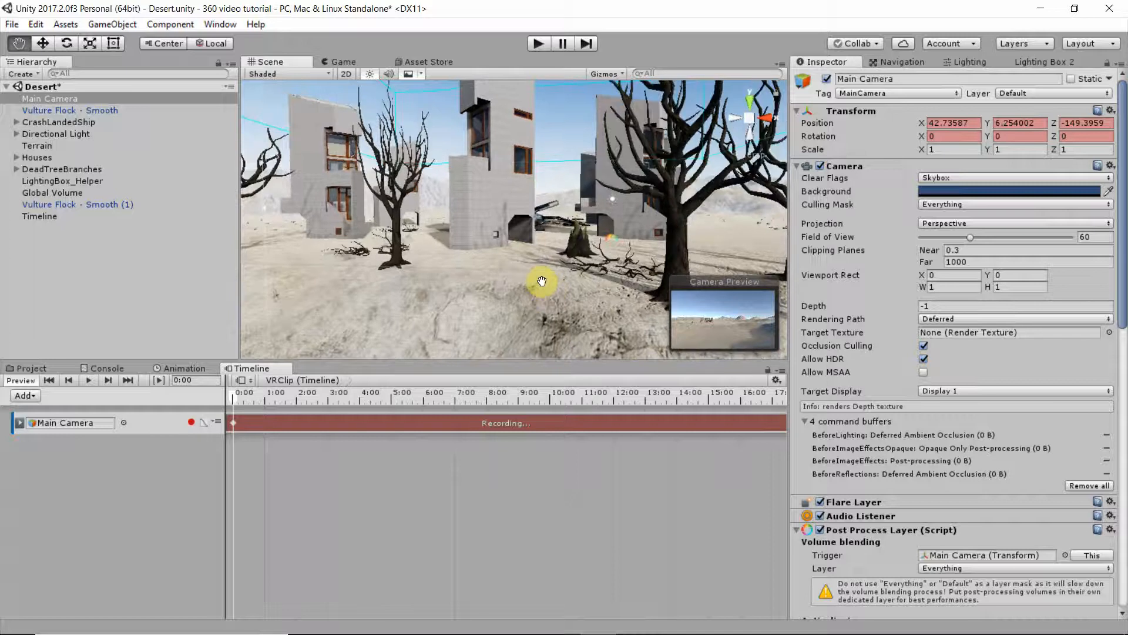
key(w)
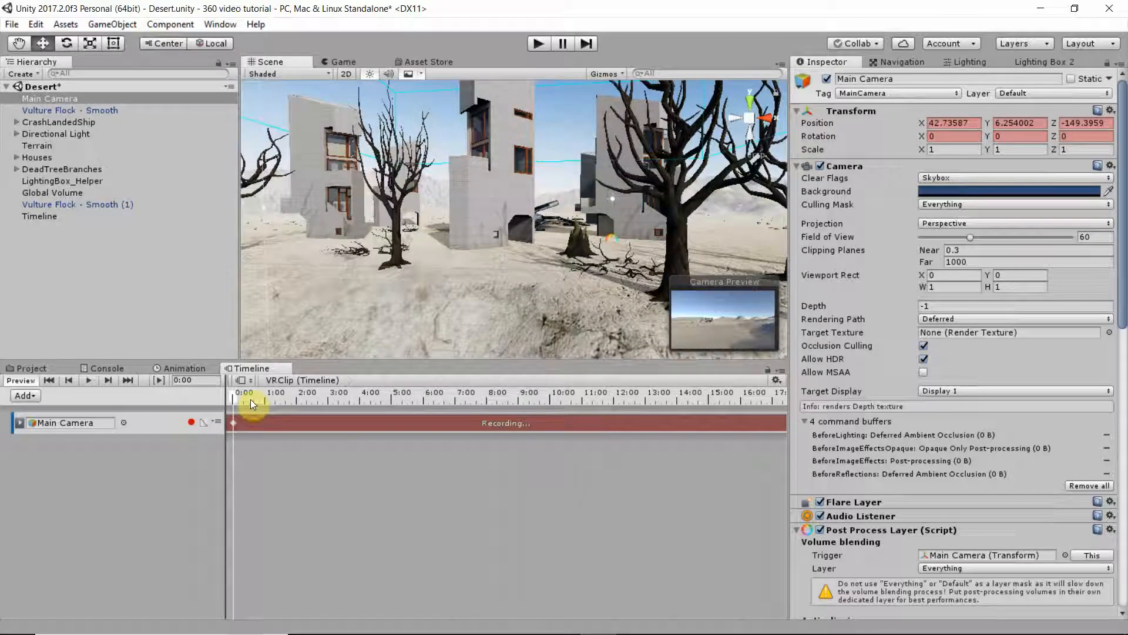
drag(235, 396, 709, 405)
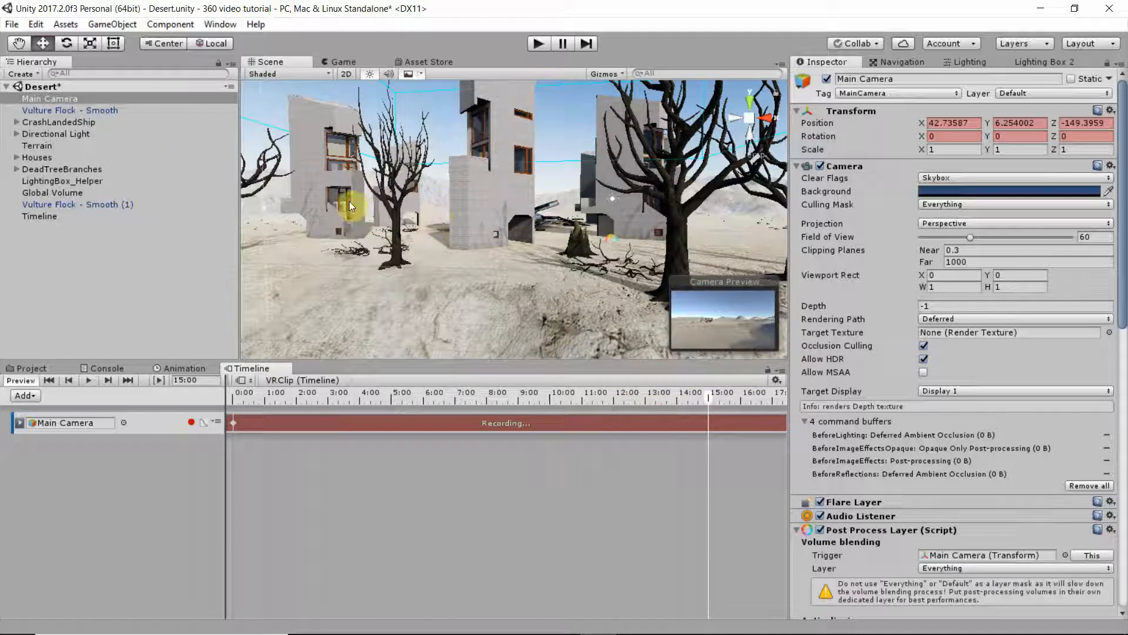
click(114, 25)
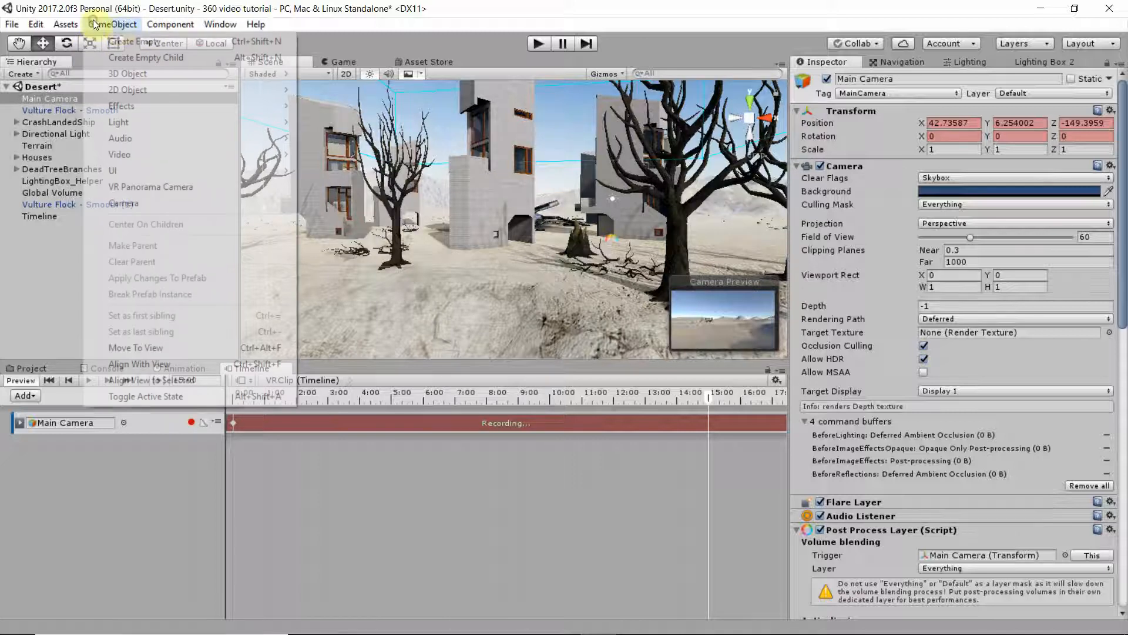
click(138, 364)
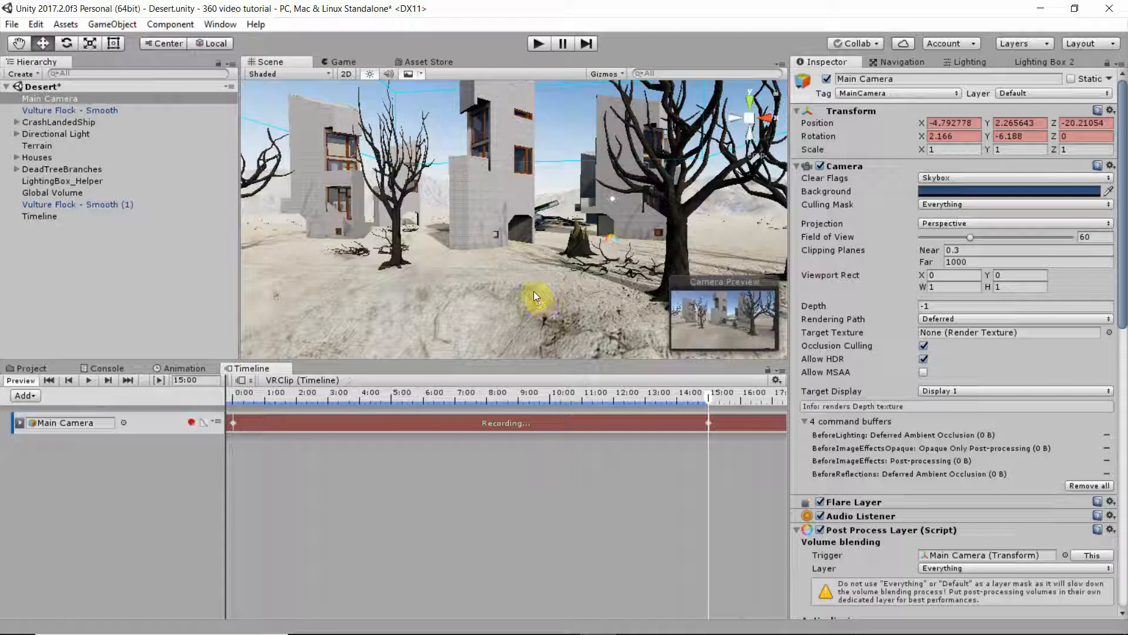
Fit about 25 seconds in the timeline and frame the crashed ship among the houses in the Scene view.
scroll(534, 399, down, 3)
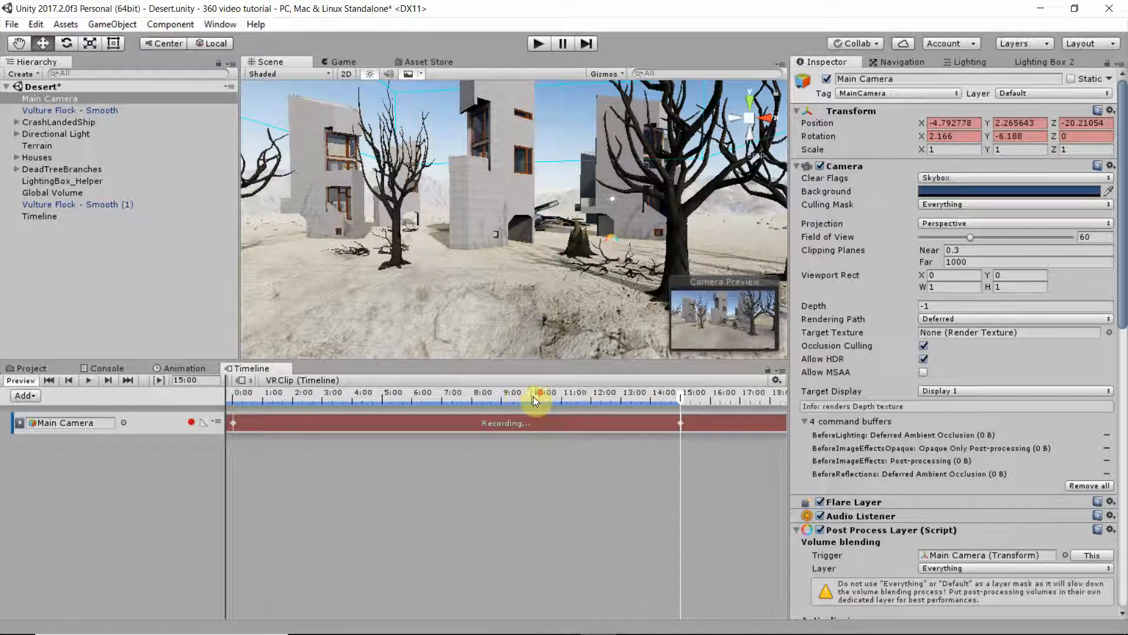
scroll(534, 398, down, 3)
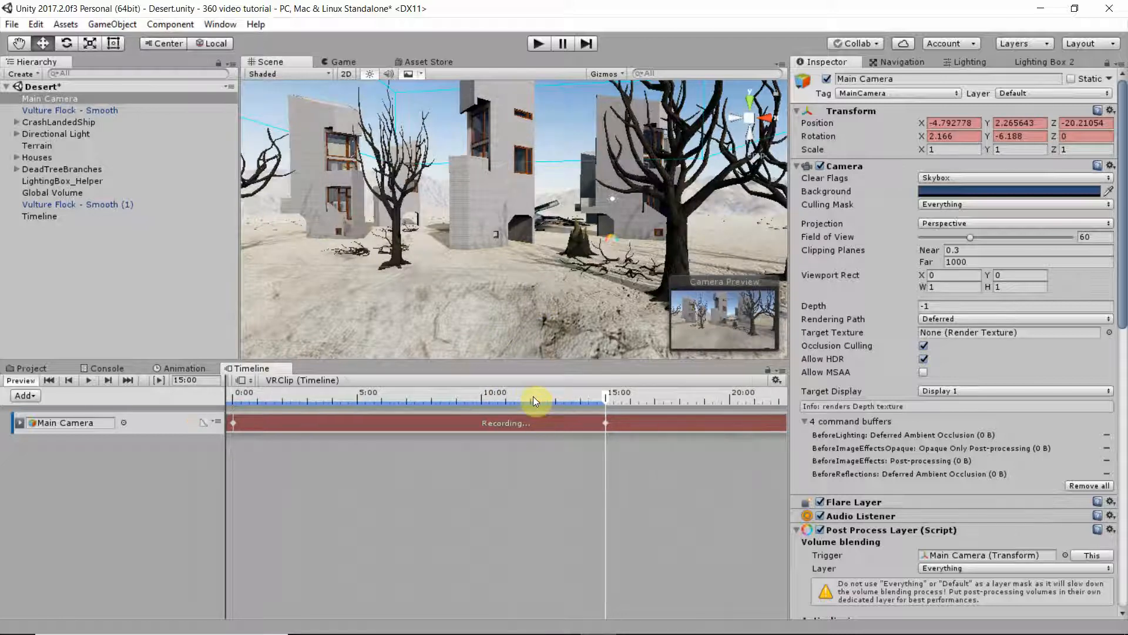
scroll(533, 400, down, 4)
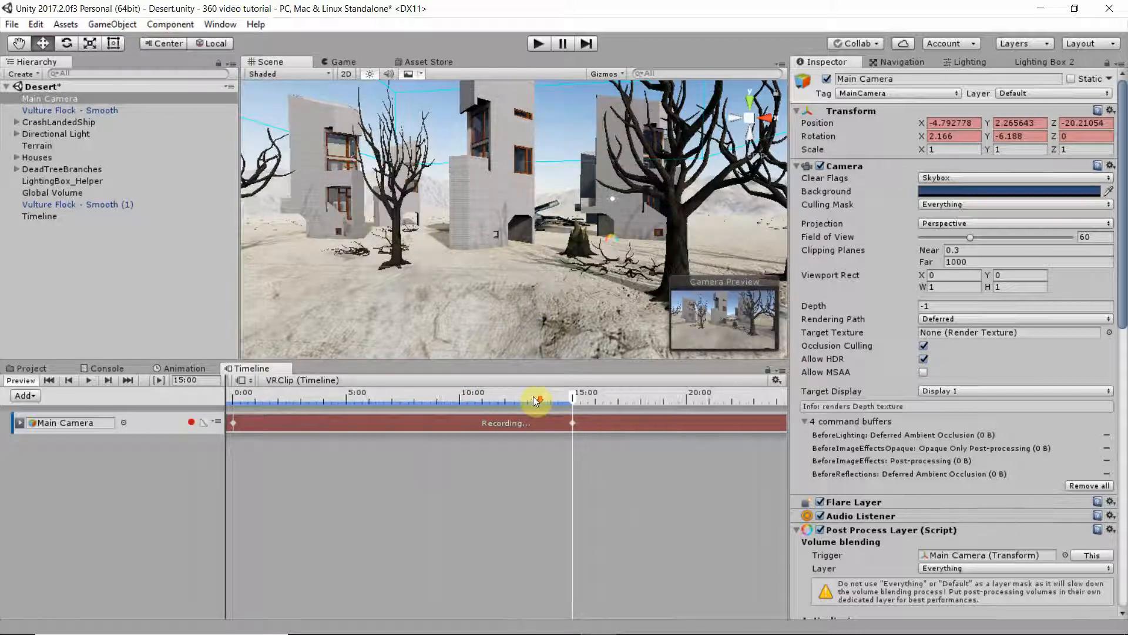
scroll(533, 396, down, 1)
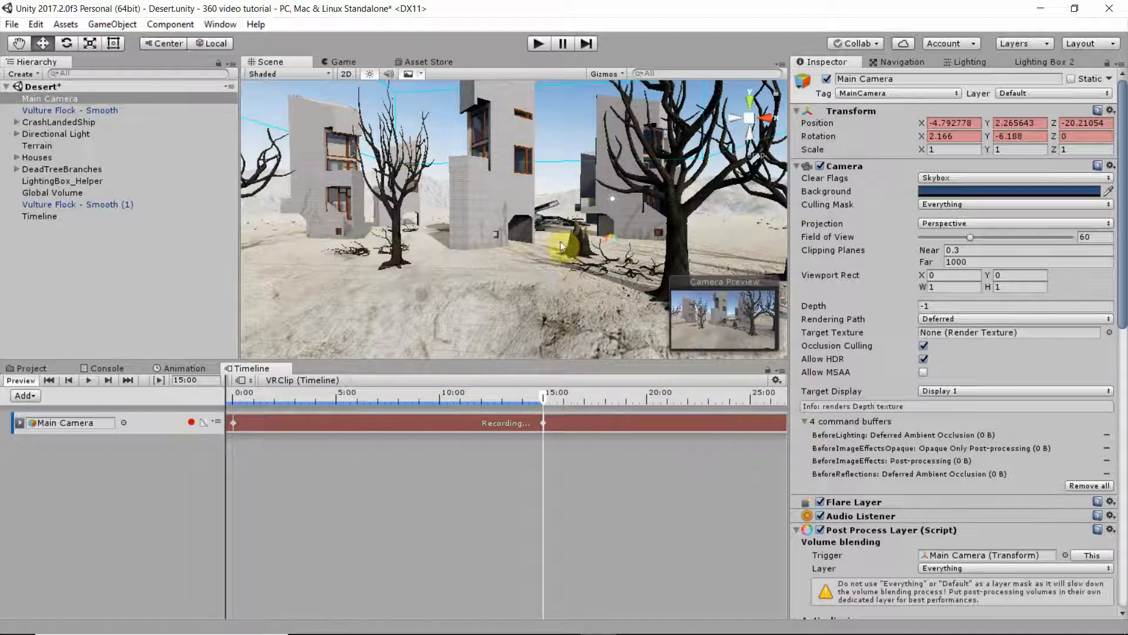
scroll(570, 242, up, 6)
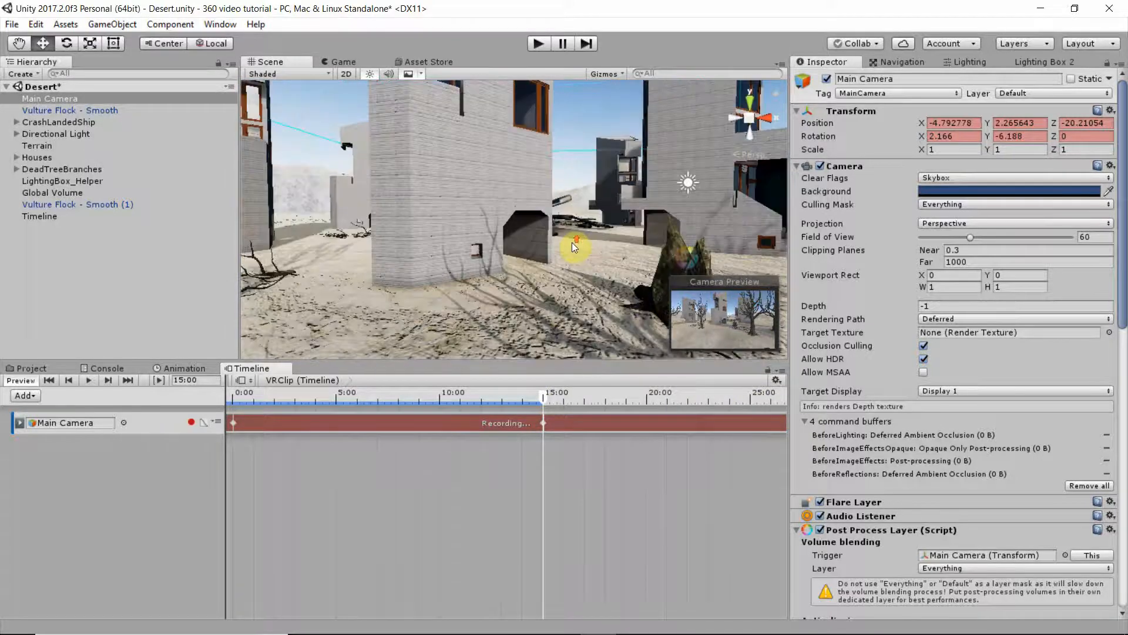
middle_drag(567, 245, 537, 246)
scroll(538, 247, up, 2)
scroll(538, 247, up, 8)
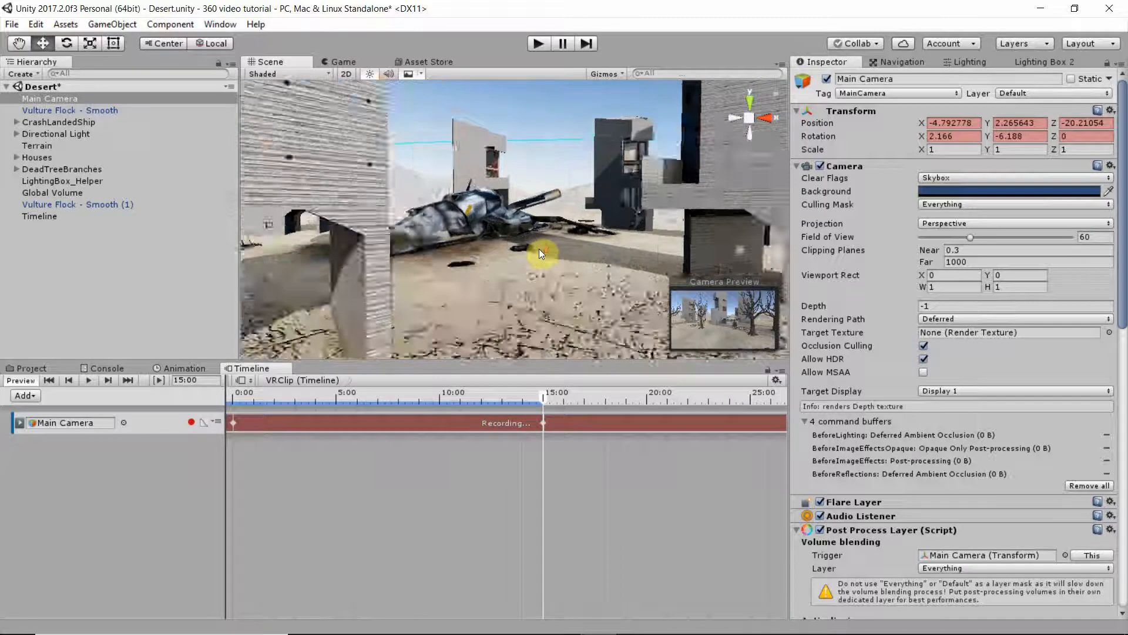
scroll(538, 249, up, 6)
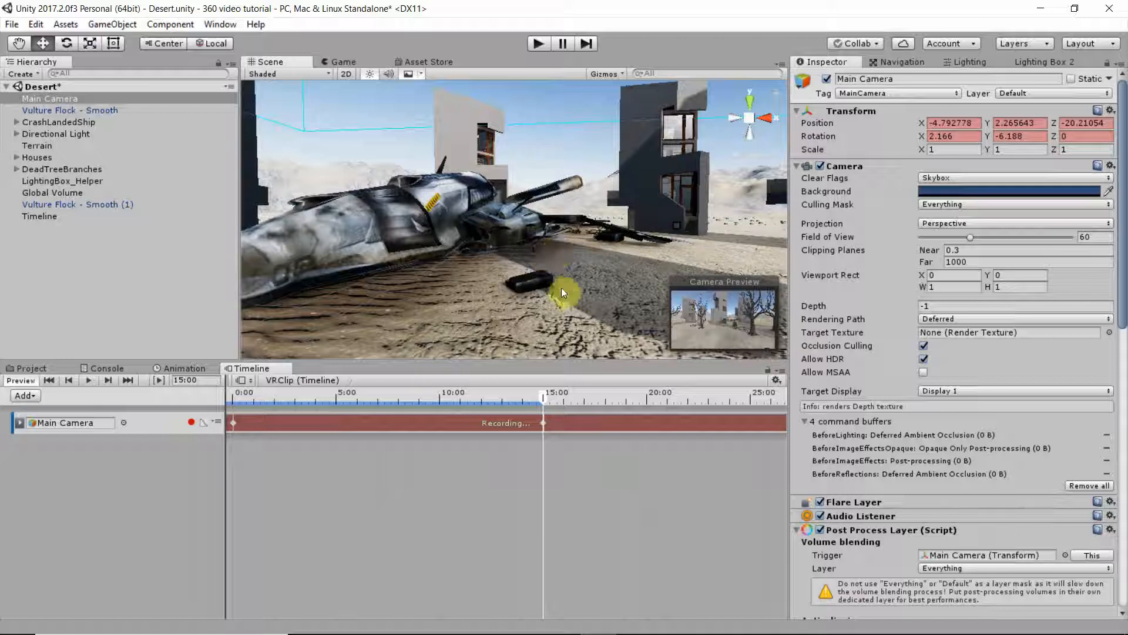
Set the Main Camera's X and Y rotation to 0 at the 15-second keyframe.
click(965, 136)
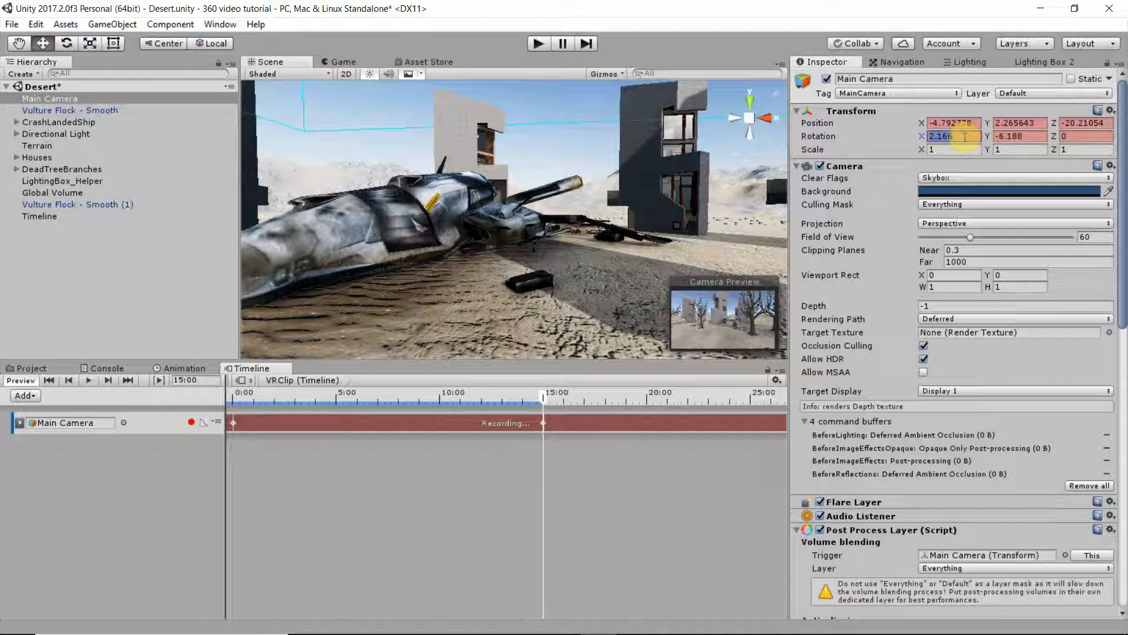
text(0)
key(Tab)
text(0)
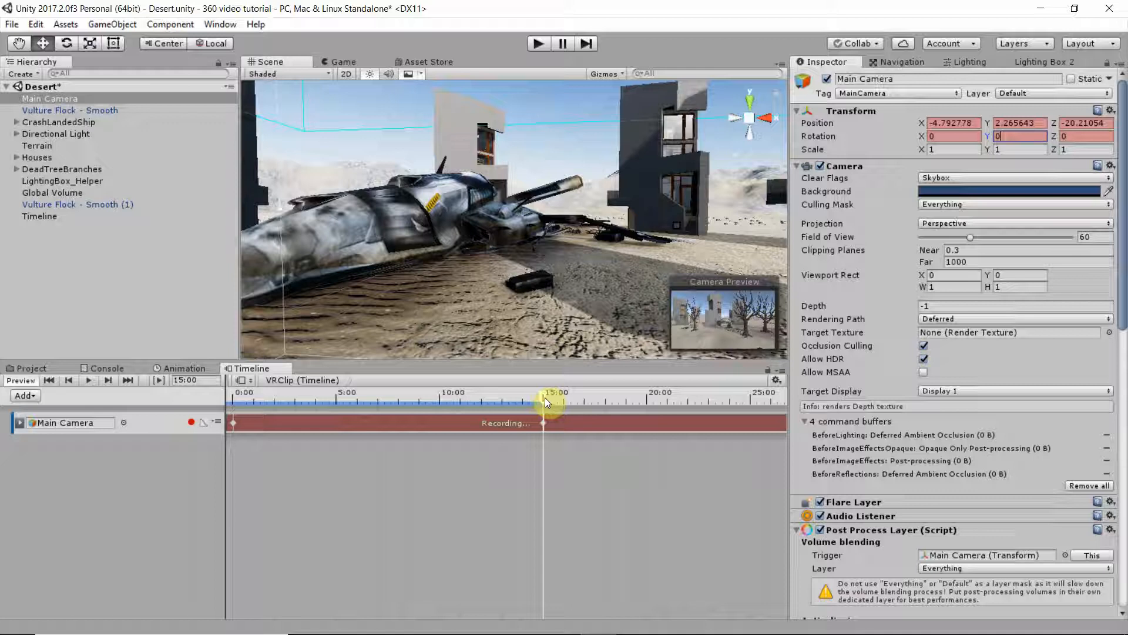
Key the Main Camera at 25 seconds by aligning it with the current view beside the ship, and set its X and Y rotation to 0.
drag(548, 397, 749, 403)
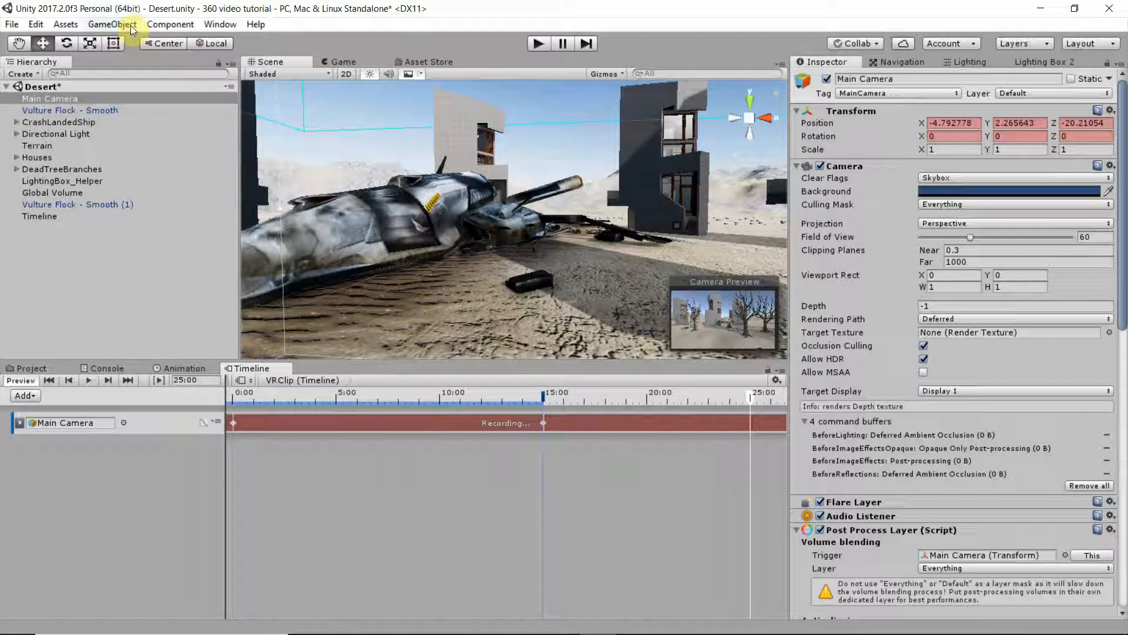
click(104, 25)
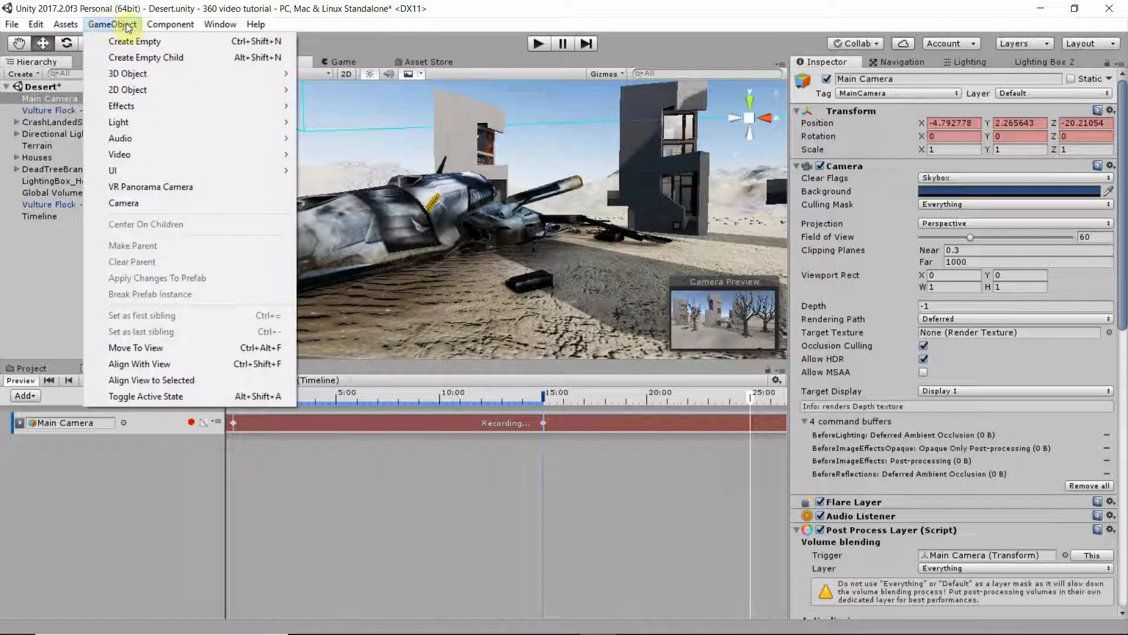
click(135, 364)
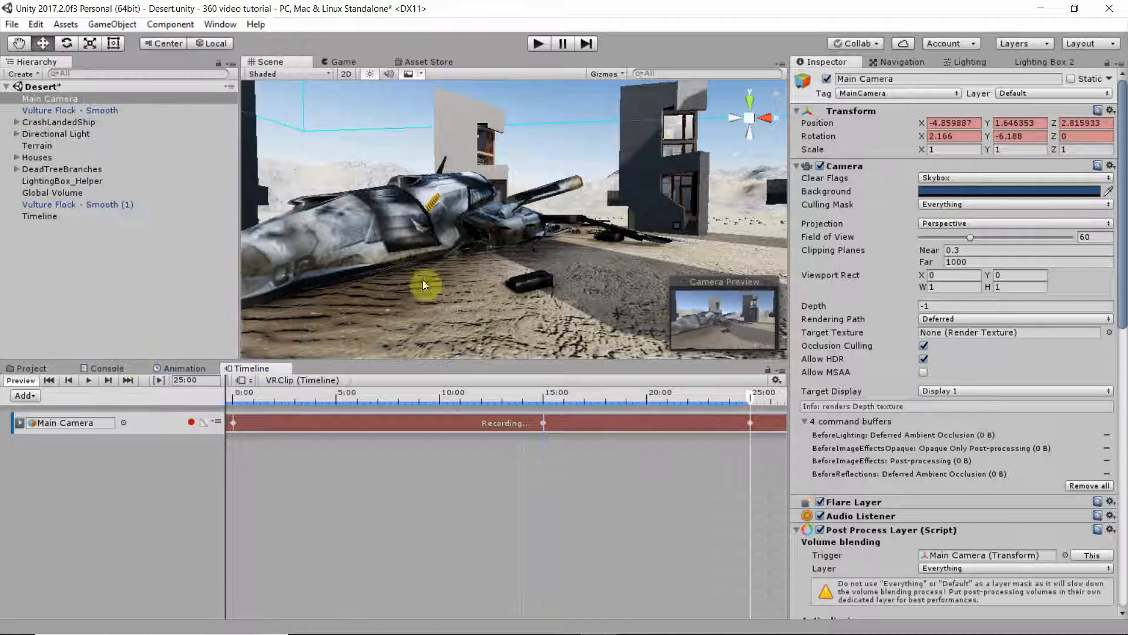
click(951, 136)
text(0)
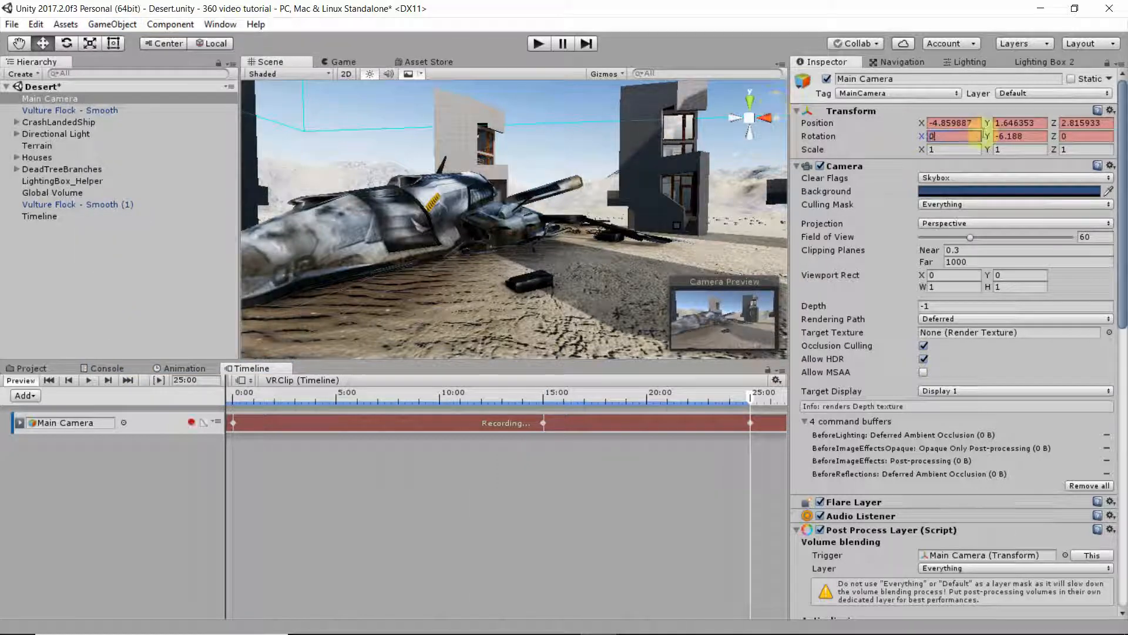
key(Tab)
text(0)
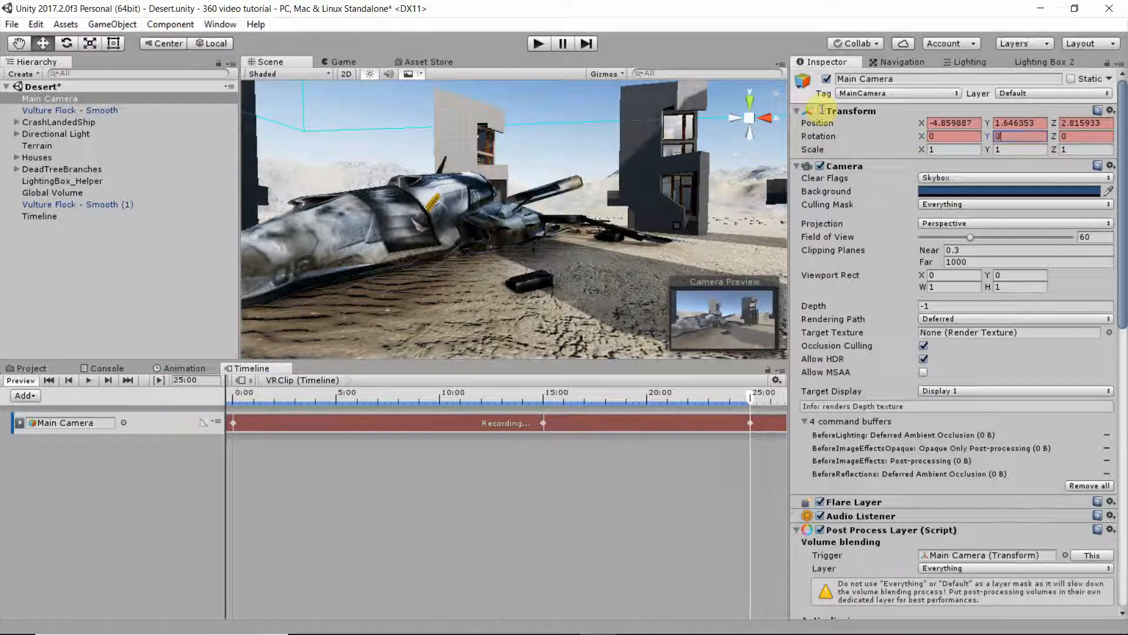
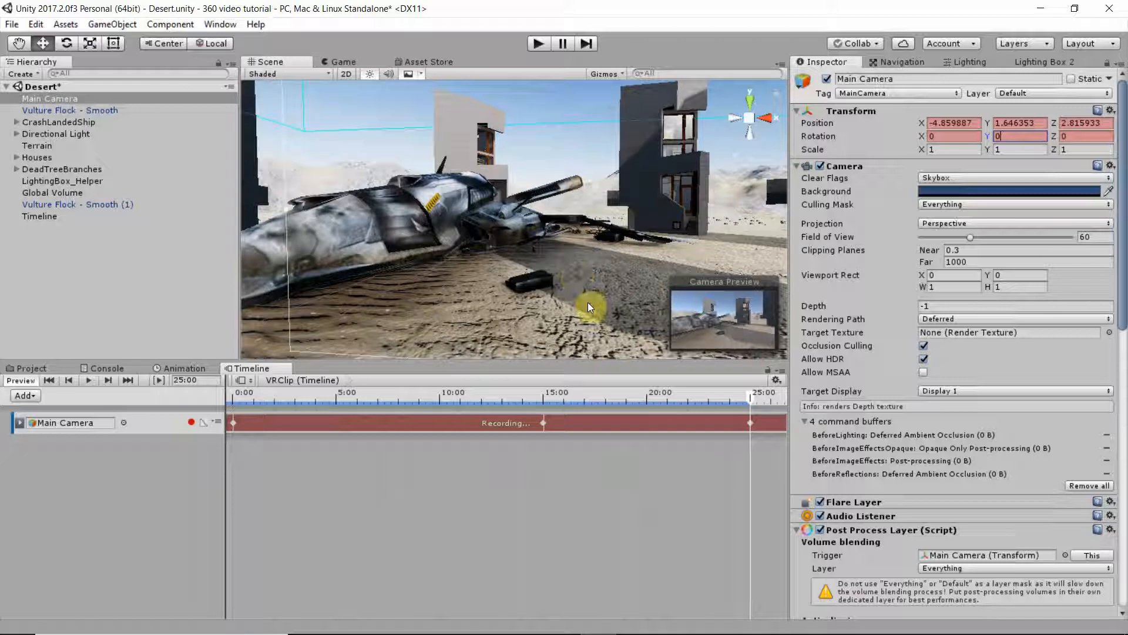
Fit about 40 seconds in the timeline and frame a raised Scene view above the crashed ship, facing the houses.
scroll(575, 398, down, 5)
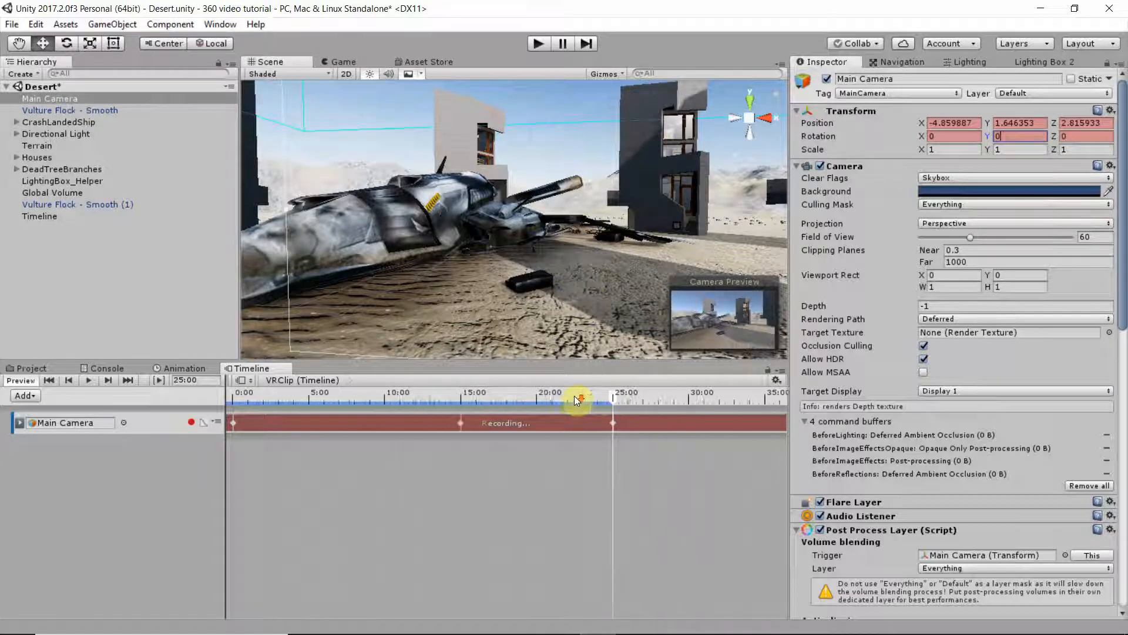
scroll(573, 395, down, 2)
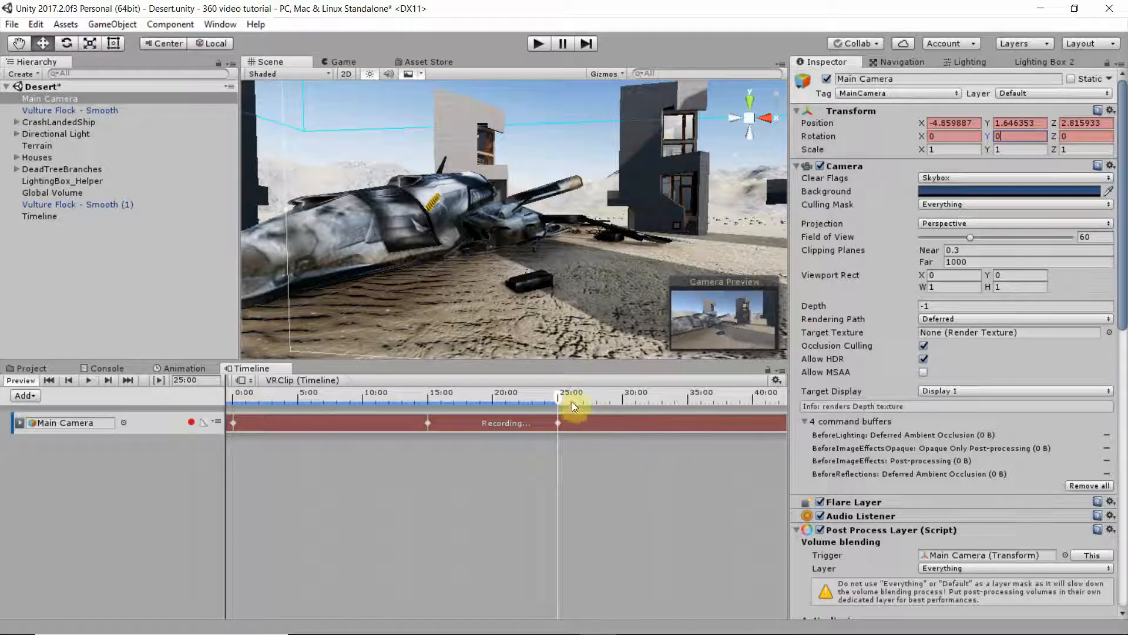
middle_drag(497, 271, 561, 344)
scroll(514, 266, up, 3)
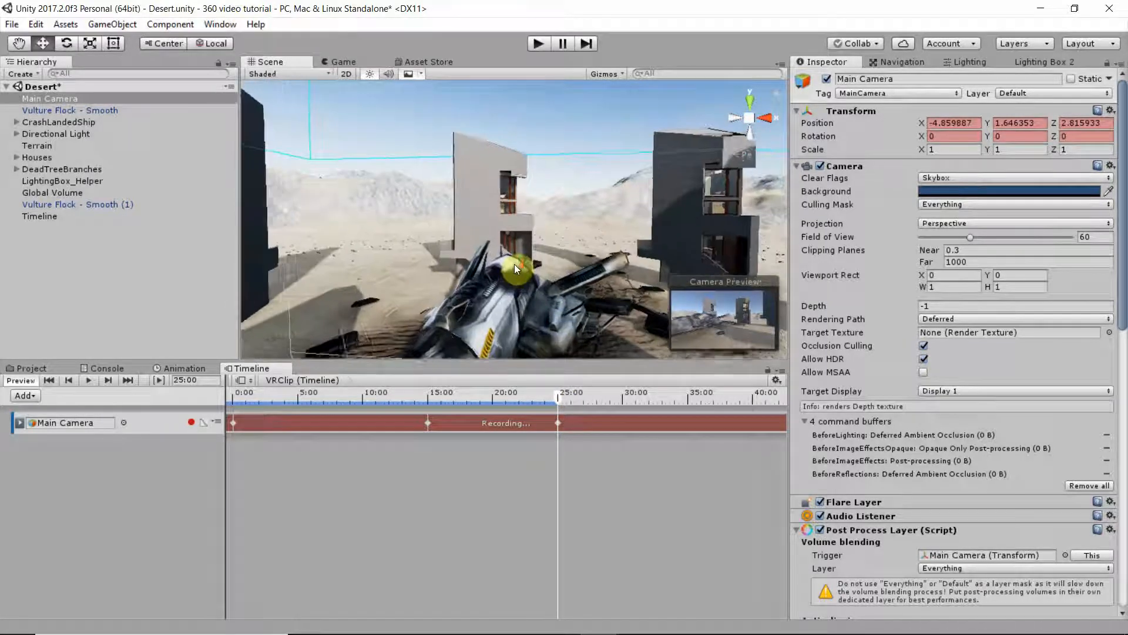
scroll(515, 265, up, 8)
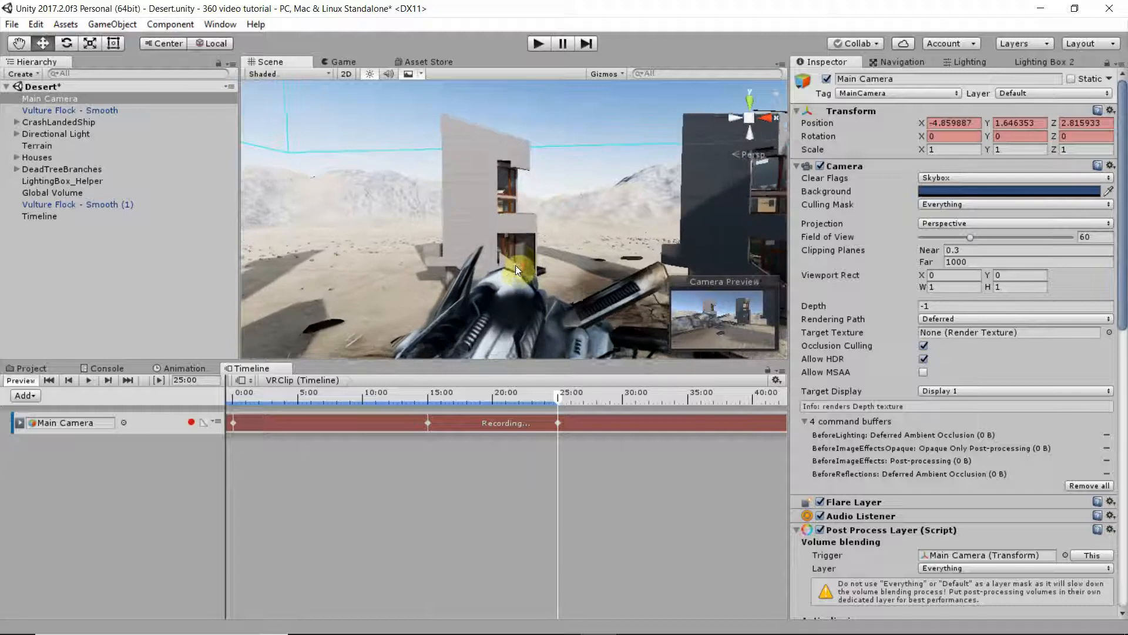
mouse_move(526, 276)
right_down()
mouse_move(537, 285)
mouse_move(533, 260)
right_up()
scroll(534, 260, down, 2)
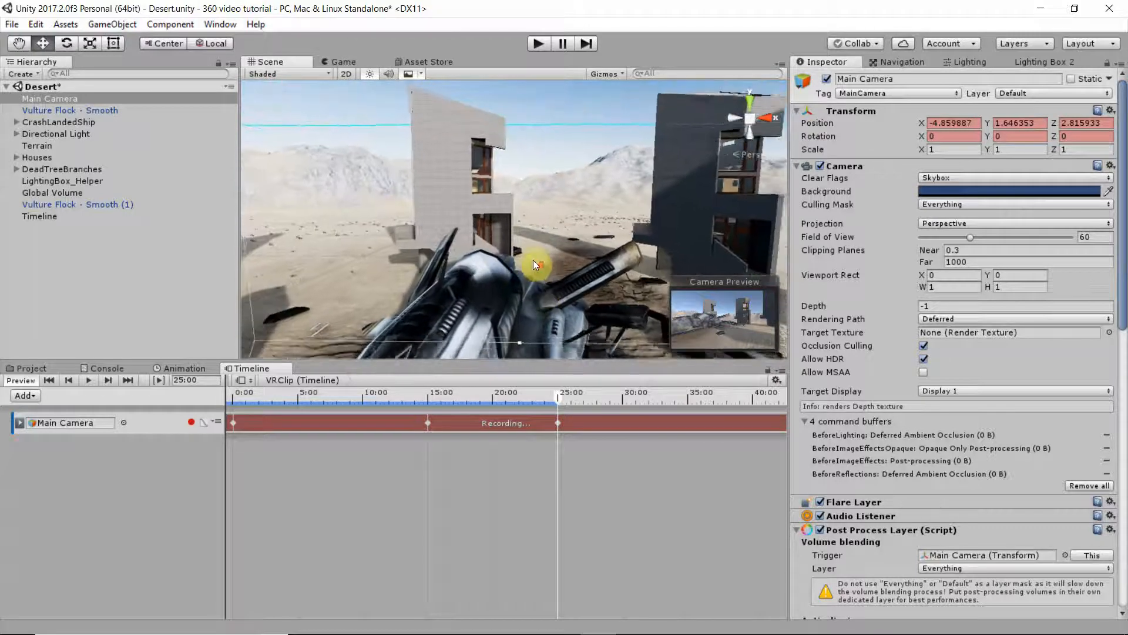
middle_drag(531, 248, 542, 356)
middle_drag(550, 299, 556, 386)
middle_drag(557, 179, 636, 282)
middle_drag(556, 254, 621, 335)
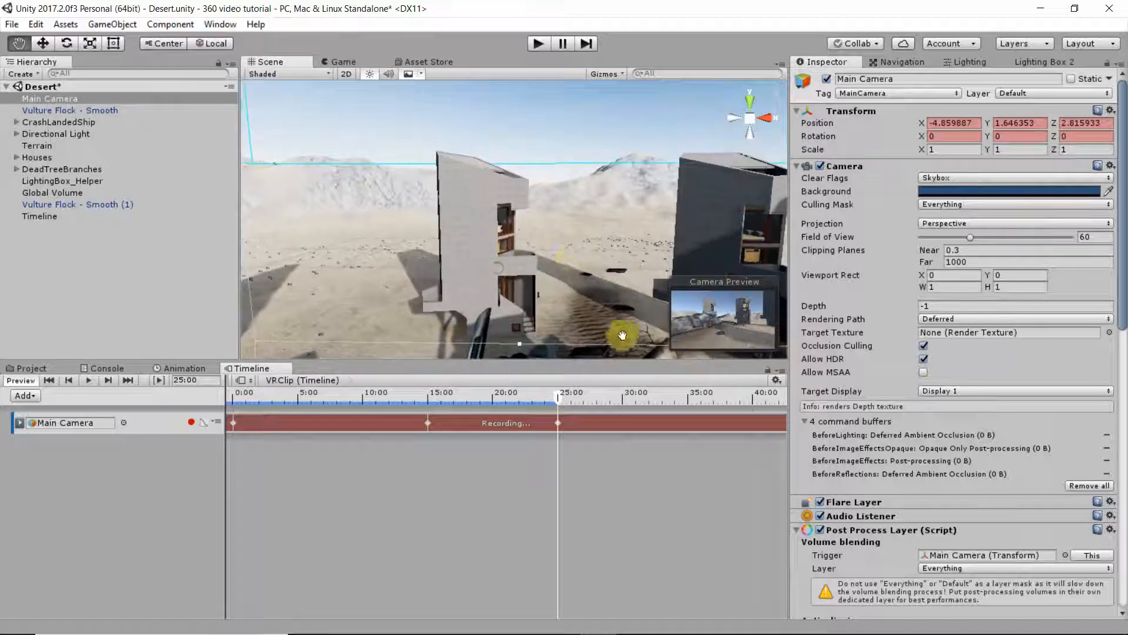
middle_drag(559, 242, 587, 320)
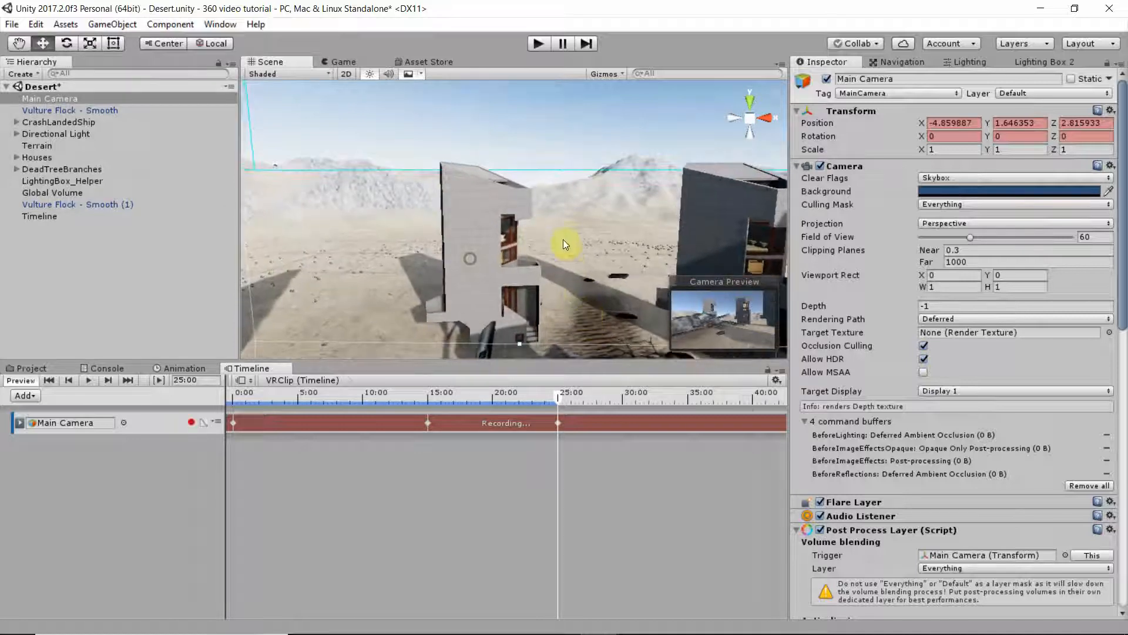
middle_drag(568, 270, 568, 270)
middle_drag(451, 186, 455, 217)
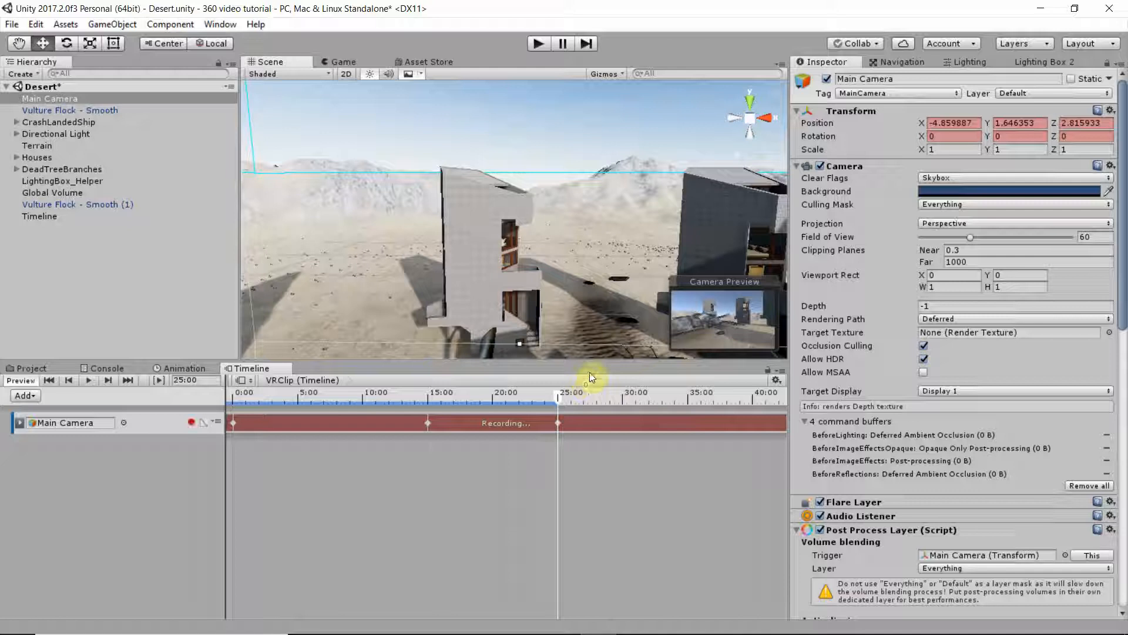
Key the Main Camera at 35 seconds by aligning it with the raised view, and set its X and Y rotation to 0.
drag(557, 395, 688, 394)
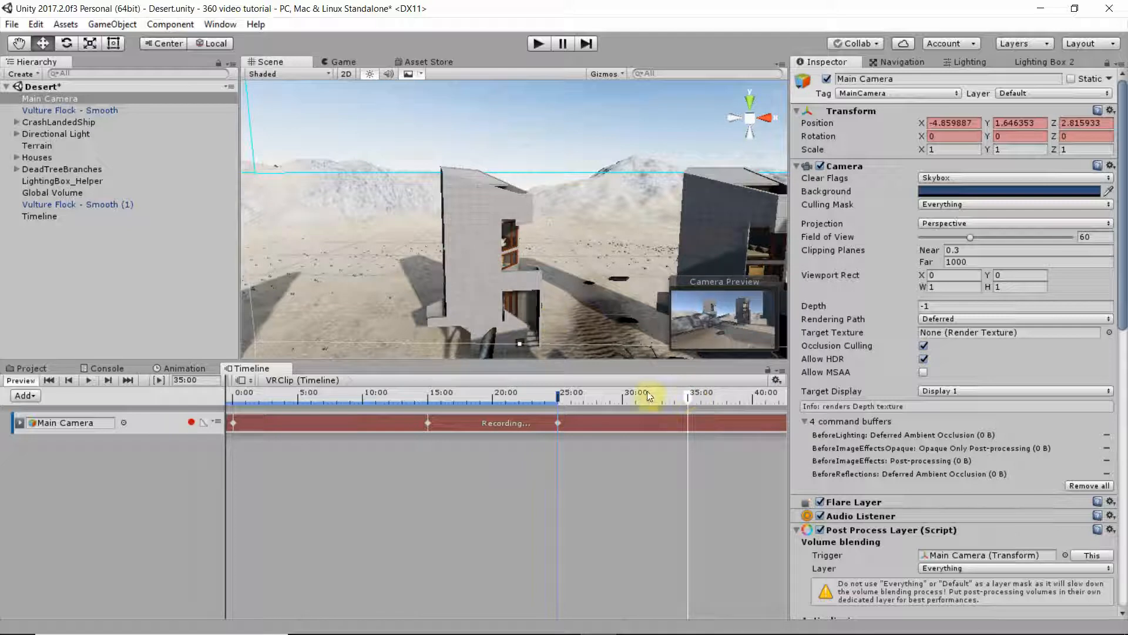
click(88, 23)
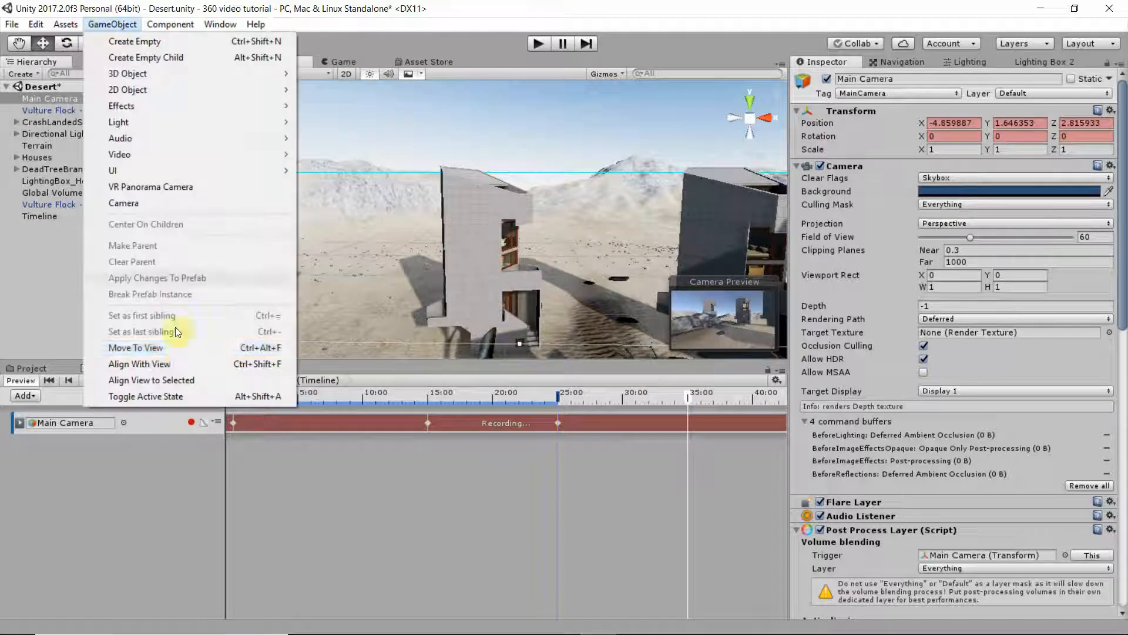
click(173, 364)
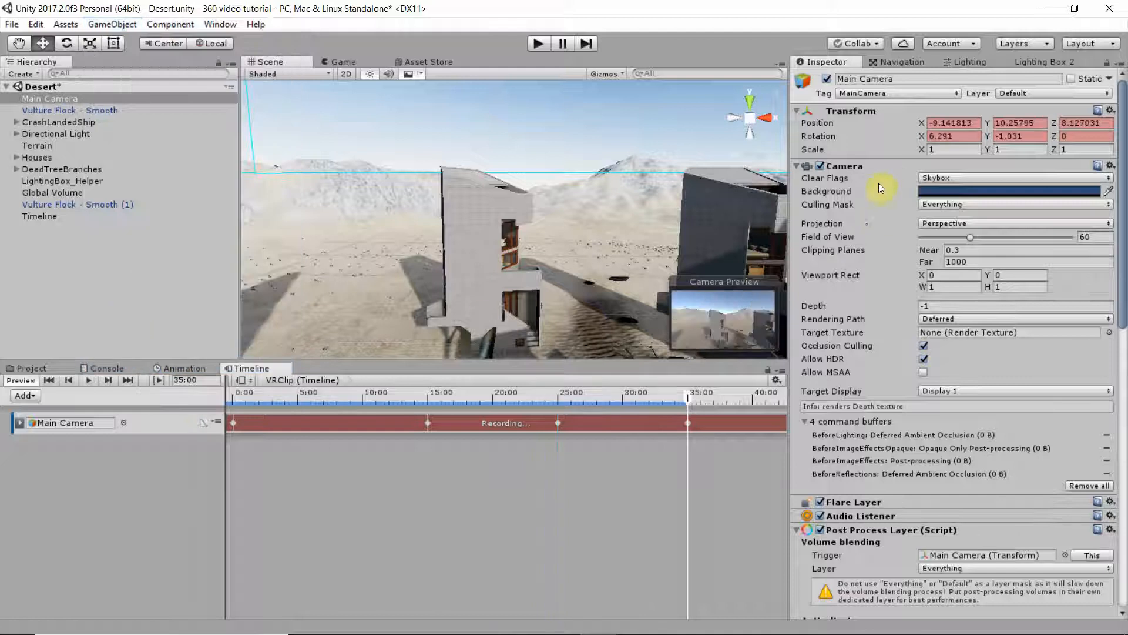
click(949, 136)
text(0)
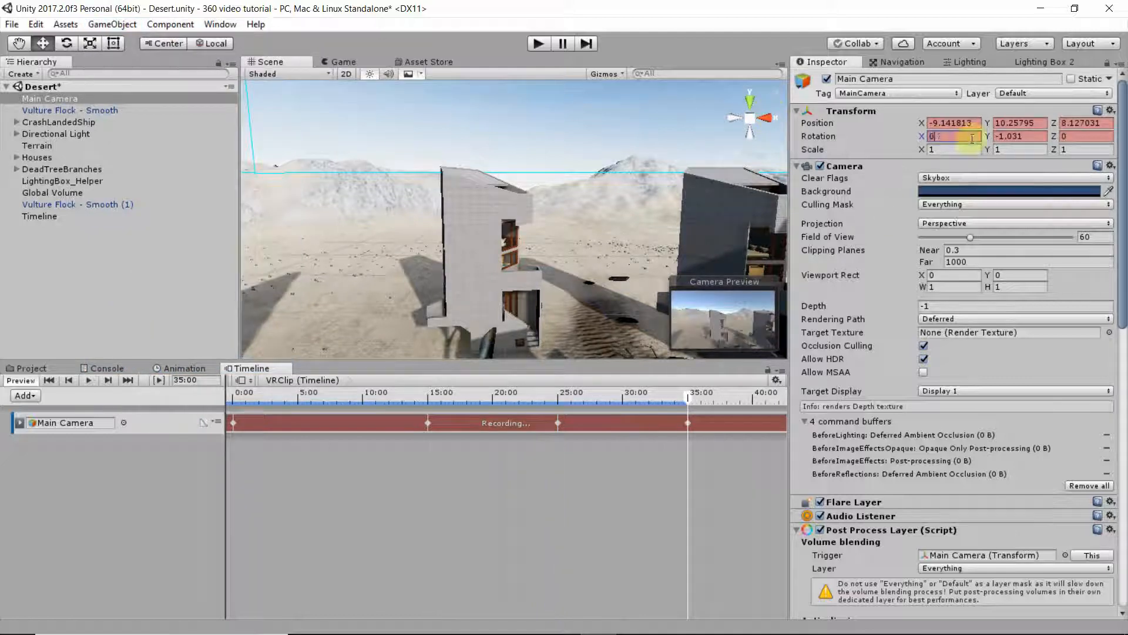
key(Tab)
text(0)
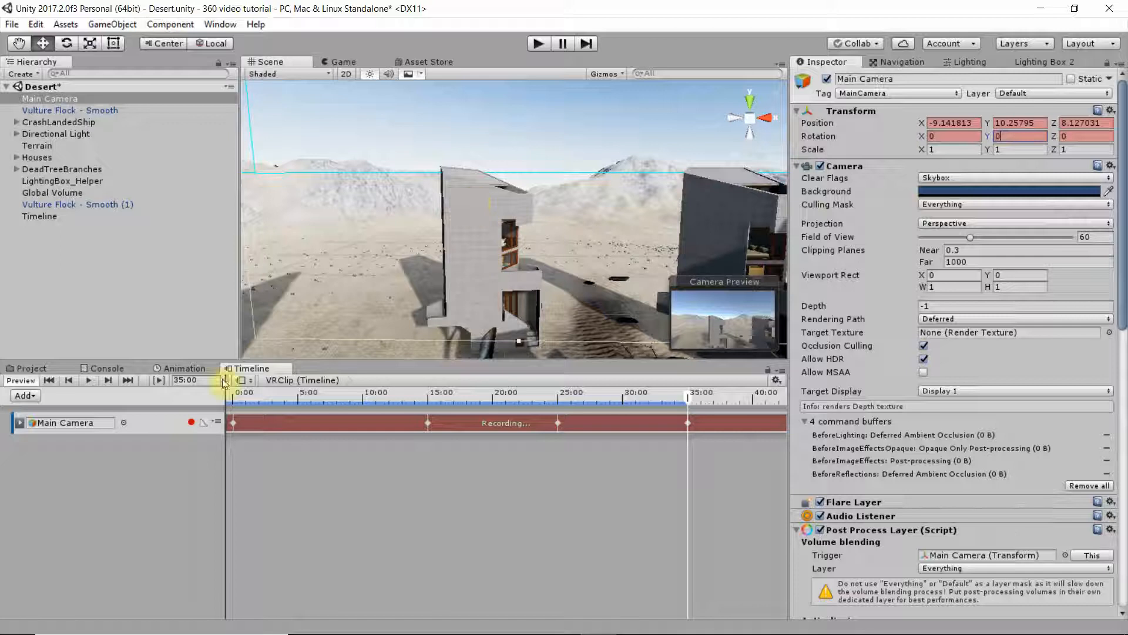
Display the timeline in frames and switch it back to seconds.
click(777, 380)
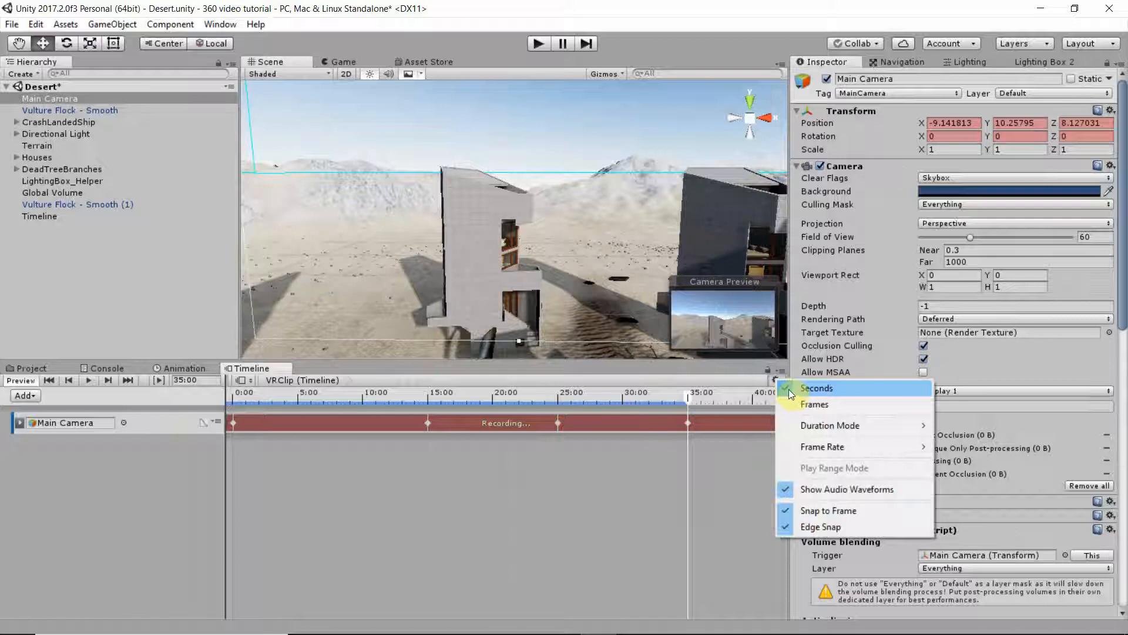
click(817, 405)
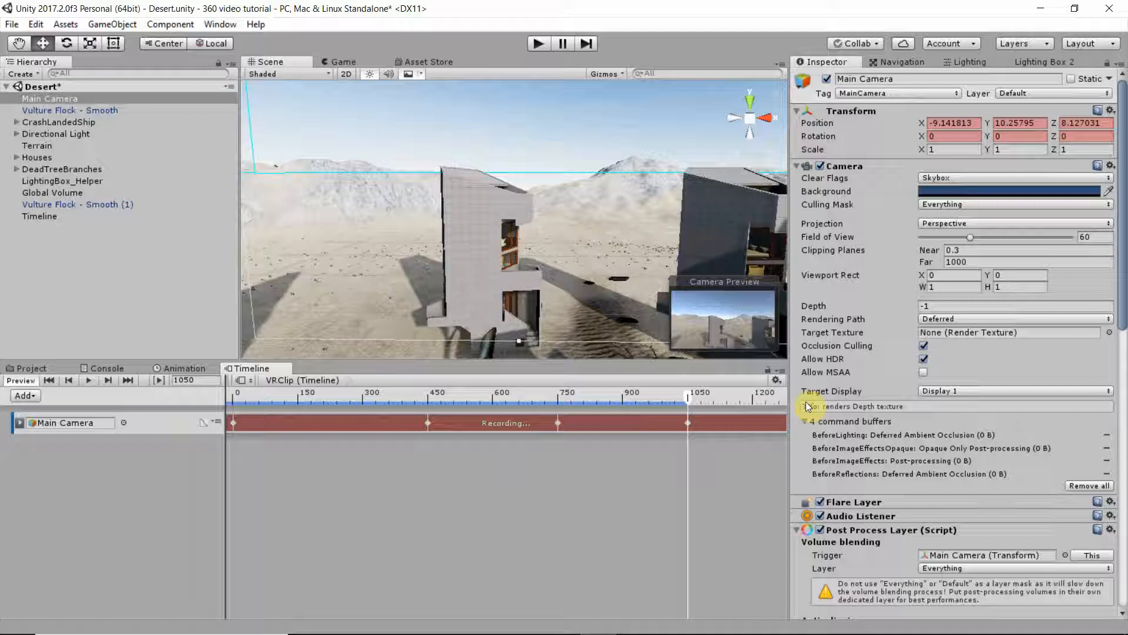
click(777, 380)
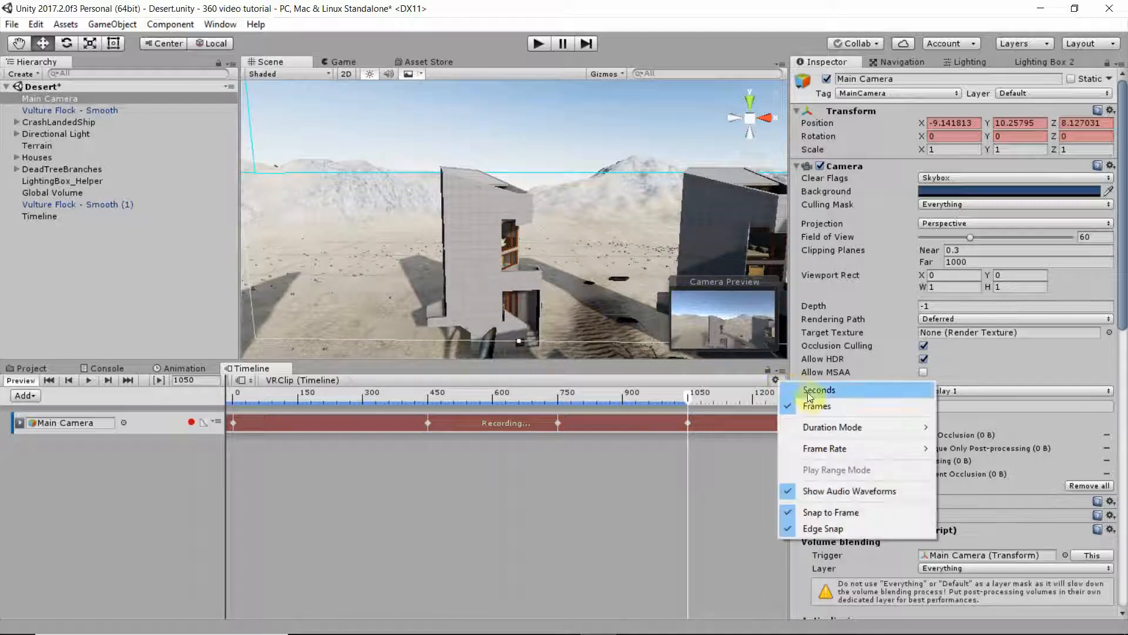
click(817, 391)
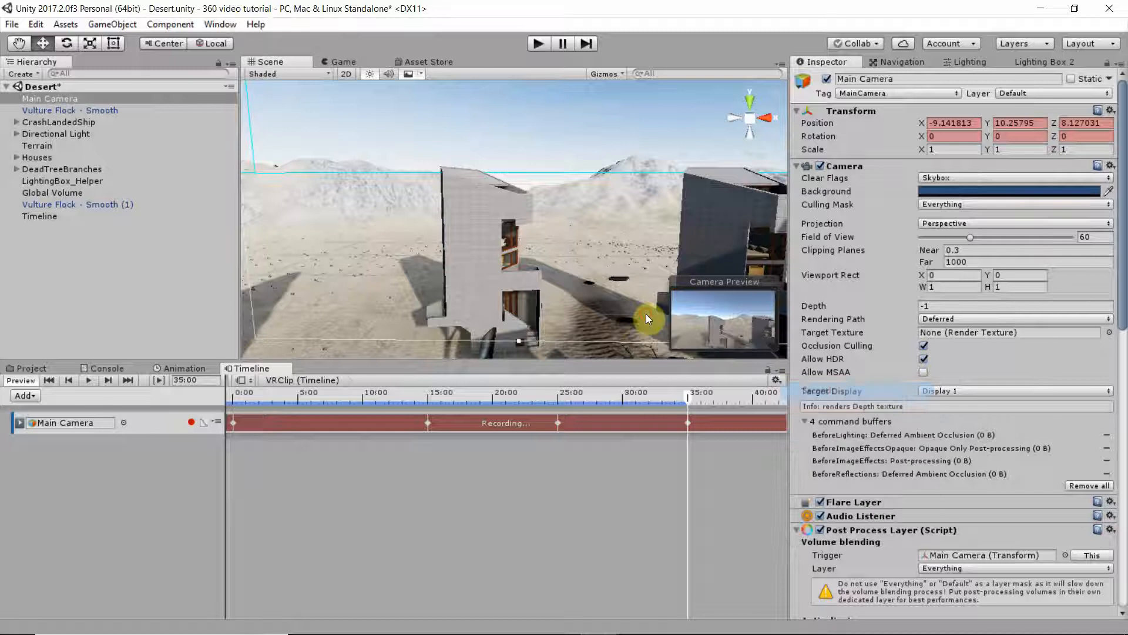
Stop recording the Main Camera track, preview the VRClip timeline from the start in the Game view, and return the playhead to 0.
click(191, 422)
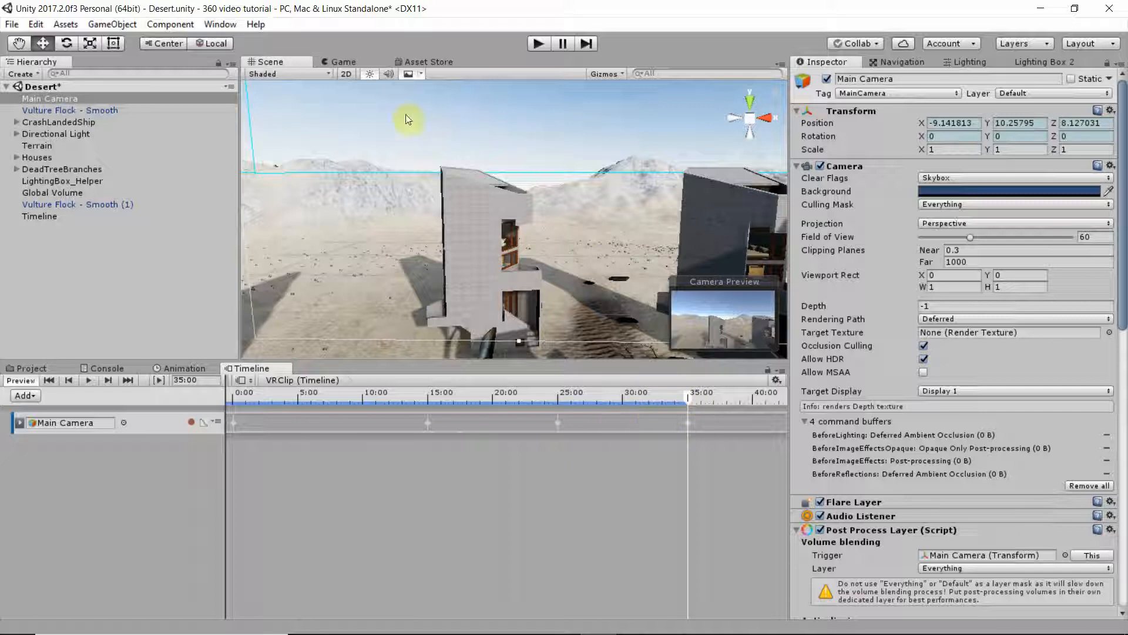
click(344, 62)
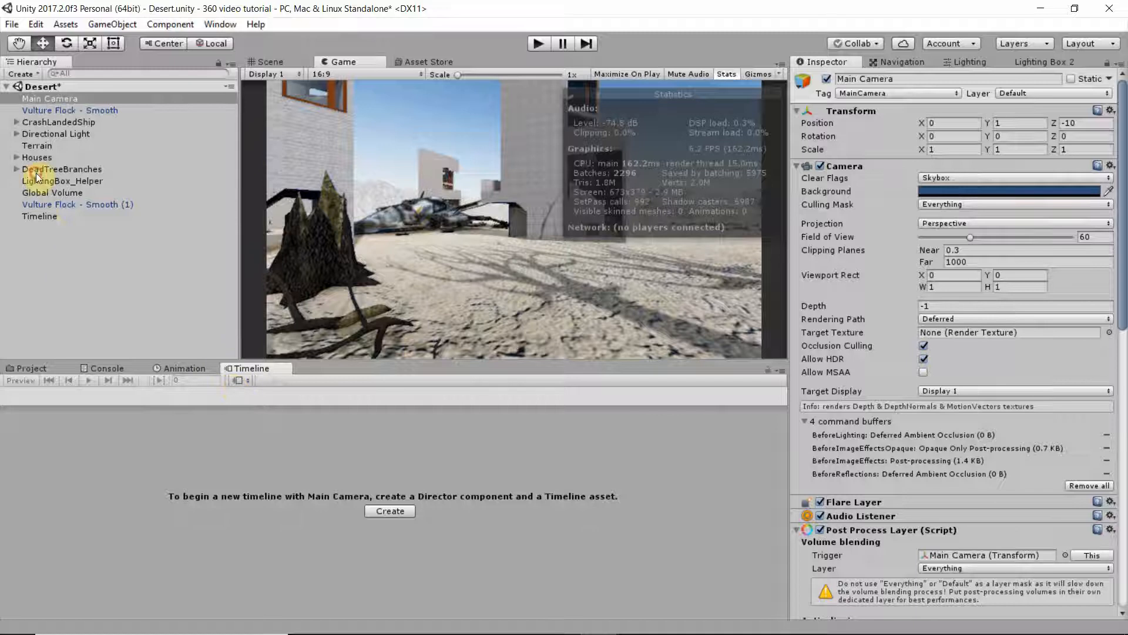
click(39, 216)
mouse_move(234, 397)
mouse_down()
mouse_move(471, 421)
mouse_move(679, 418)
mouse_move(235, 417)
mouse_up()
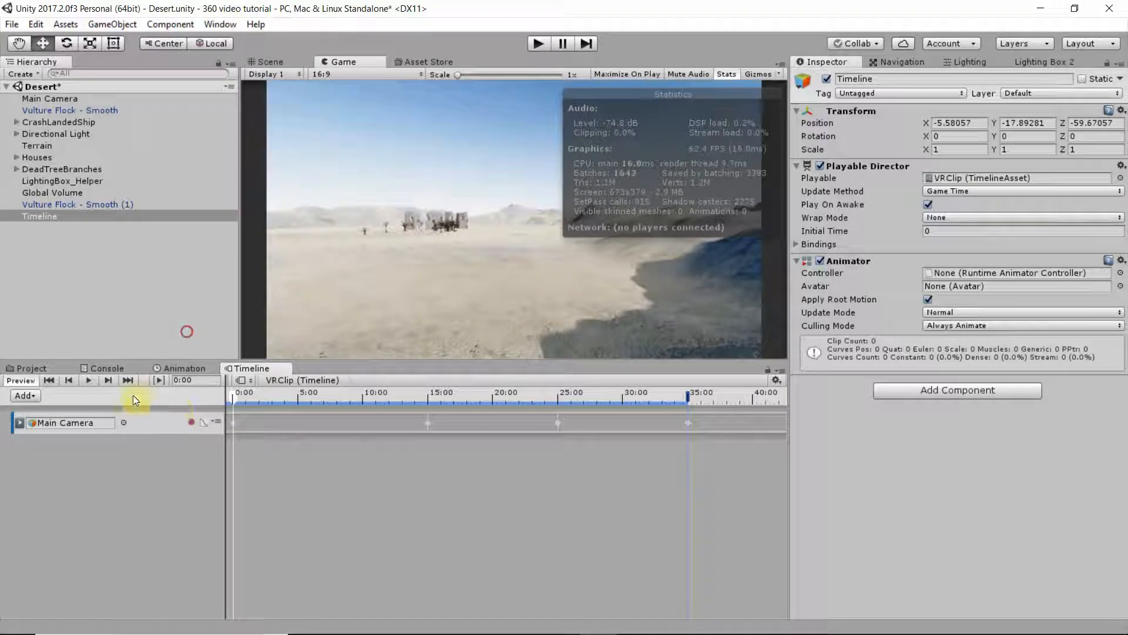
click(88, 380)
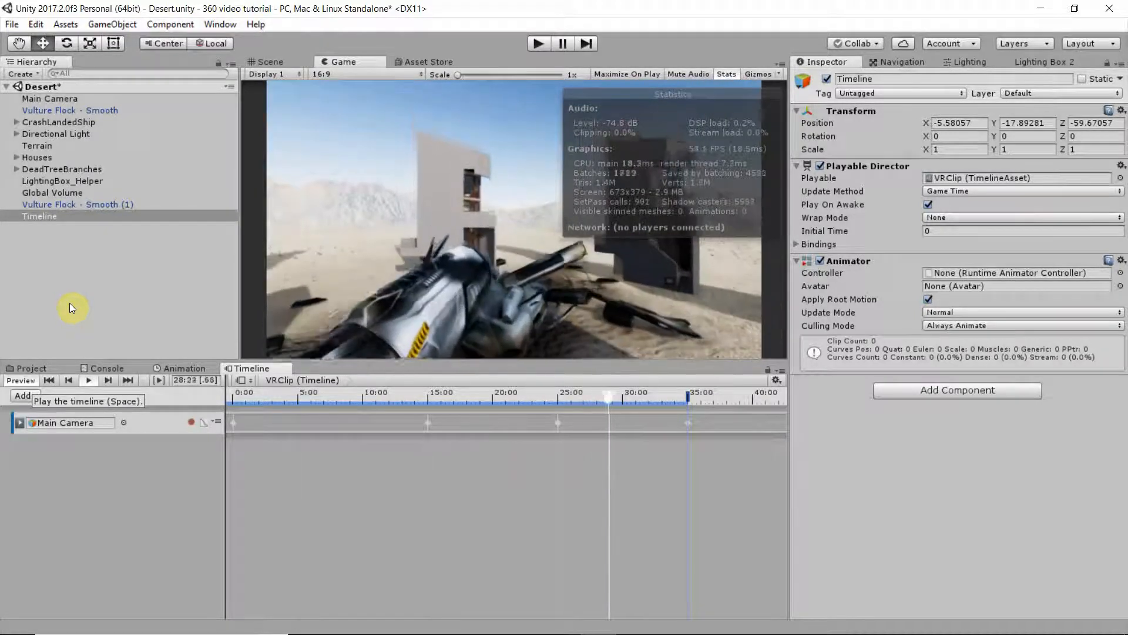
click(89, 381)
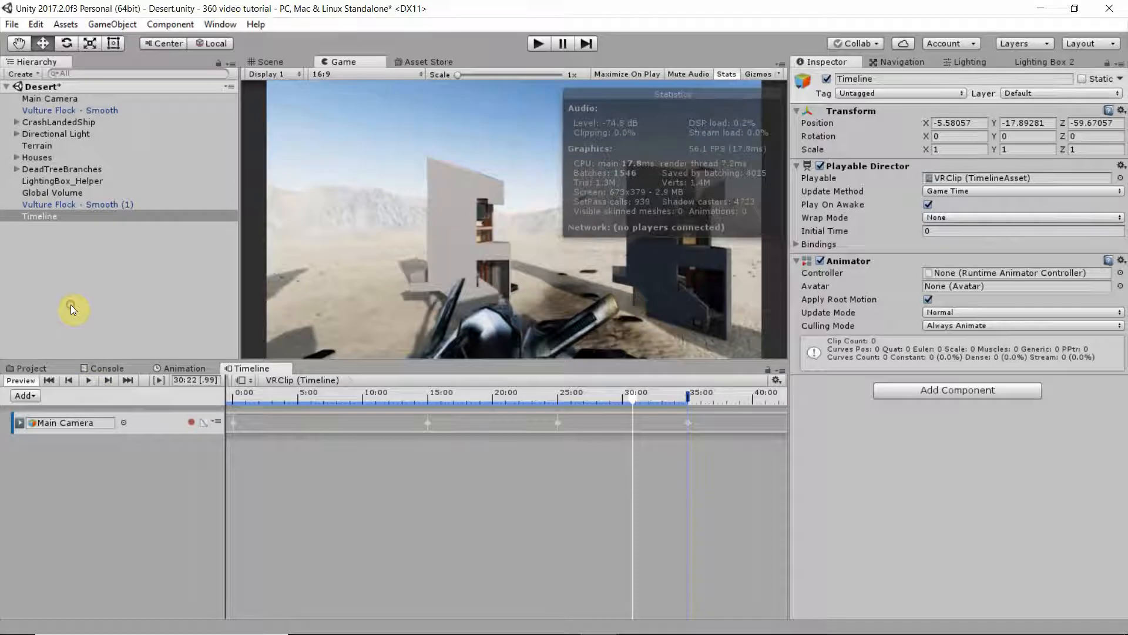
drag(633, 400, 234, 407)
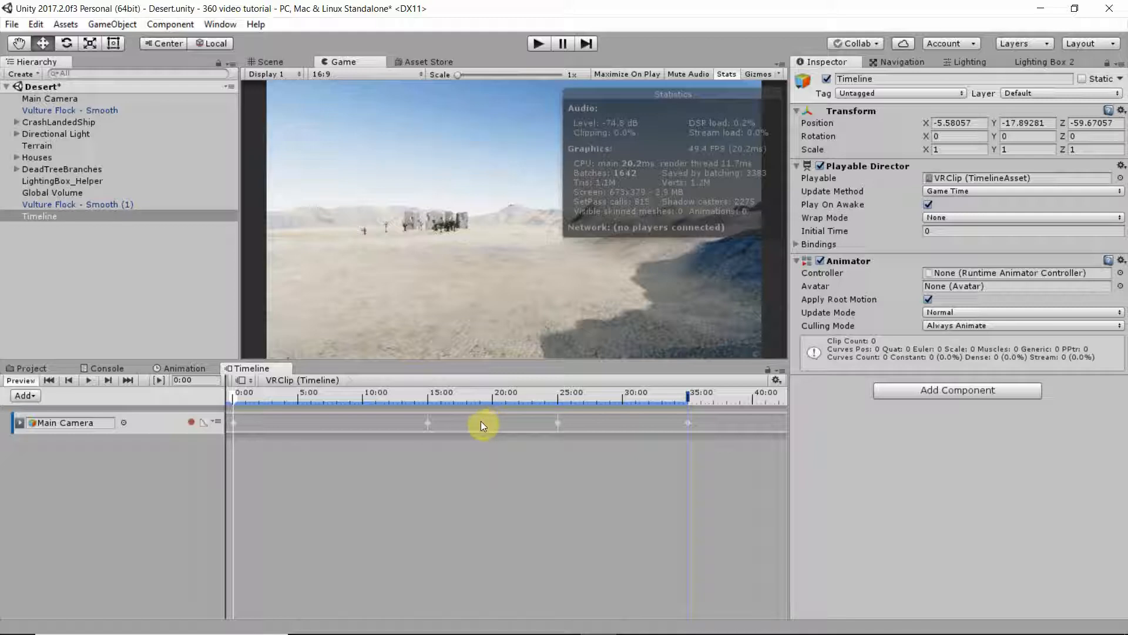
Convert the Main Camera animation to a clip track and move the recorded clip to start at 5 seconds.
right_click(383, 422)
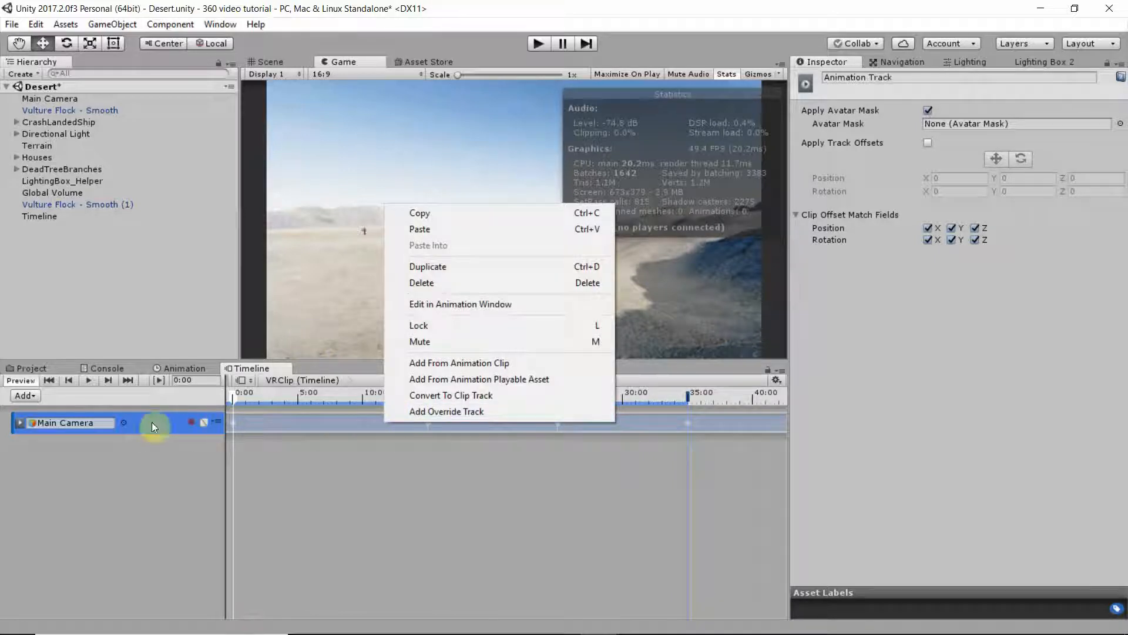
click(474, 395)
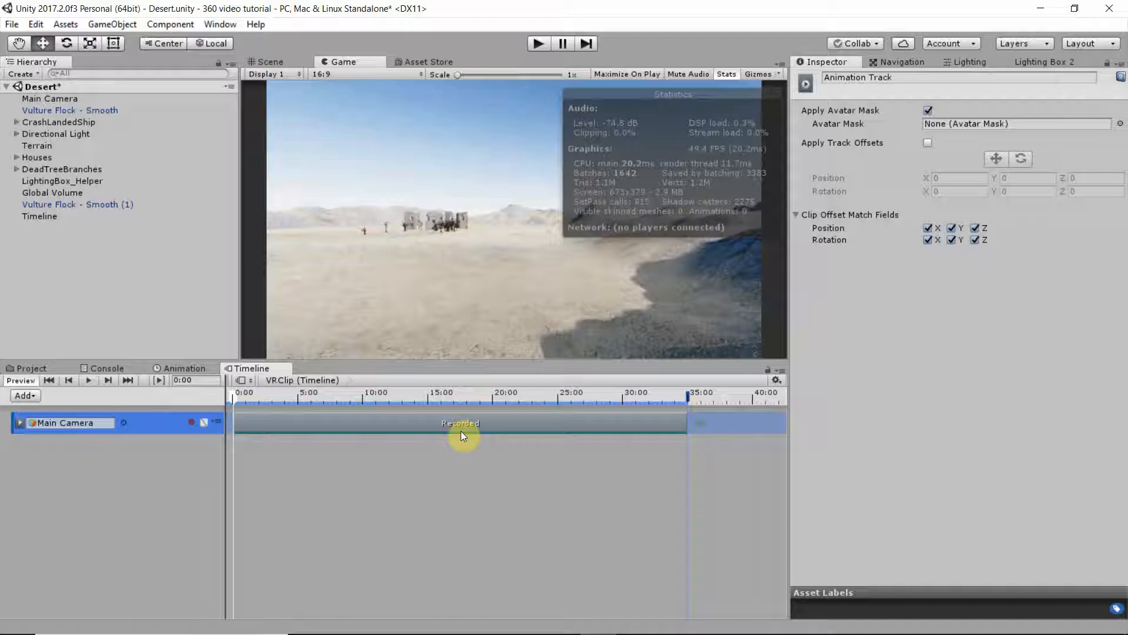
click(425, 426)
drag(400, 435, 456, 436)
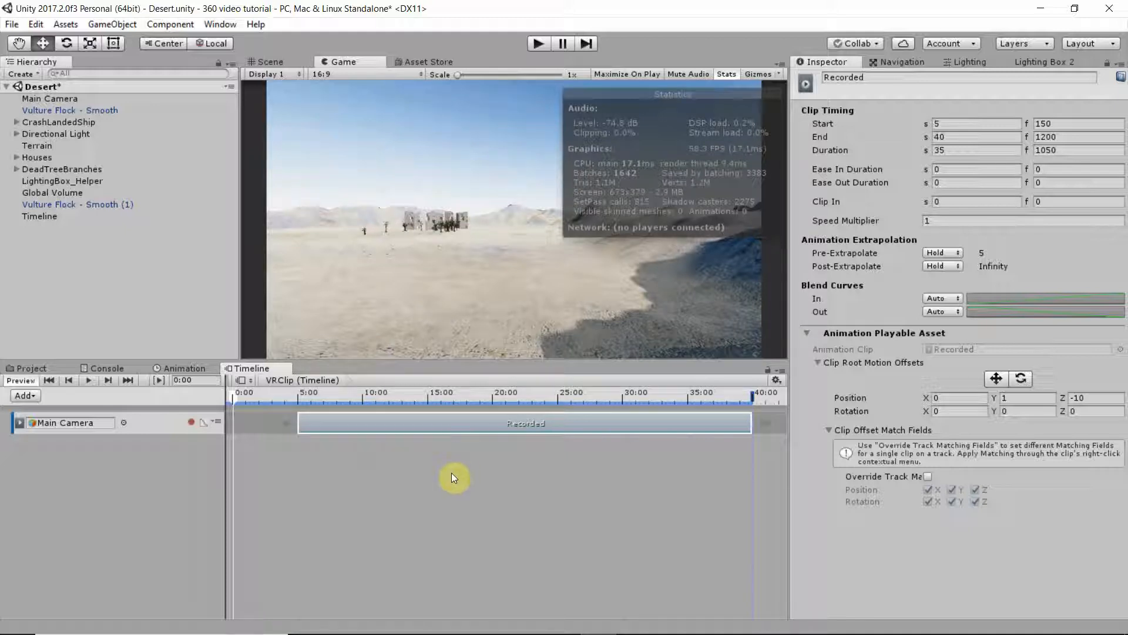
Fit about 50 seconds in the timeline and set its units to frames.
scroll(454, 458, down, 5)
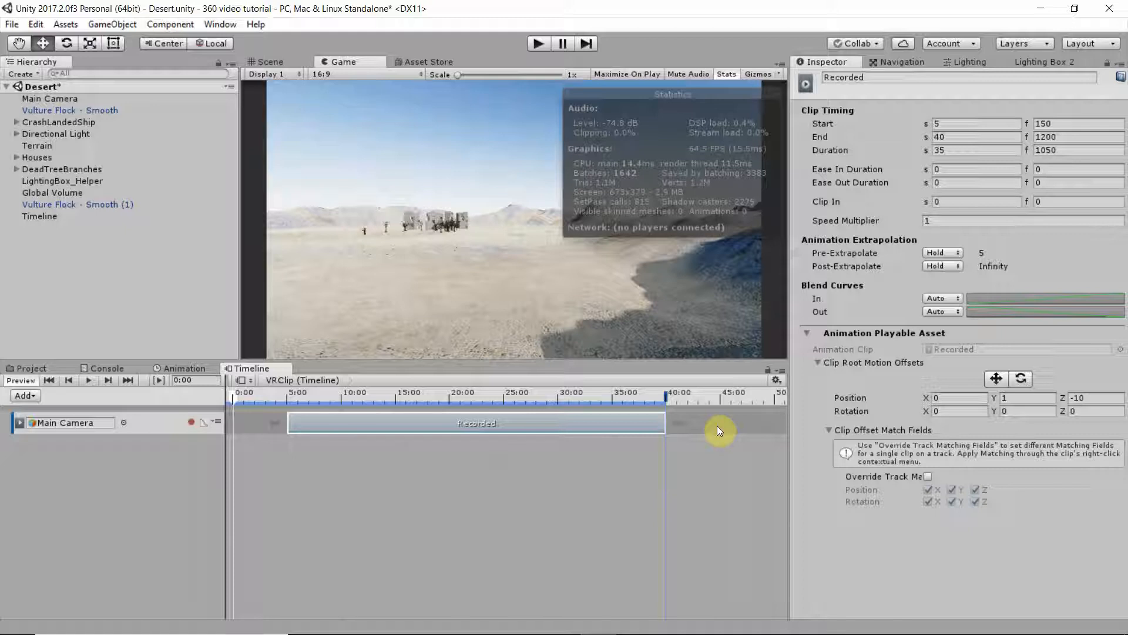
click(776, 380)
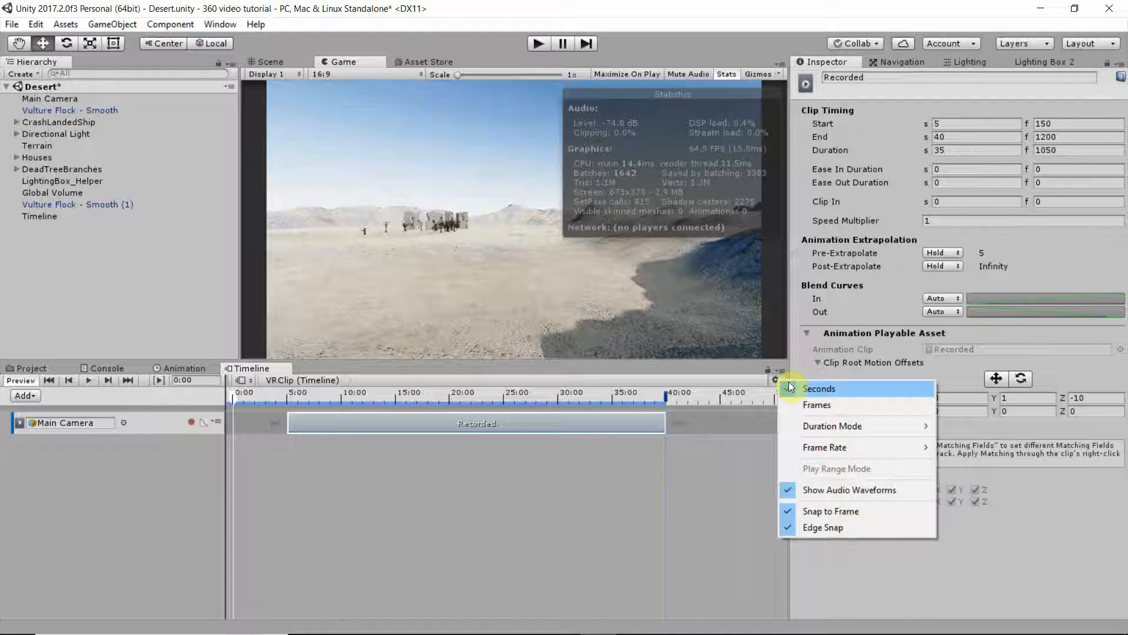
click(816, 405)
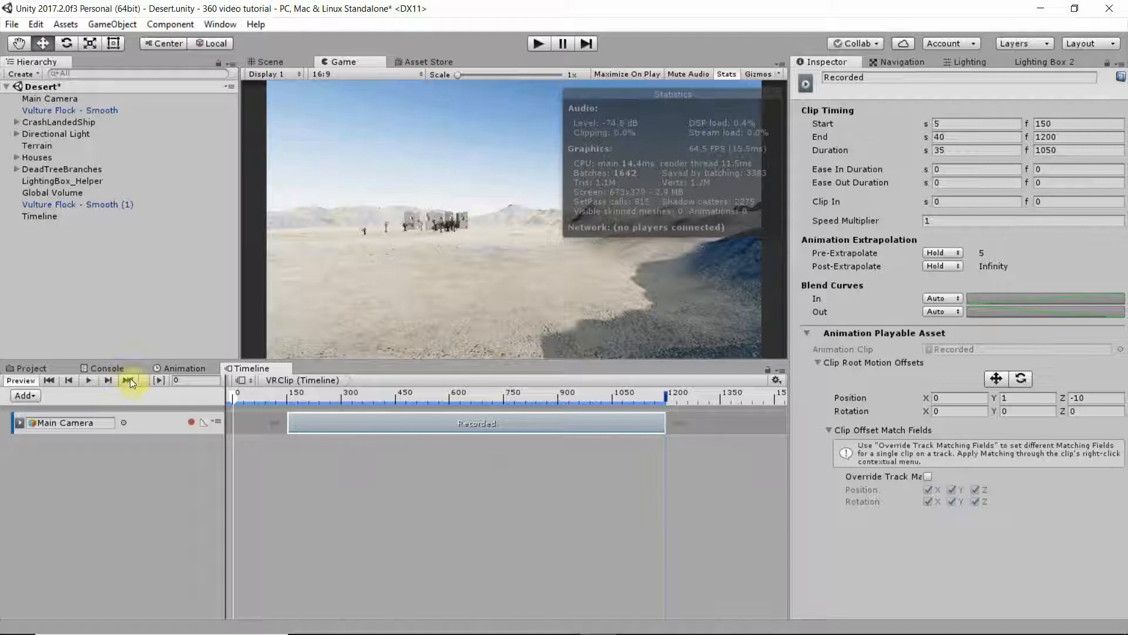
Show the project assets and save the Desert scene.
click(34, 368)
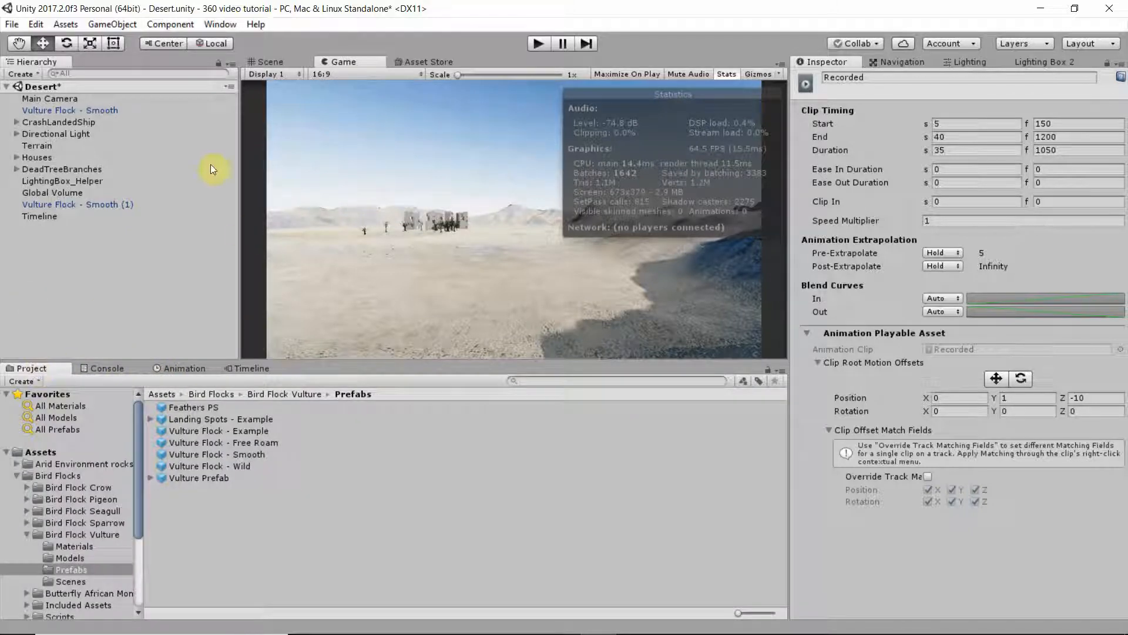
click(12, 24)
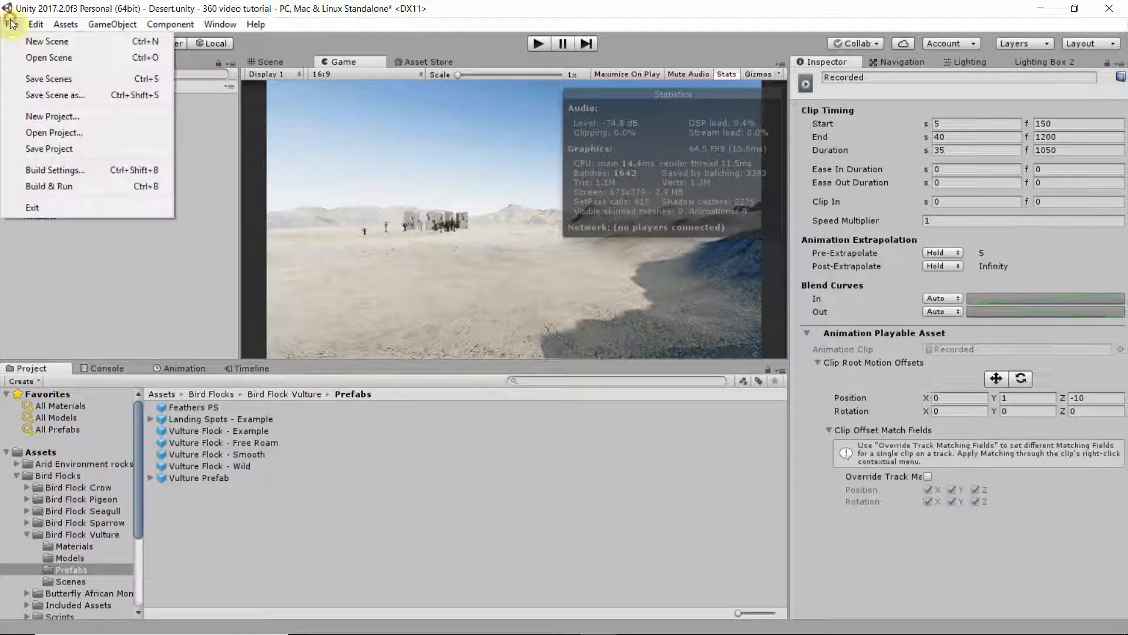
click(35, 78)
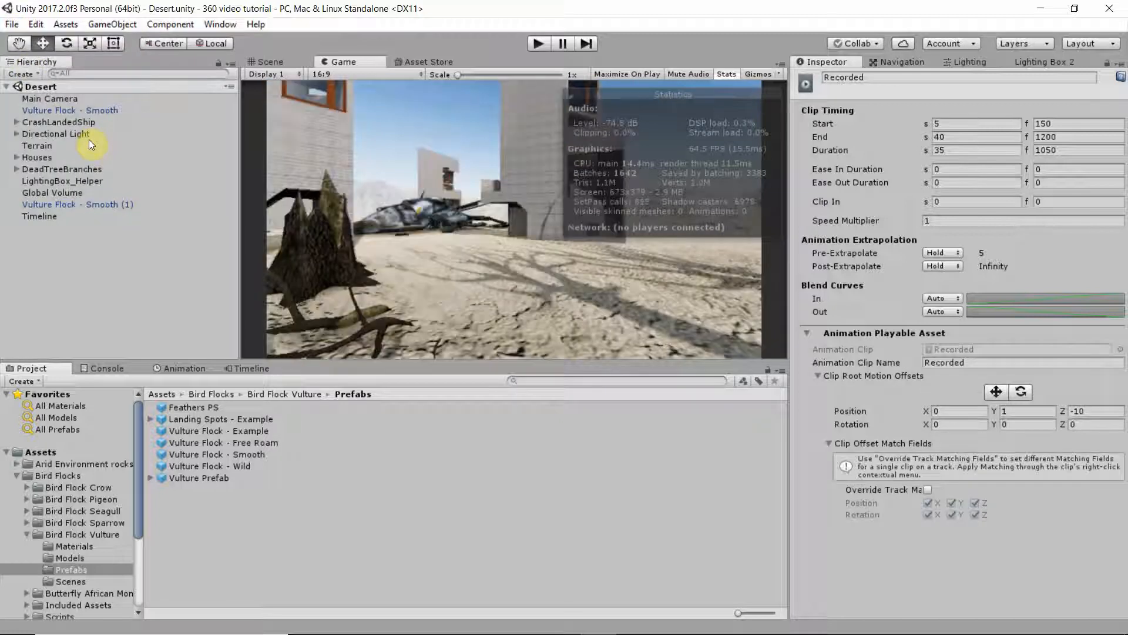
Return to the Scene view and add the VR Capture component to the Main Camera.
click(263, 60)
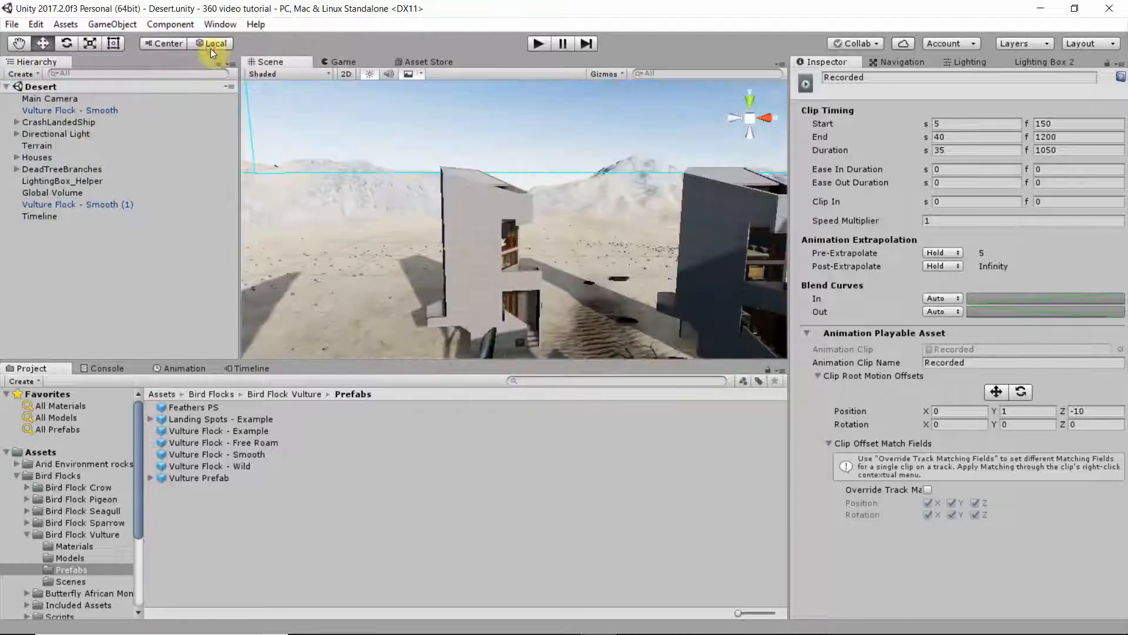
scroll(428, 203, down, 8)
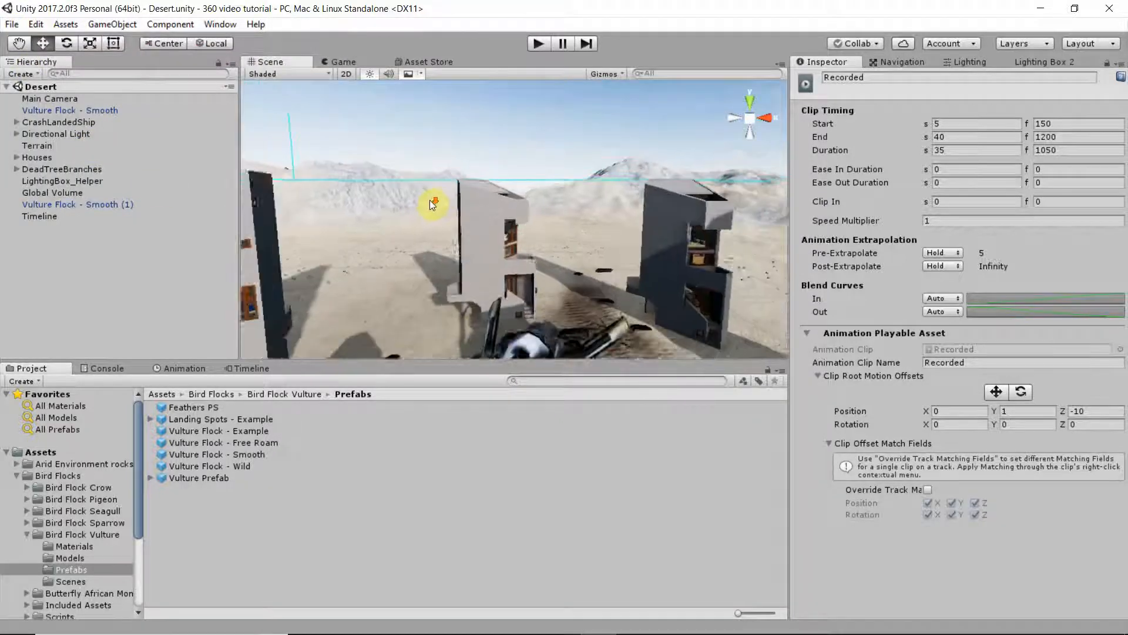
click(64, 98)
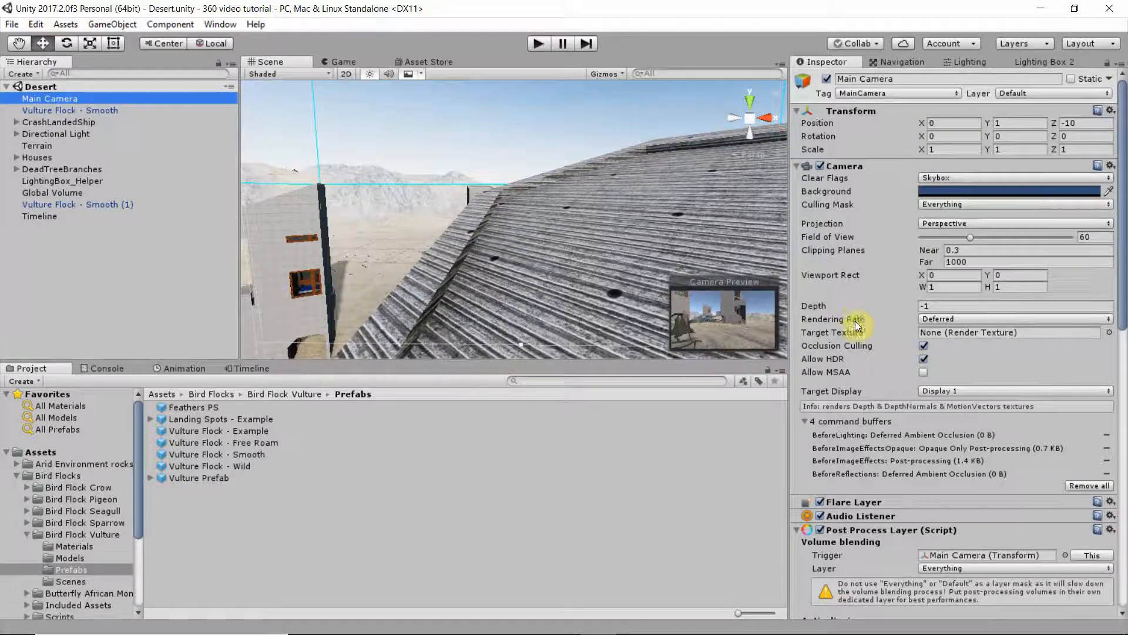
scroll(1002, 341, down, 15)
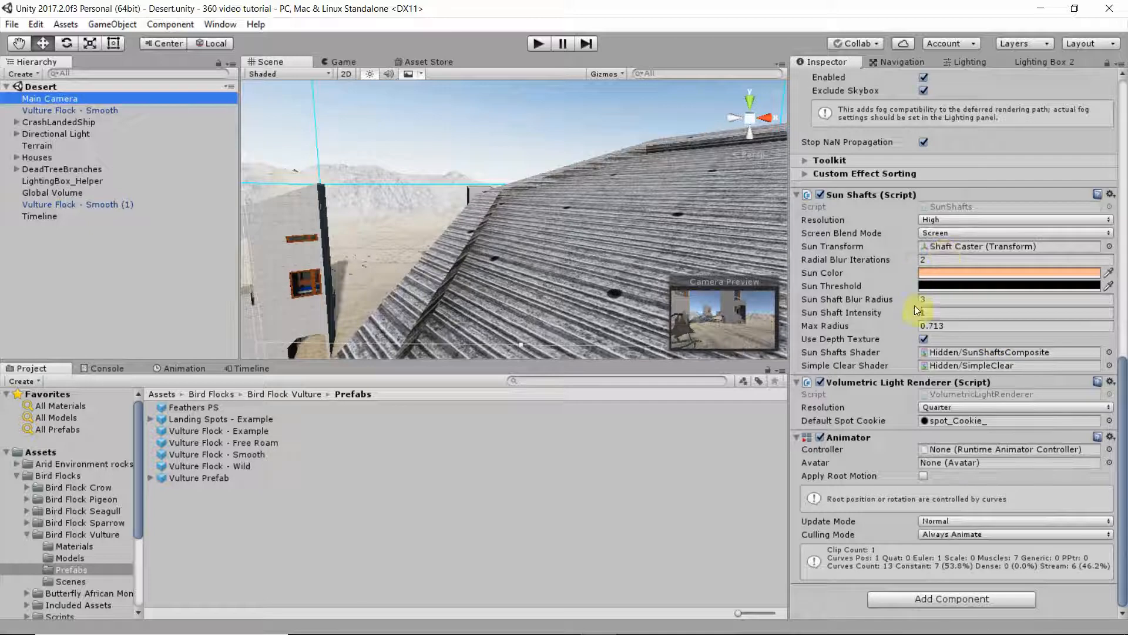
click(946, 597)
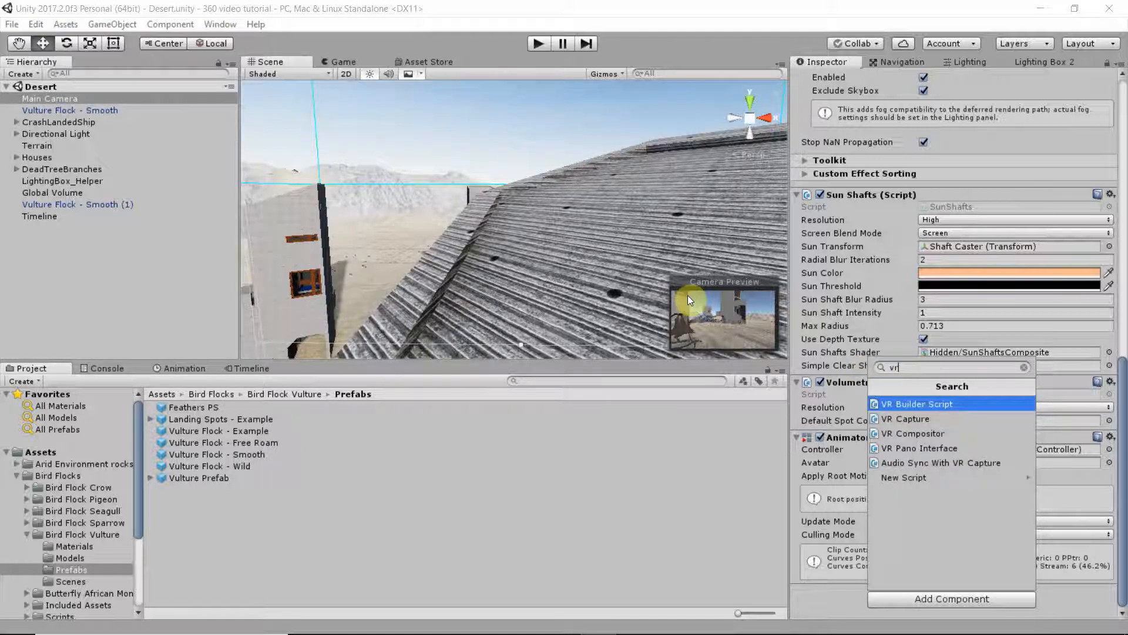
click(904, 419)
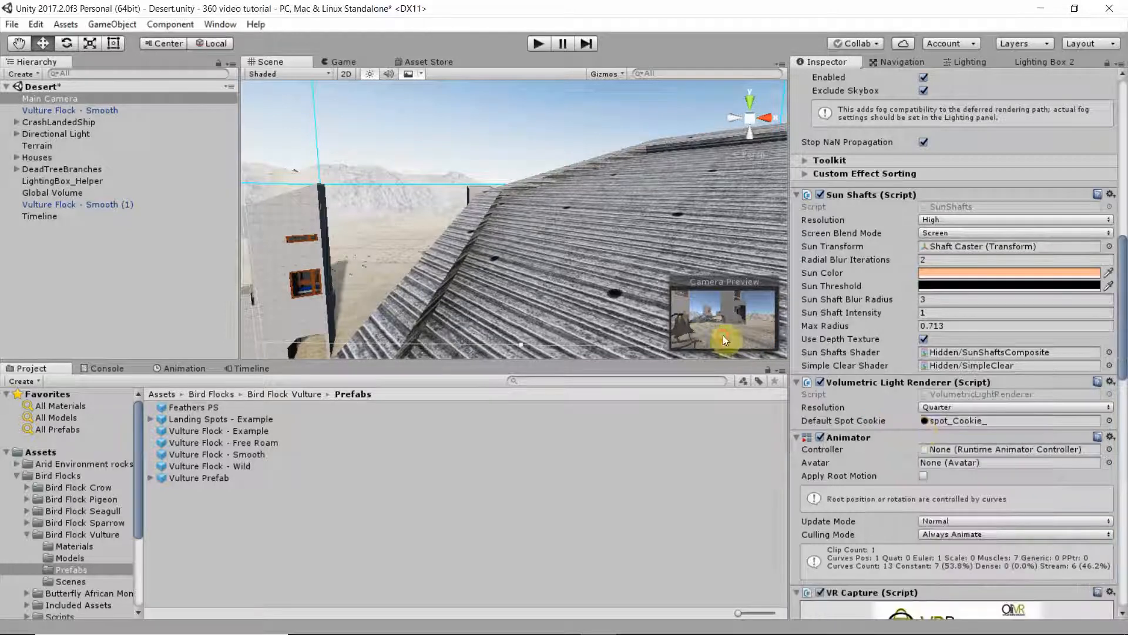
Set the VR Capture component's capture type to Equidistant Stereo.
scroll(904, 404, down, 10)
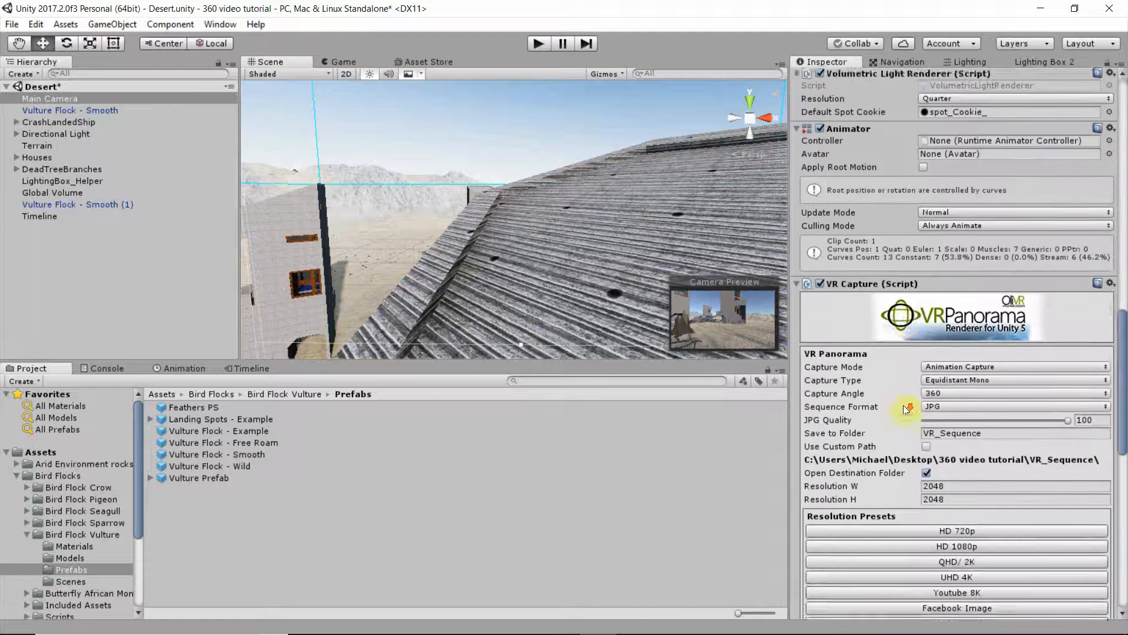
scroll(903, 405, down, 5)
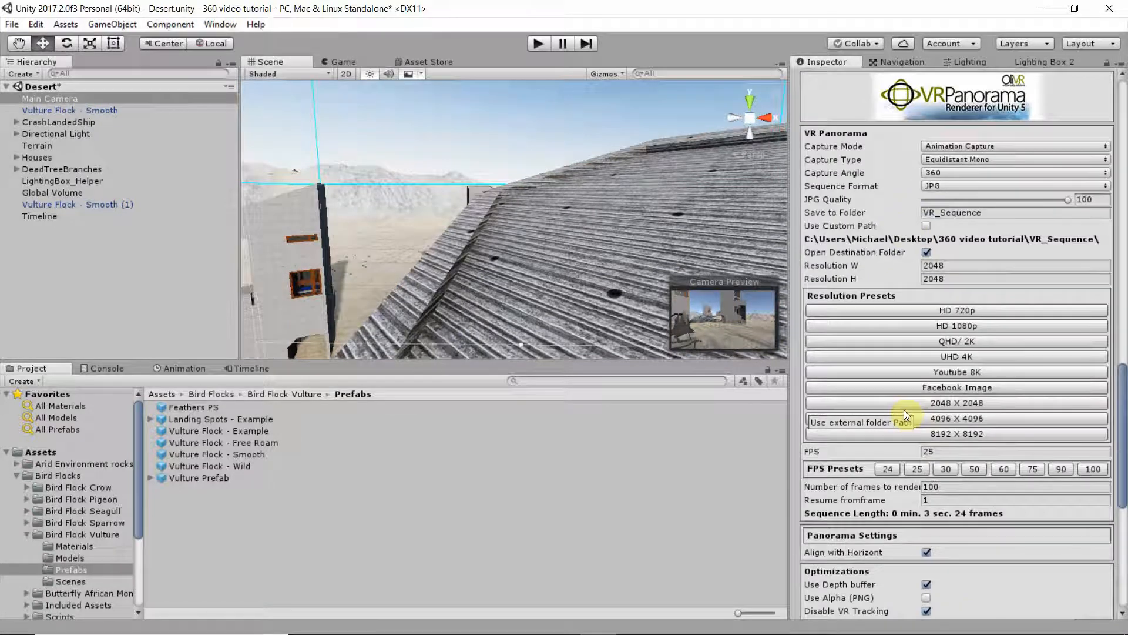
scroll(904, 410, up, 1)
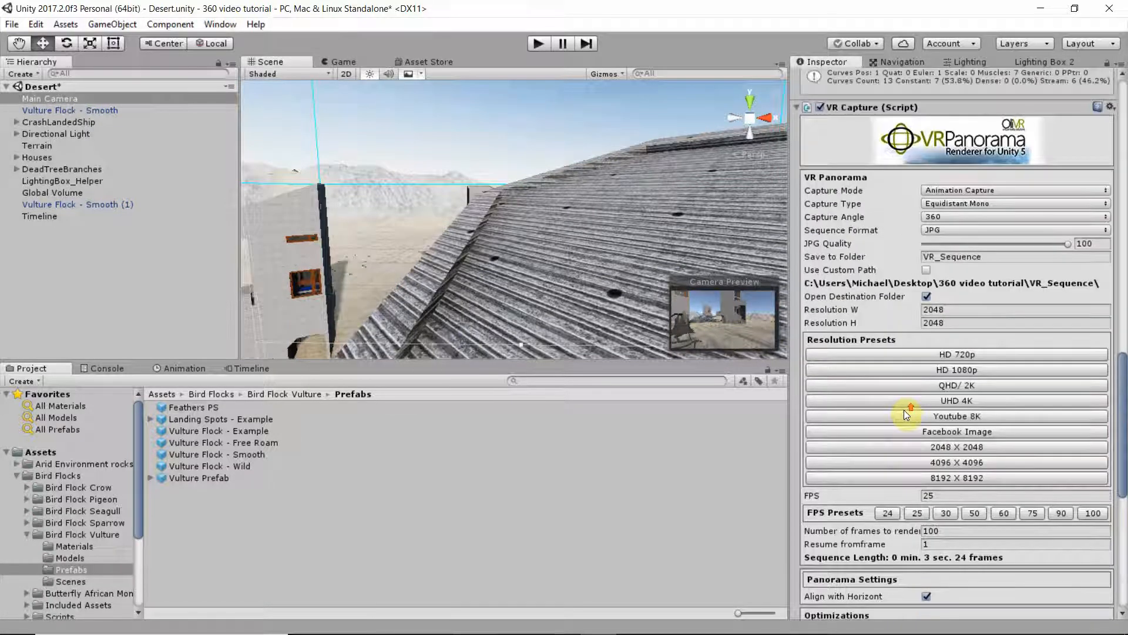
click(980, 203)
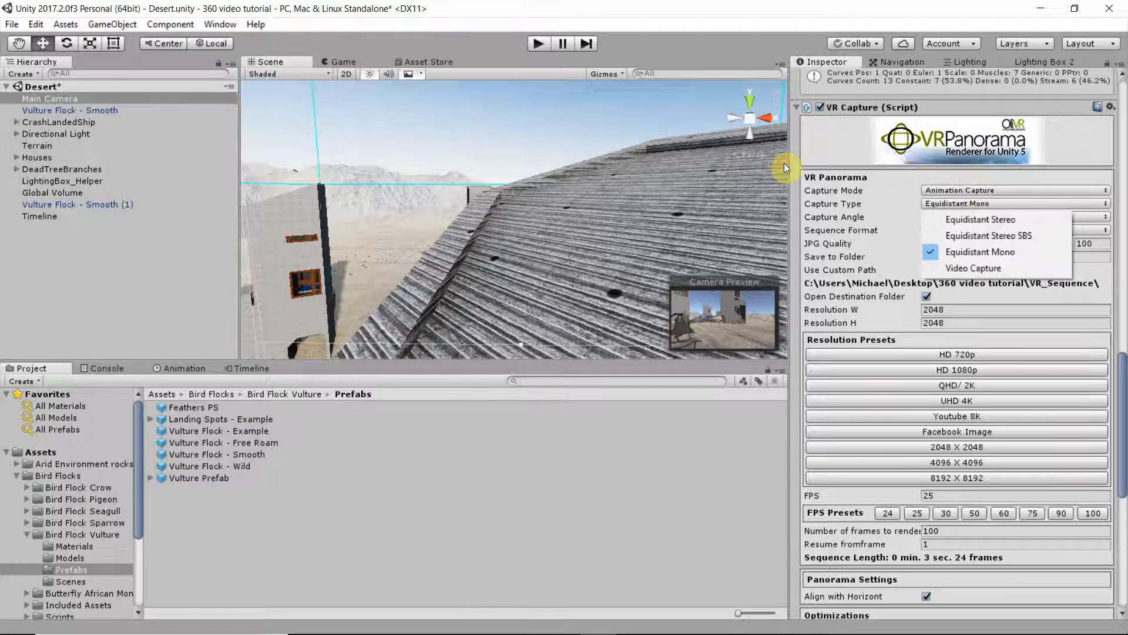
click(983, 220)
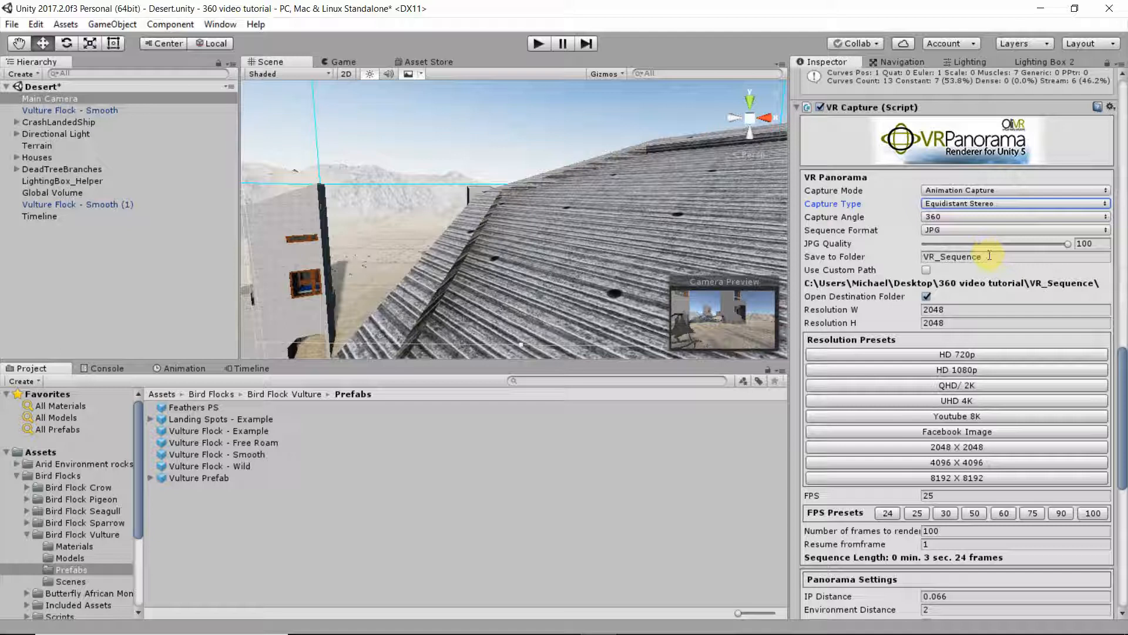
Enable the custom save path for VR Capture and copy the full path of the desktop's 360Video folder in File Explorer.
click(926, 269)
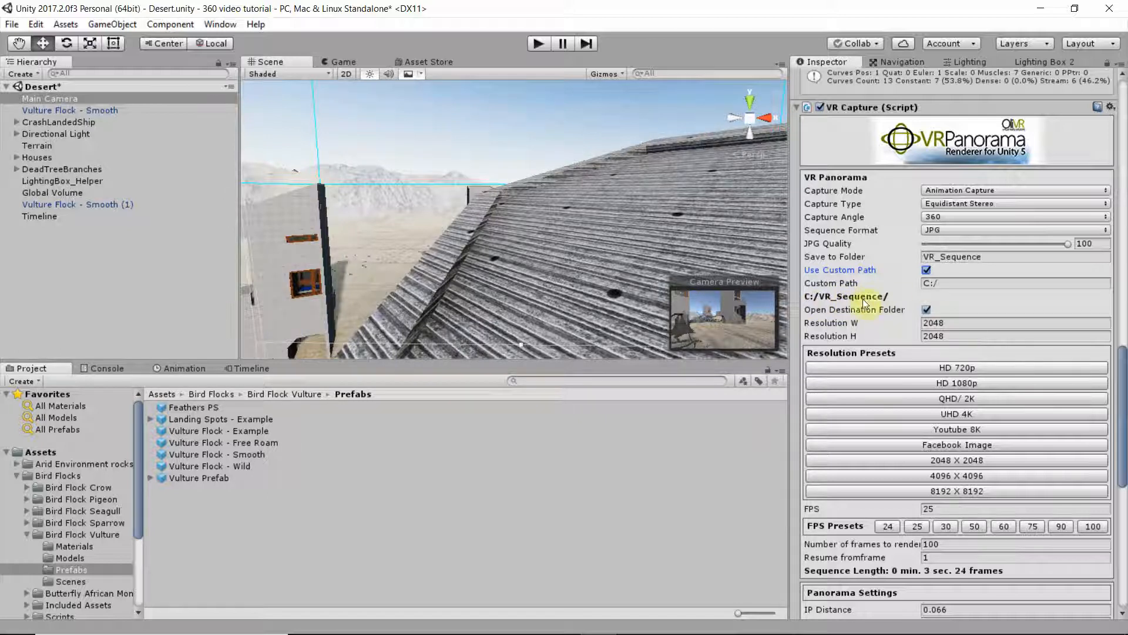
click(997, 257)
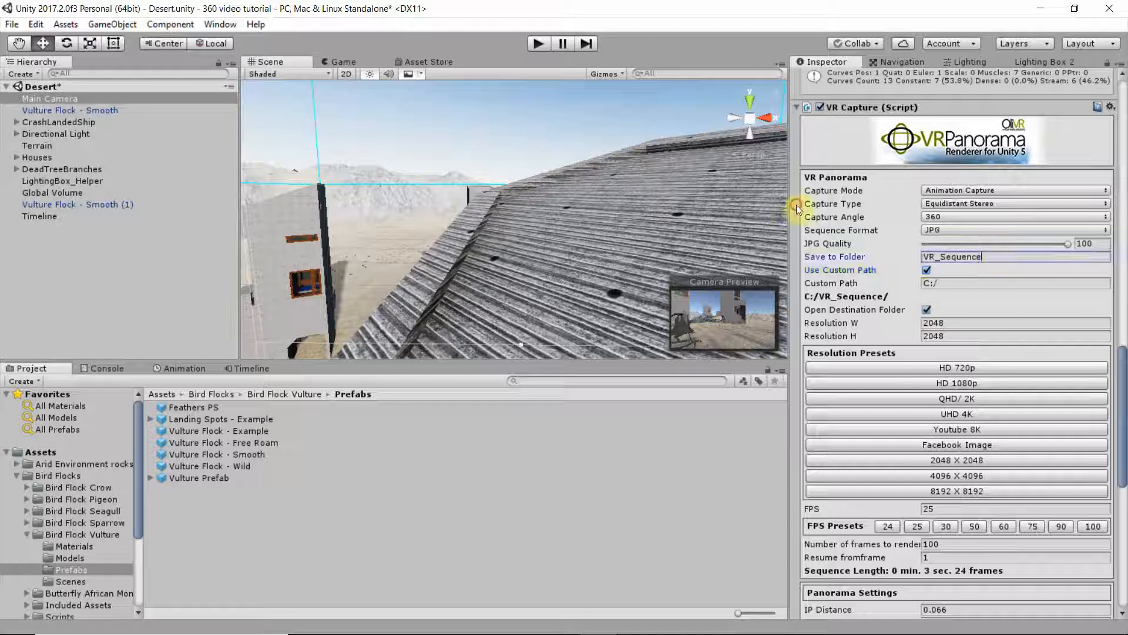
click(1000, 256)
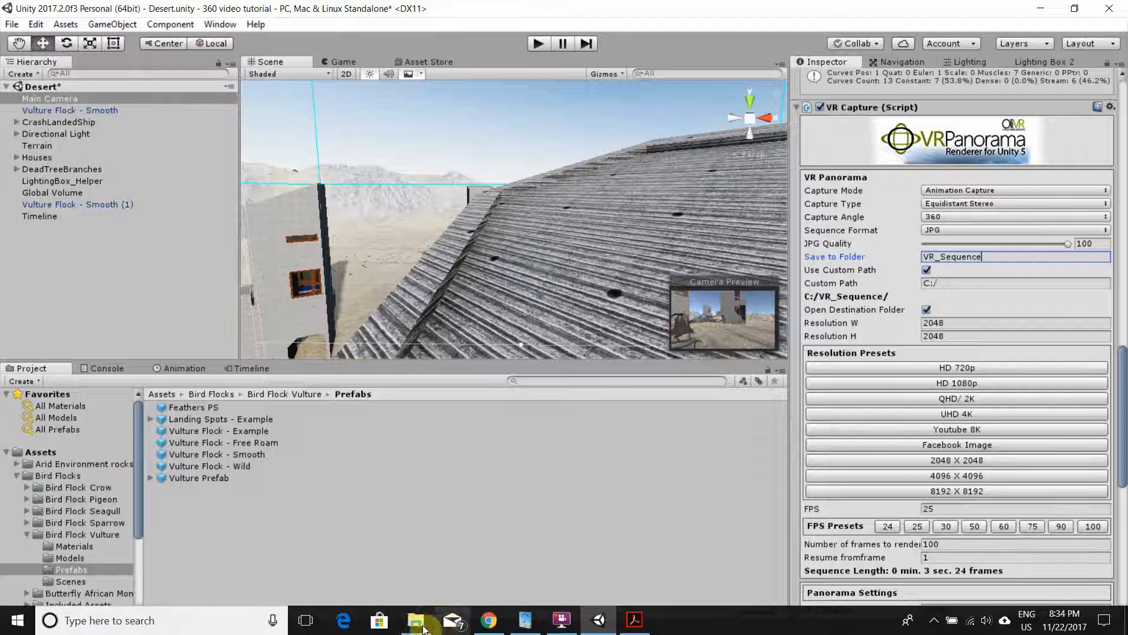
click(416, 620)
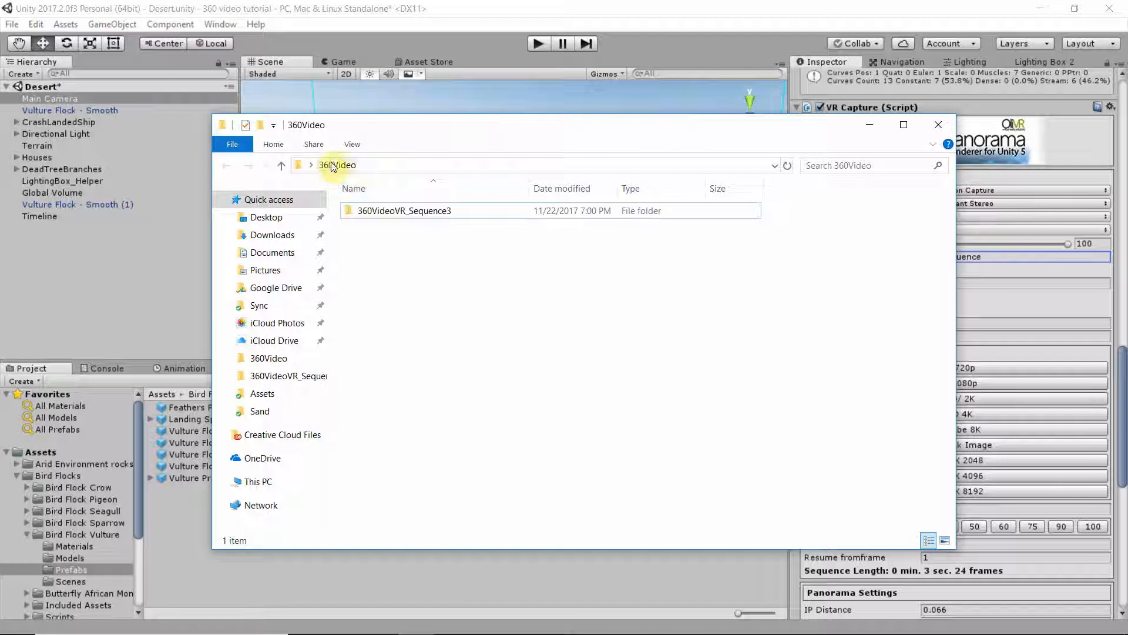
click(281, 165)
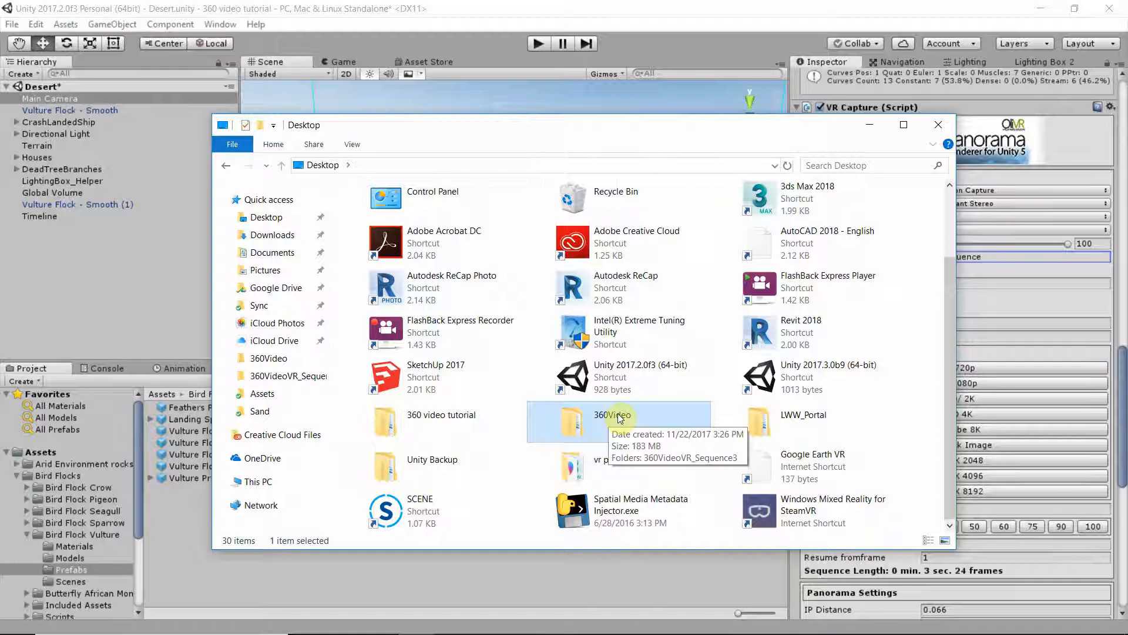
double_click(617, 418)
click(399, 167)
key(ctrl+c)
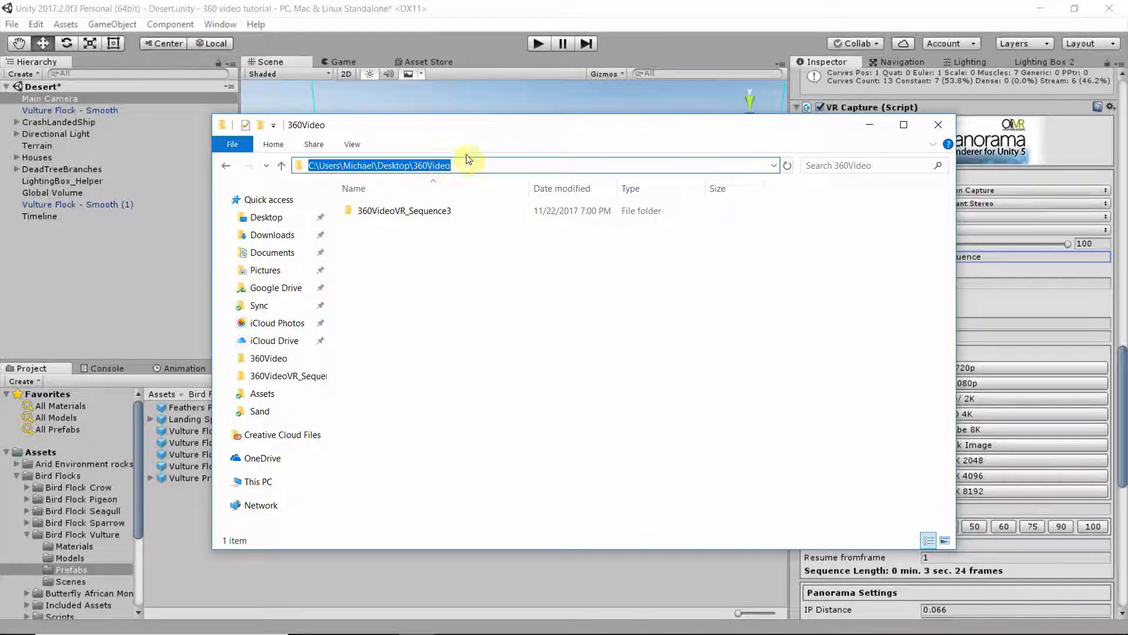
click(872, 129)
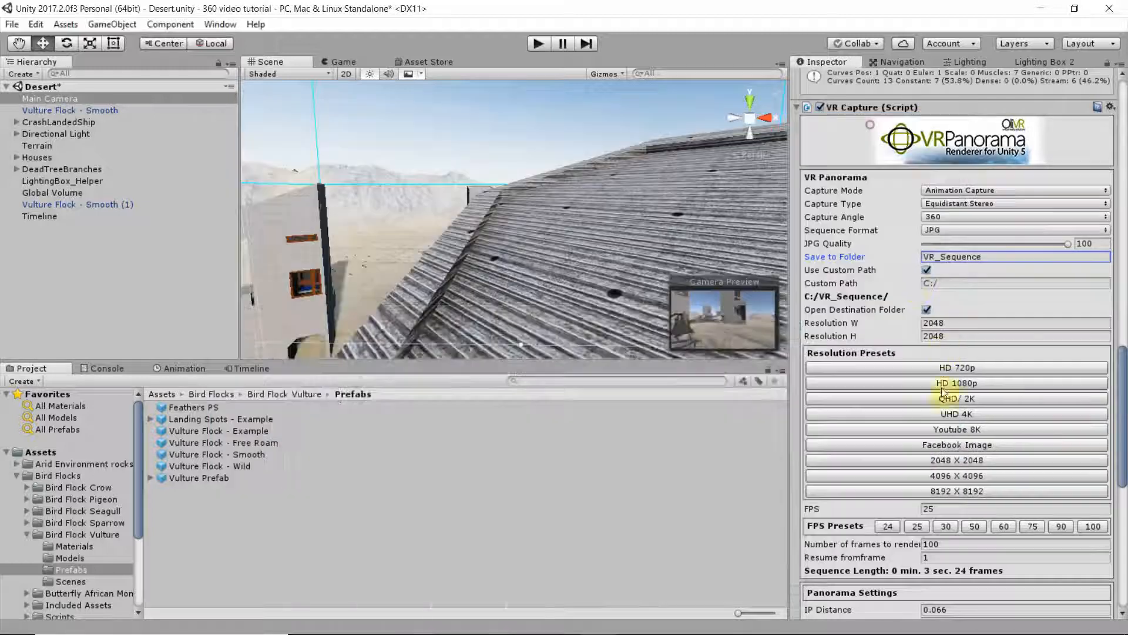
Set the custom path to the copied 360Video folder path ending in a backslash, and name the save folder VR_Sequence1.
click(975, 283)
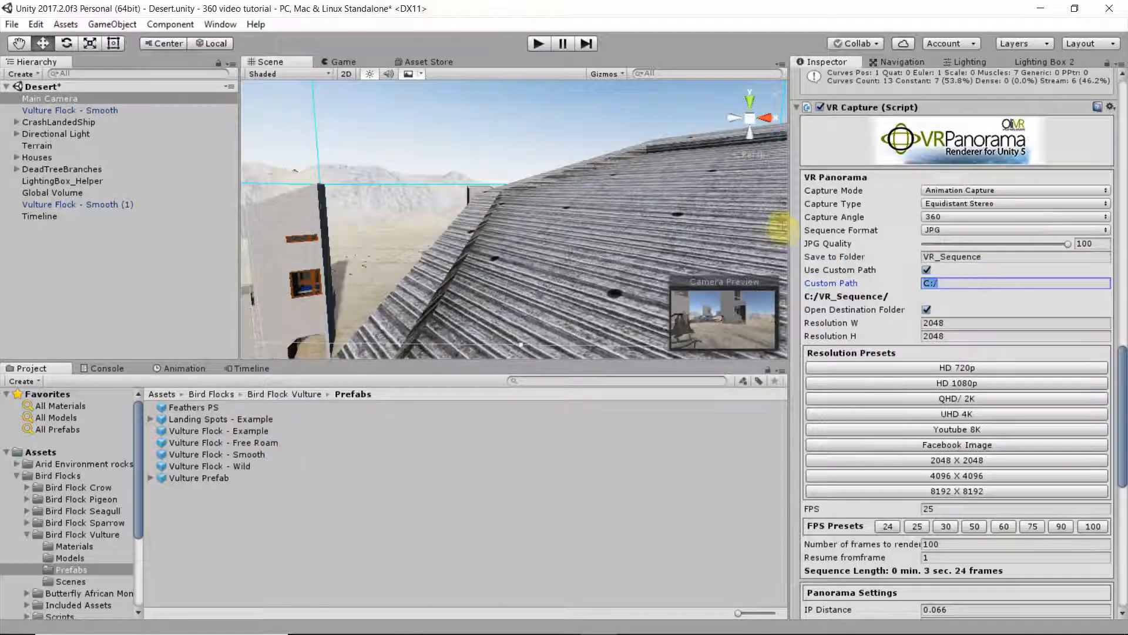
double_click(975, 283)
key(ctrl+v)
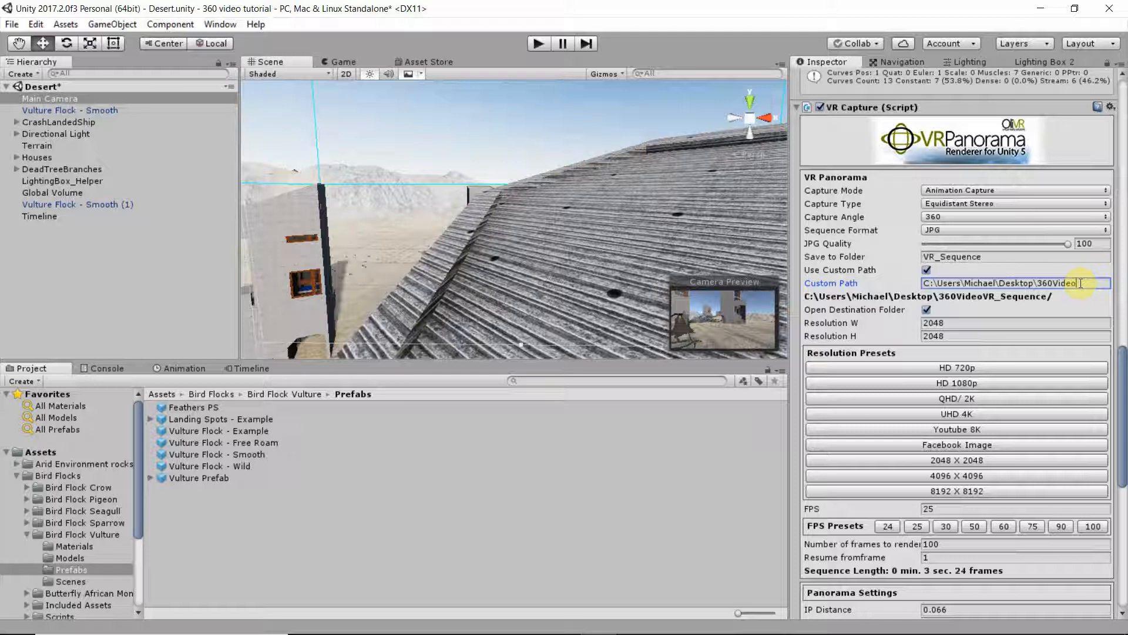
text(\)
click(992, 255)
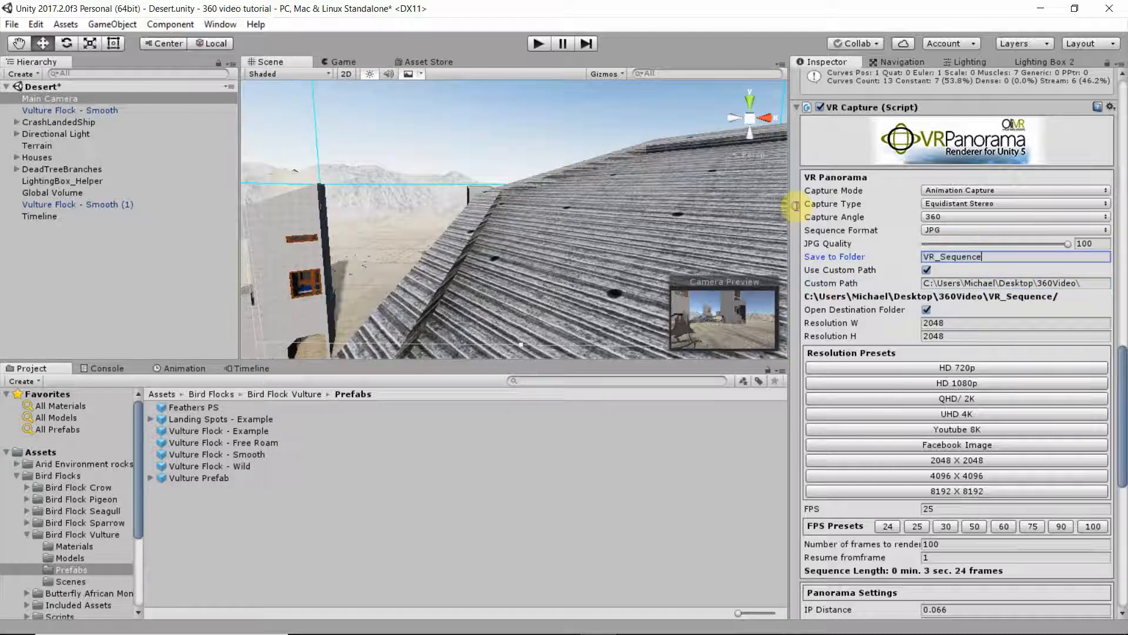
text(1)
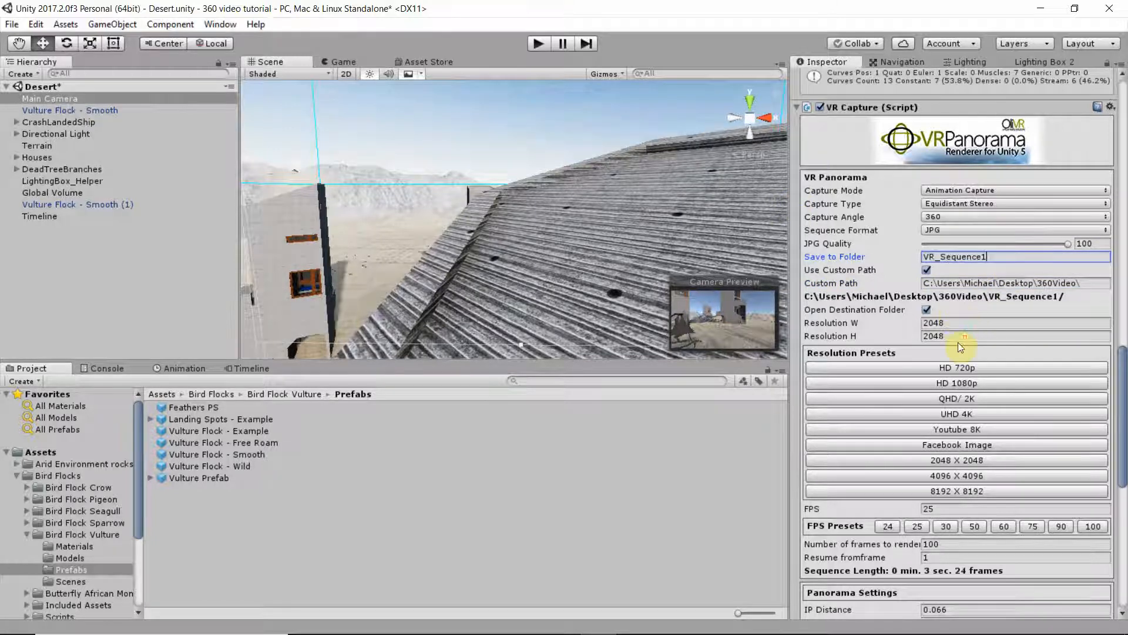
Apply the 4096 X 4096 resolution preset and the 30 FPS preset to the VR capture.
scroll(959, 344, down, 3)
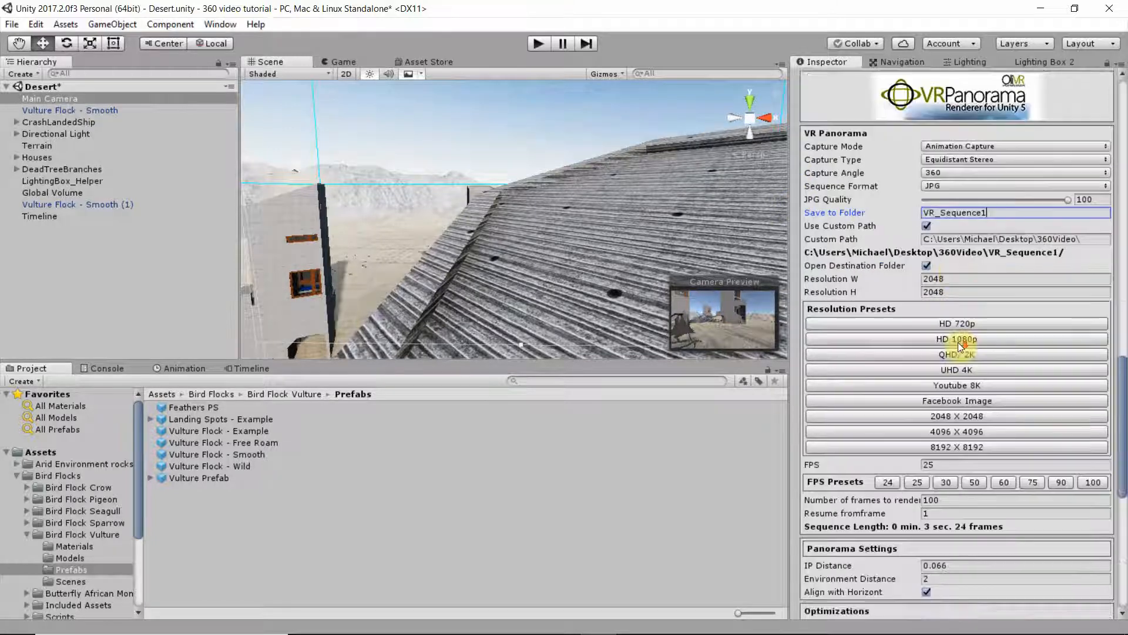
click(972, 432)
click(926, 266)
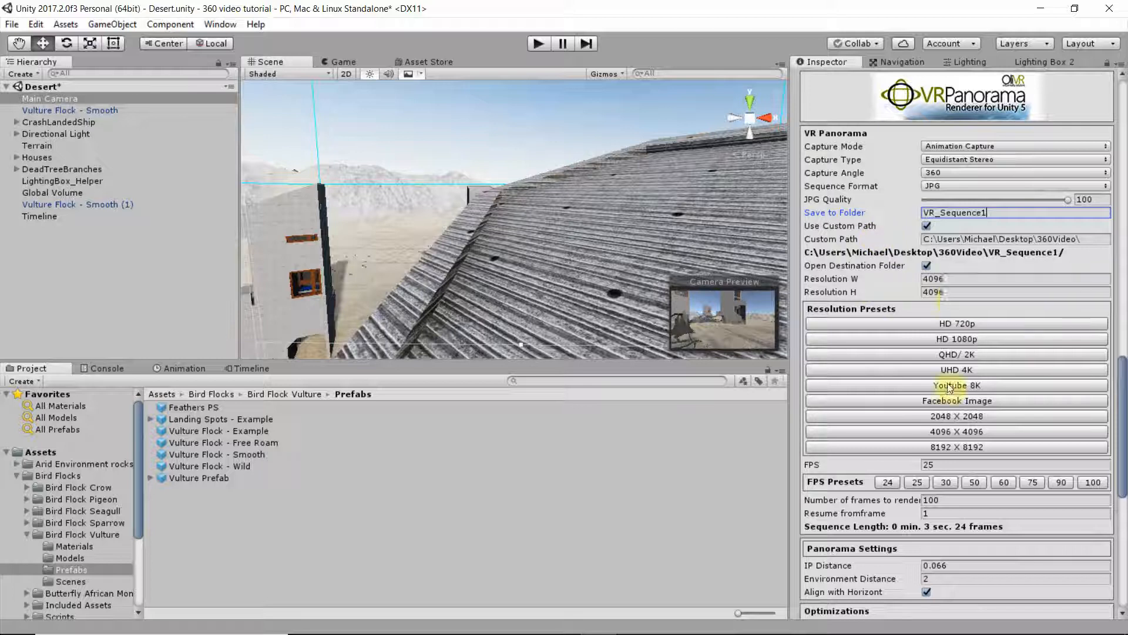
scroll(946, 476, down, 3)
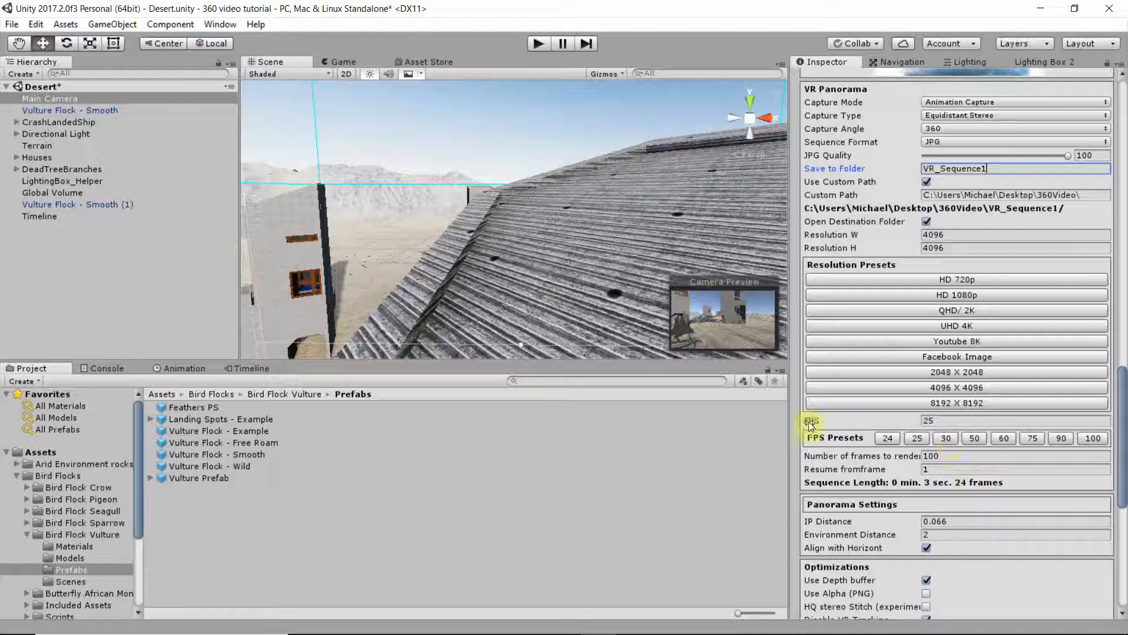
click(947, 438)
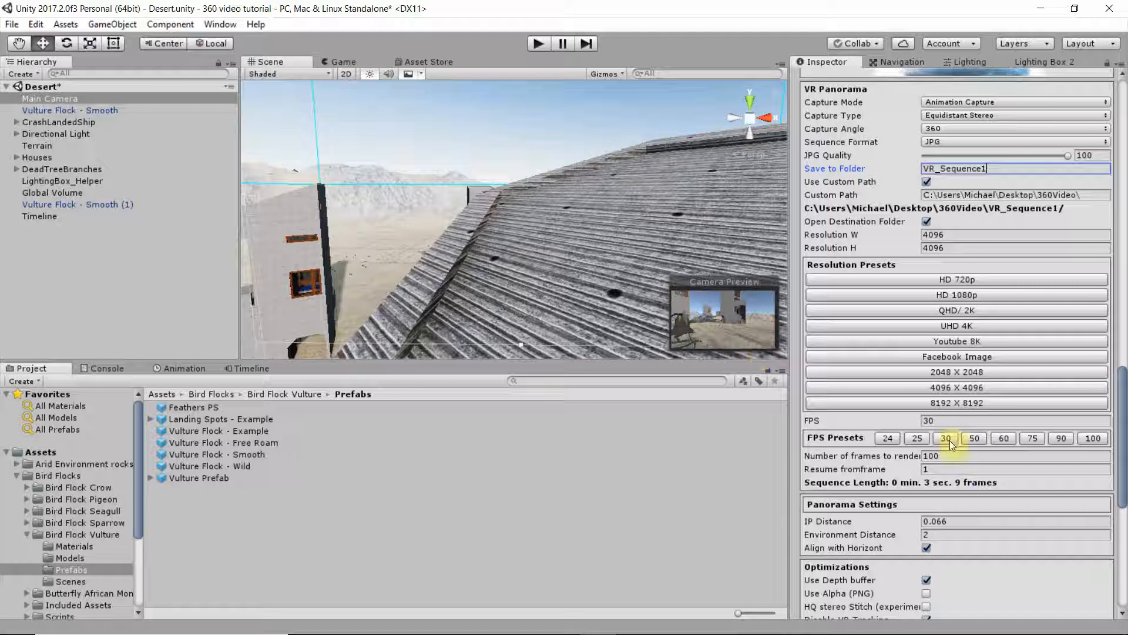
Check the VRClip timeline's length and set the Main Camera's VR Capture number of frames to render to 1350.
click(50, 217)
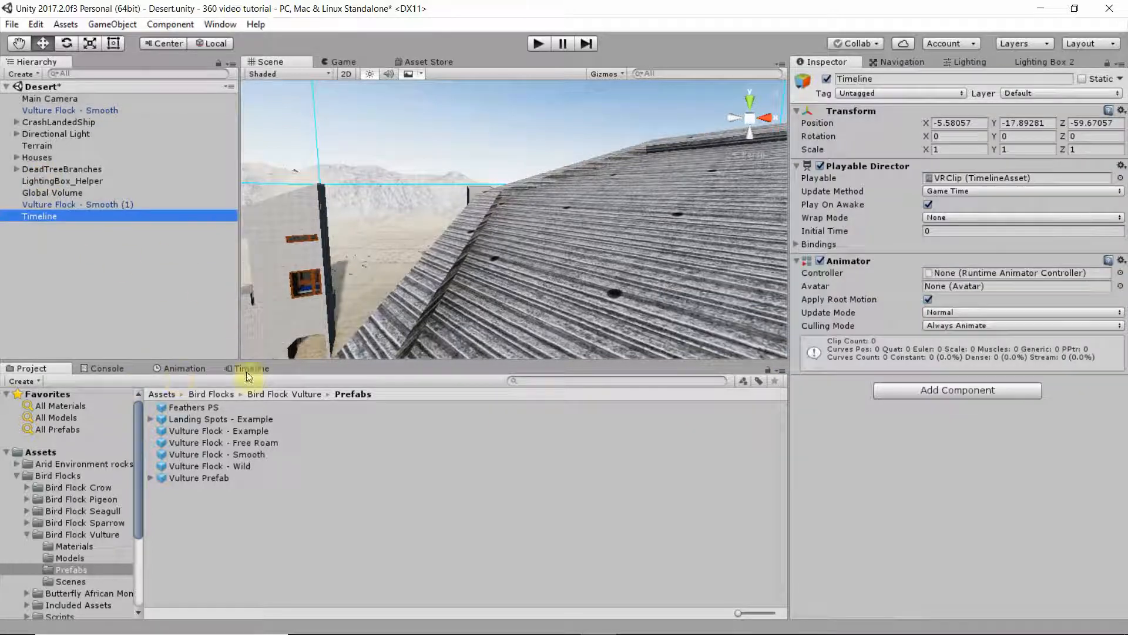
click(247, 369)
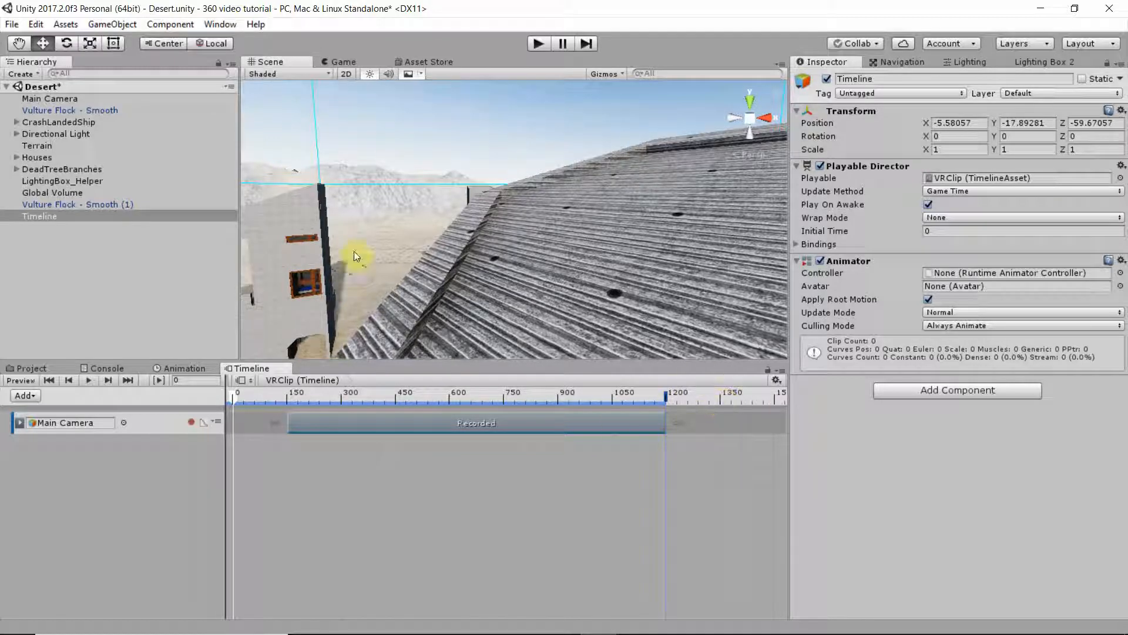
click(68, 99)
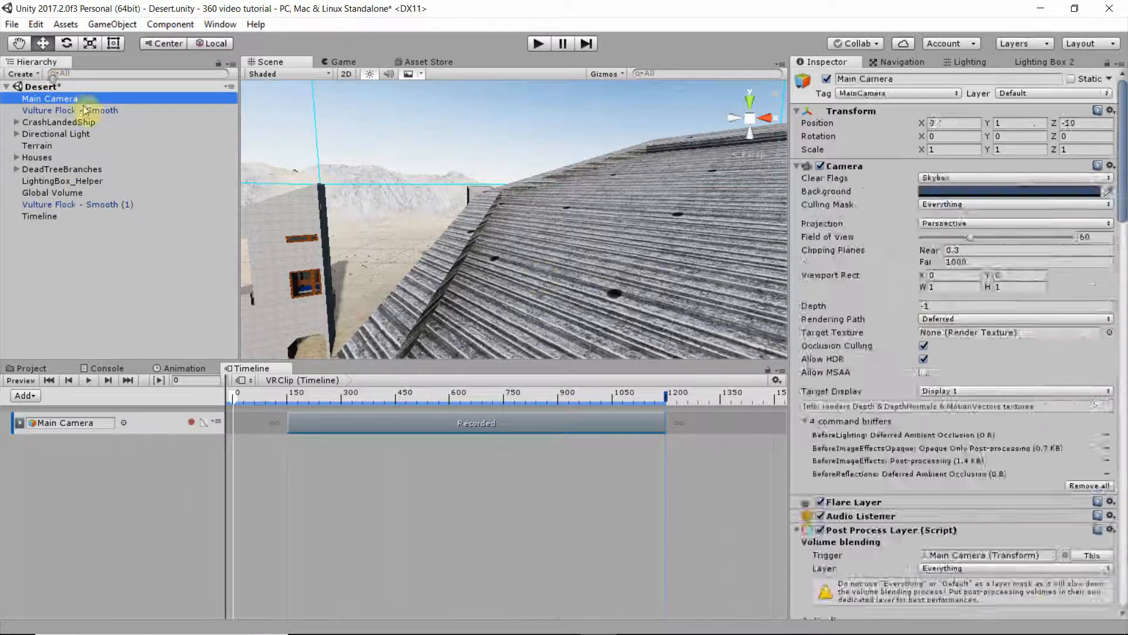
scroll(1006, 541, down, 15)
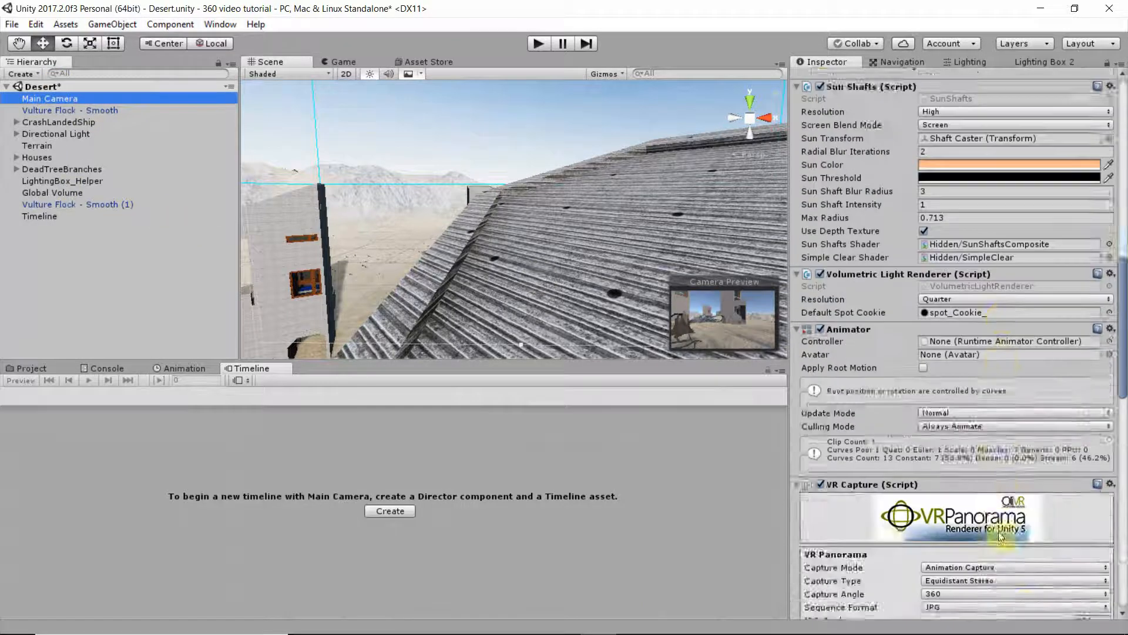
scroll(998, 531, down, 5)
scroll(998, 517, down, 2)
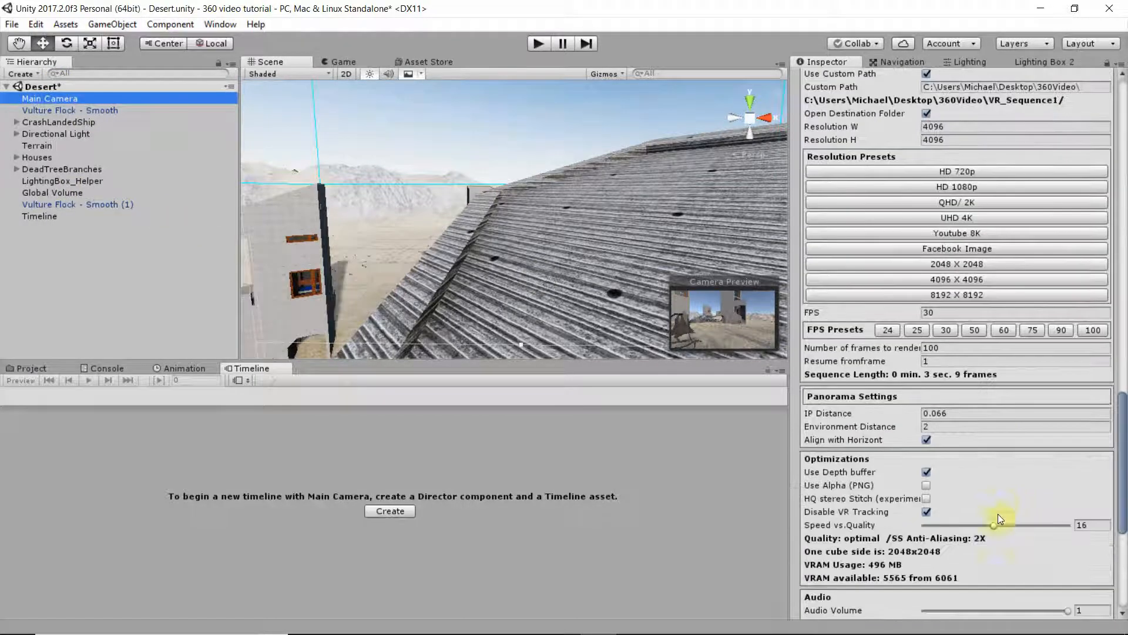
click(952, 348)
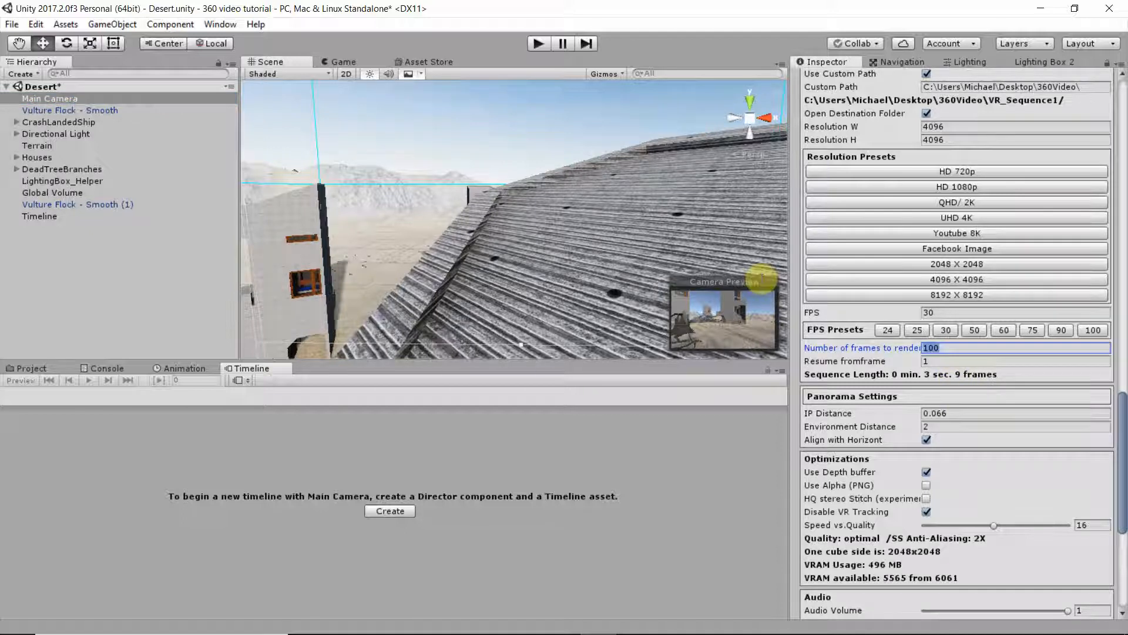
text(1350)
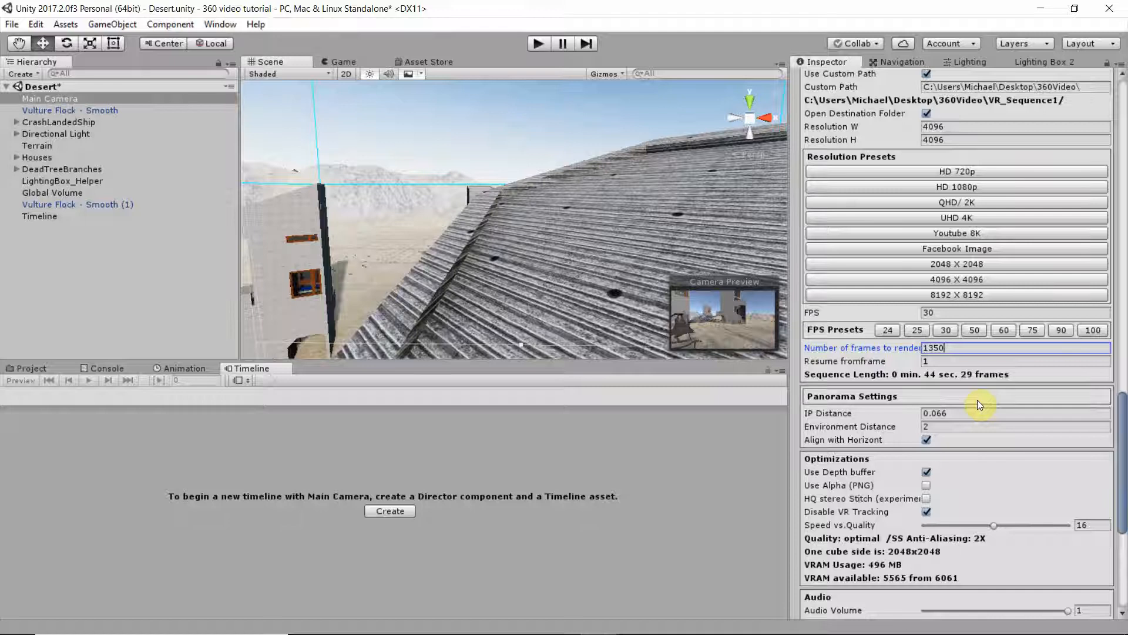
Set the VR Capture environment distance to 5 and disable the depth buffer optimization.
scroll(979, 402, down, 4)
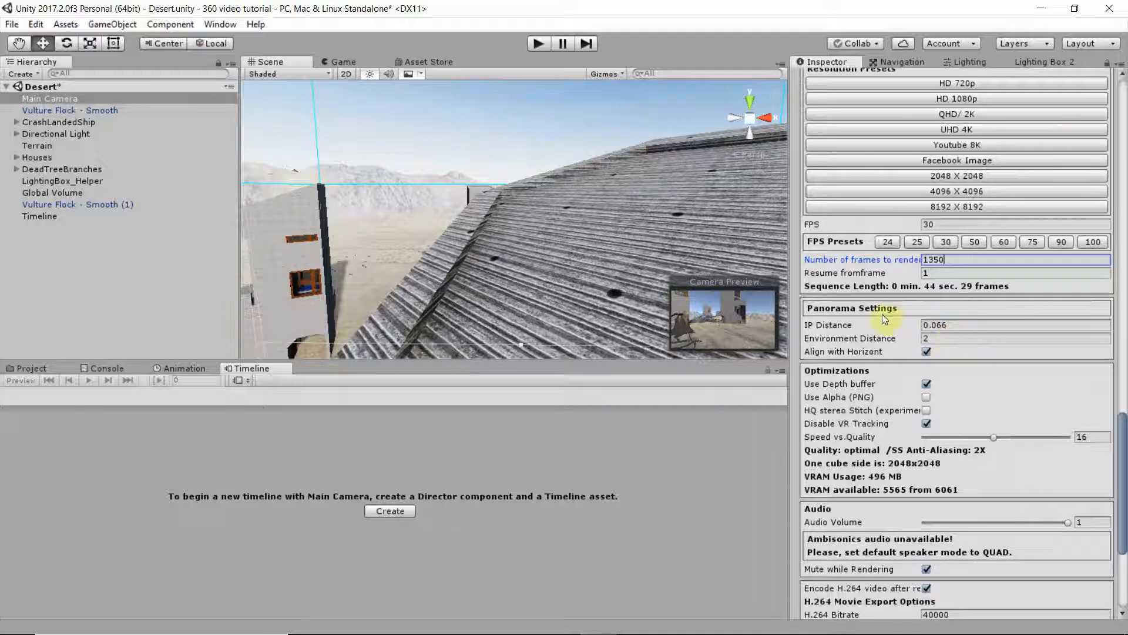
key(Tab)
key(Tab)
key(Tab)
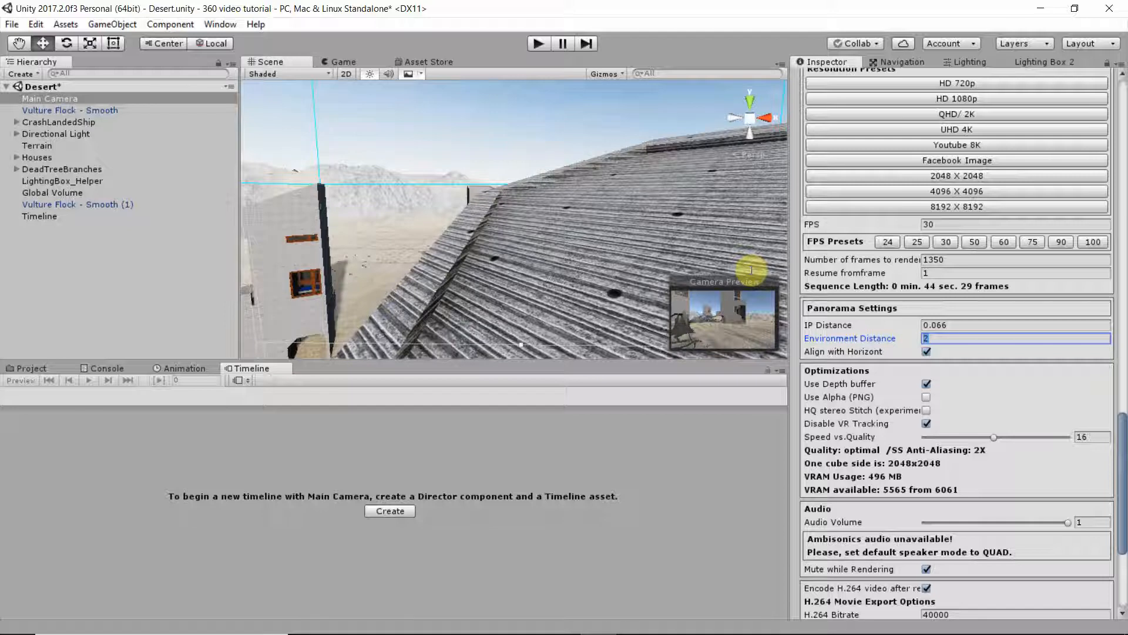
text(5)
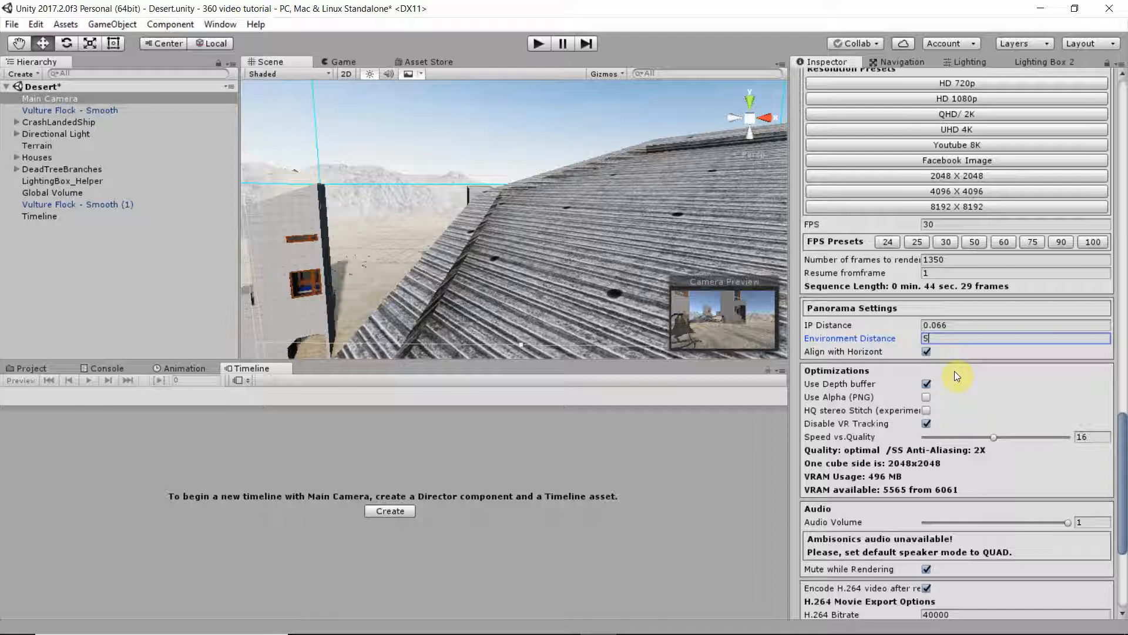
click(927, 383)
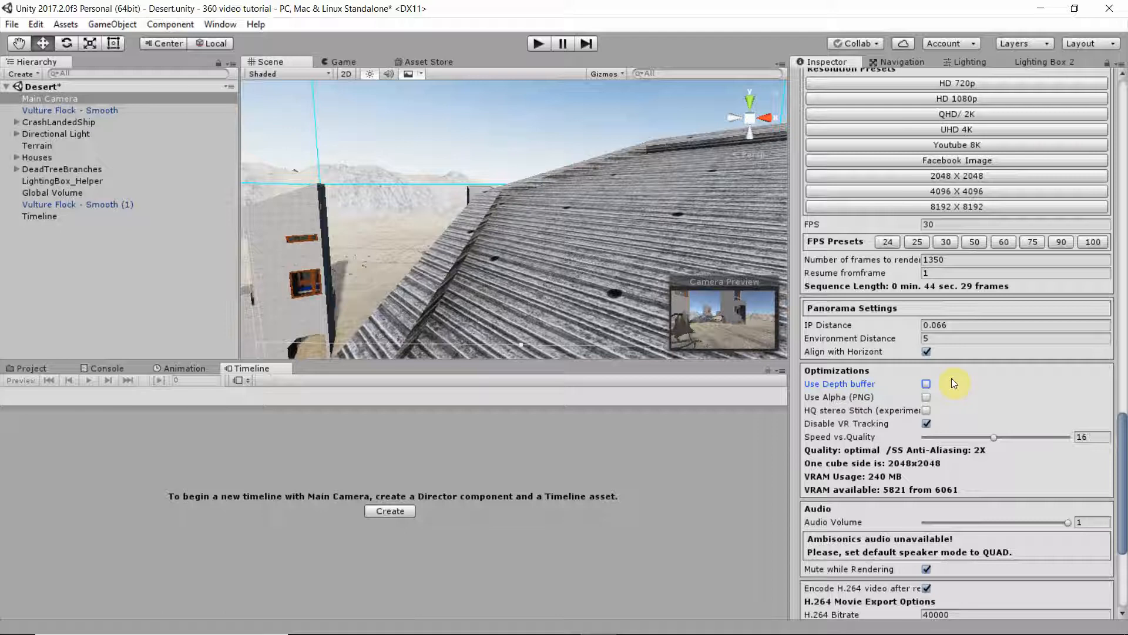
Review the remaining VR Capture settings and start rendering the panorama.
scroll(952, 383, down, 2)
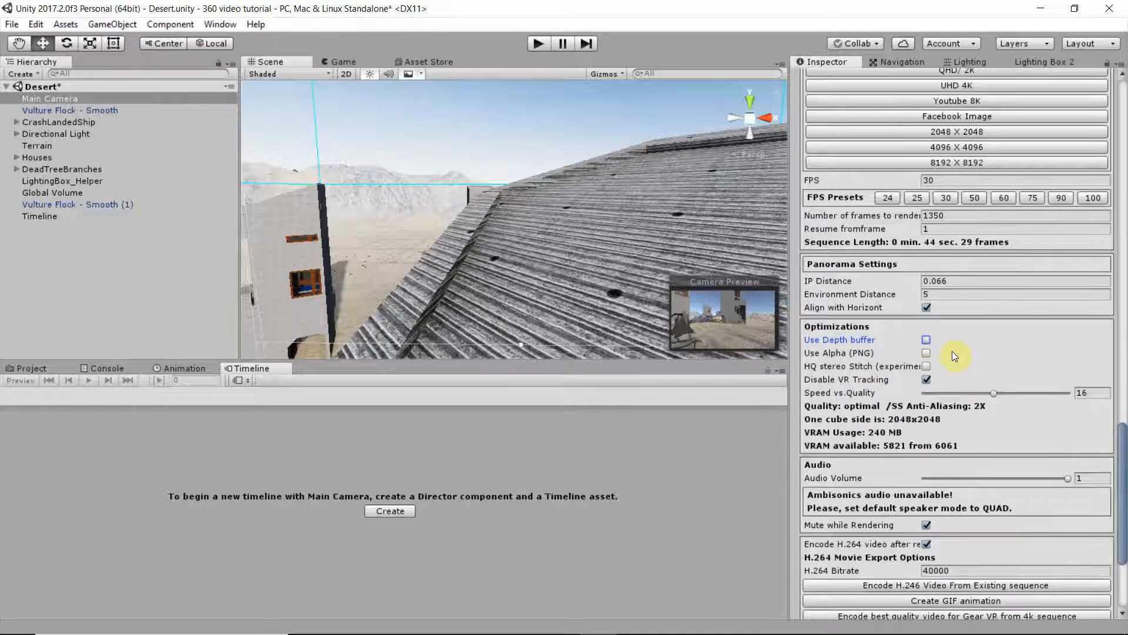
scroll(952, 351, down, 3)
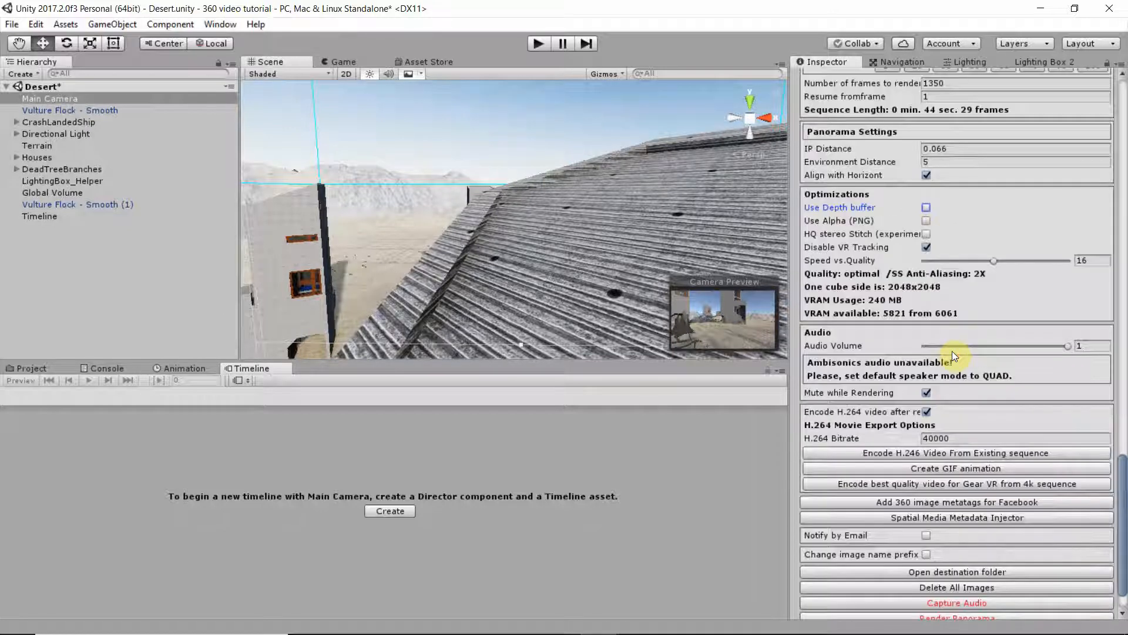
scroll(952, 351, down, 1)
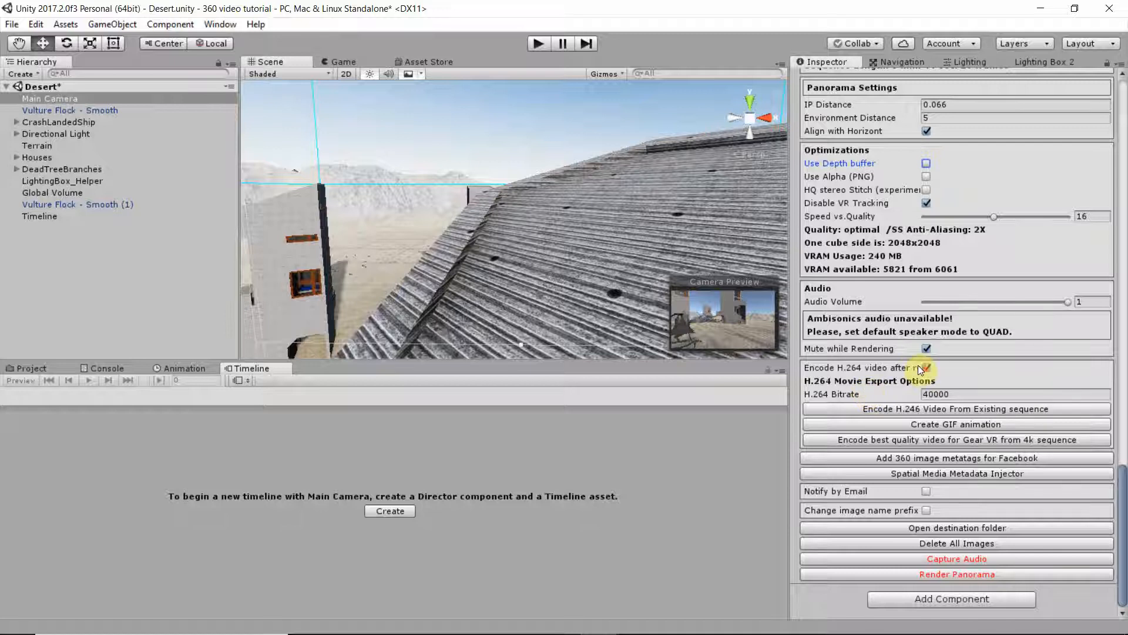
scroll(917, 367, up, 5)
scroll(918, 369, up, 8)
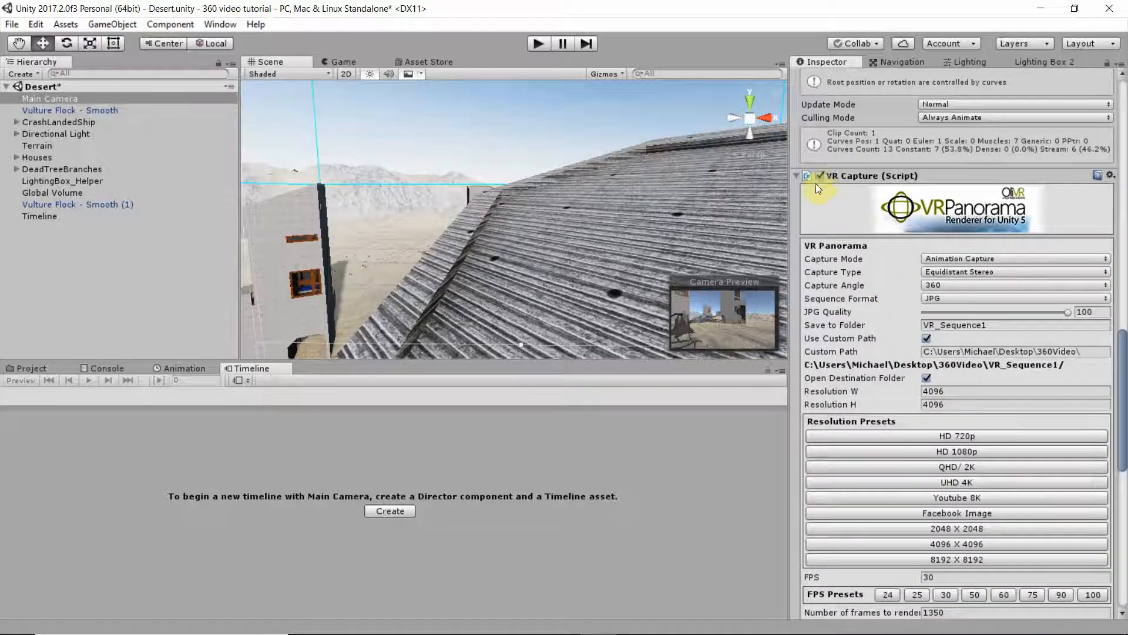
scroll(887, 263, down, 13)
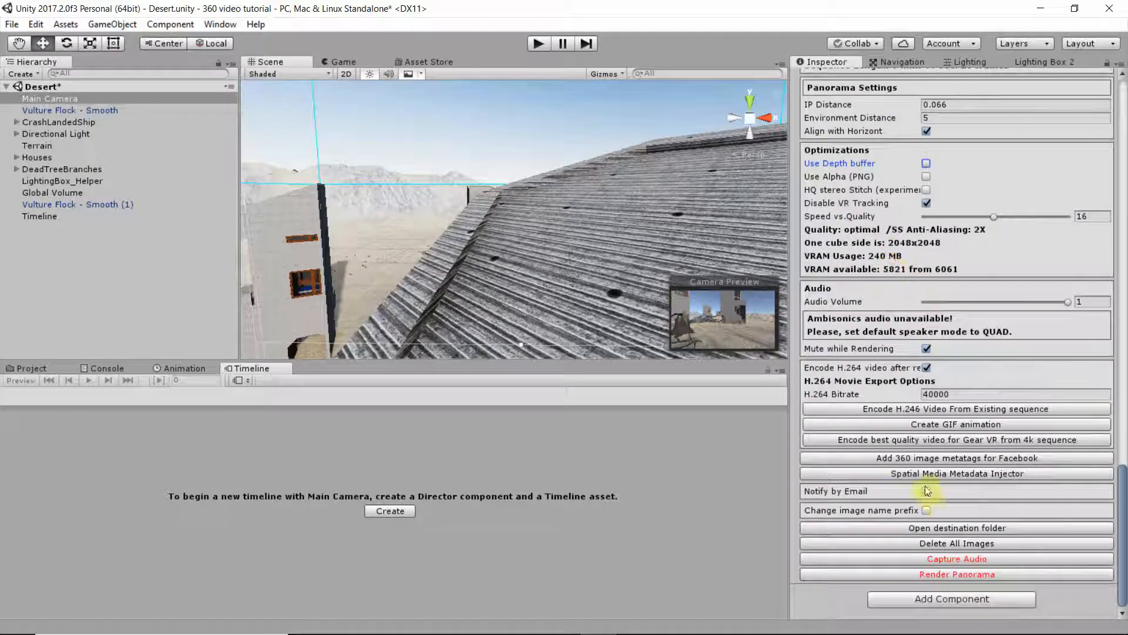
click(943, 573)
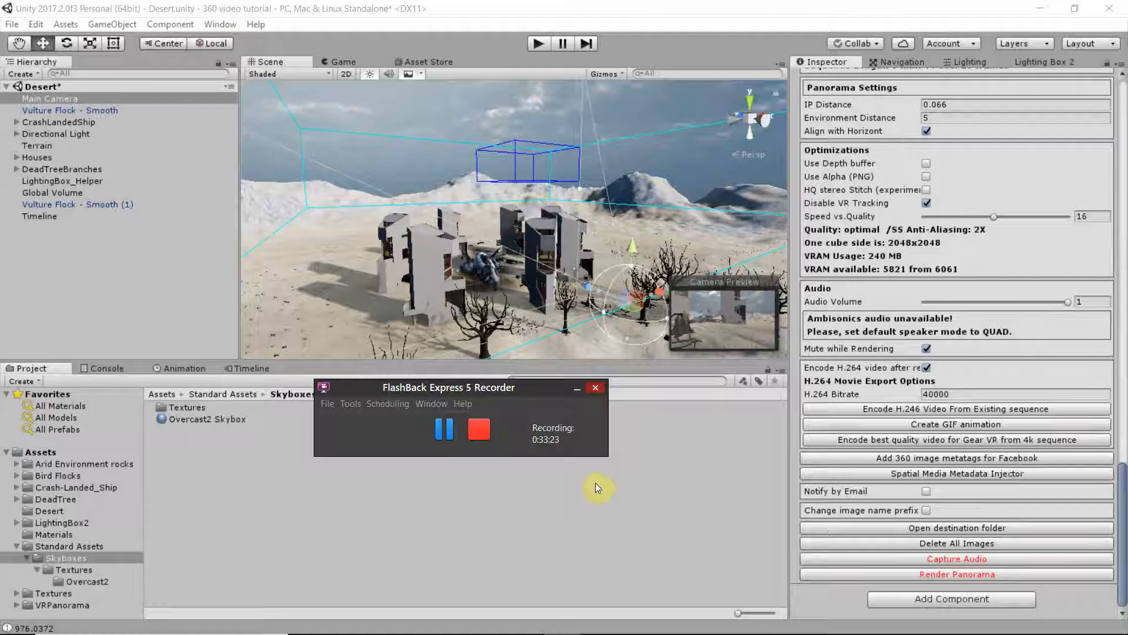
Switch to File Explorer's VR_Sequence1 folder, browse the rendered frames, and view img01215.jpg before closing it.
click(576, 389)
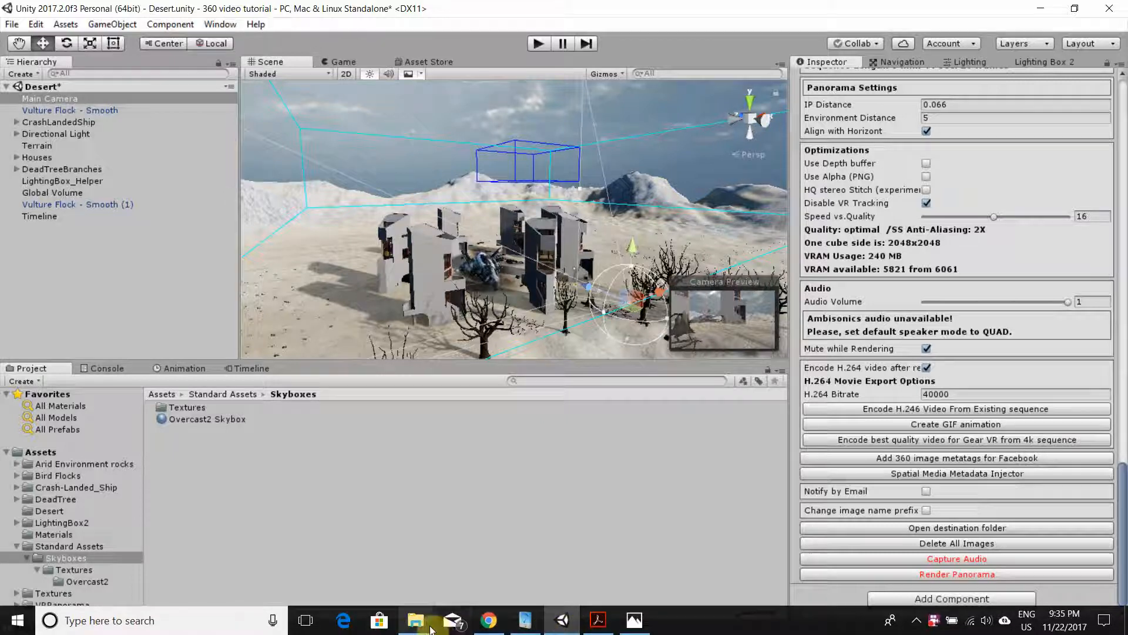
mouse_move(416, 626)
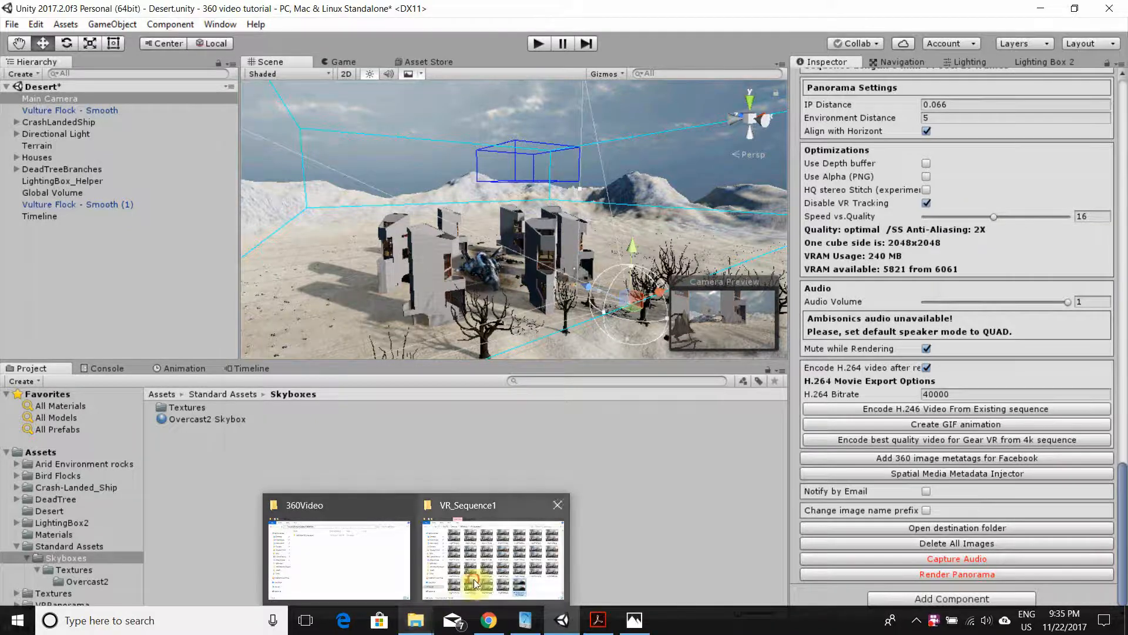
click(496, 558)
scroll(622, 382, up, 5)
scroll(621, 382, up, 3)
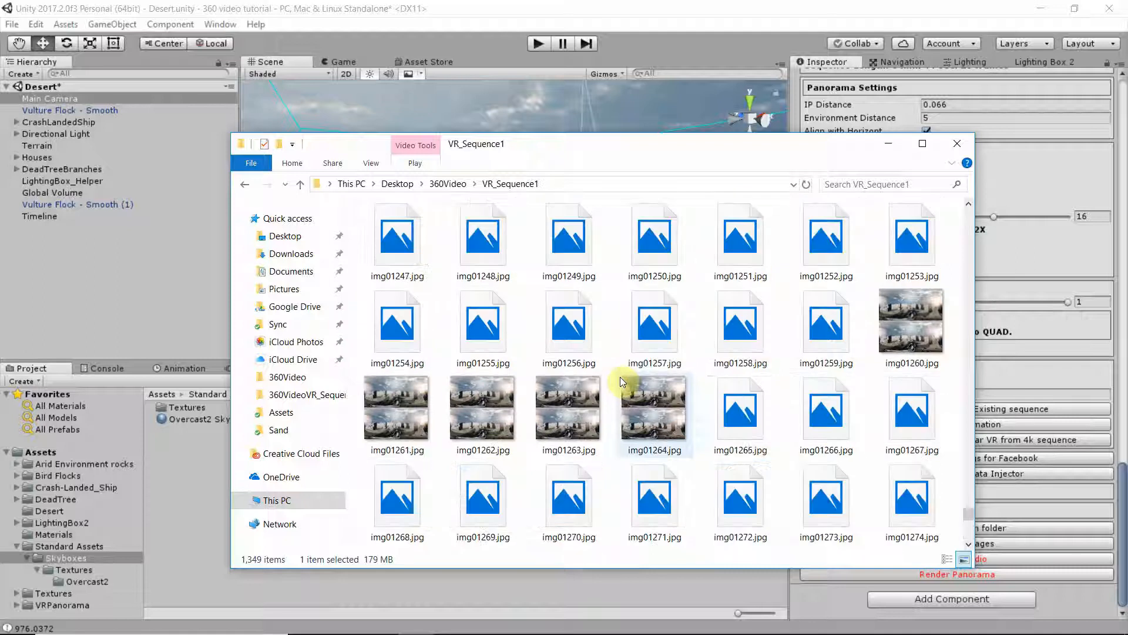
scroll(633, 377, down, 2)
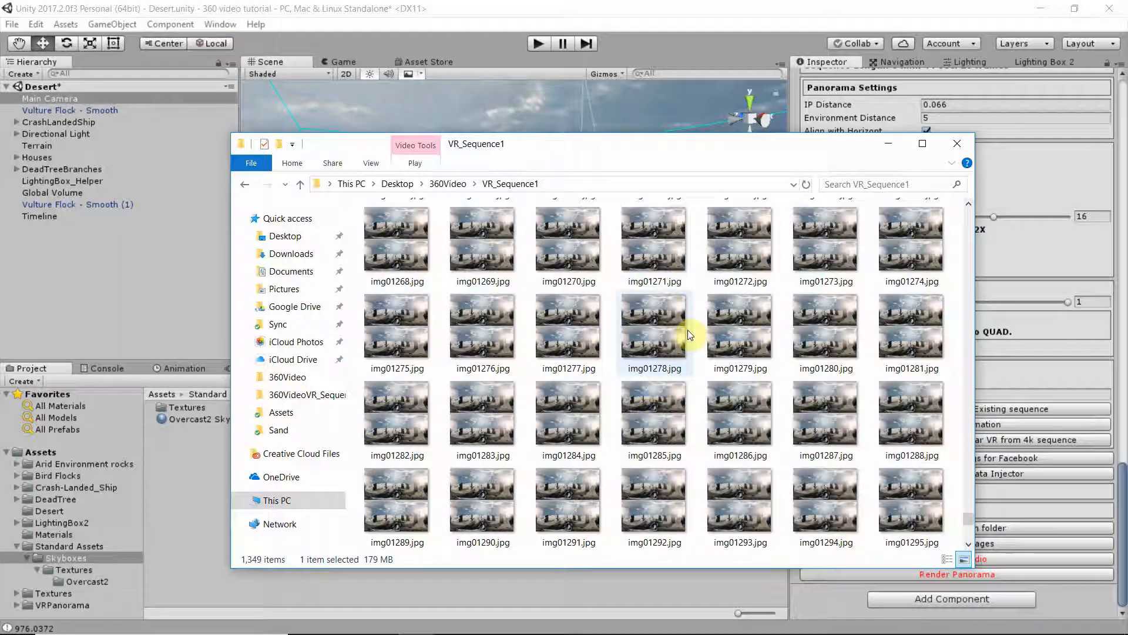
scroll(663, 311, up, 5)
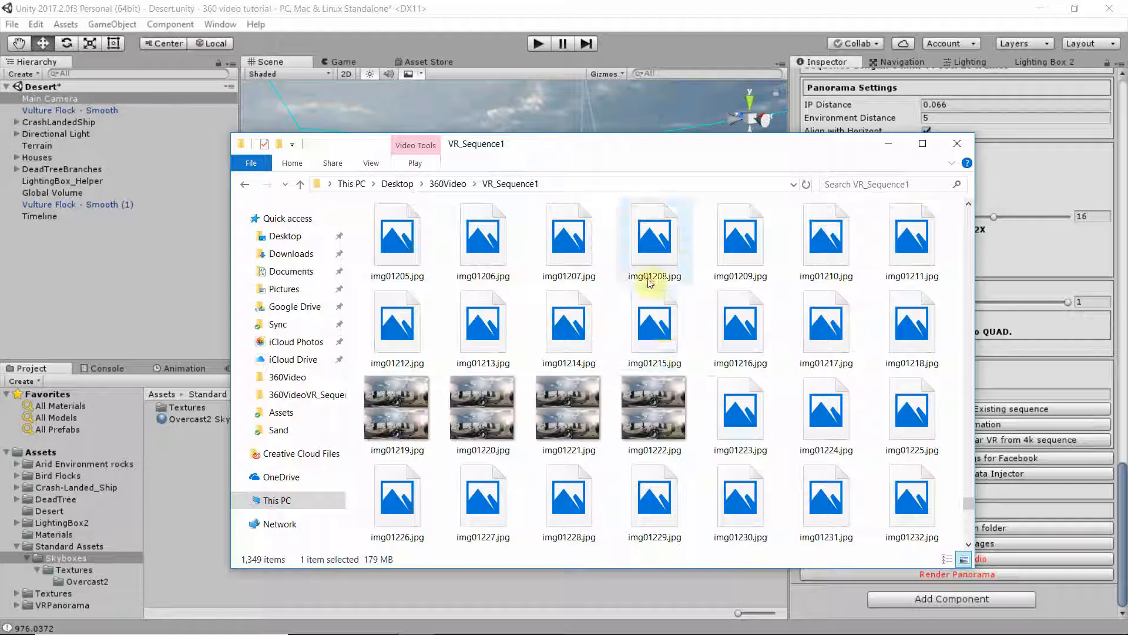
double_click(662, 325)
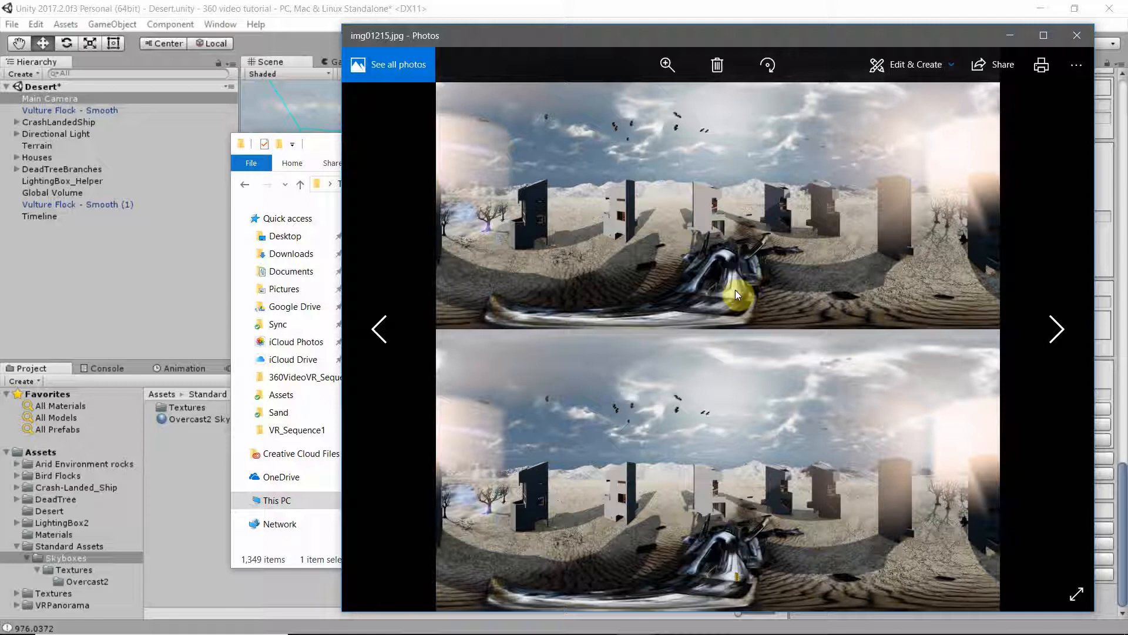
click(1076, 35)
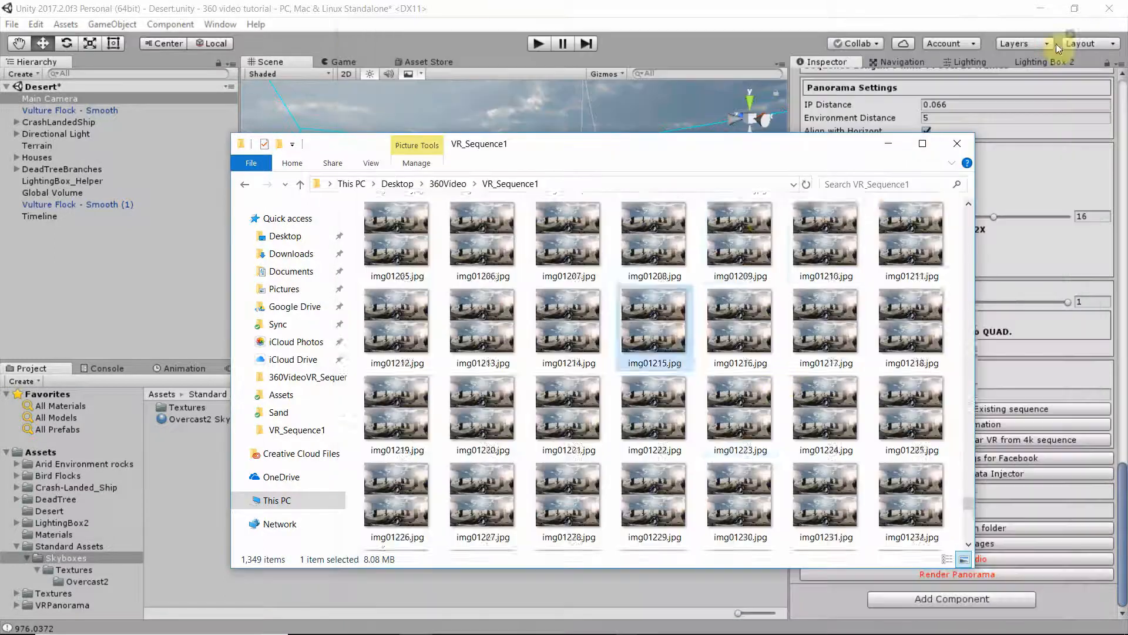
Play the encoded video VR_Sequence1_360_TB.mp4 from the end of the folder, then minimize the folder window.
scroll(756, 390, down, 10)
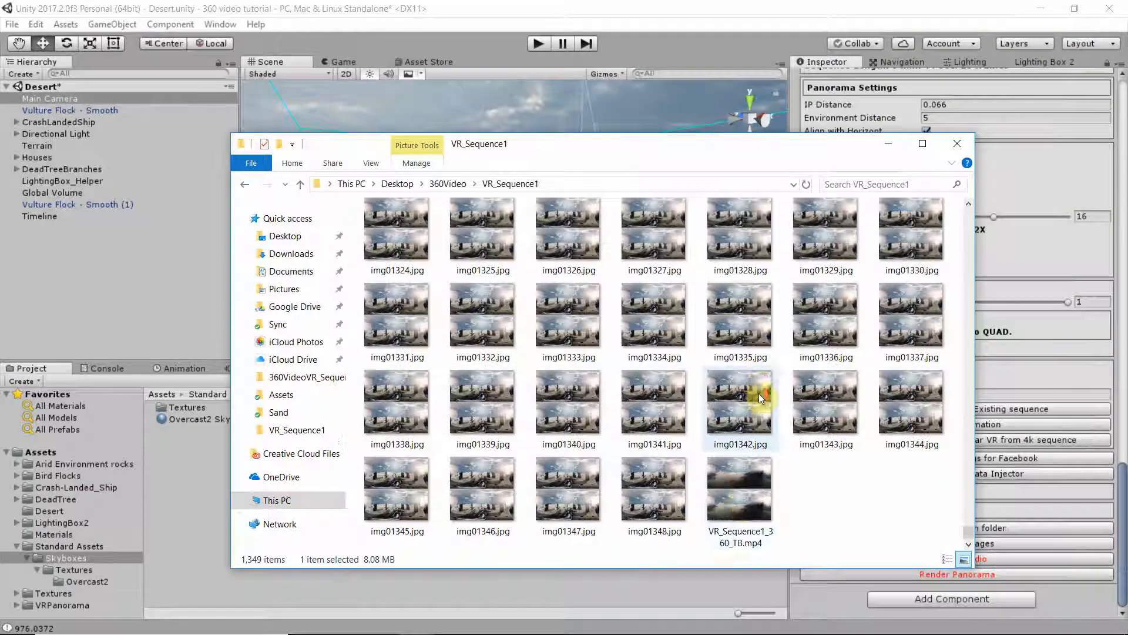
double_click(742, 492)
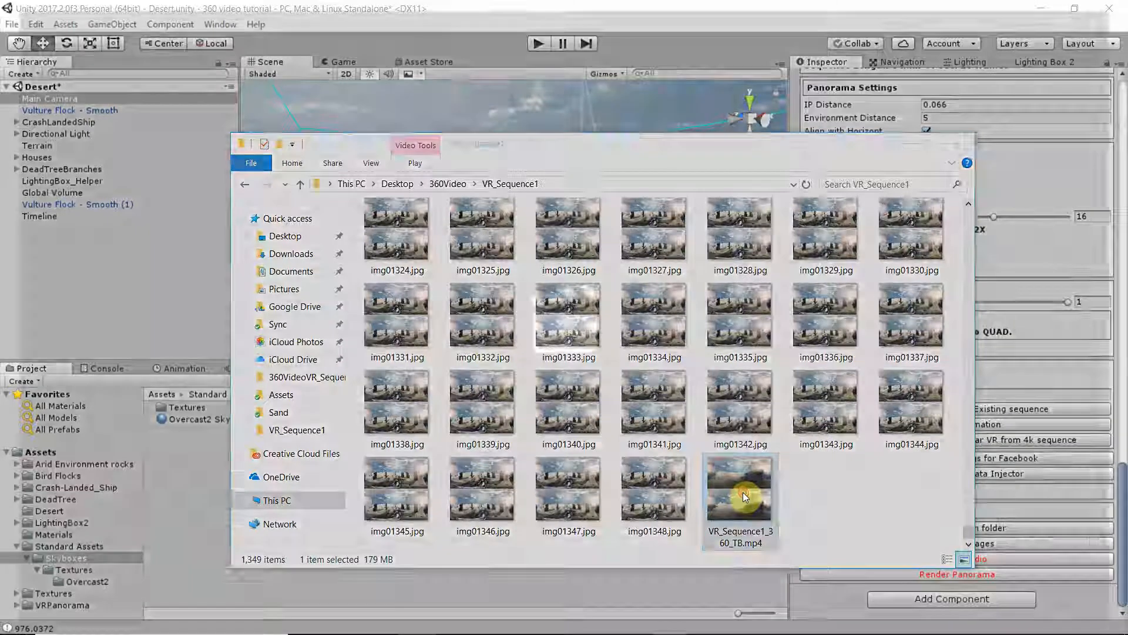
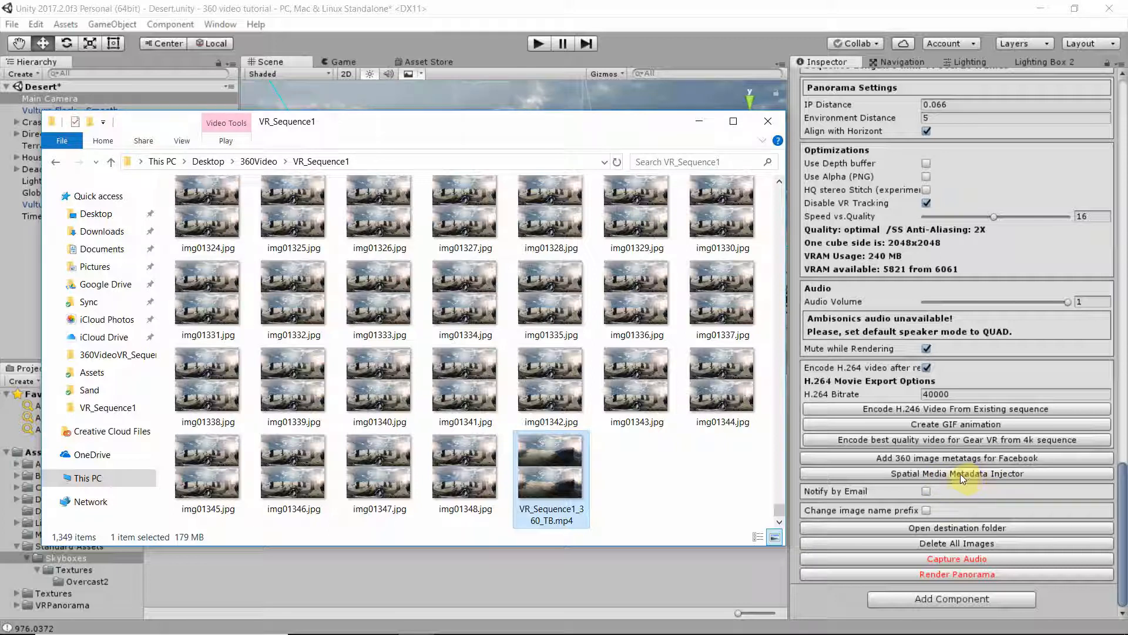
click(700, 121)
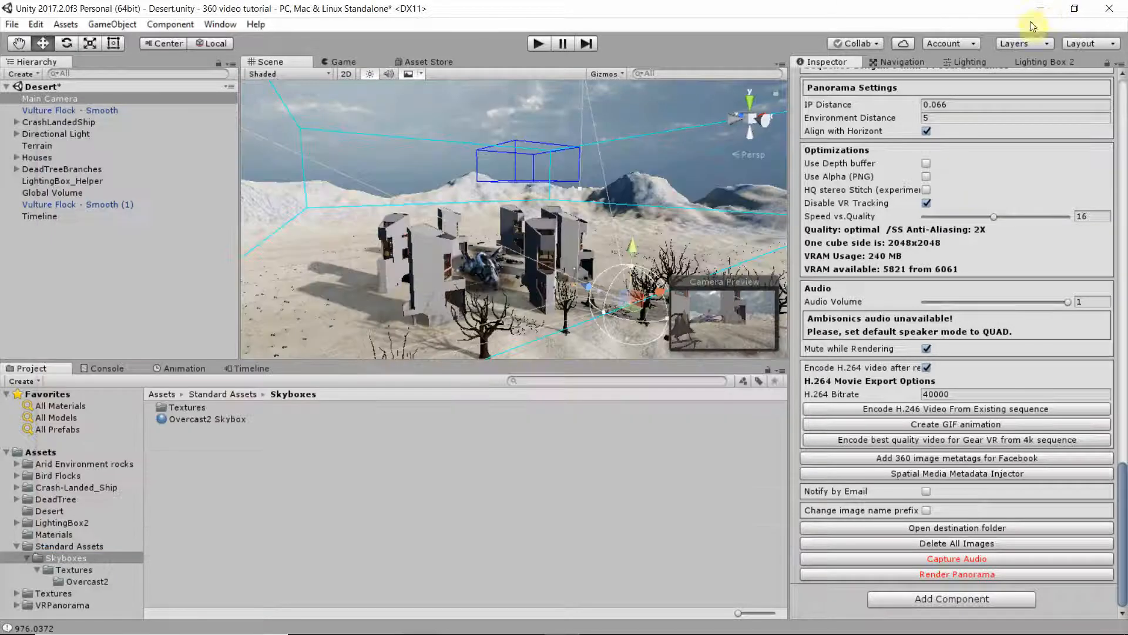
Minimize Unity, move the Spatial Media Metadata Injector to the middle of the desktop, and launch it.
click(1039, 15)
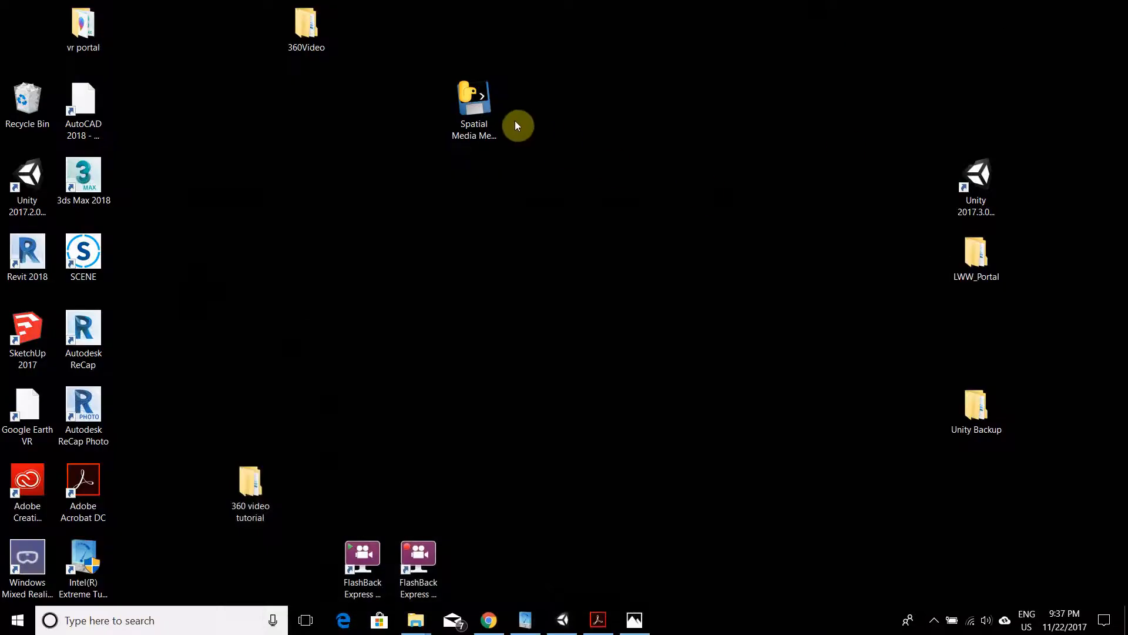
drag(476, 112, 587, 274)
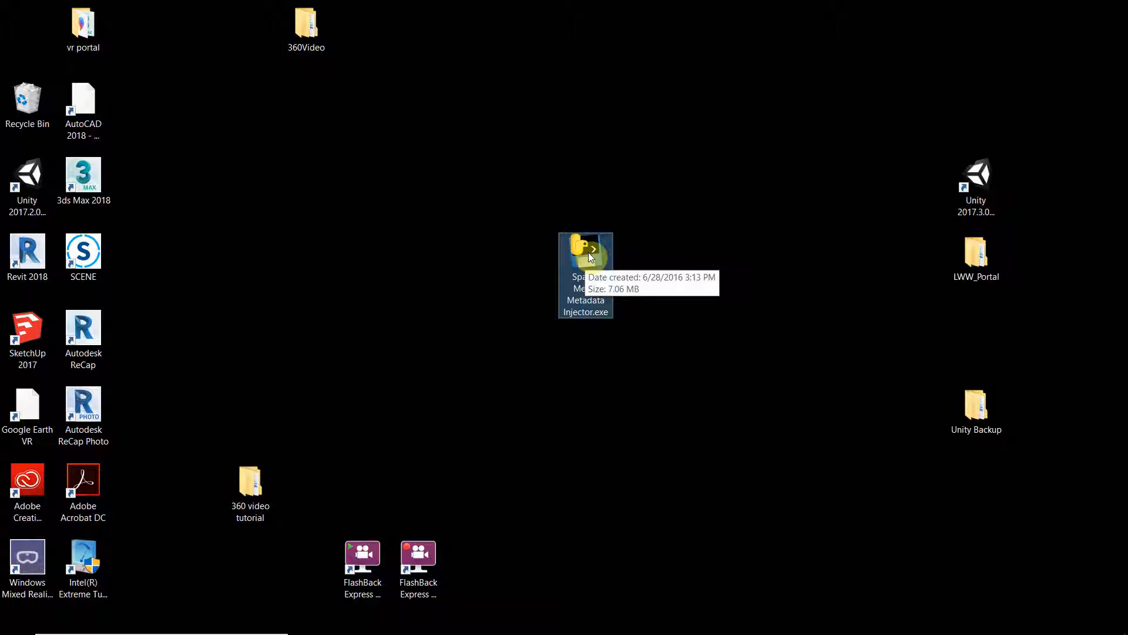
double_click(590, 256)
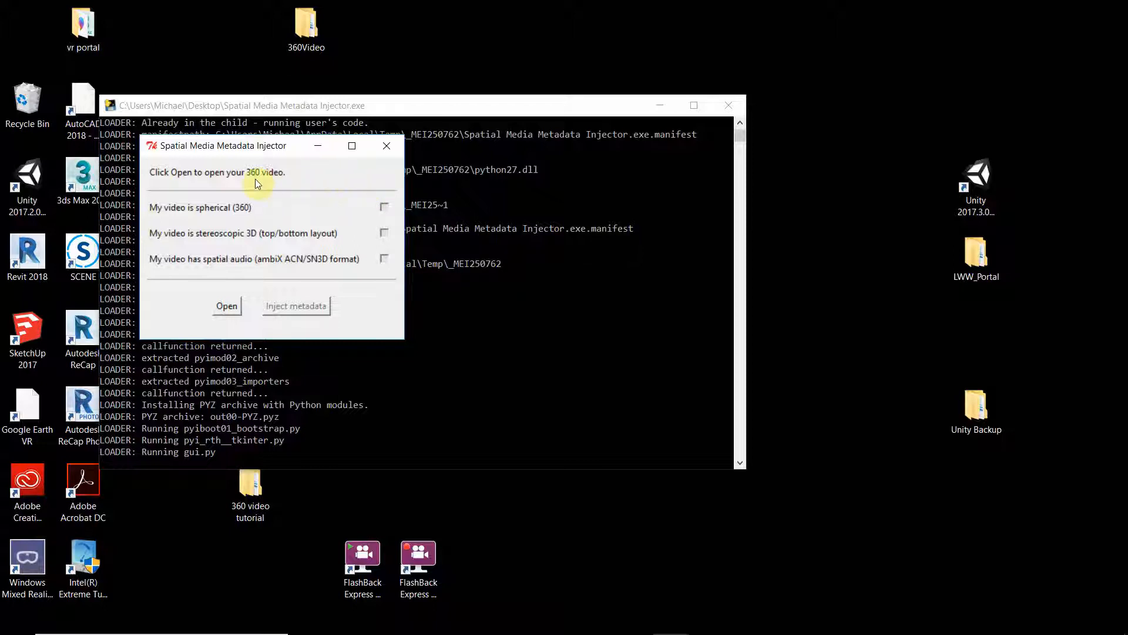
Load VR_Sequence1_360_TB.mp4 from the desktop's 360Video\VR_Sequence1 folder into the Spatial Media Metadata Injector.
click(232, 305)
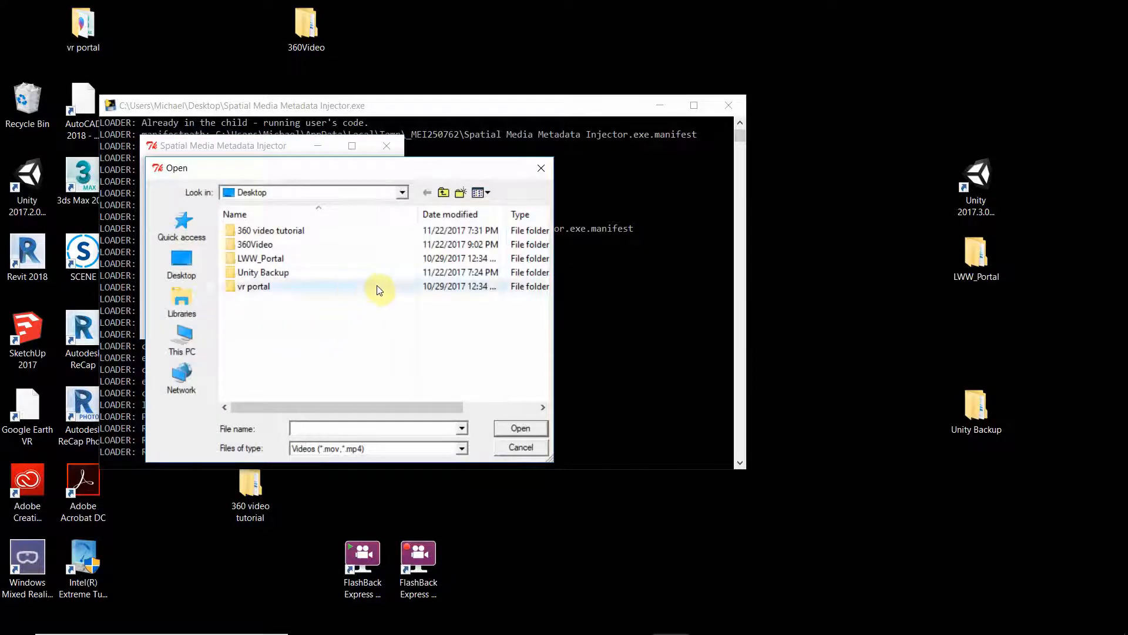
double_click(320, 244)
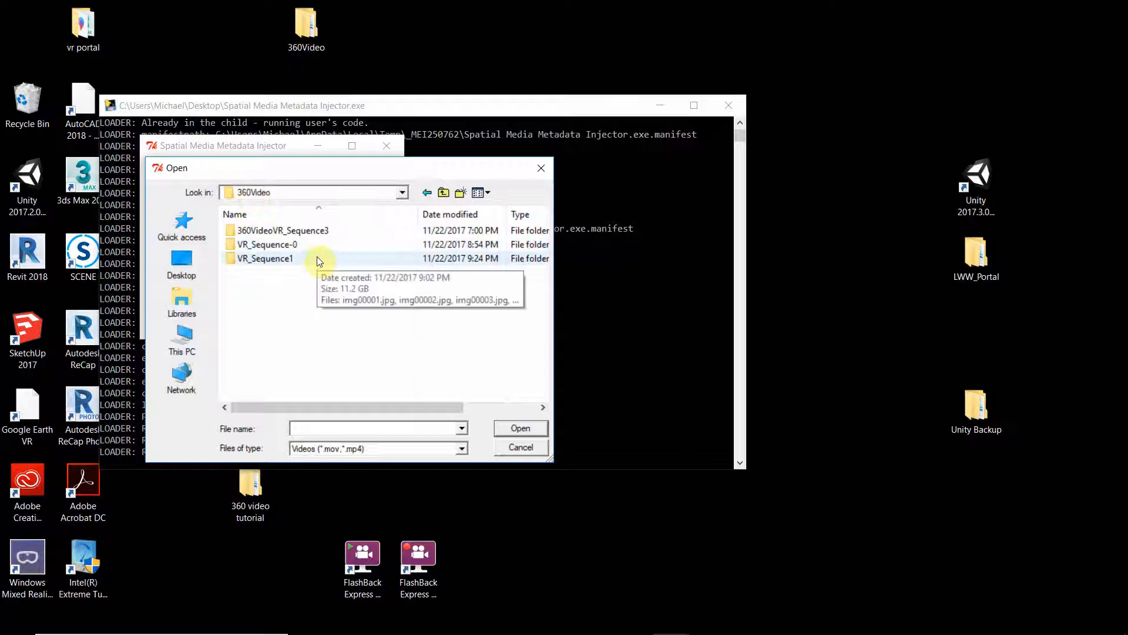
click(316, 257)
double_click(316, 257)
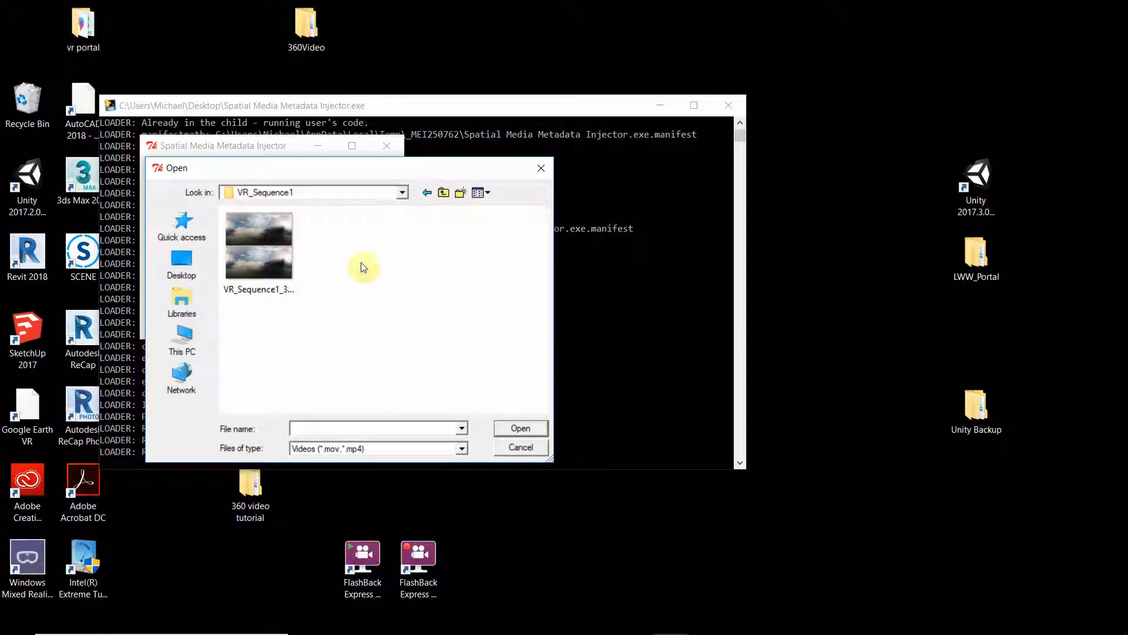
drag(303, 268, 223, 206)
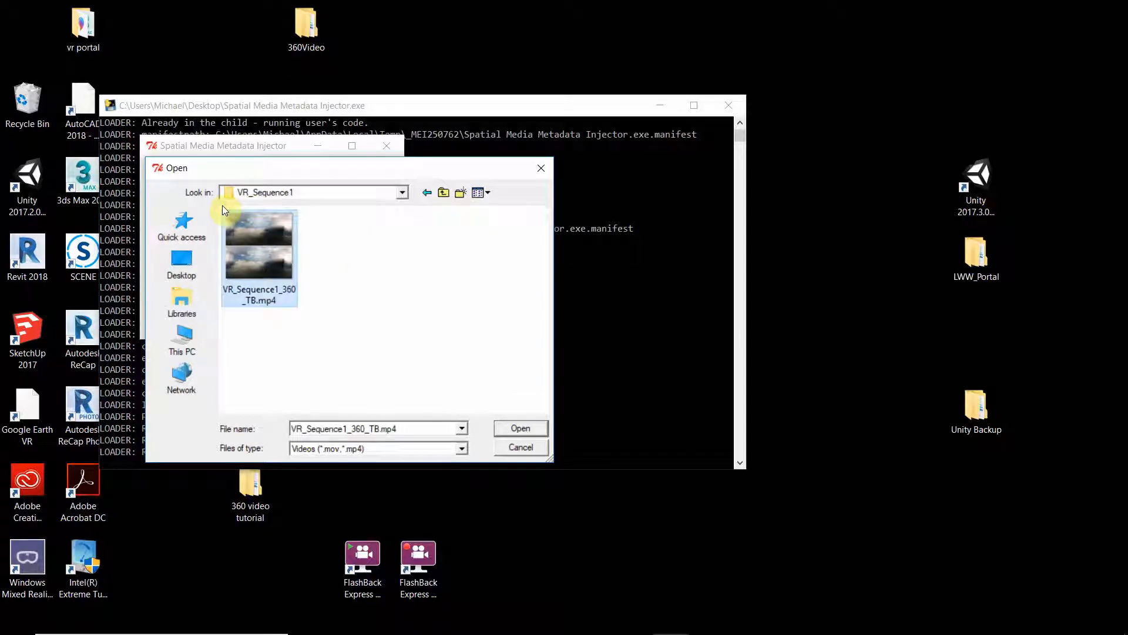
click(516, 427)
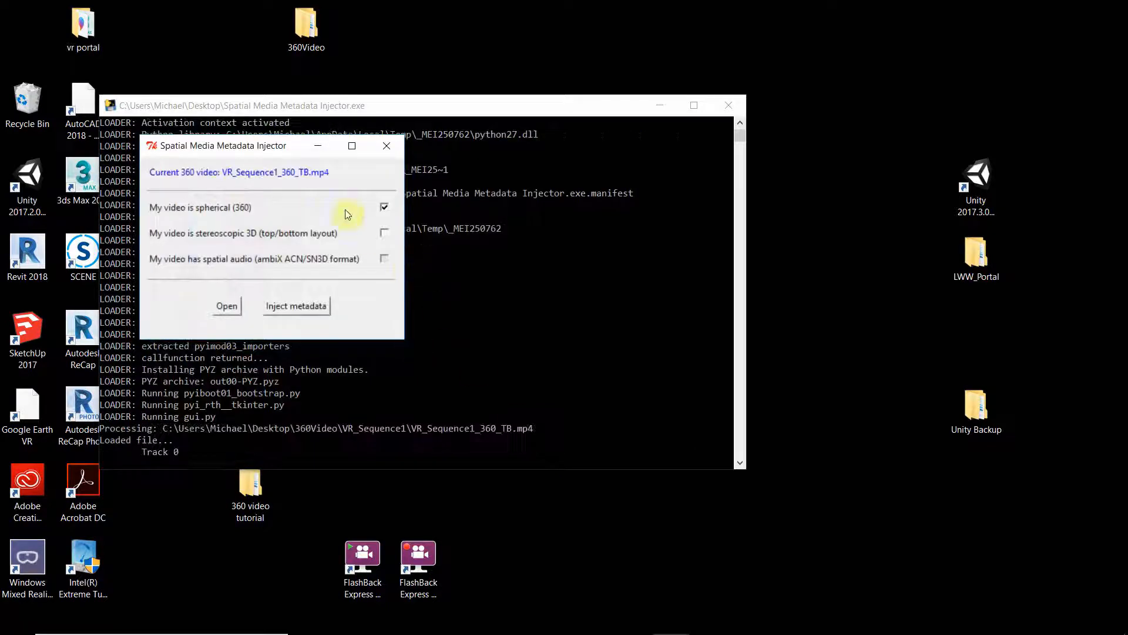
Mark the video as stereoscopic 3D (top/bottom layout), inject the metadata into VR_Sequence1_360_TB_injected.mp4 in VR_Sequence1, and close the injector.
drag(274, 151, 520, 204)
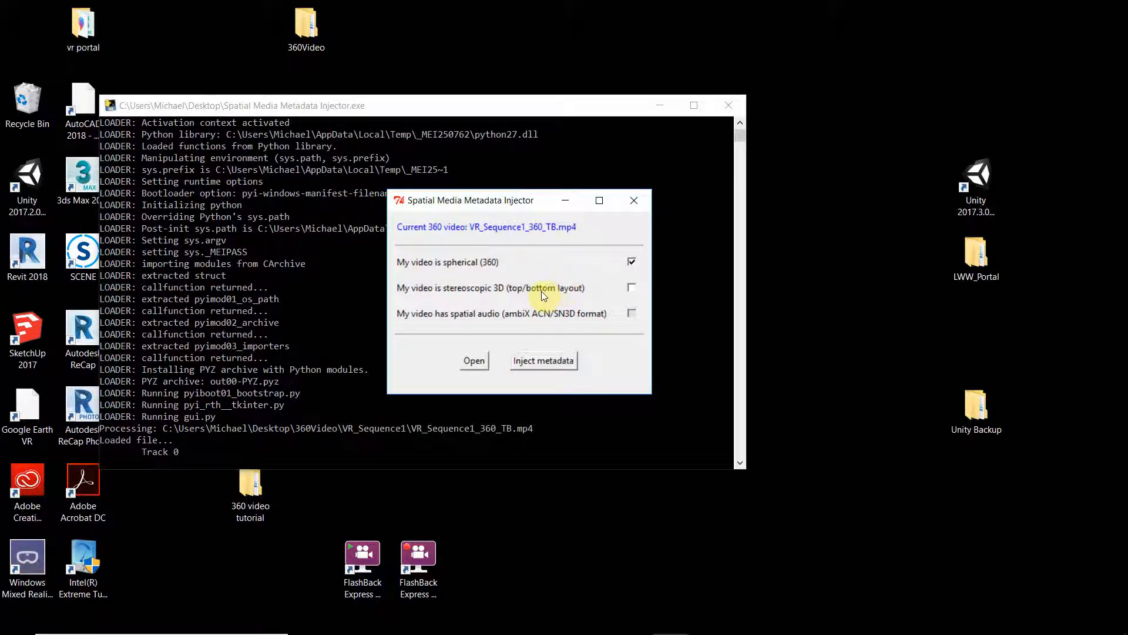
click(632, 287)
click(545, 360)
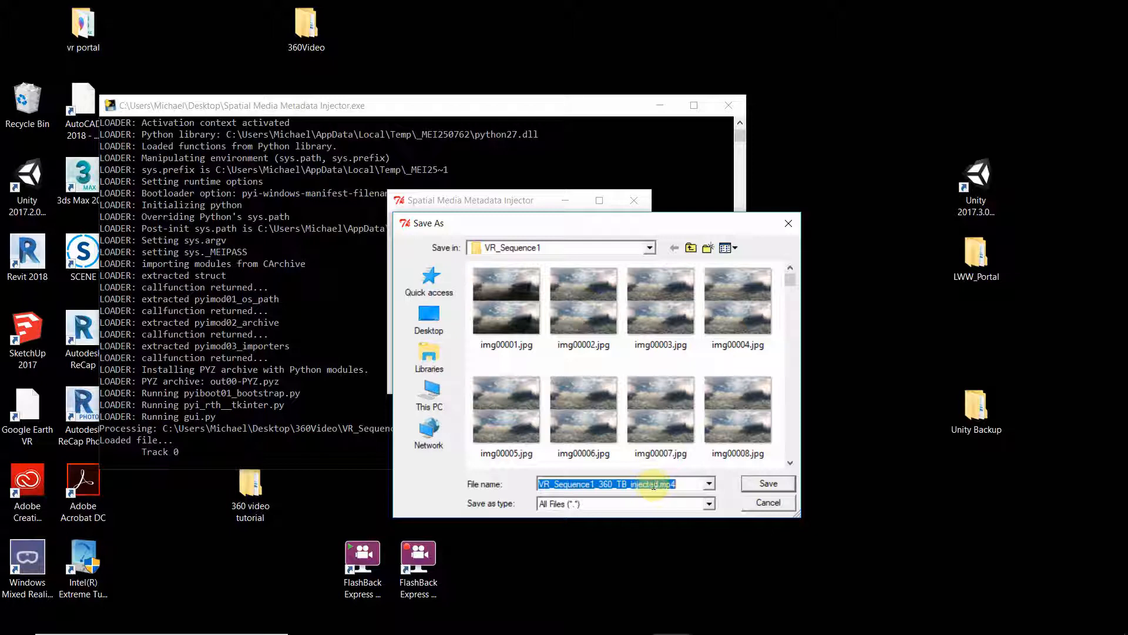
click(768, 483)
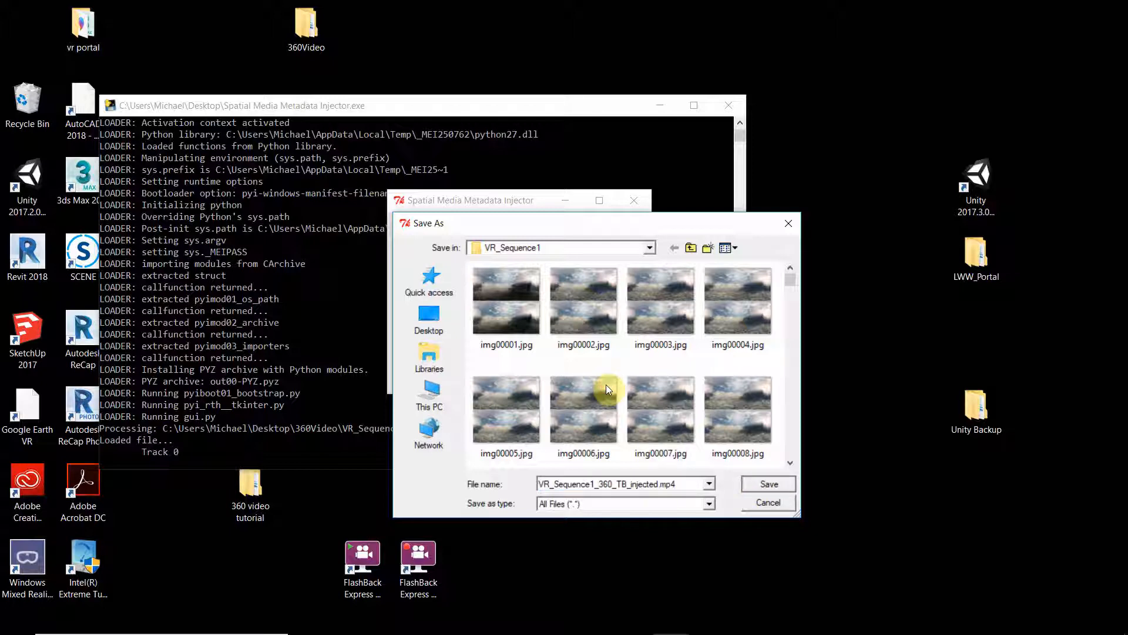
click(758, 482)
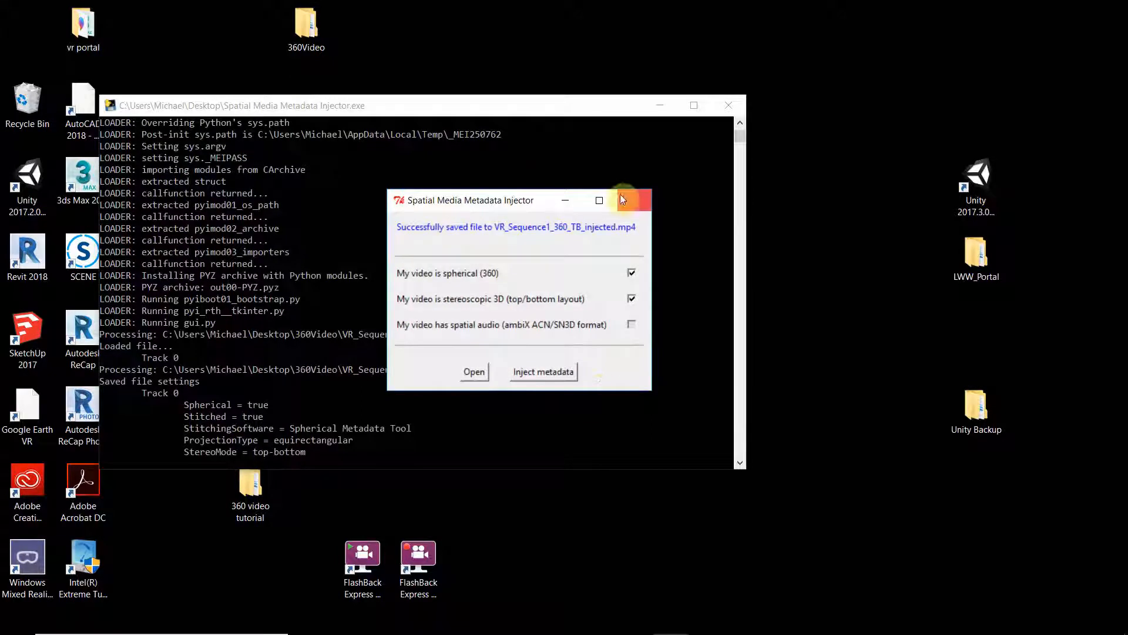
click(635, 202)
Switch to File Explorer's VR_Sequence1 folder, compare the original and injected videos, and select VR_Sequence1_360_TB_injected.mp4.
mouse_move(513, 629)
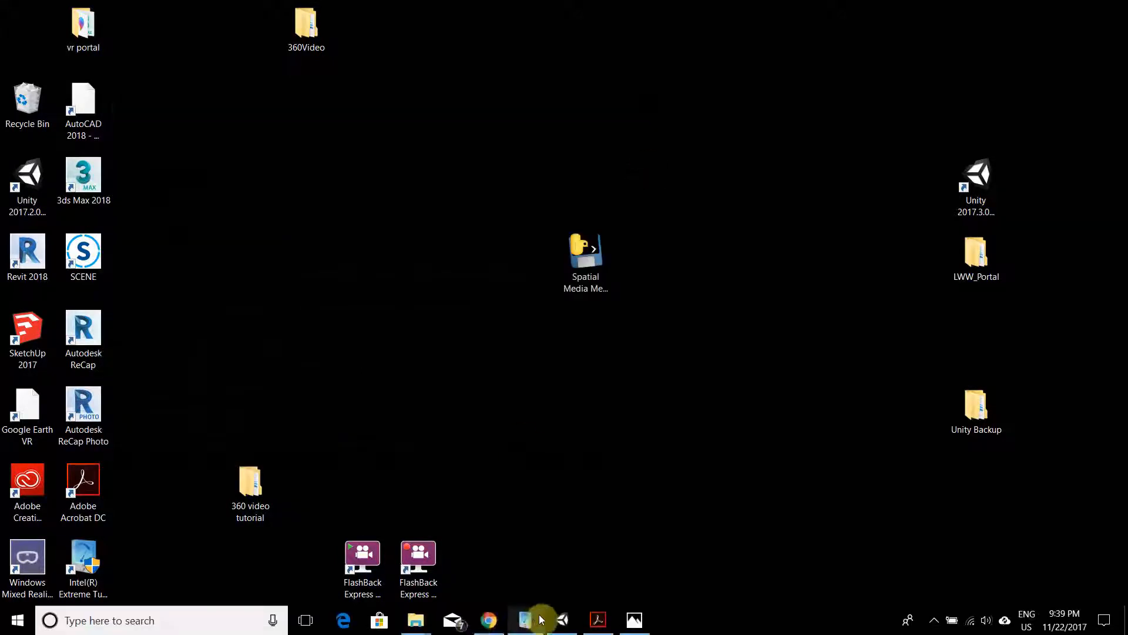
mouse_move(418, 620)
click(471, 566)
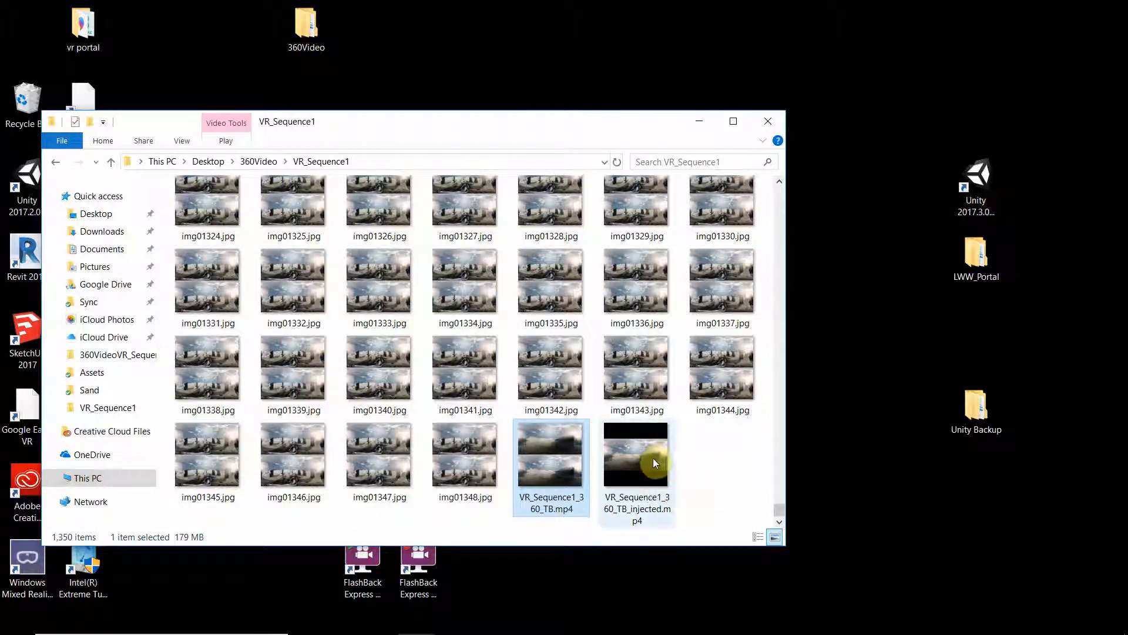
mouse_move(646, 463)
click(651, 461)
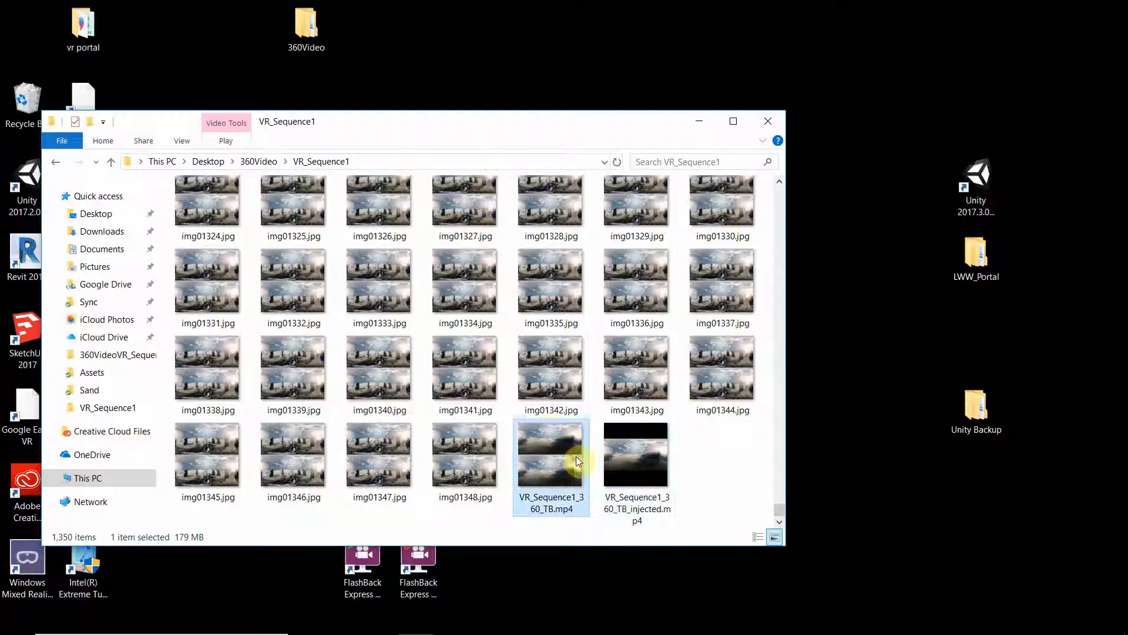
scroll(548, 400, up, 2)
scroll(549, 403, down, 2)
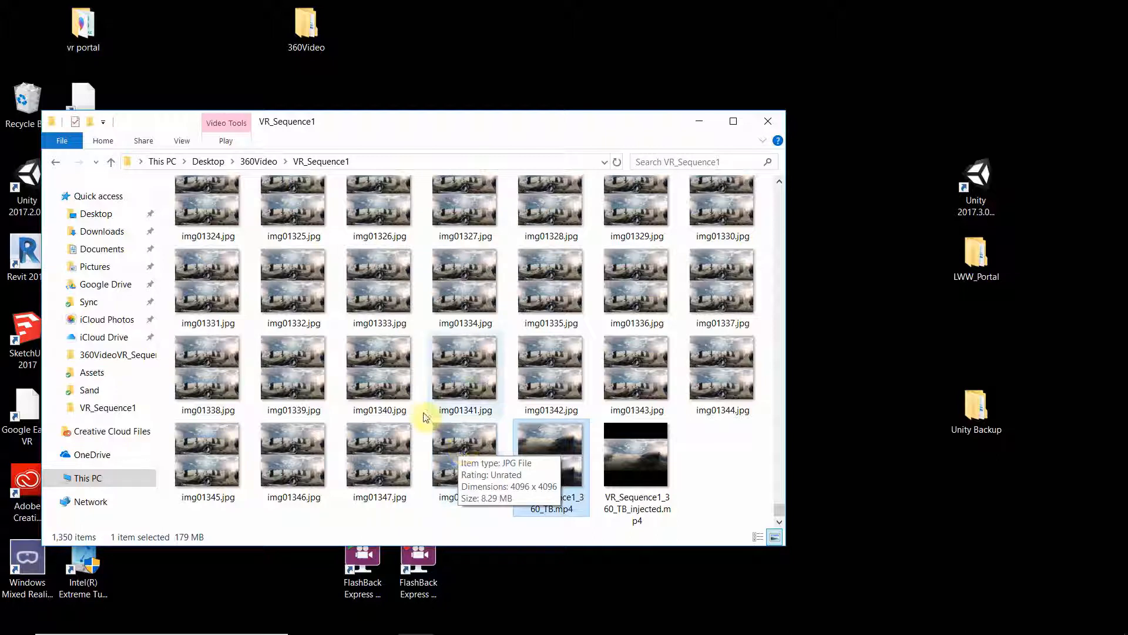
click(641, 455)
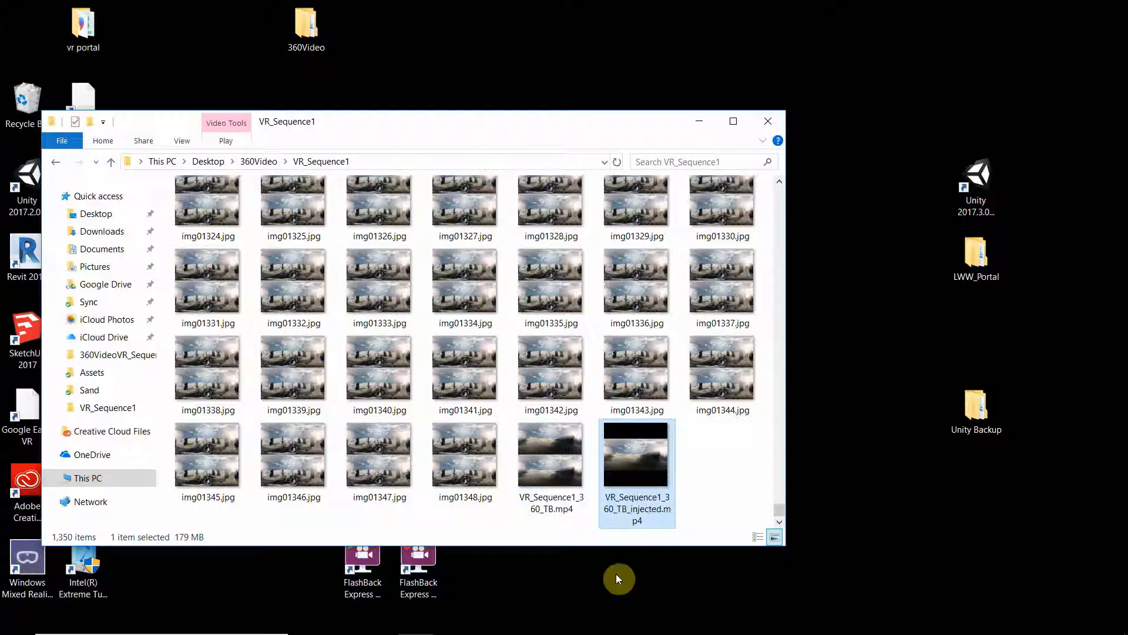
Switch to the YouTube upload page in Chrome and upload VR_Sequence1_360_TB_injected.mp4 from the VR_Sequence1 folder.
mouse_move(511, 631)
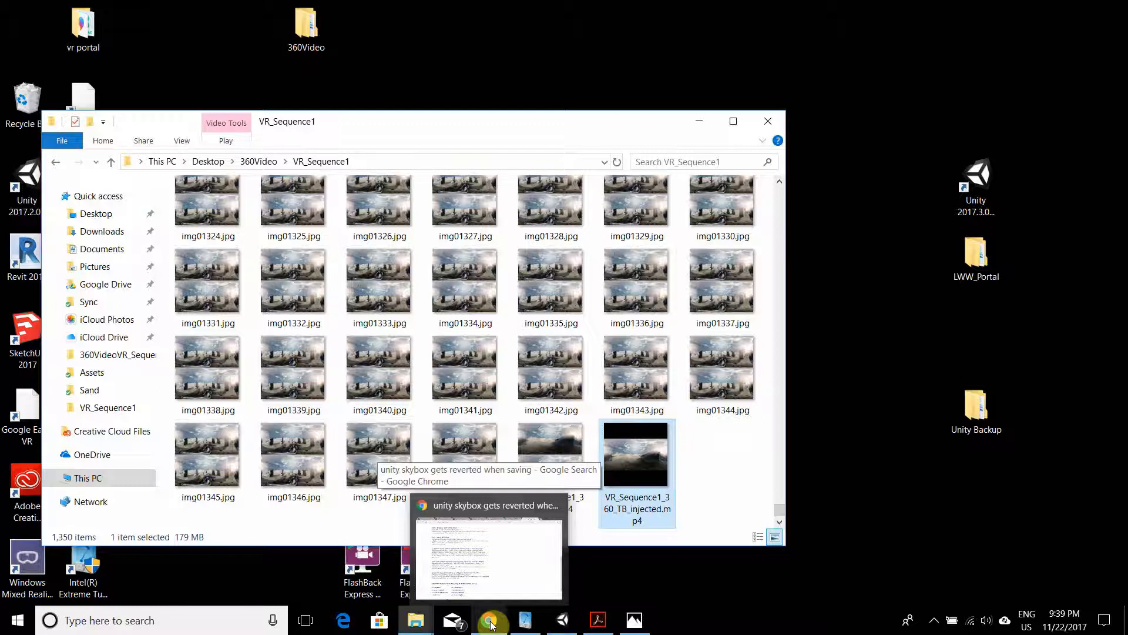
click(491, 623)
click(756, 12)
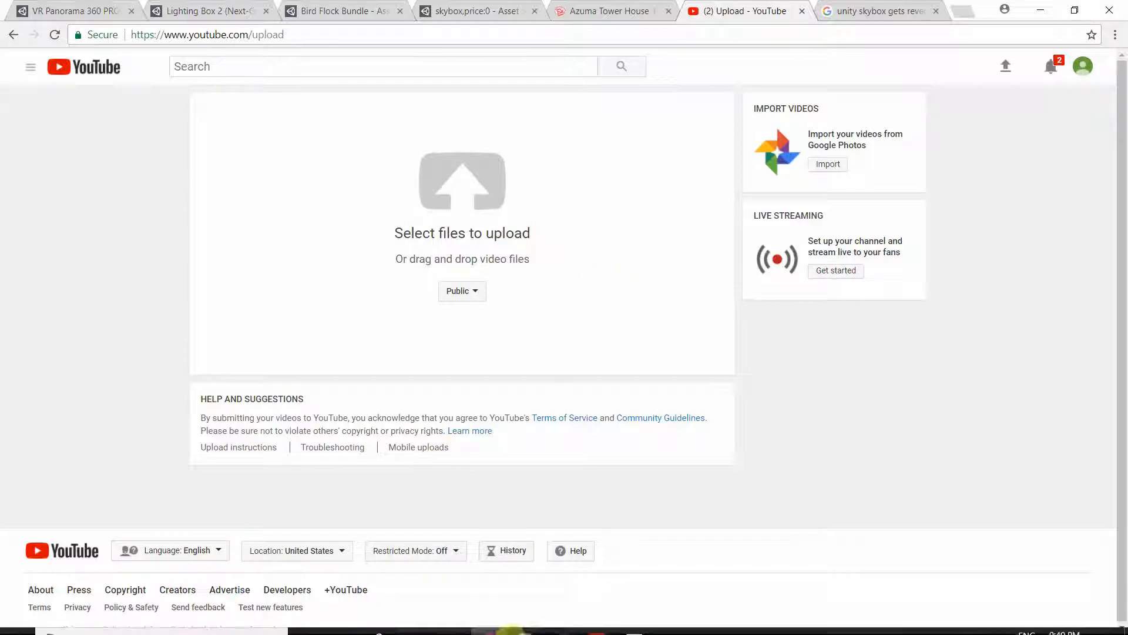
mouse_move(435, 626)
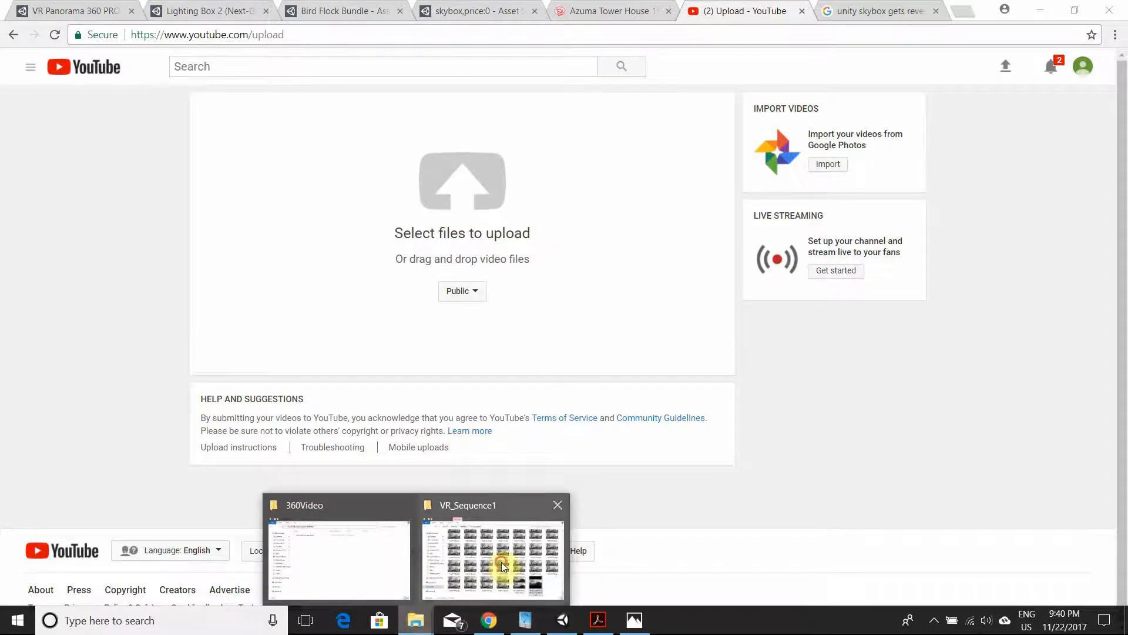
click(501, 561)
drag(576, 133, 894, 249)
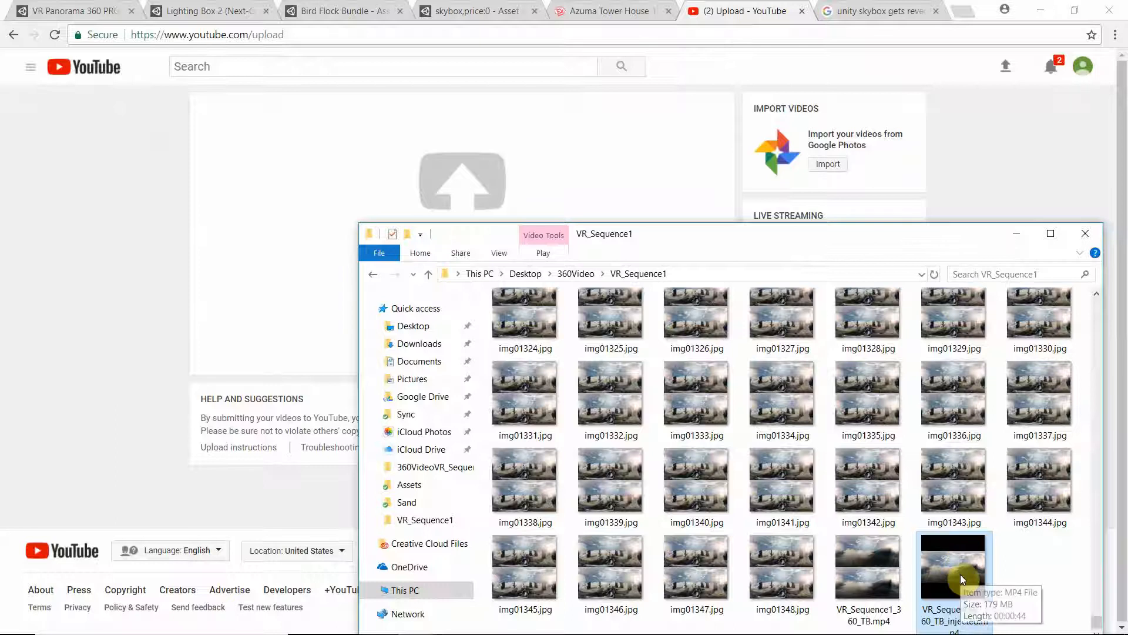
drag(960, 575, 470, 202)
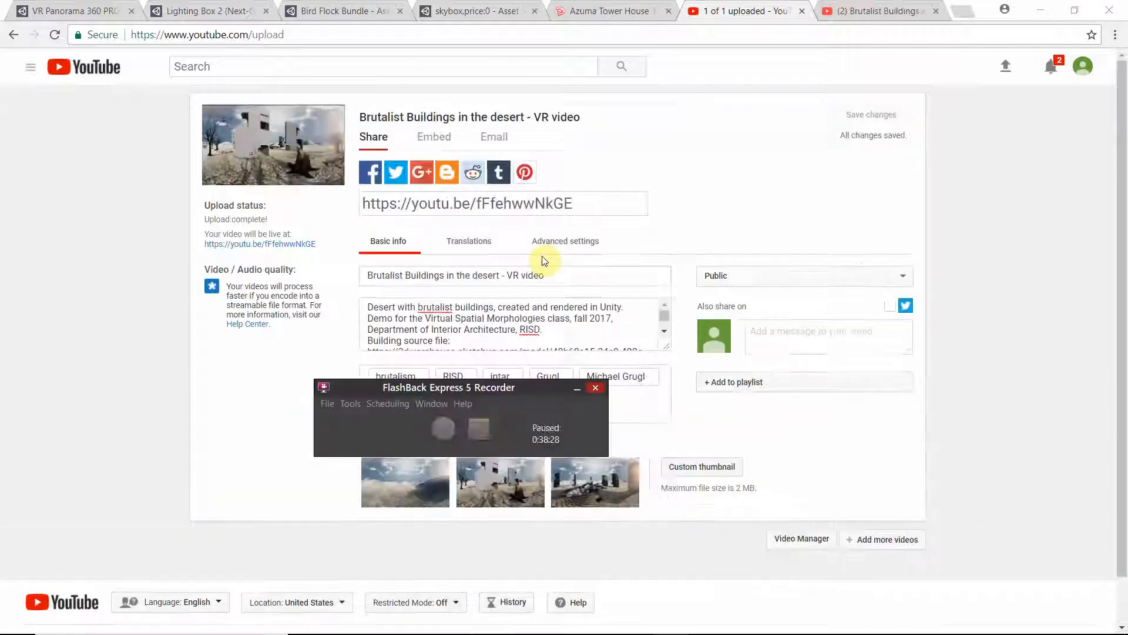
View the uploaded "Brutalist Buildings in the desert - VR video" on its YouTube page, look around the 360 scene, and pause playback.
click(579, 389)
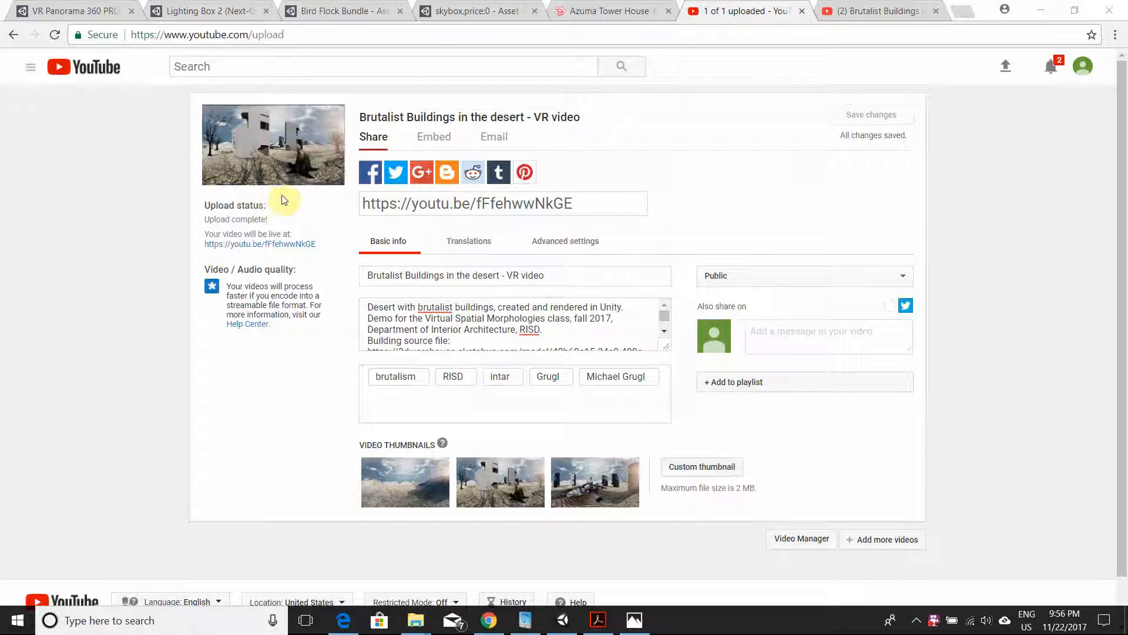
click(857, 15)
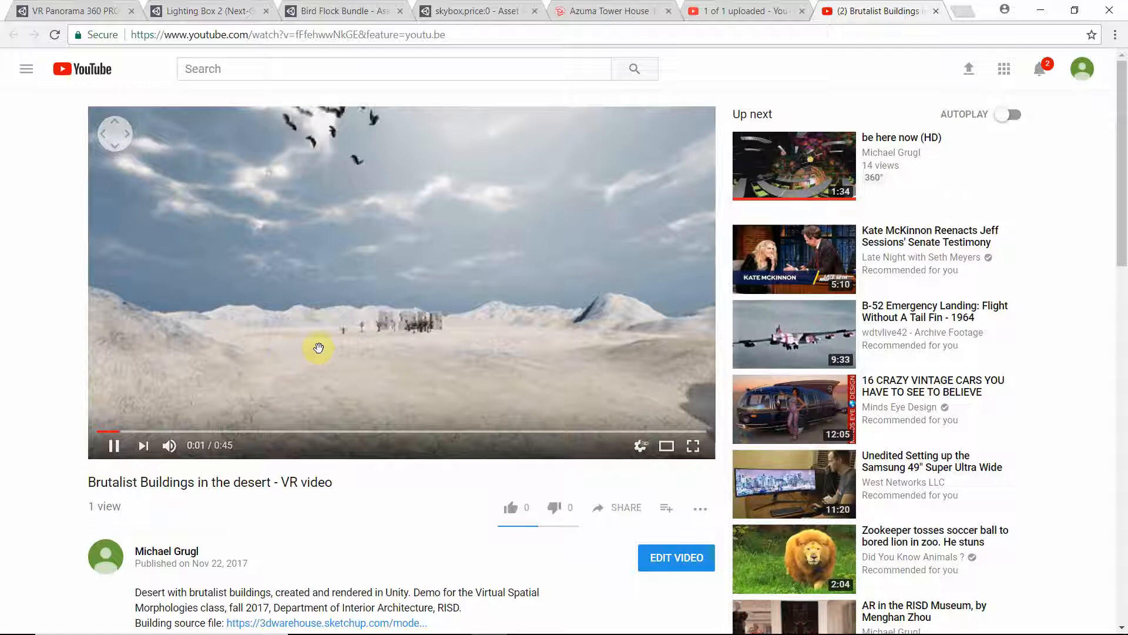
drag(370, 340, 420, 359)
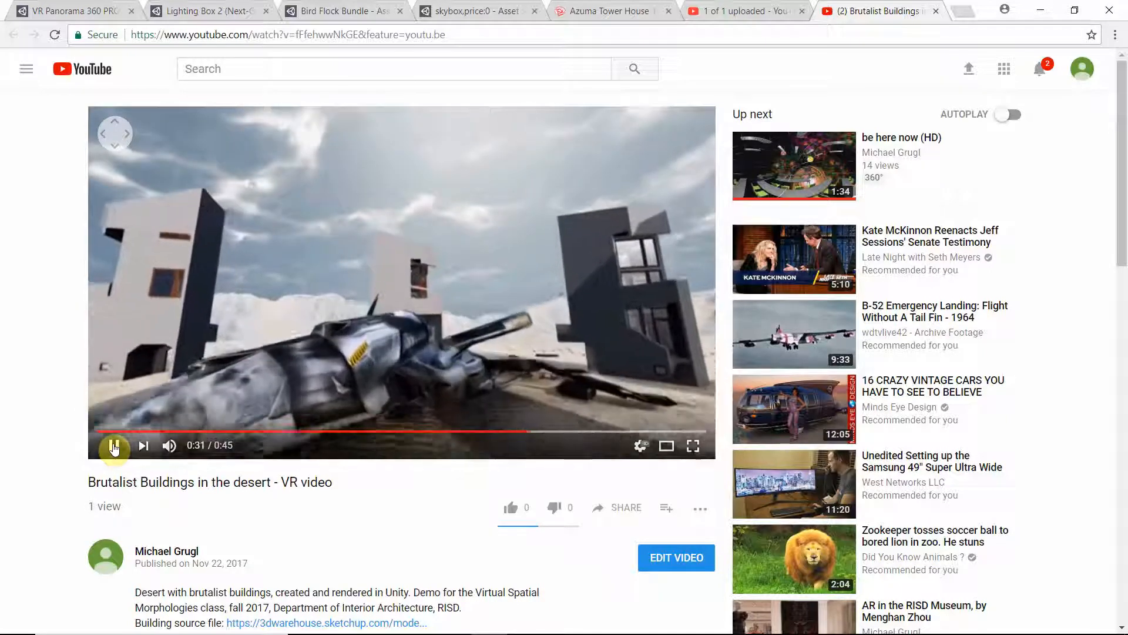
click(114, 446)
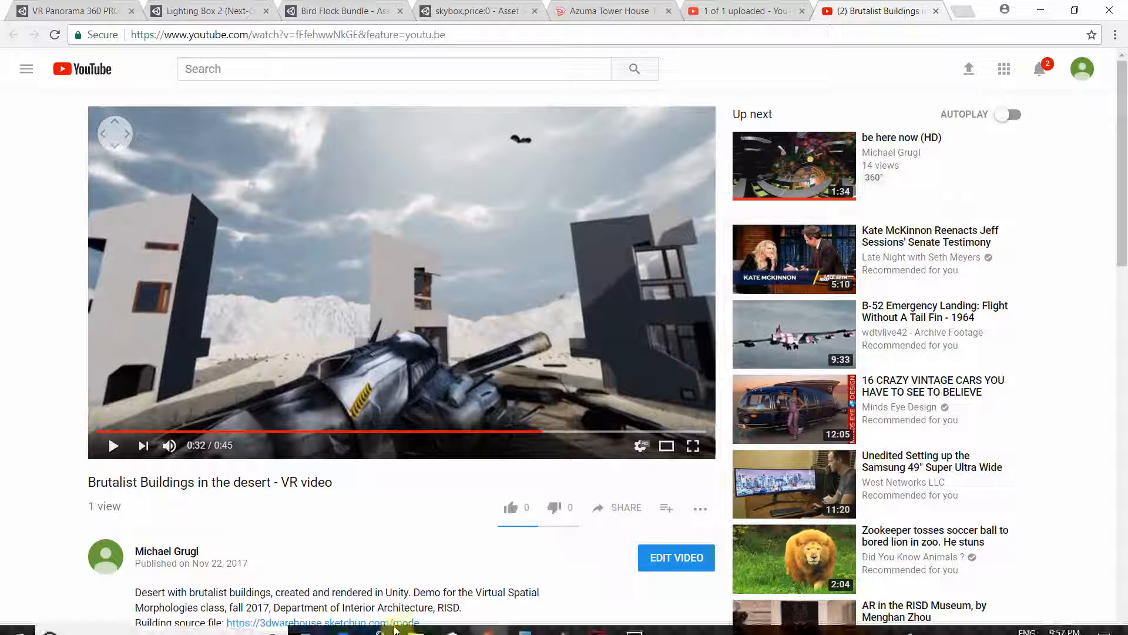